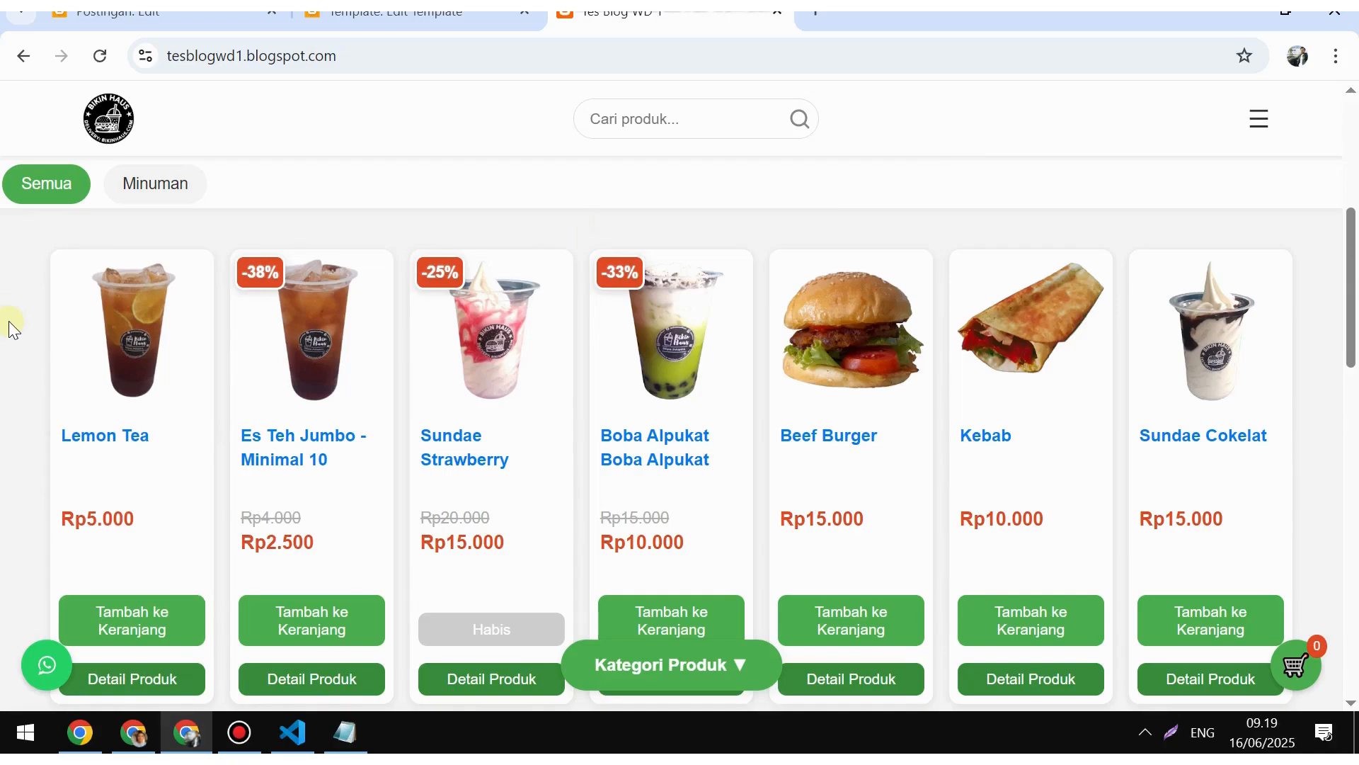
Step: Switch to the update list in Notepad and highlight the entry "Penambahan galeri gambar produk di halaman single post"
{"action": "scroll", "coordinate": [9, 321], "scroll_direction": "down", "scroll_amount": 3}
{"action": "scroll", "coordinate": [9, 320], "scroll_direction": "up", "scroll_amount": 9}
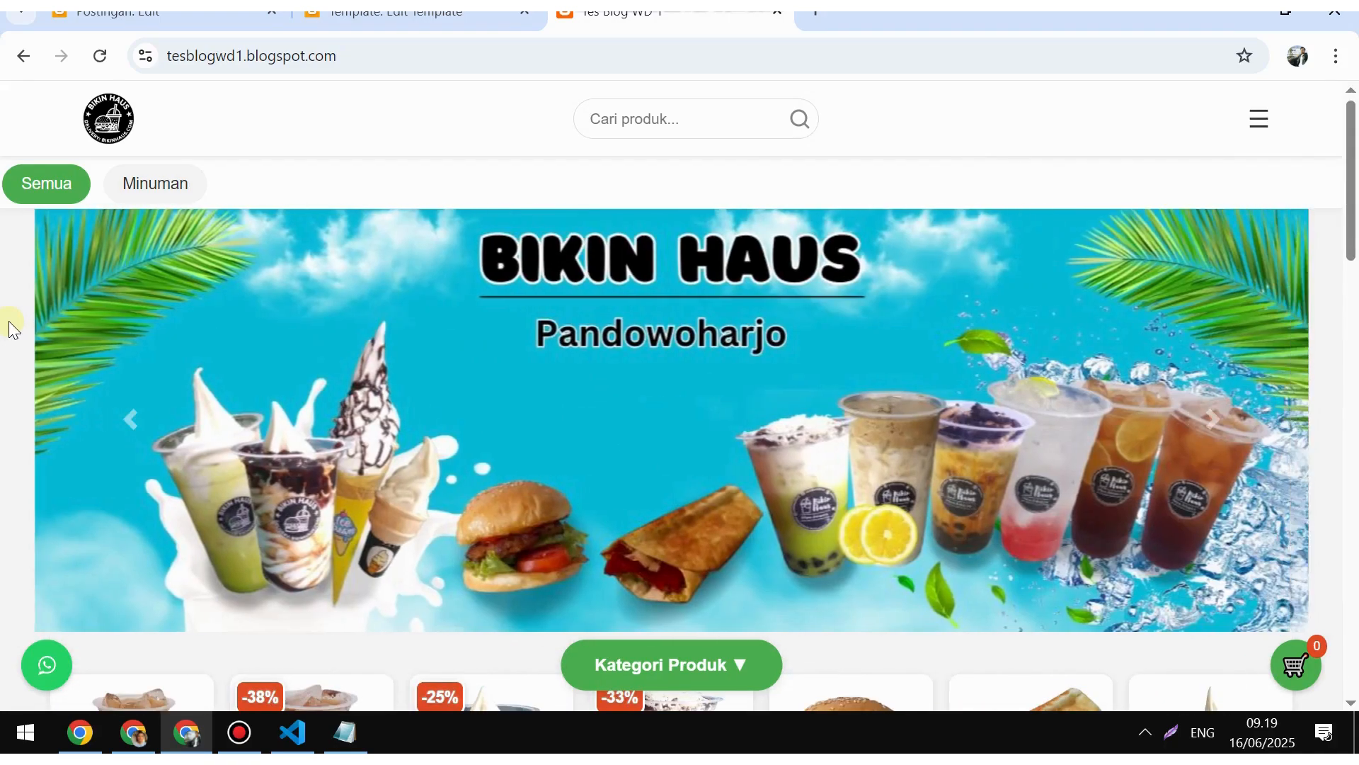
{"action": "left_click", "coordinate": [345, 732]}
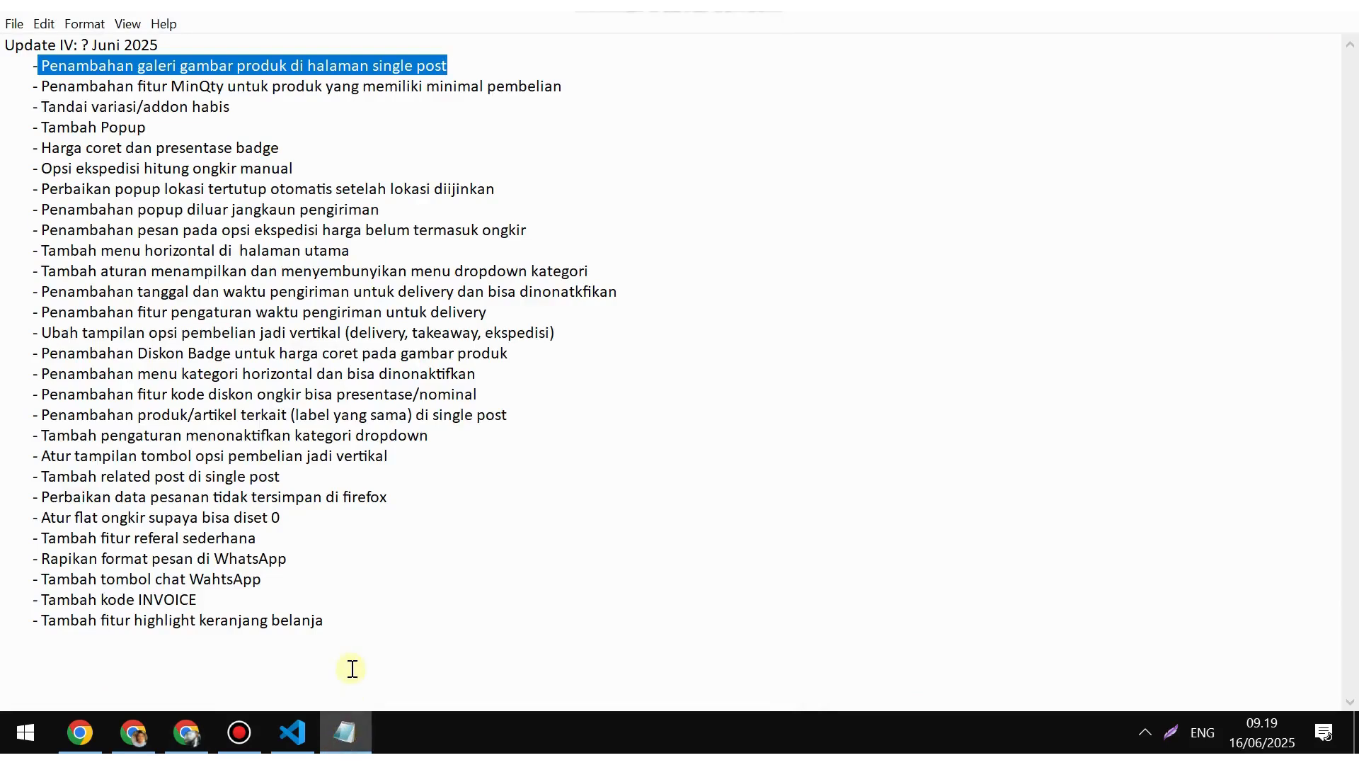
{"action": "left_click", "coordinate": [42, 65]}
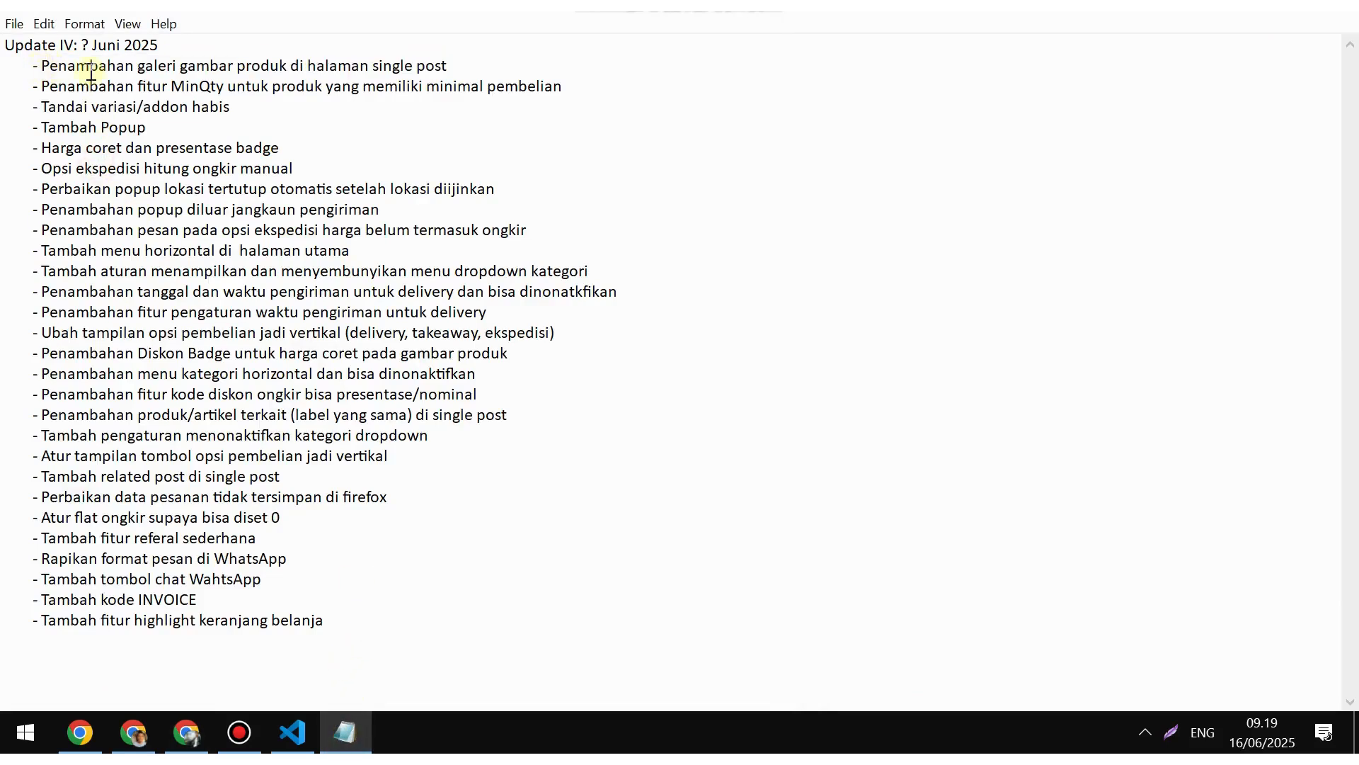
{"action": "left_click_drag", "start_coordinate": [42, 66], "coordinate": [497, 71]}
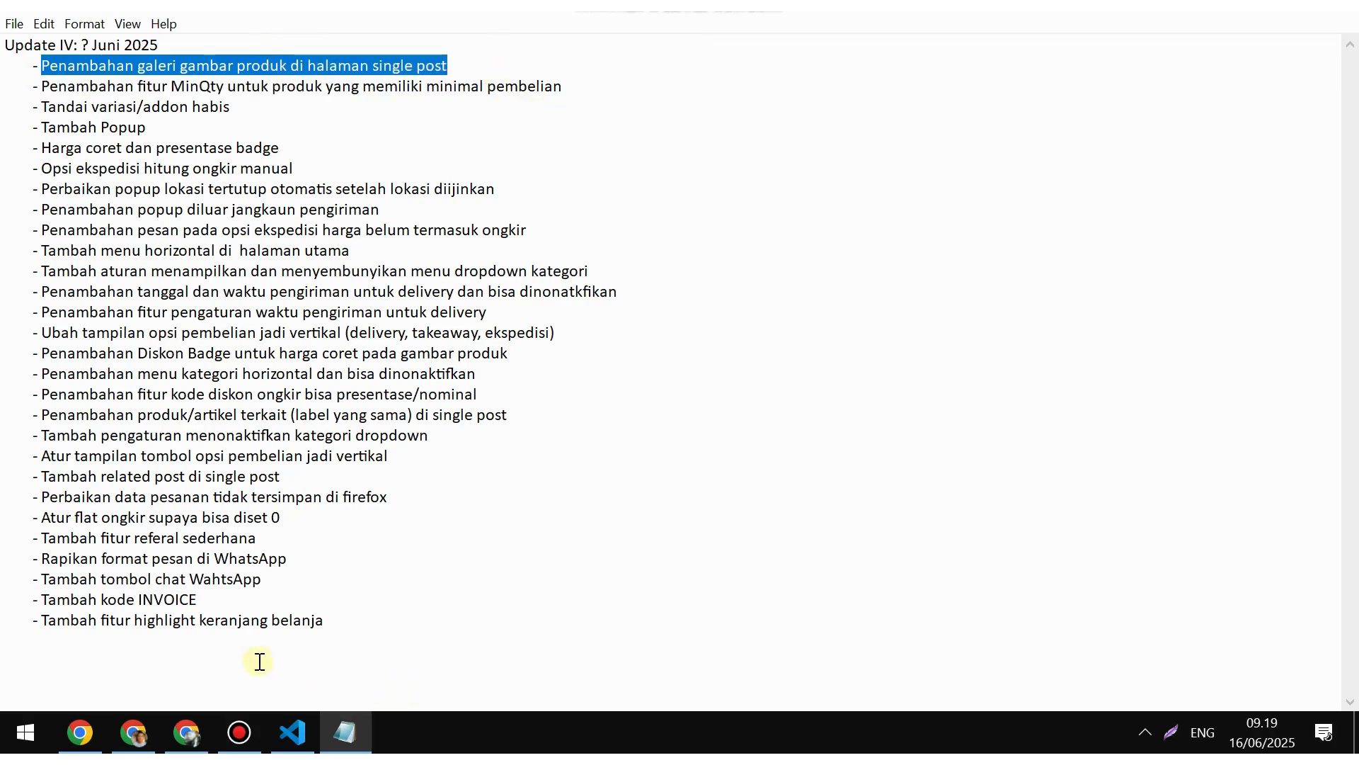
{"action": "left_click", "coordinate": [344, 626]}
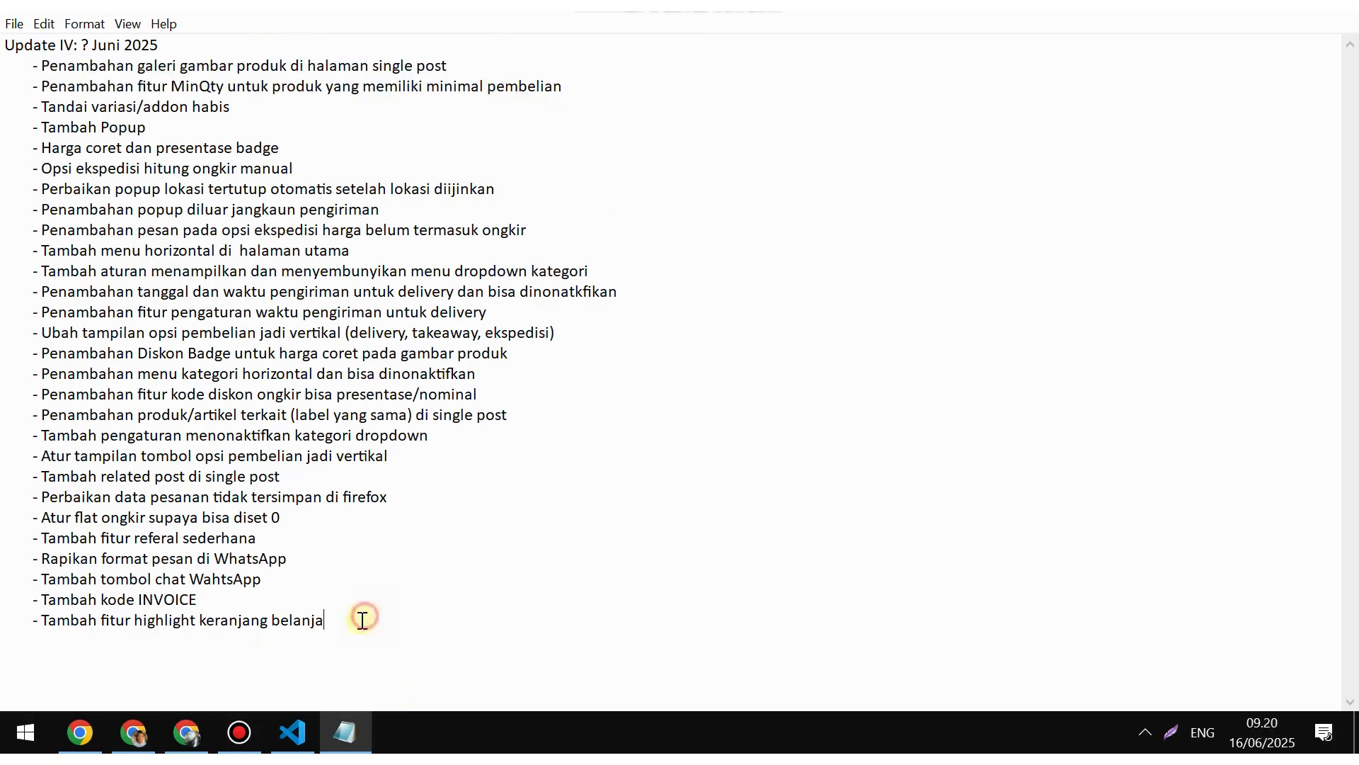
Step: Switch to the store in Chrome, open the Beef Burger product page and examine its image gallery
{"action": "left_click", "coordinate": [192, 741]}
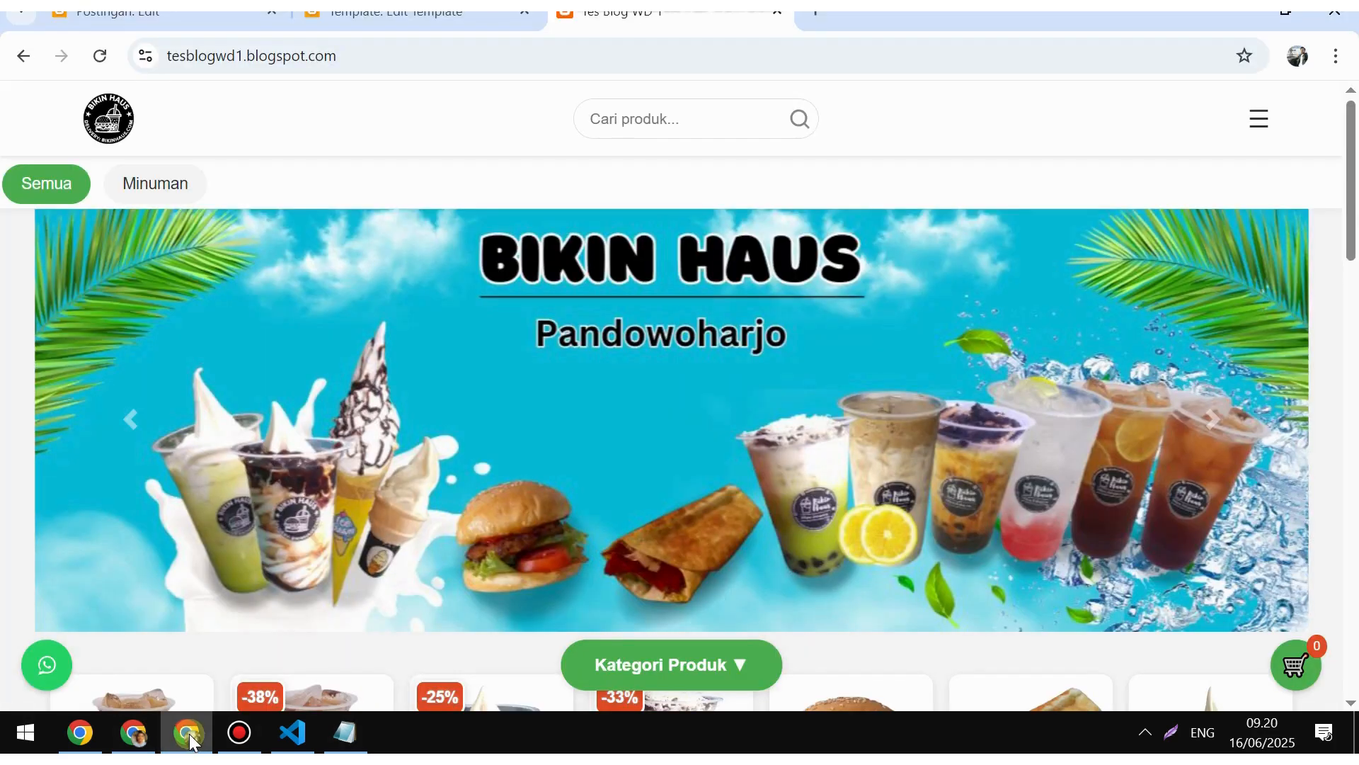
{"action": "scroll", "coordinate": [497, 440], "scroll_direction": "down", "scroll_amount": 4}
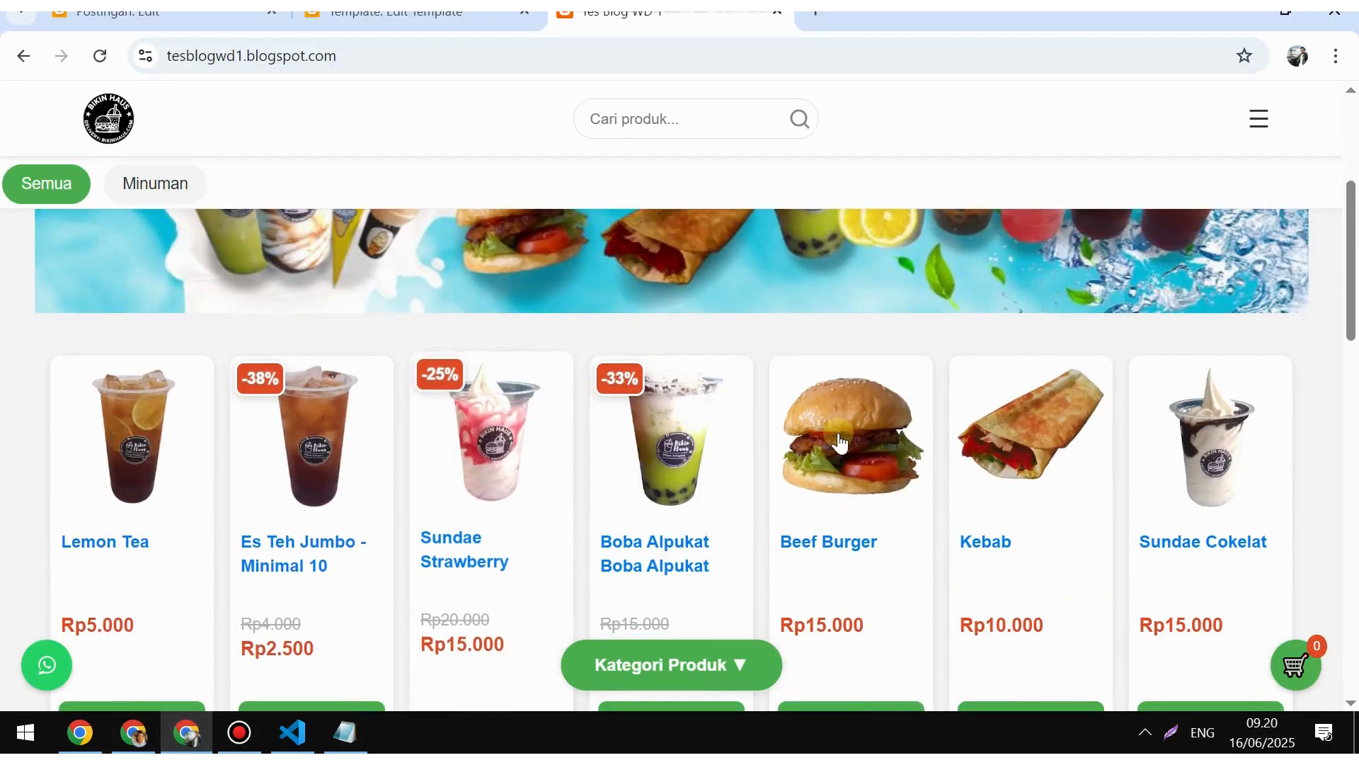
{"action": "scroll", "coordinate": [857, 410], "scroll_direction": "down", "scroll_amount": 3}
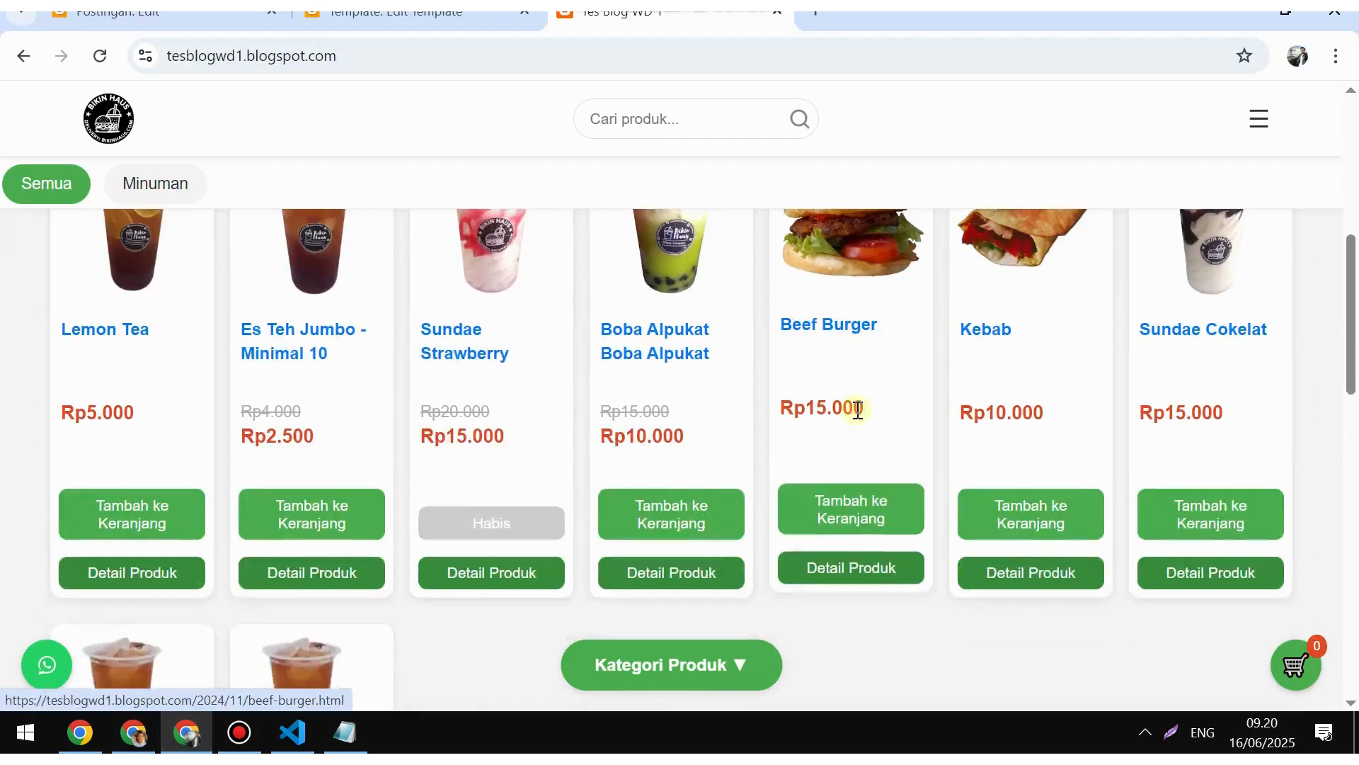
{"action": "left_click", "coordinate": [859, 326]}
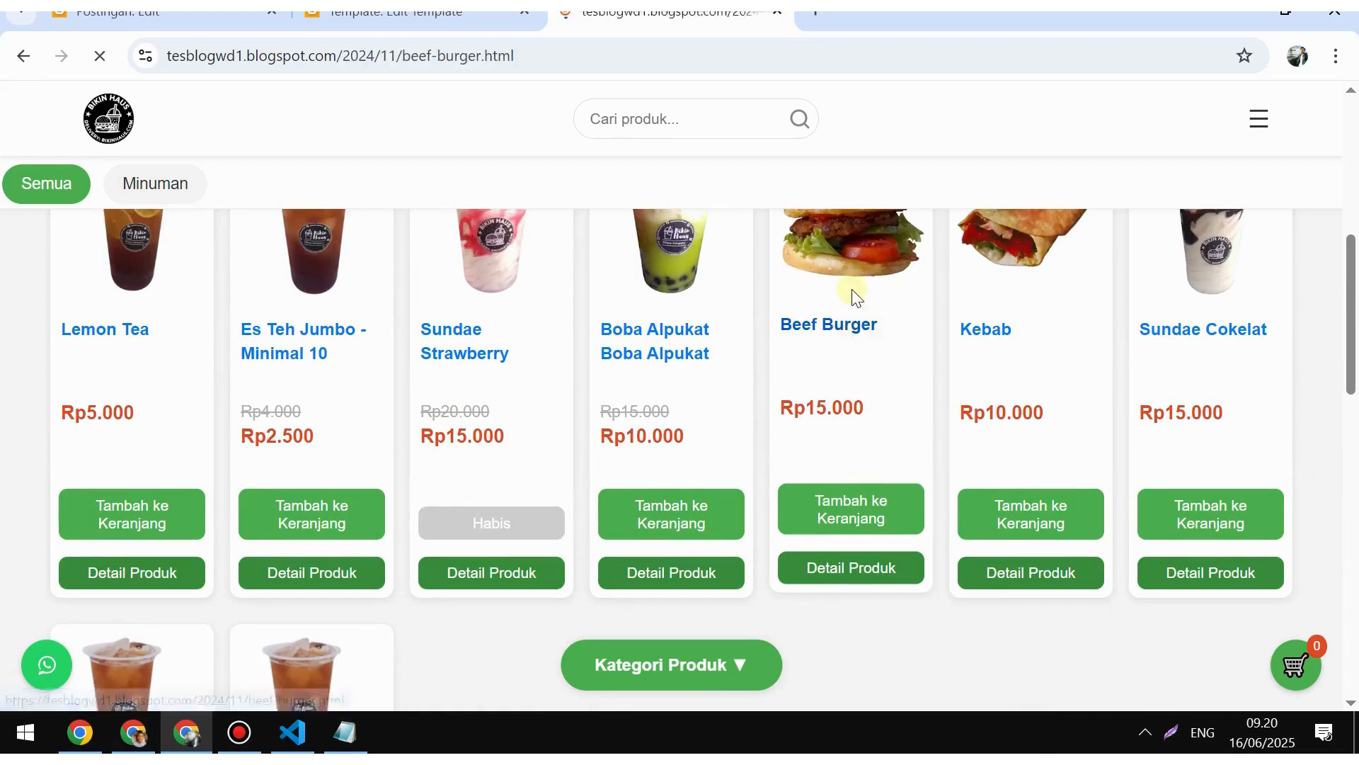
{"action": "scroll", "coordinate": [354, 453], "scroll_direction": "down", "scroll_amount": 4}
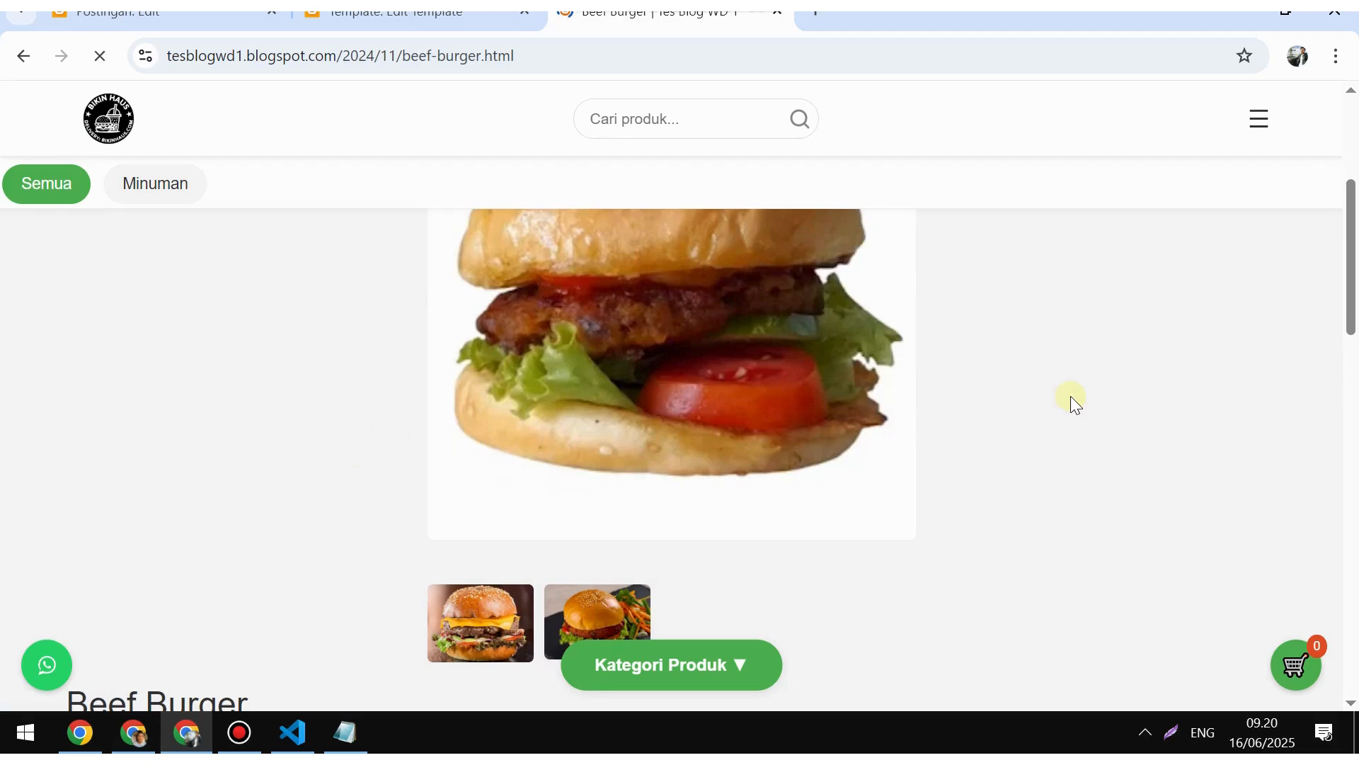
{"action": "scroll", "coordinate": [1057, 385], "scroll_direction": "down", "scroll_amount": 2}
{"action": "scroll", "coordinate": [1058, 388], "scroll_direction": "up", "scroll_amount": 2}
{"action": "scroll", "coordinate": [1057, 388], "scroll_direction": "down", "scroll_amount": 1}
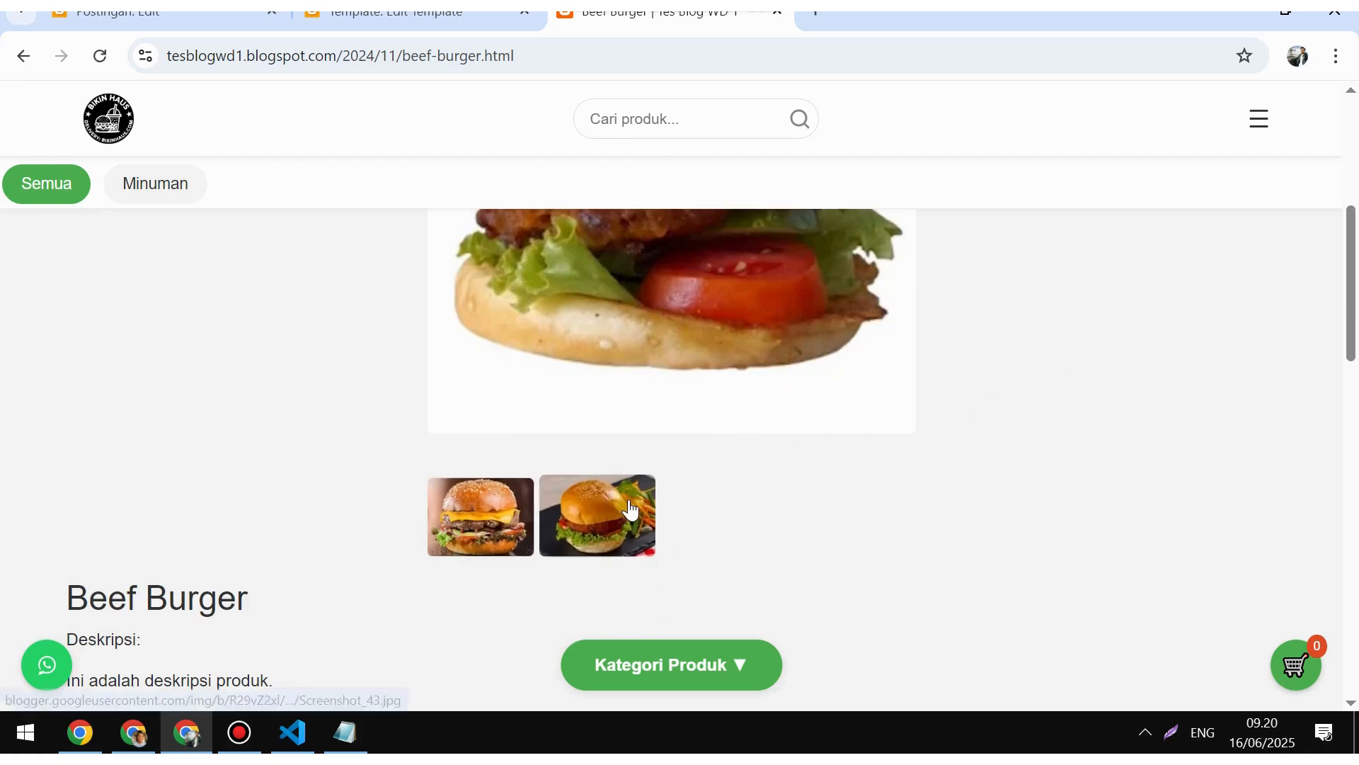
{"action": "scroll", "coordinate": [295, 551], "scroll_direction": "down", "scroll_amount": 1}
{"action": "scroll", "coordinate": [297, 540], "scroll_direction": "up", "scroll_amount": 2}
Step: Check the image code of the Beef Burger post in the Blogger post editor and return to the product page
{"action": "left_click", "coordinate": [379, 13]}
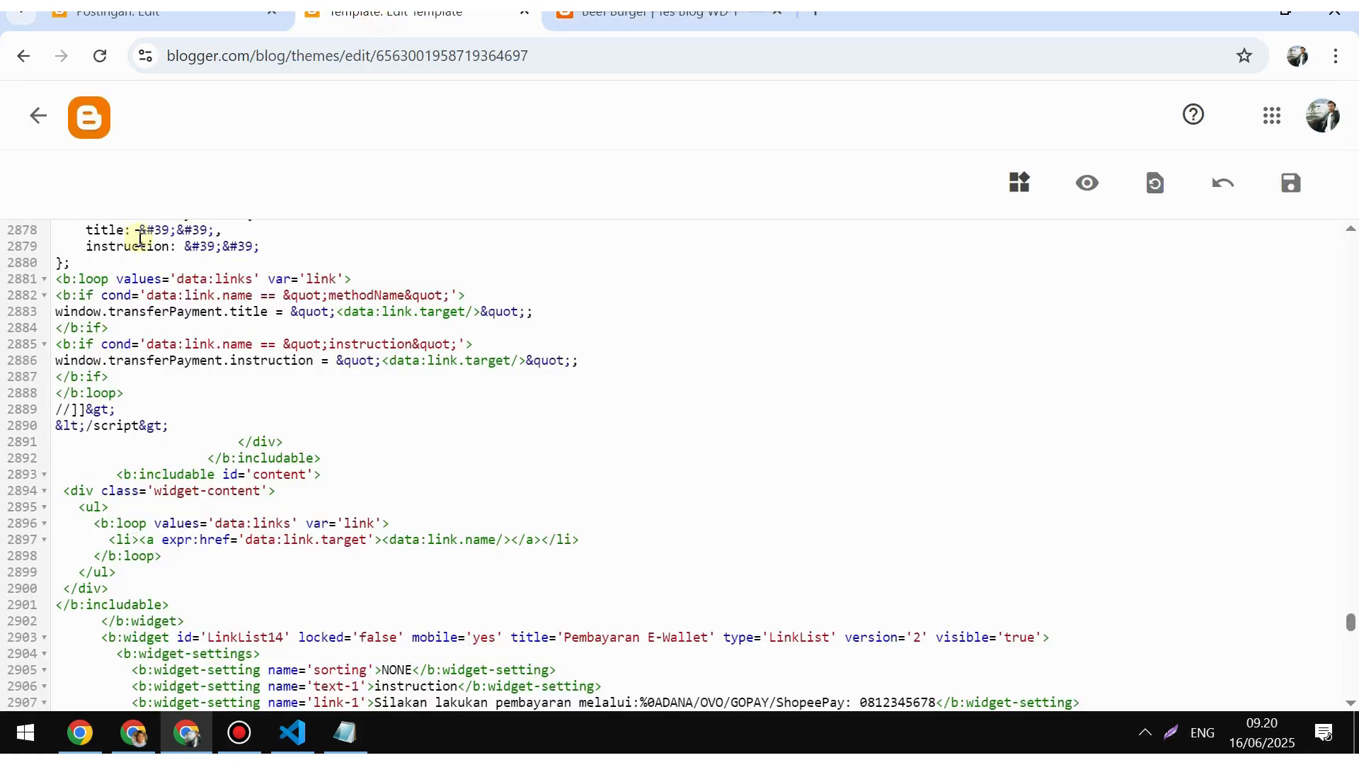
{"action": "key", "text": "ctrl+shift+Tab"}
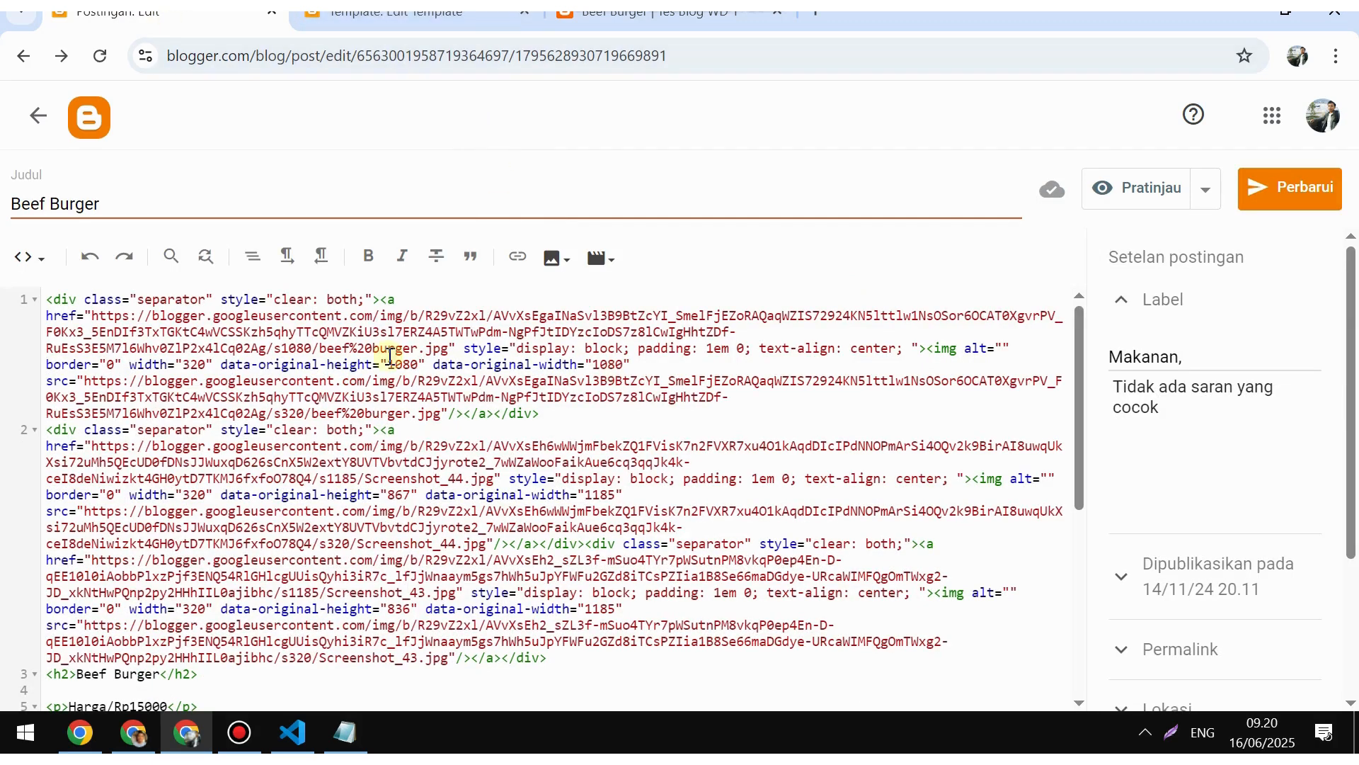
{"action": "left_click", "coordinate": [644, 23]}
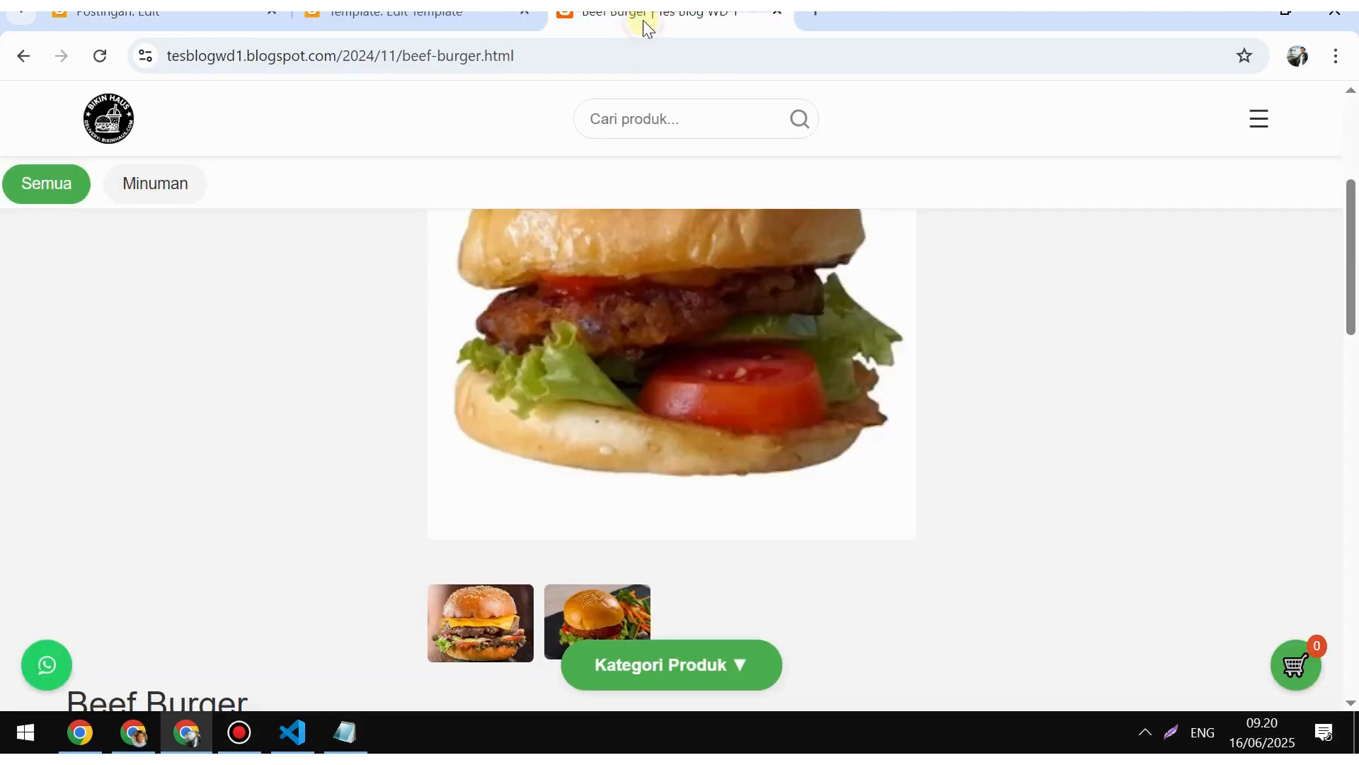
Step: Switch to the Notepad update list and point out the entry about the MinQty feature for products with a minimum purchase
{"action": "left_click", "coordinate": [347, 736]}
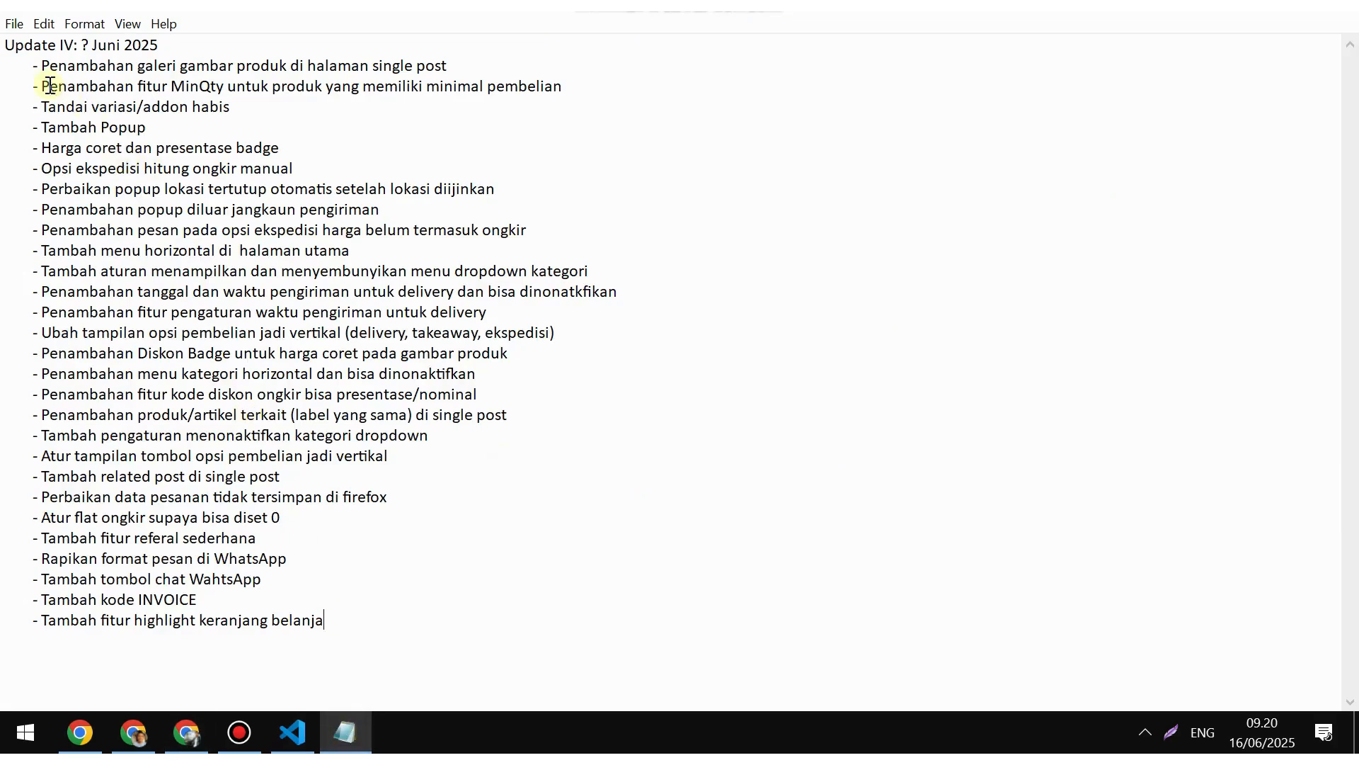
{"action": "left_click_drag", "start_coordinate": [41, 85], "coordinate": [164, 85]}
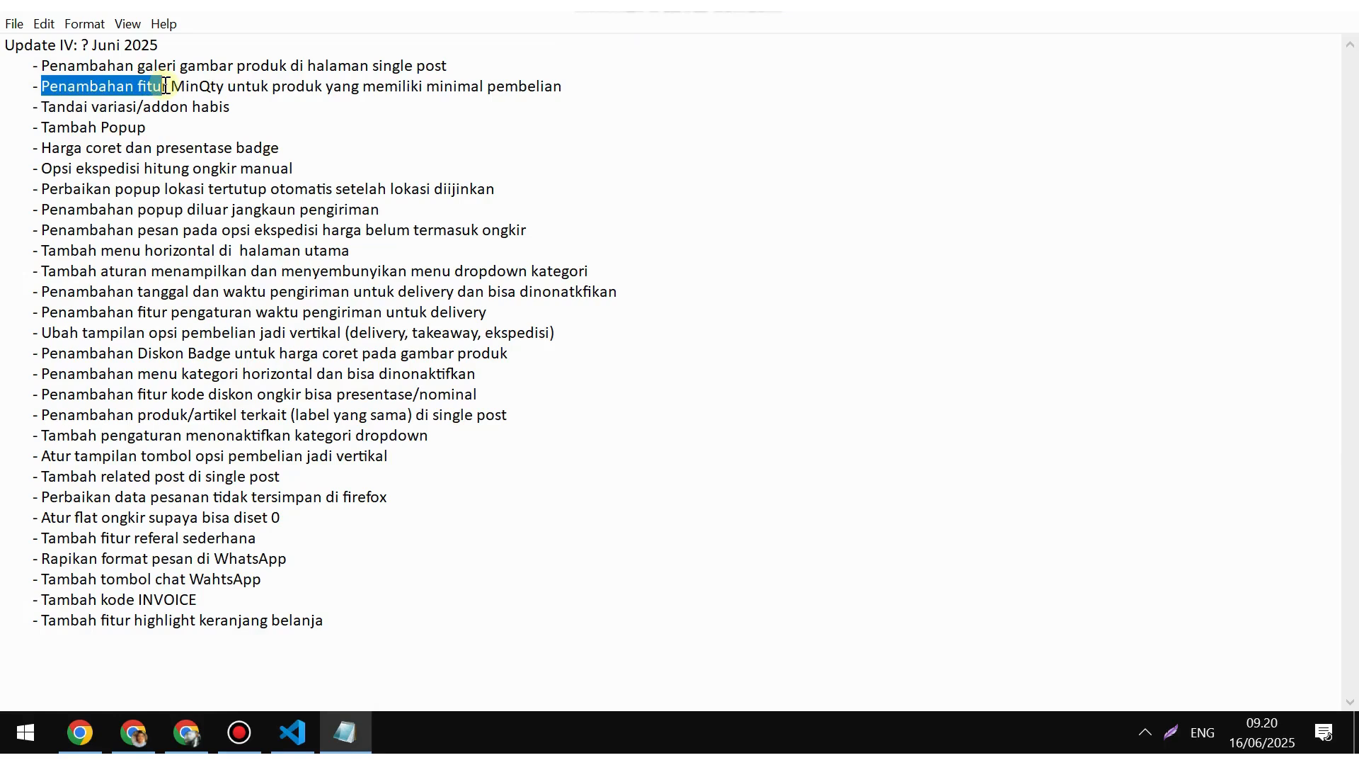
{"action": "left_click", "coordinate": [189, 86]}
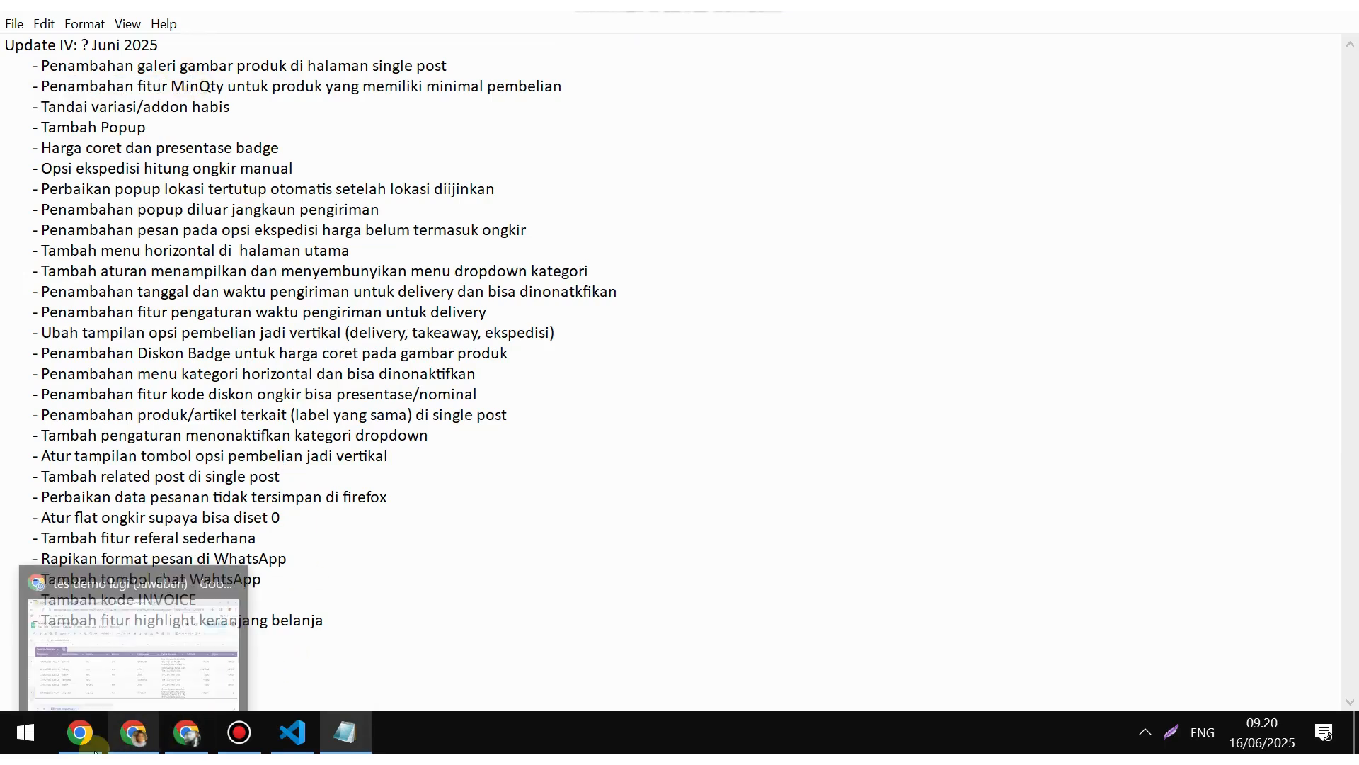
Step: Return to the store's home page in Chrome and add Es Teh Jumbo to the cart, accepting the minimum purchase of 10 pcs
{"action": "left_click", "coordinate": [196, 743]}
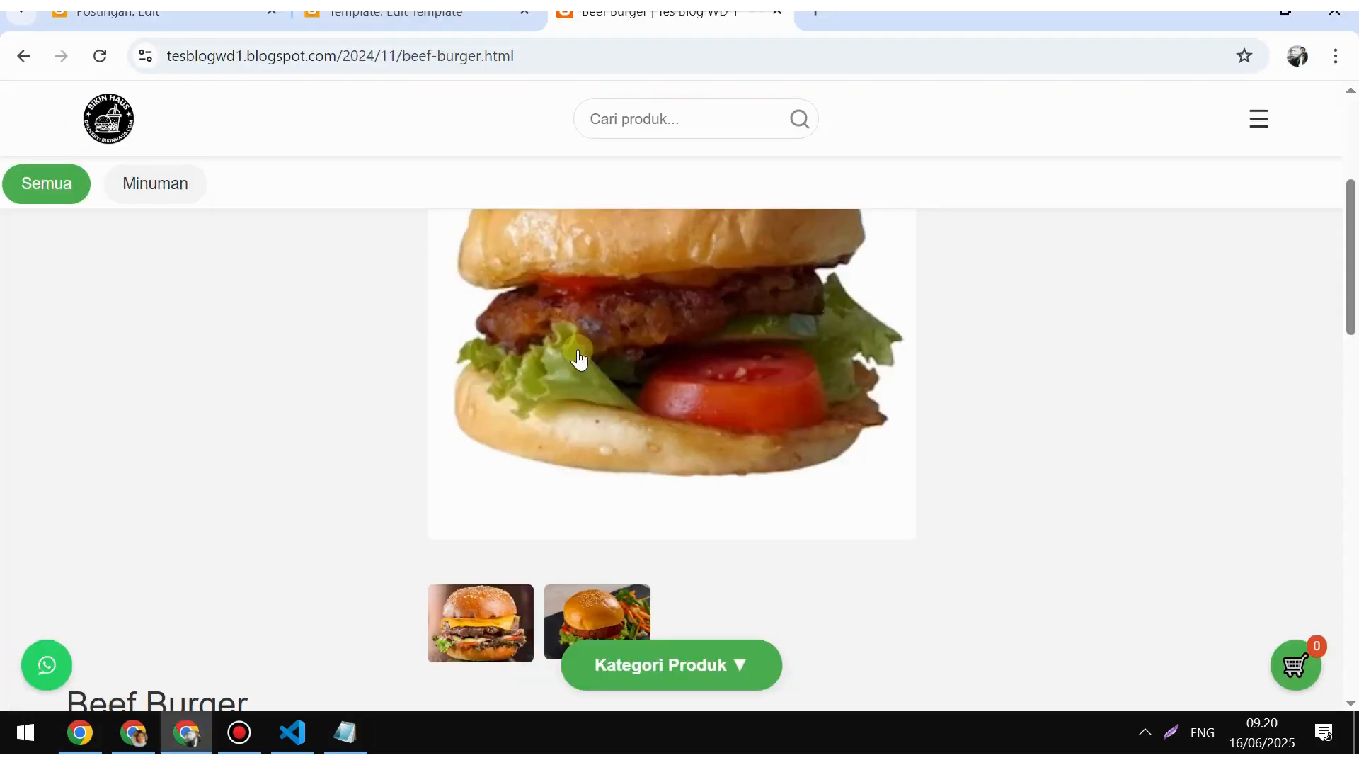
{"action": "left_click", "coordinate": [123, 138]}
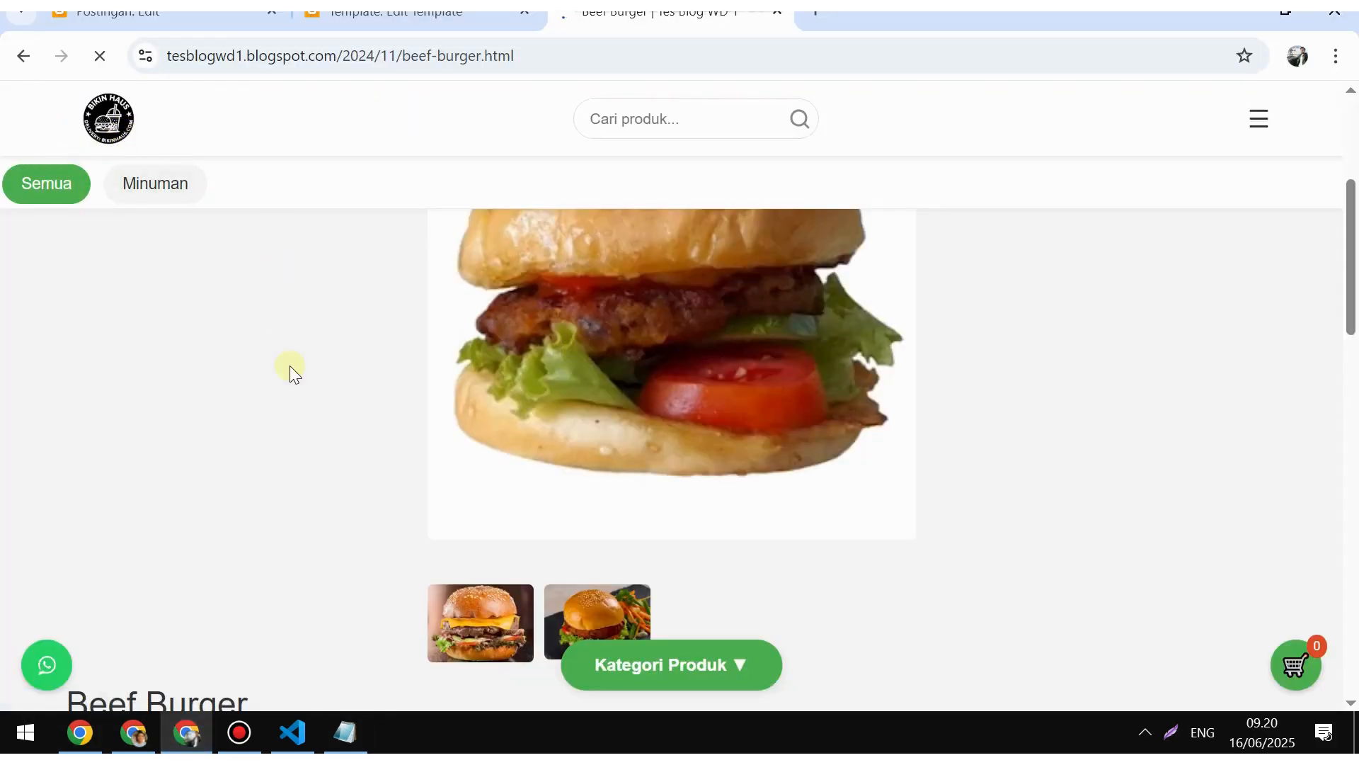
{"action": "scroll", "coordinate": [144, 522], "scroll_direction": "down", "scroll_amount": 4}
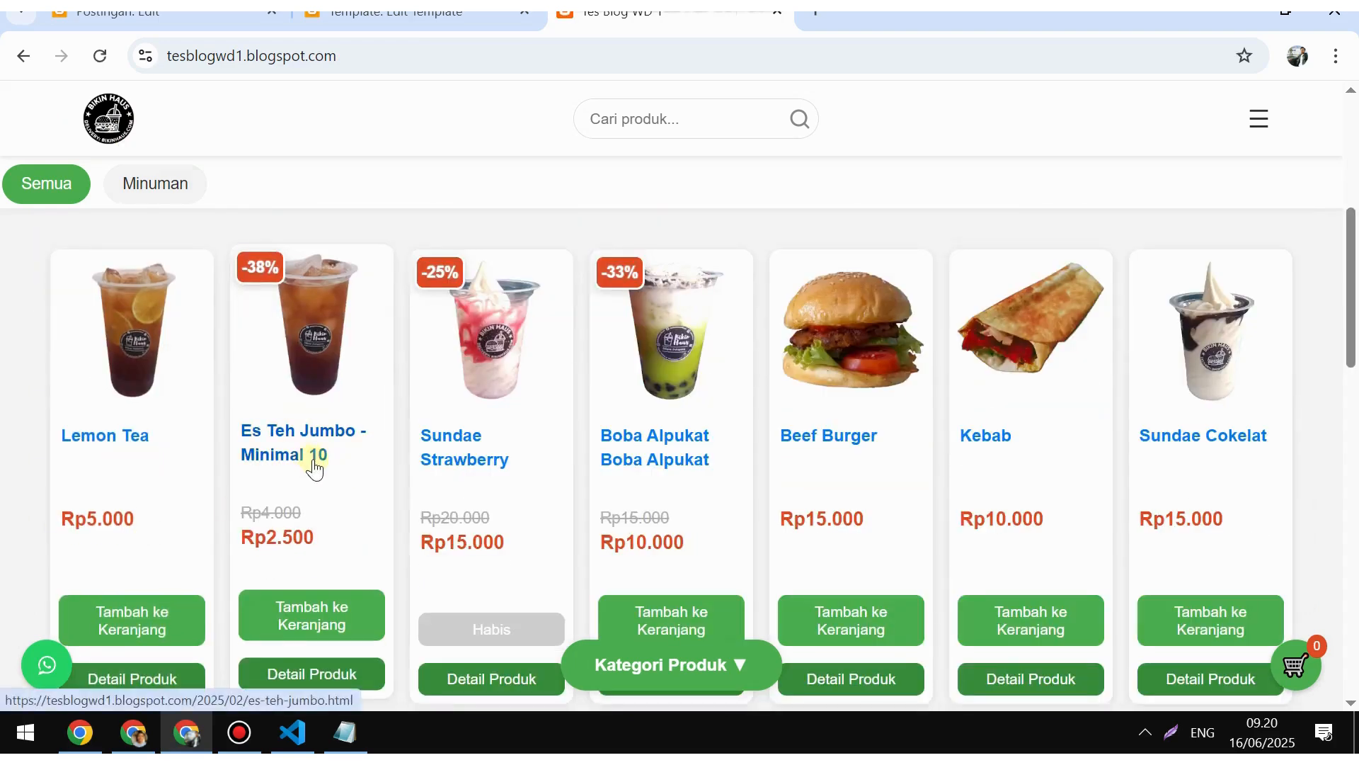
{"action": "left_click", "coordinate": [338, 614]}
{"action": "left_click", "coordinate": [622, 334]}
{"action": "left_click", "coordinate": [610, 420]}
{"action": "left_click", "coordinate": [770, 585]}
{"action": "left_click", "coordinate": [770, 585]}
{"action": "left_click_drag", "start_coordinate": [782, 388], "coordinate": [819, 391]}
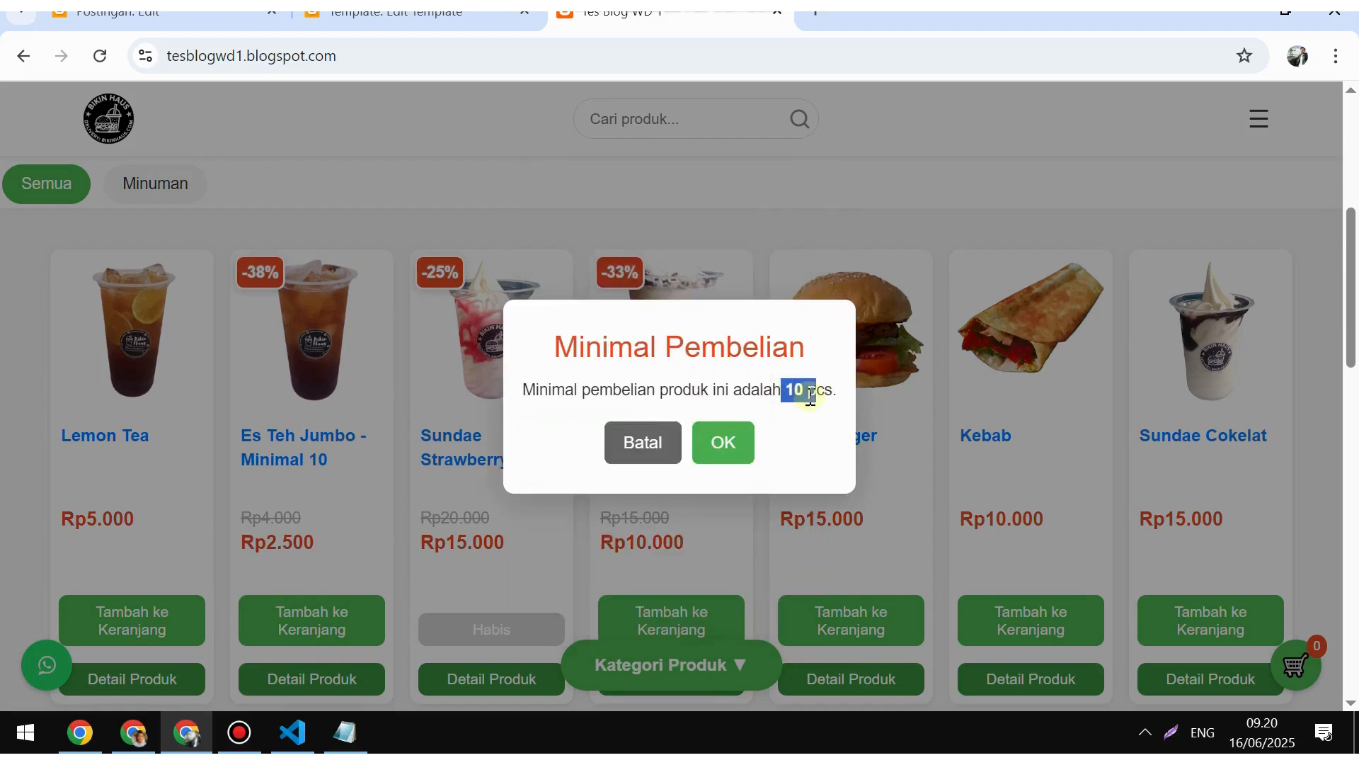
{"action": "left_click", "coordinate": [730, 445]}
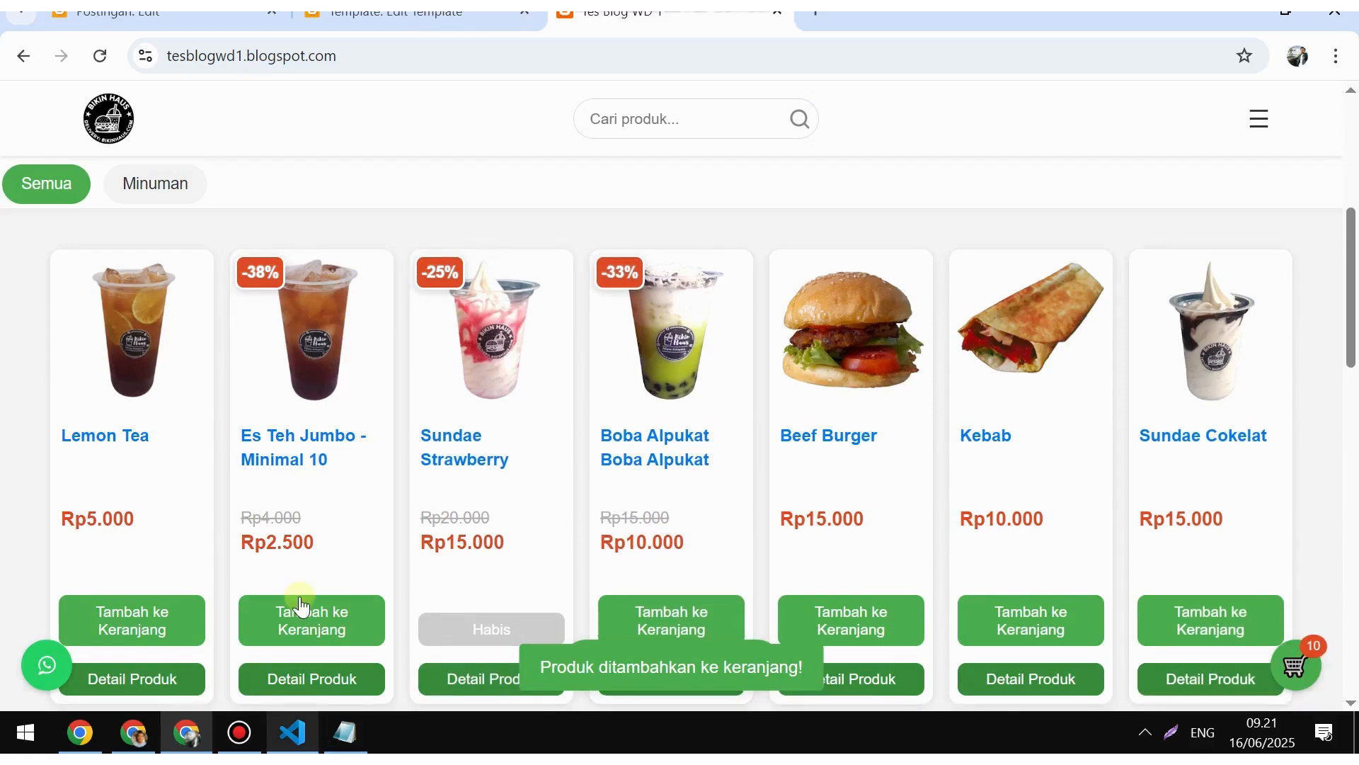
Step: Switch to the Notepad update list and highlight the entry "Tandai variasi/addon habis"
{"action": "scroll", "coordinate": [394, 726], "scroll_direction": "down", "scroll_amount": 1}
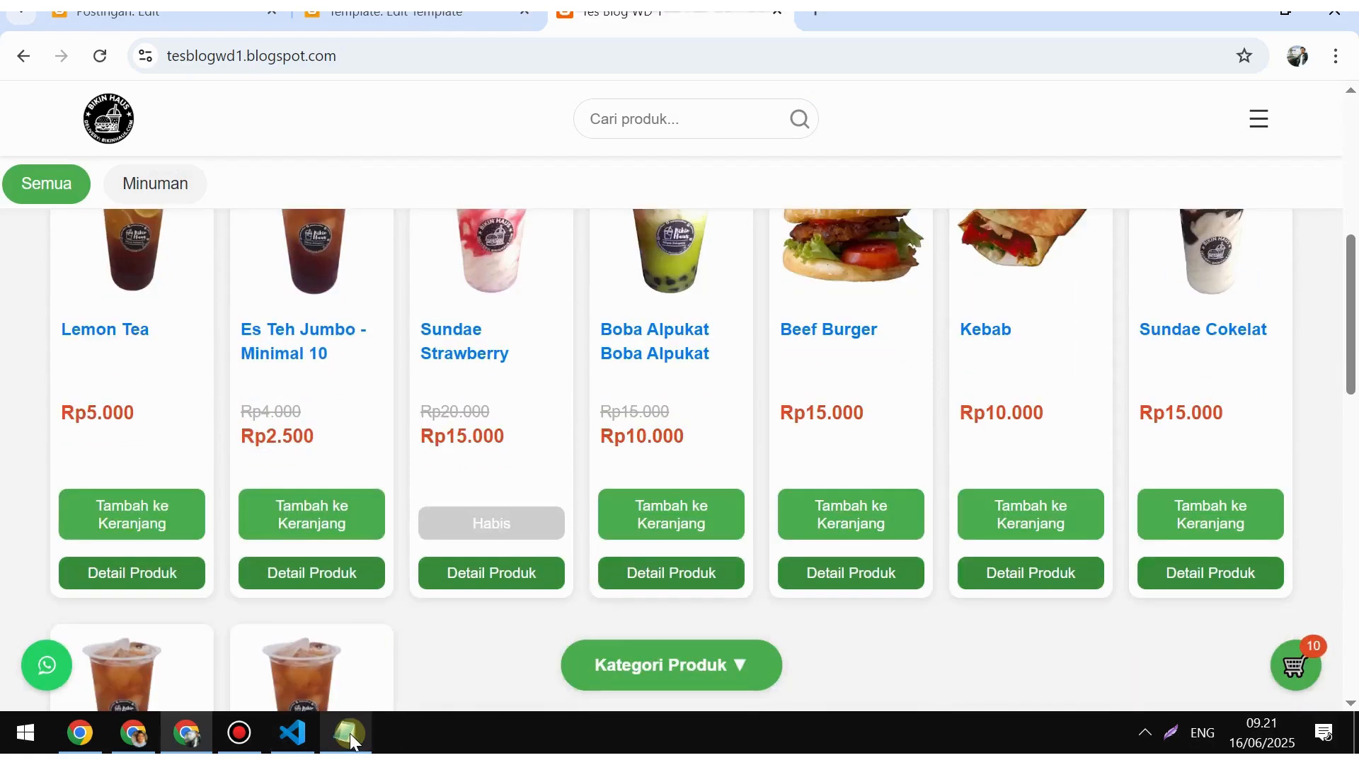
{"action": "left_click", "coordinate": [349, 733]}
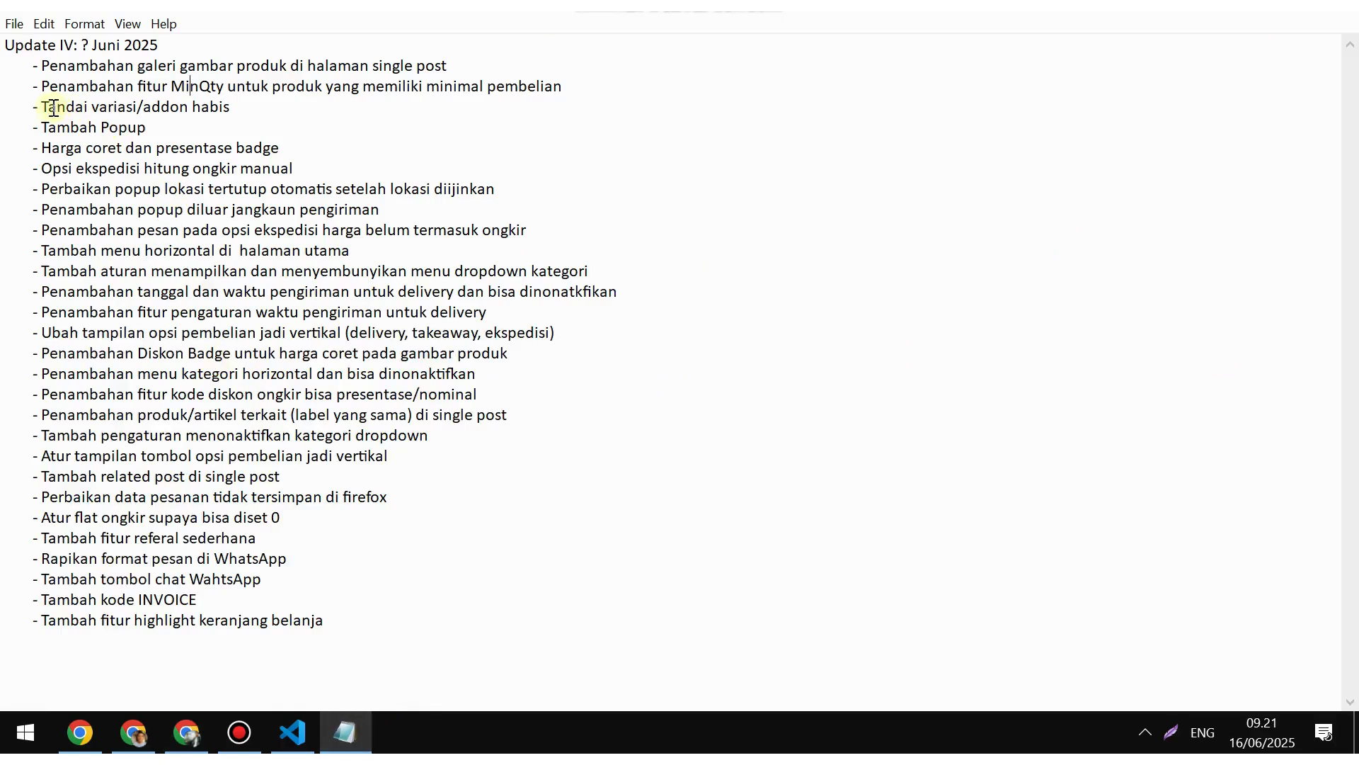
{"action": "left_click_drag", "start_coordinate": [43, 104], "coordinate": [254, 111]}
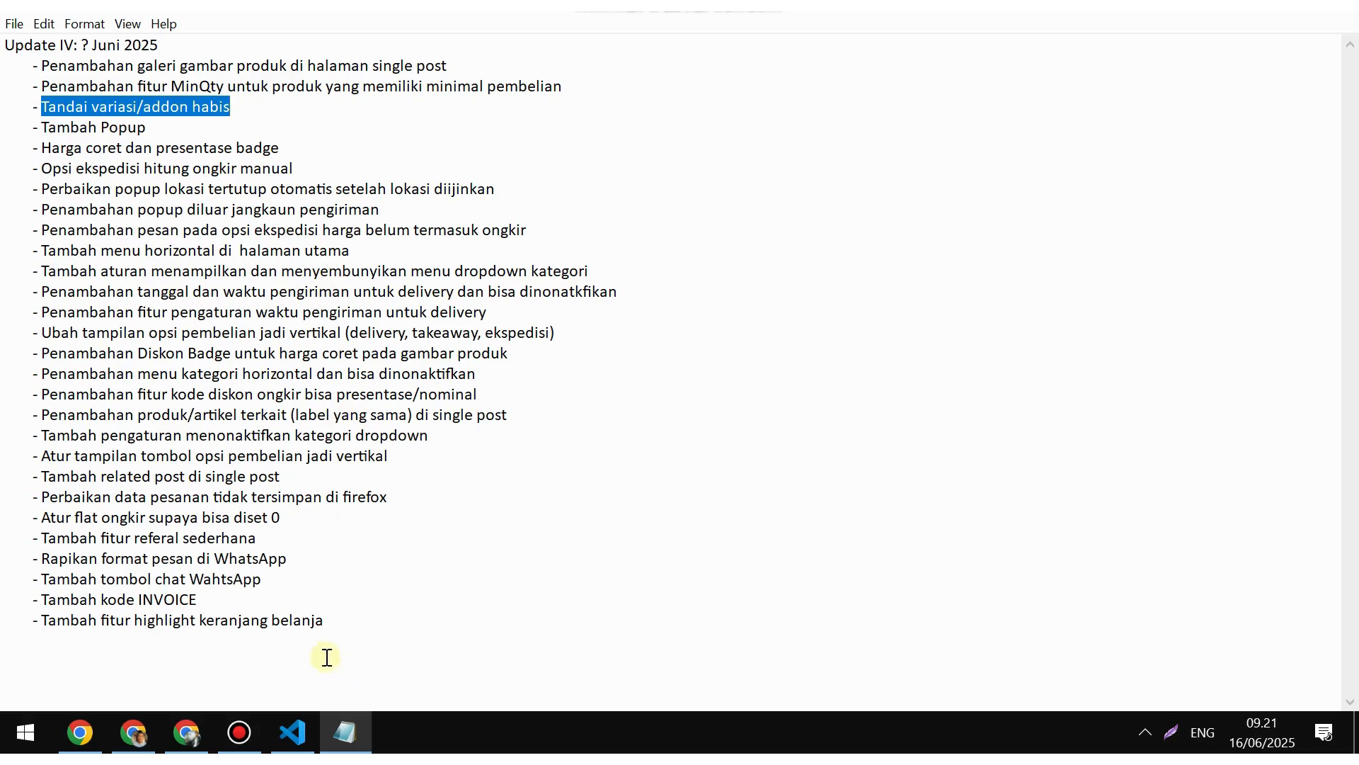
Step: Switch to the store in Chrome, inspect the variations and add-ons marked Habis for Boba Alpukat, and cancel the selection
{"action": "left_click", "coordinate": [186, 732]}
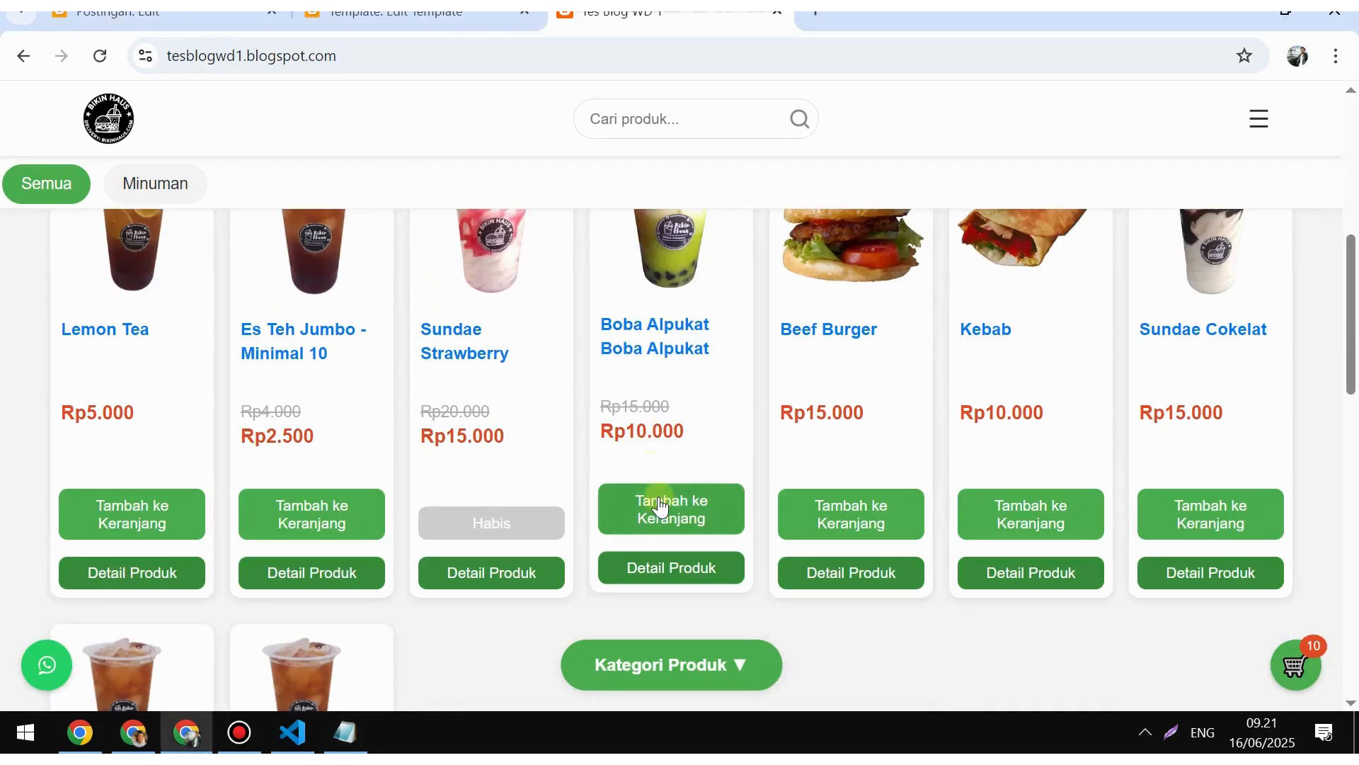
{"action": "left_click", "coordinate": [661, 509]}
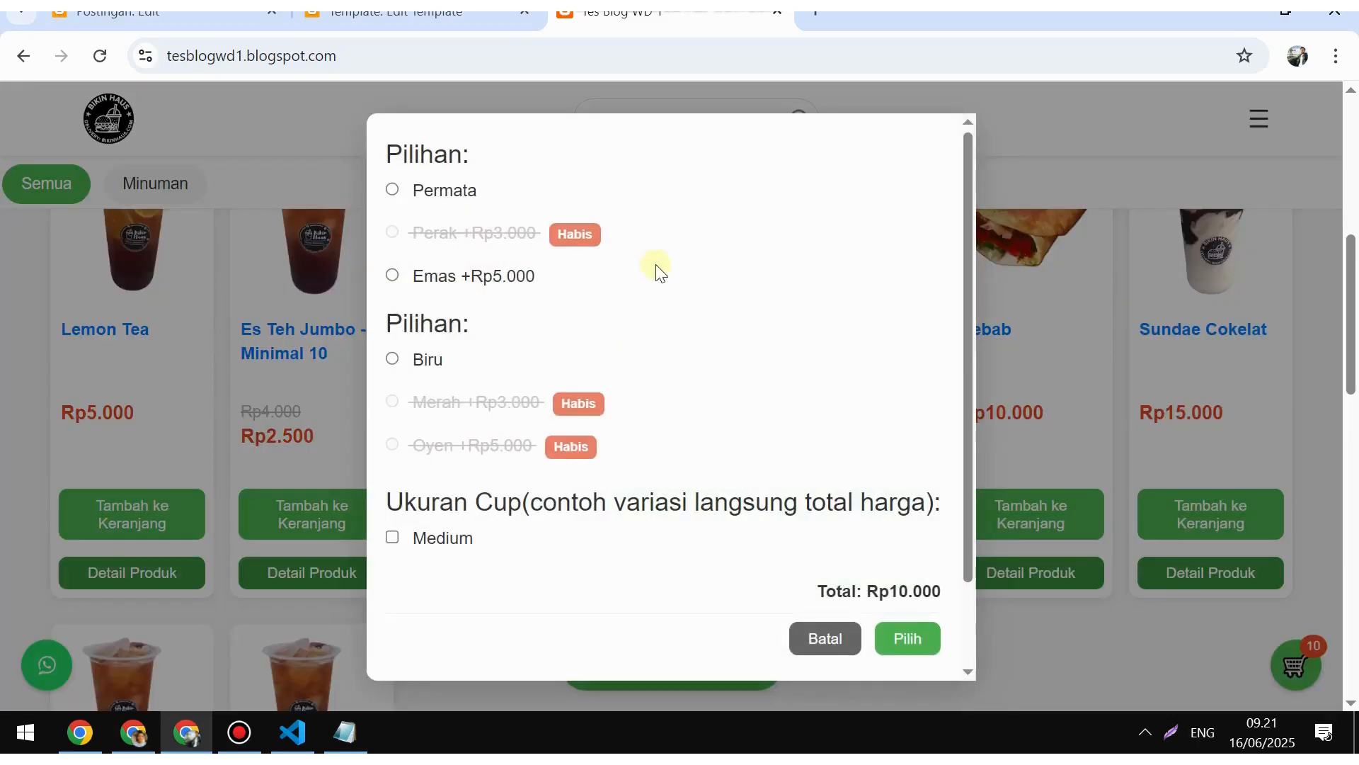
{"action": "left_click_drag", "start_coordinate": [420, 232], "coordinate": [599, 238]}
{"action": "left_click", "coordinate": [601, 237]}
{"action": "scroll", "coordinate": [499, 340], "scroll_direction": "down", "scroll_amount": 2}
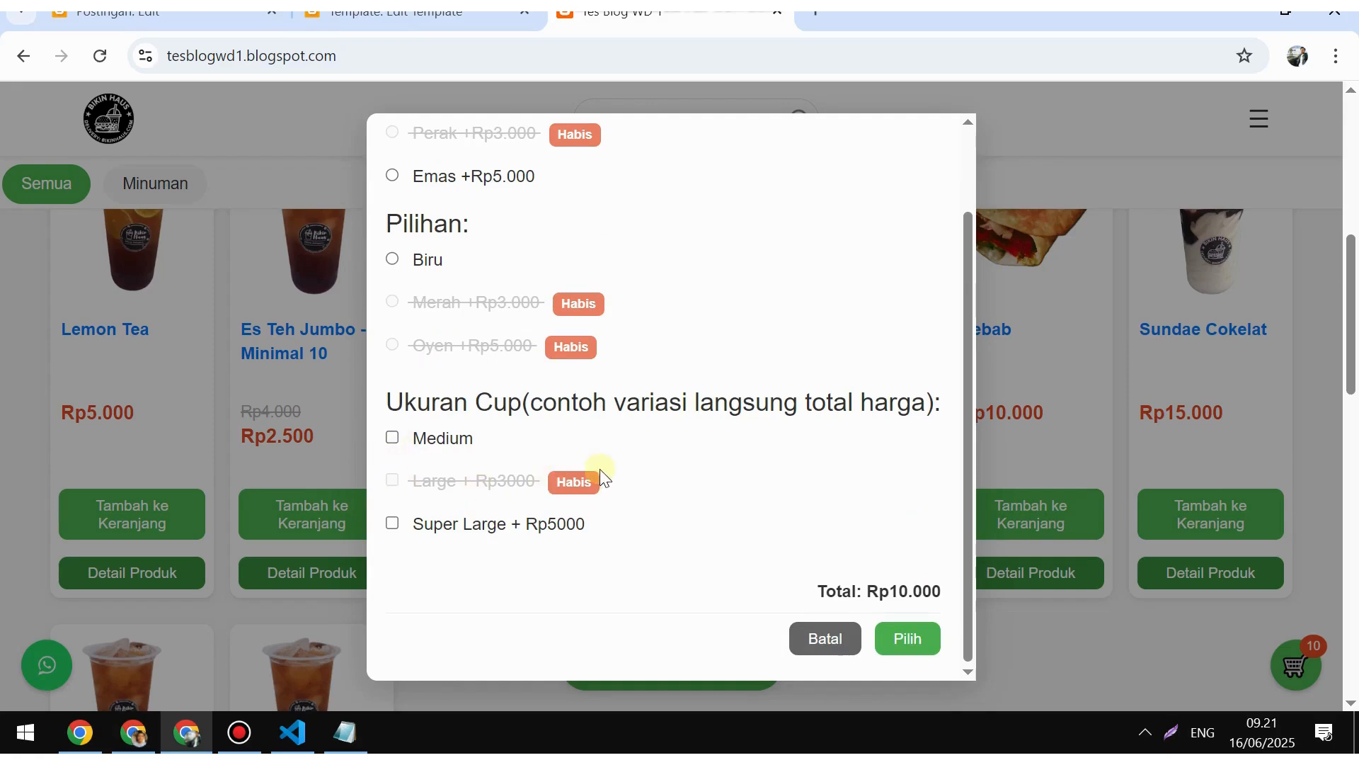
{"action": "left_click_drag", "start_coordinate": [573, 480], "coordinate": [522, 490]}
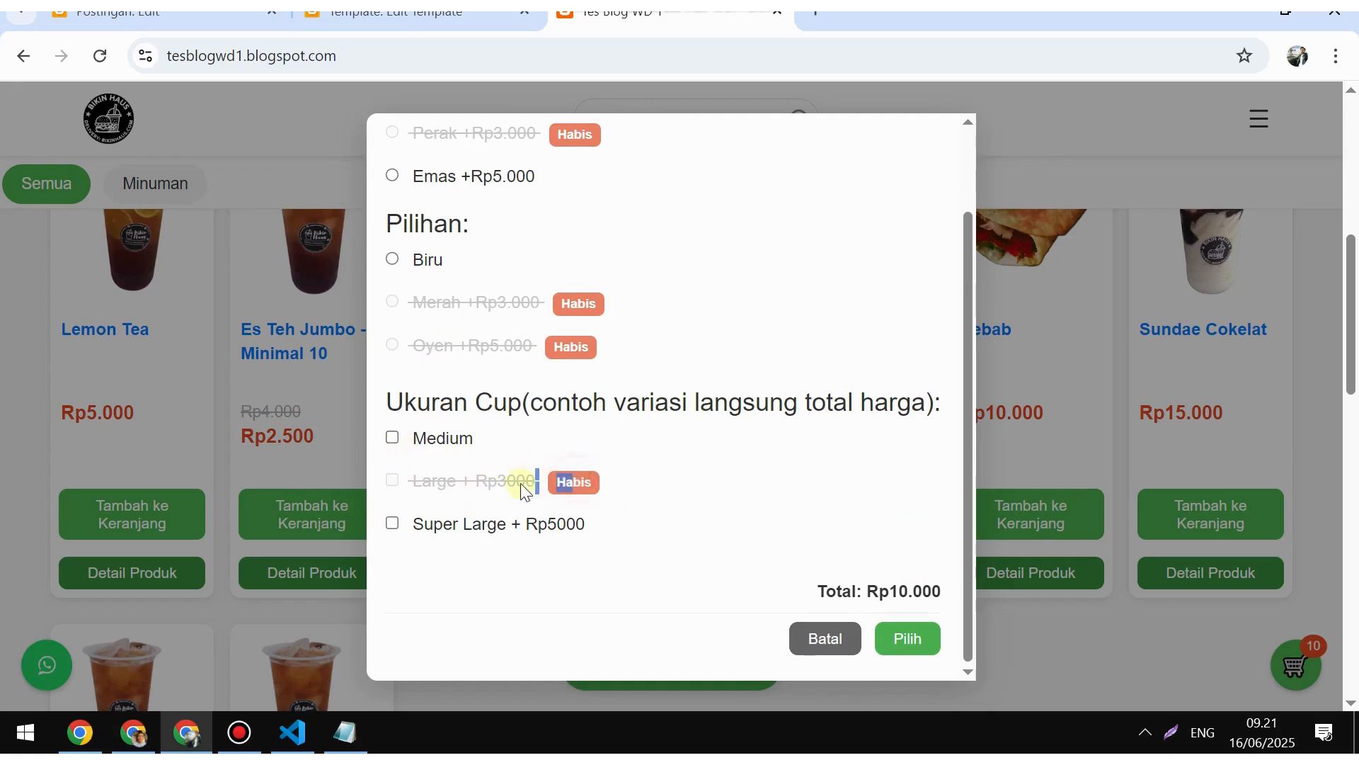
{"action": "left_click", "coordinate": [823, 641]}
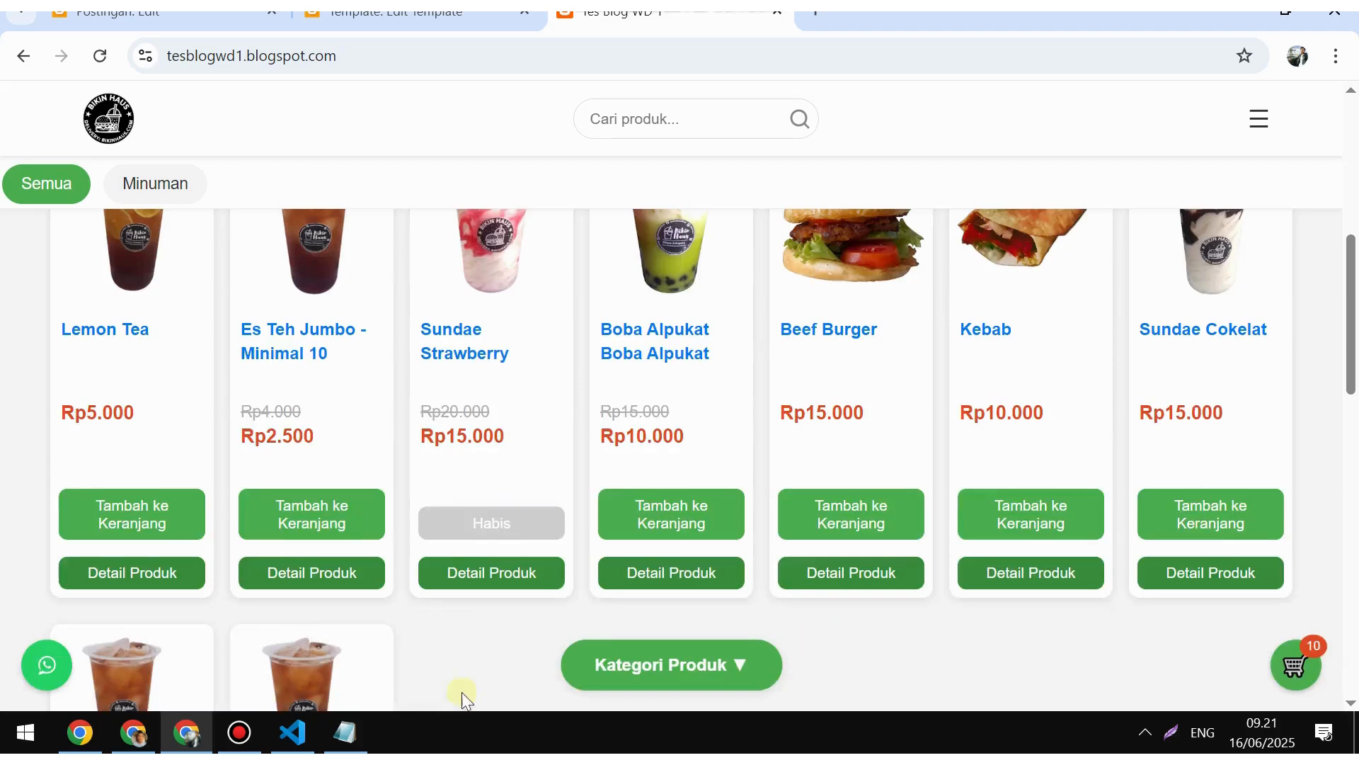
Step: Highlight the "Tambah Popup" entry in the Notepad update list and open the blog's Tata Letak page in Blogger
{"action": "left_click", "coordinate": [345, 732]}
{"action": "left_click_drag", "start_coordinate": [38, 127], "coordinate": [149, 131]}
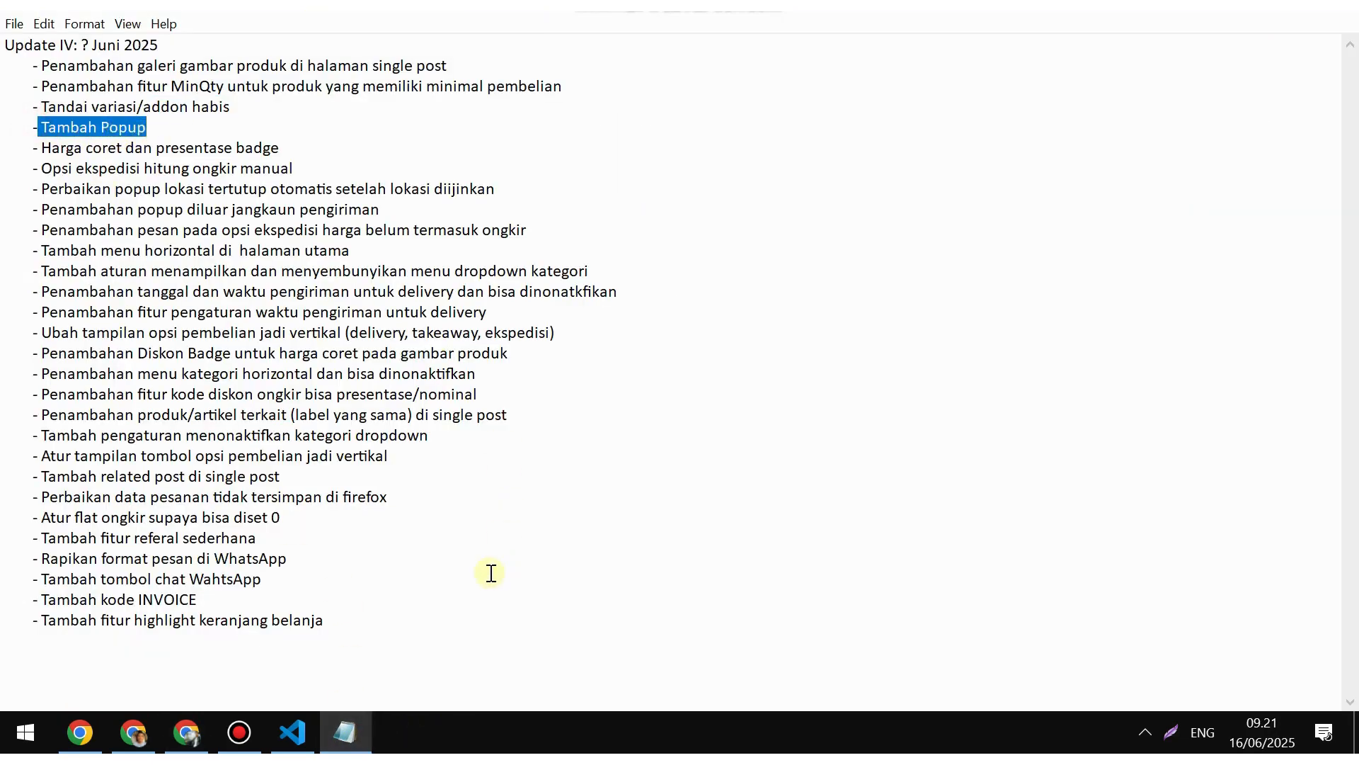
{"action": "left_click", "coordinate": [186, 733]}
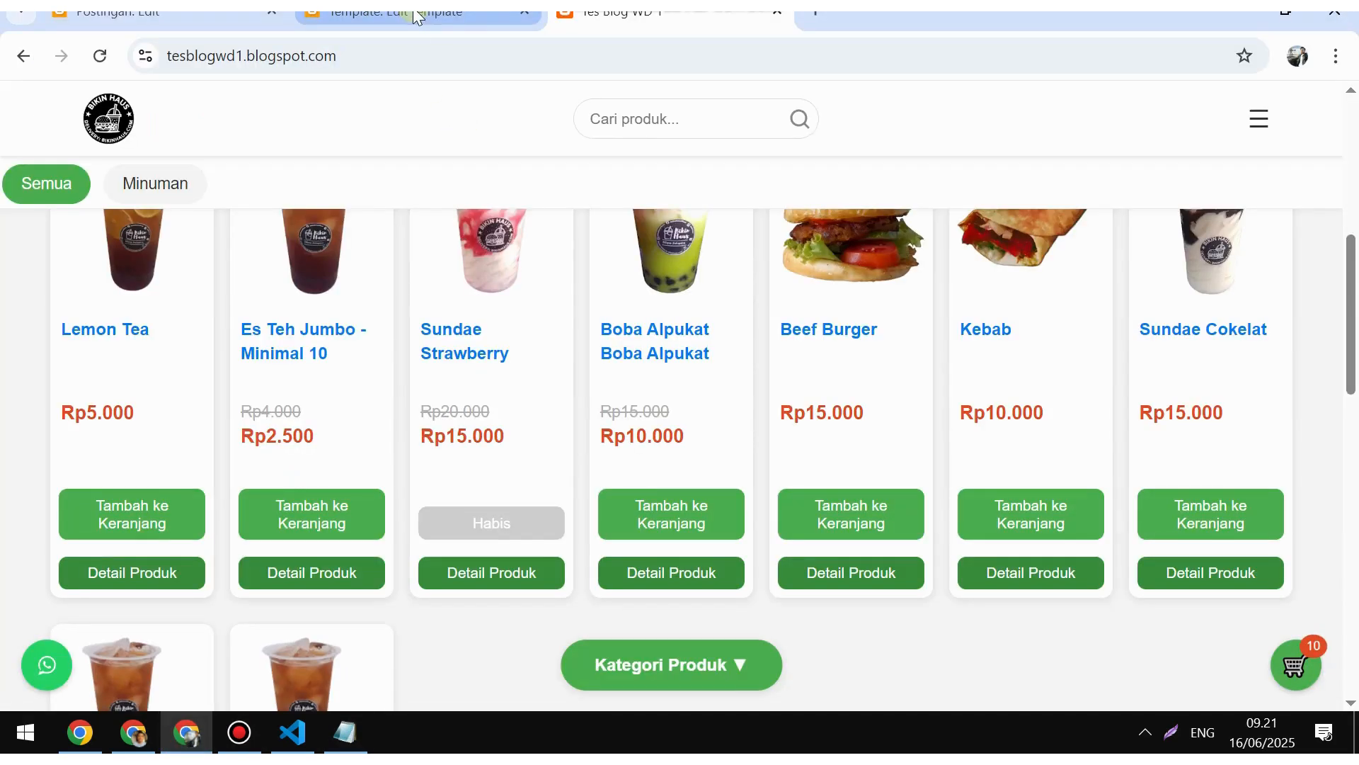
{"action": "left_click", "coordinate": [416, 15]}
{"action": "left_click", "coordinate": [213, 15]}
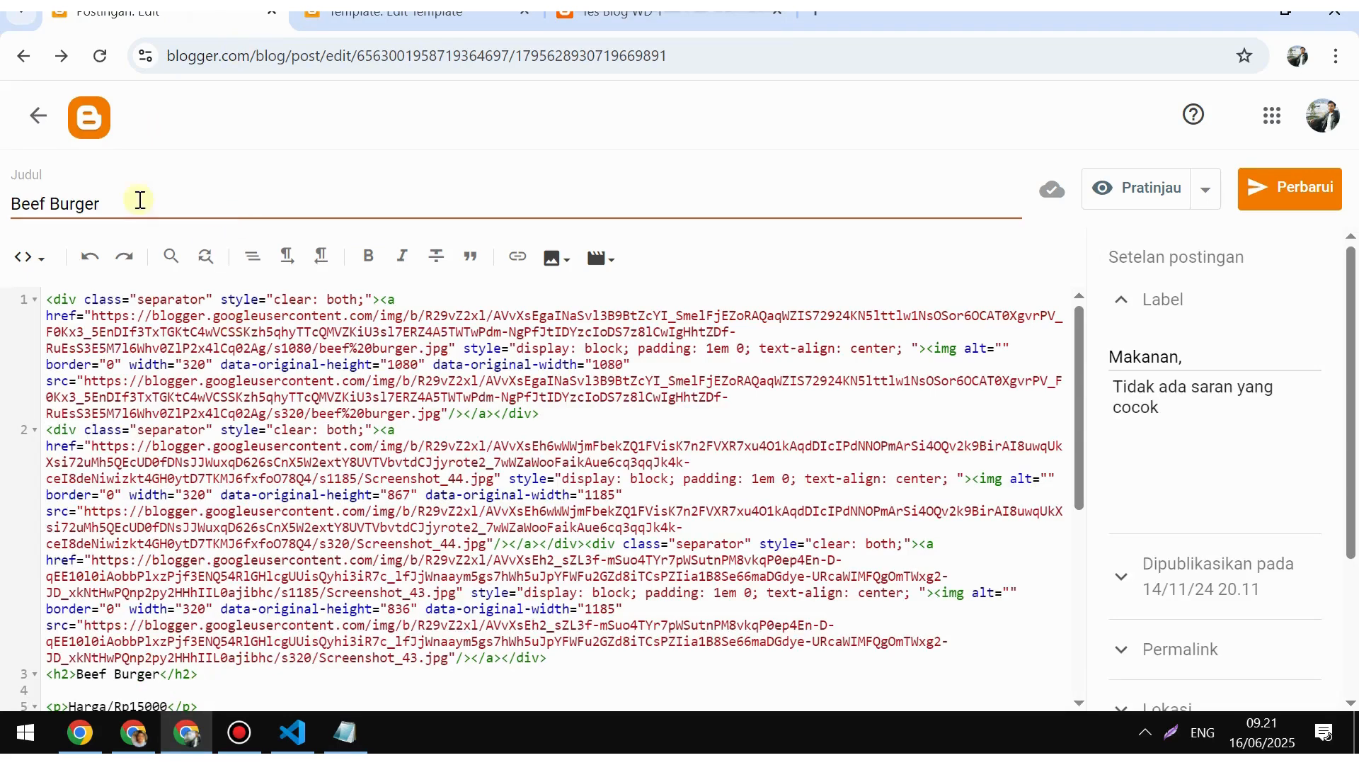
{"action": "left_click", "coordinate": [38, 115]}
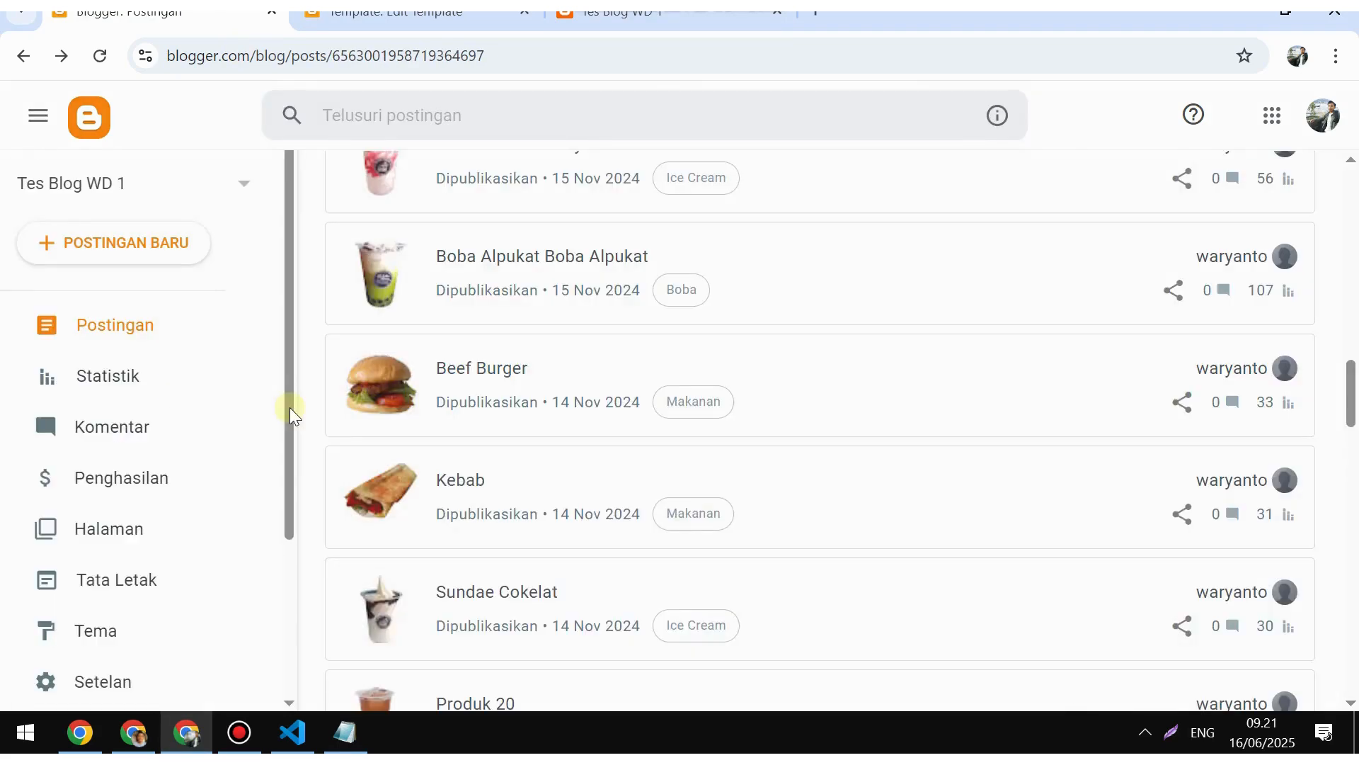
{"action": "left_click", "coordinate": [170, 573]}
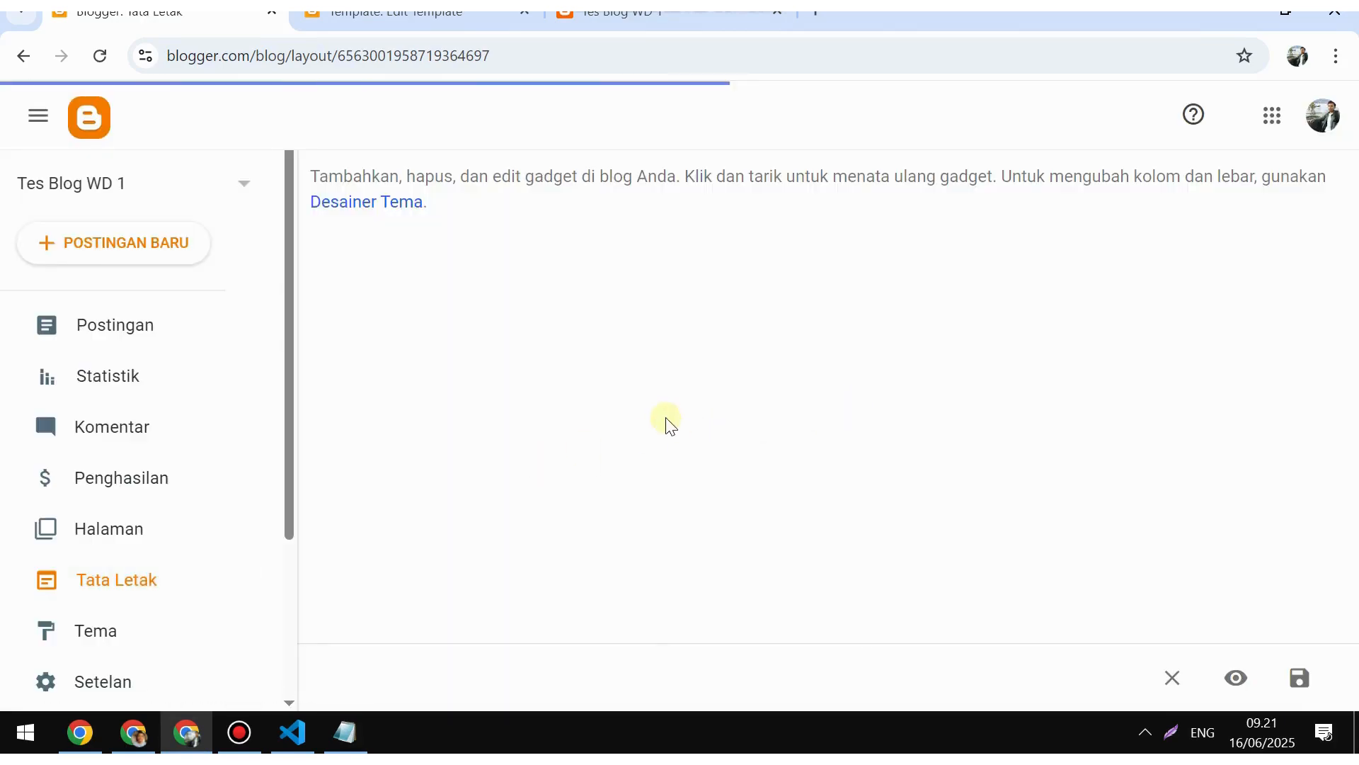
Step: Open the settings of the Notifikasi Popup gadget at the end of the layout and review its list of link items
{"action": "scroll", "coordinate": [665, 418], "scroll_direction": "down", "scroll_amount": 1}
{"action": "scroll", "coordinate": [665, 423], "scroll_direction": "down", "scroll_amount": 20}
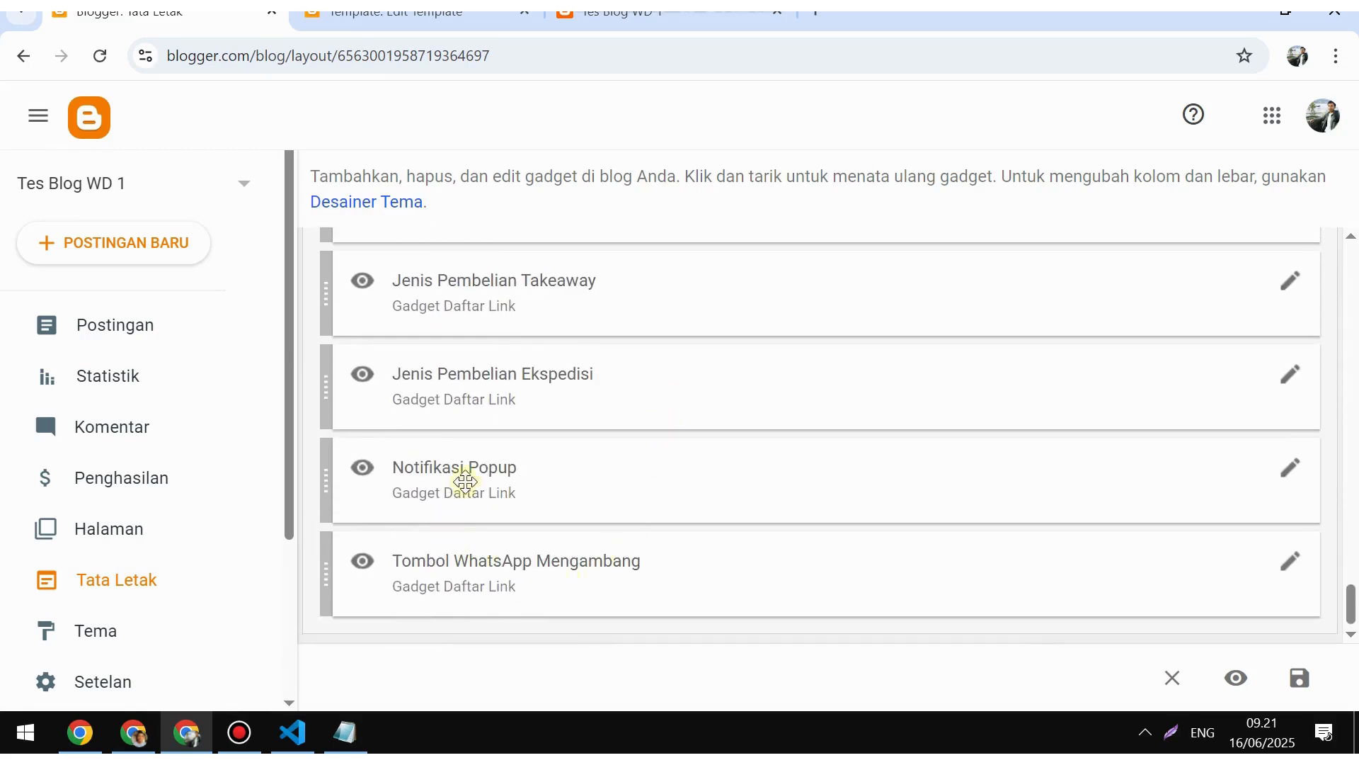
{"action": "left_click", "coordinate": [1288, 471]}
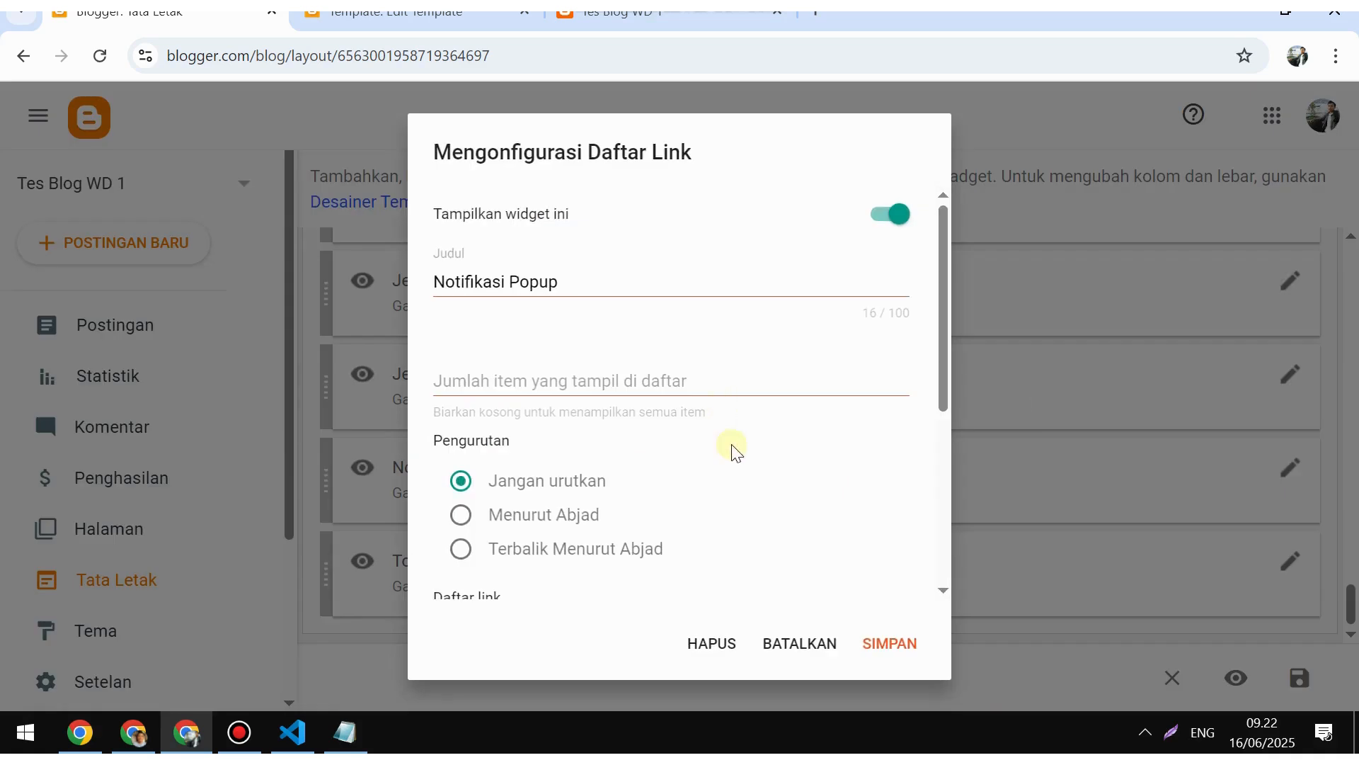
{"action": "scroll", "coordinate": [736, 451], "scroll_direction": "down", "scroll_amount": 5}
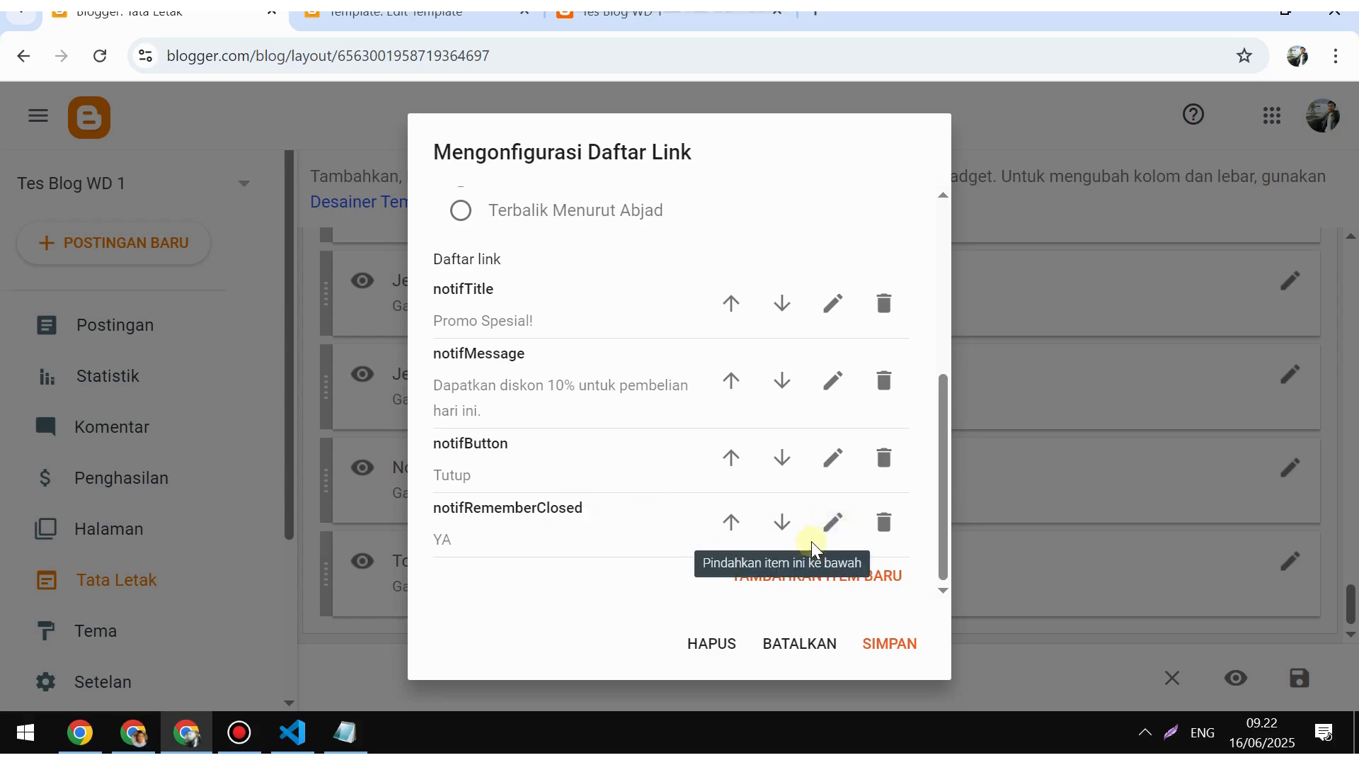
Step: Set the notifRememberClosed item of the Notifikasi Popup gadget to TIDAK and save the gadget
{"action": "left_click", "coordinate": [830, 523]}
{"action": "scroll", "coordinate": [609, 515], "scroll_direction": "down", "scroll_amount": 3}
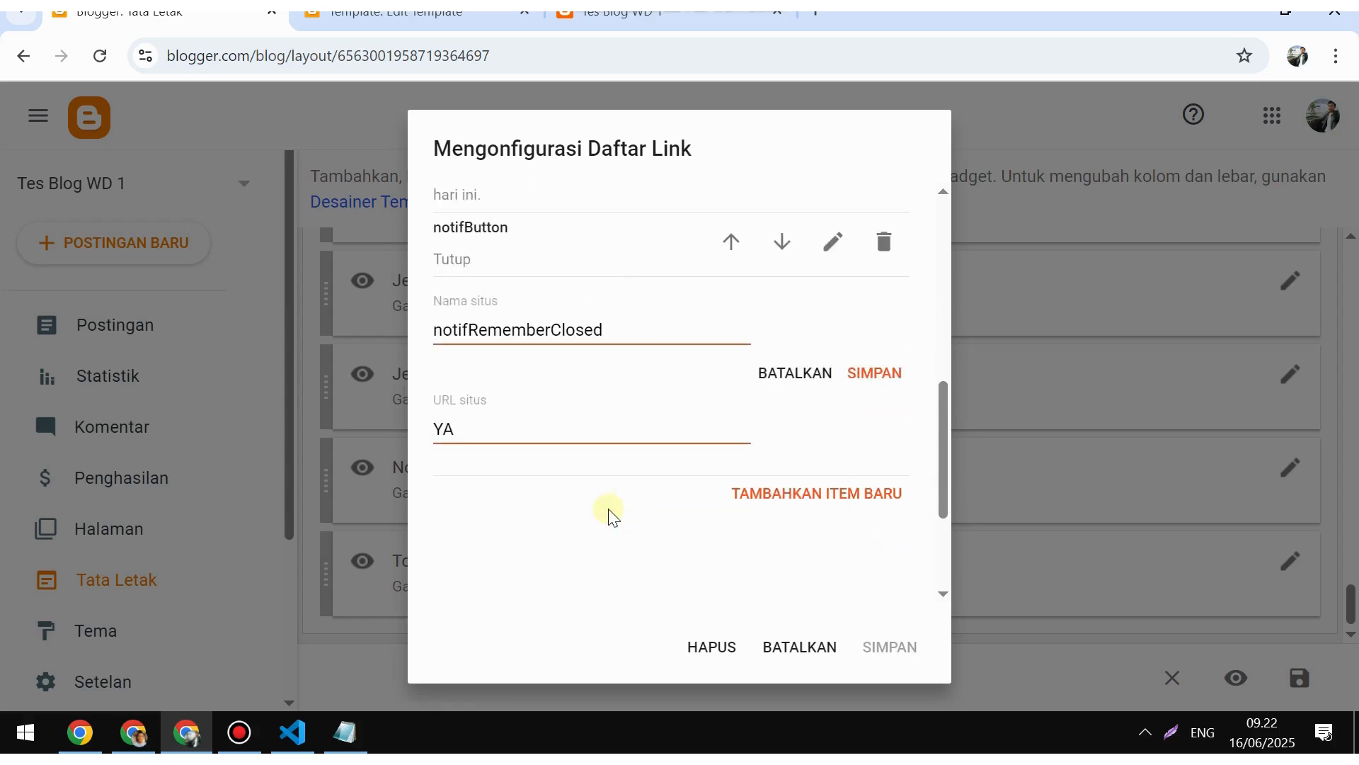
{"action": "scroll", "coordinate": [559, 457], "scroll_direction": "up", "scroll_amount": 5}
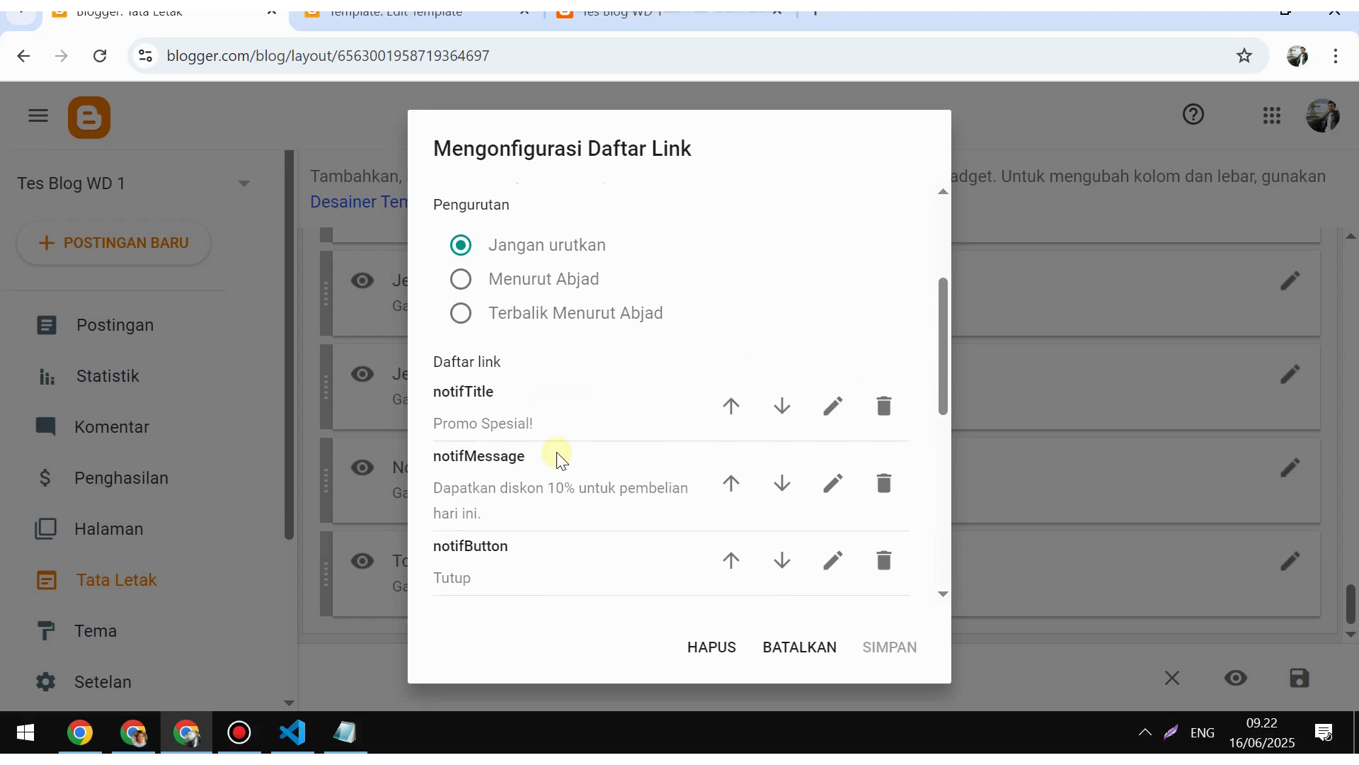
{"action": "scroll", "coordinate": [602, 460], "scroll_direction": "down", "scroll_amount": 5}
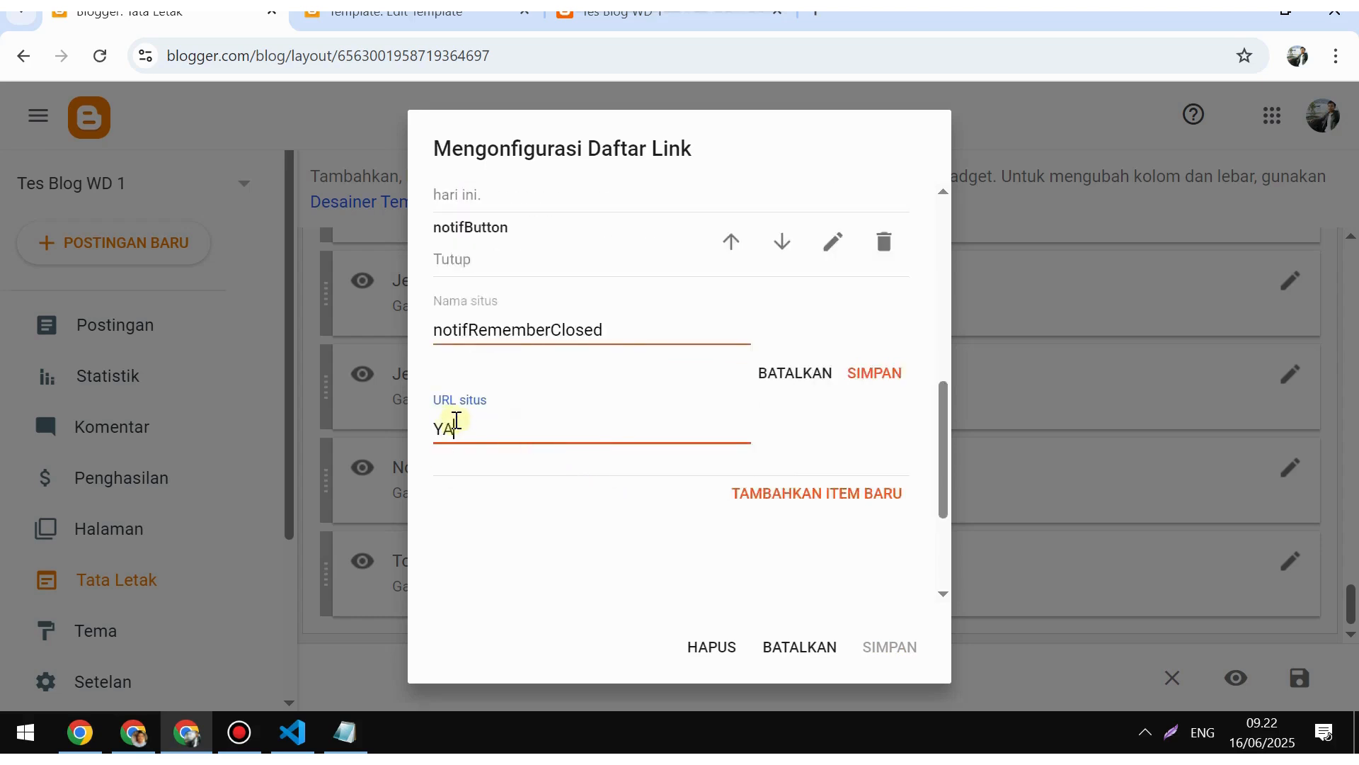
{"action": "left_click_drag", "start_coordinate": [486, 431], "coordinate": [427, 435]}
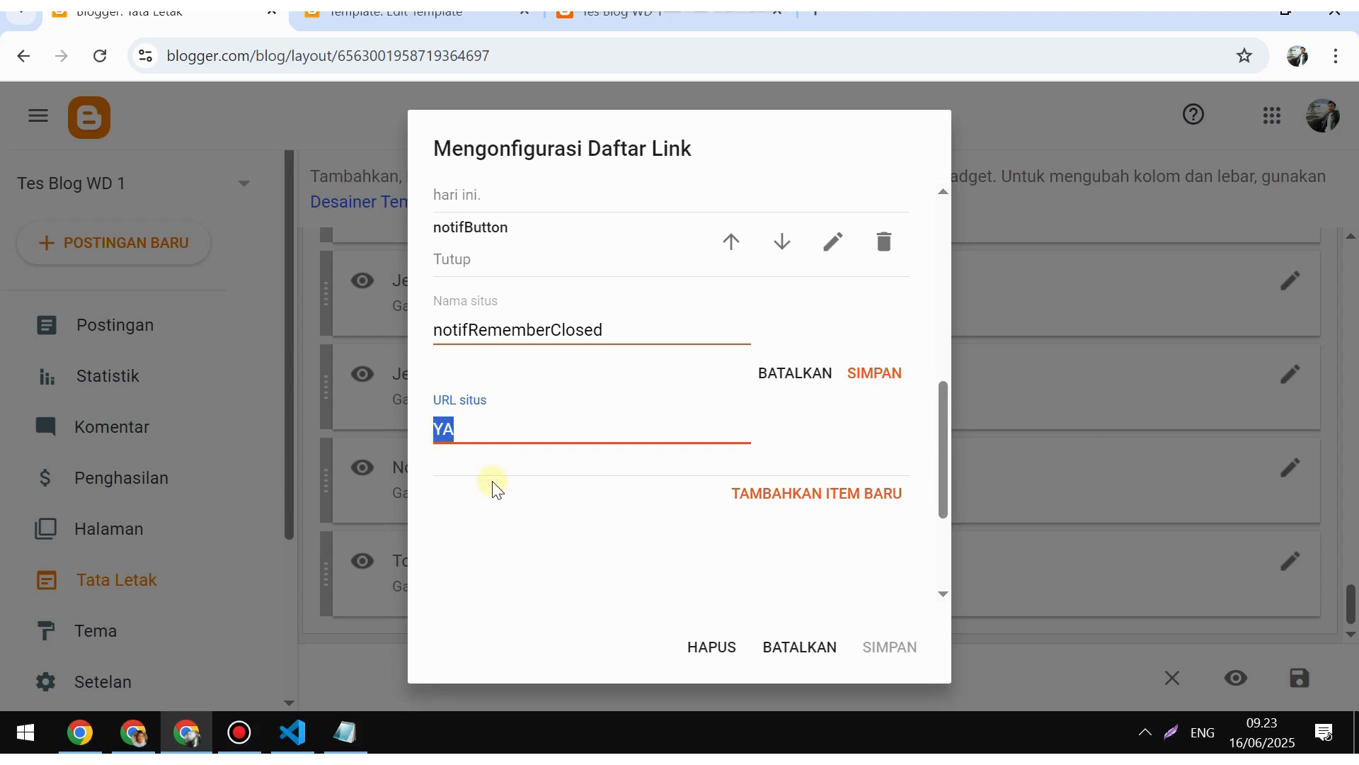
{"action": "type", "text": "TIDAK"}
{"action": "left_click", "coordinate": [858, 389]}
{"action": "left_click", "coordinate": [898, 644]}
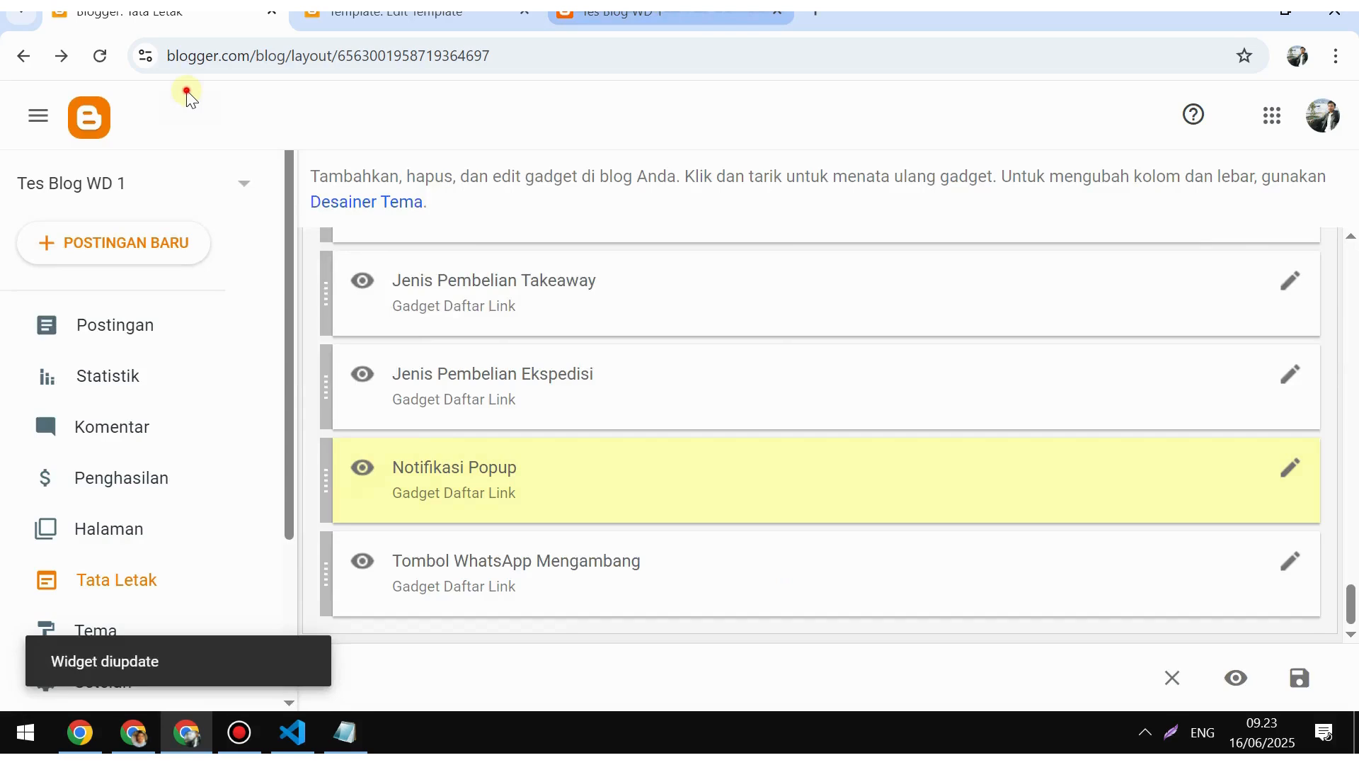
Step: Reload the store, dismiss the Promo Spesial popup on the home page and again on the Boba Alpukat product page, and look through that page
{"action": "left_click", "coordinate": [658, 16]}
{"action": "left_click", "coordinate": [105, 63]}
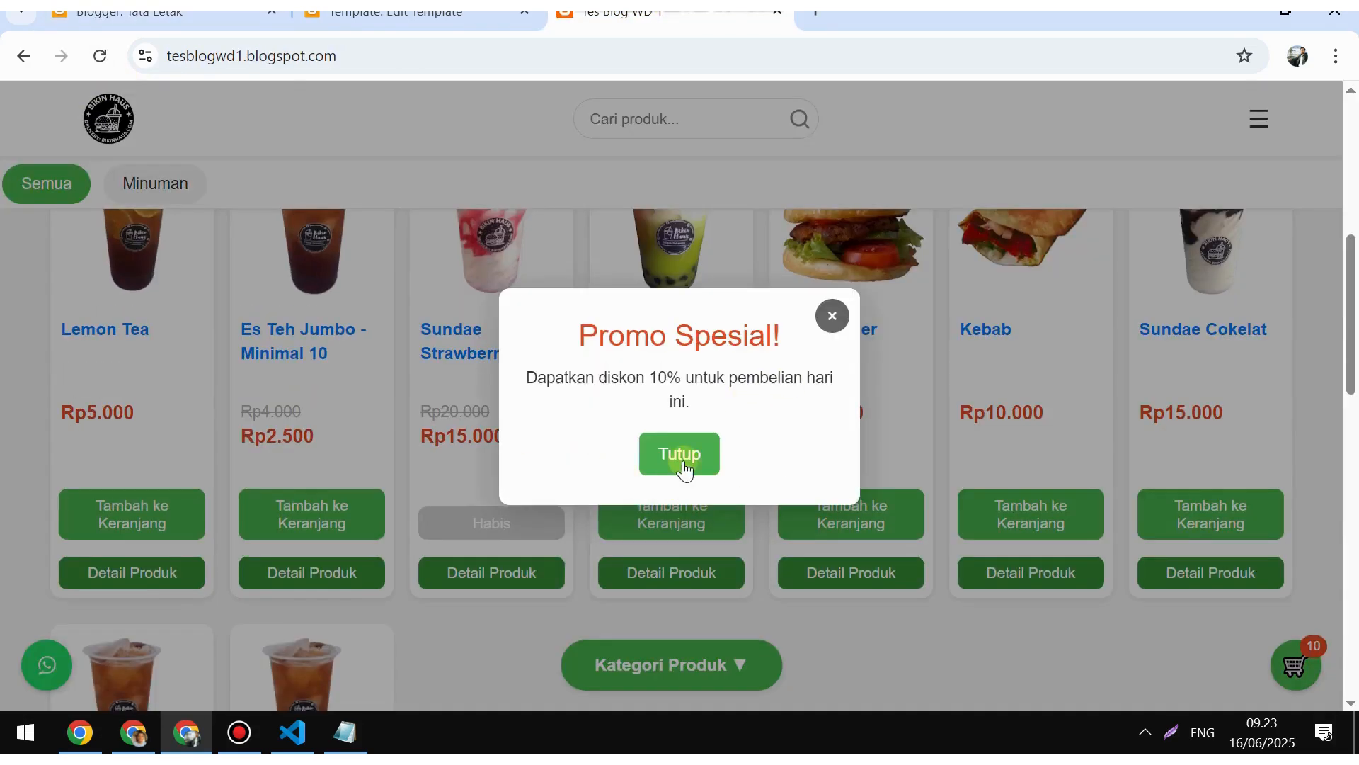
{"action": "left_click", "coordinate": [682, 462]}
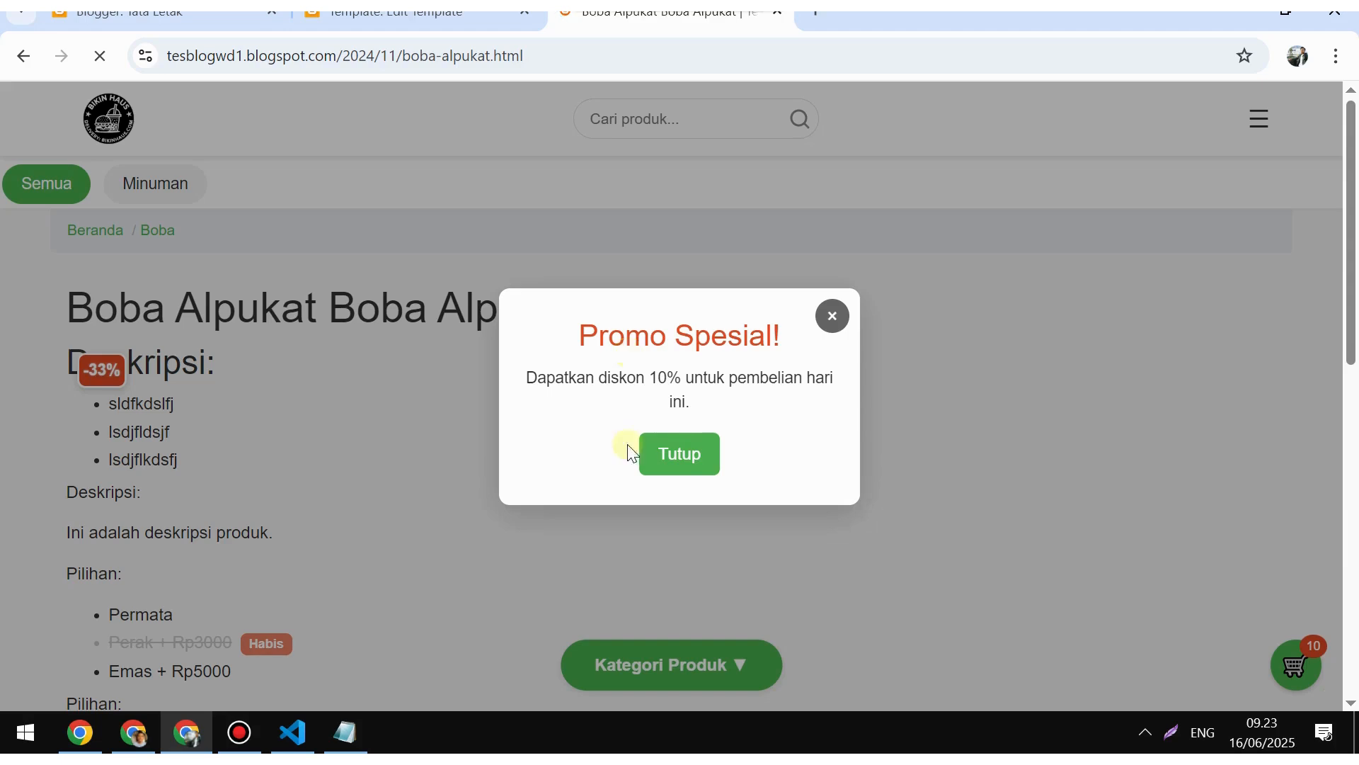
{"action": "left_click", "coordinate": [692, 455]}
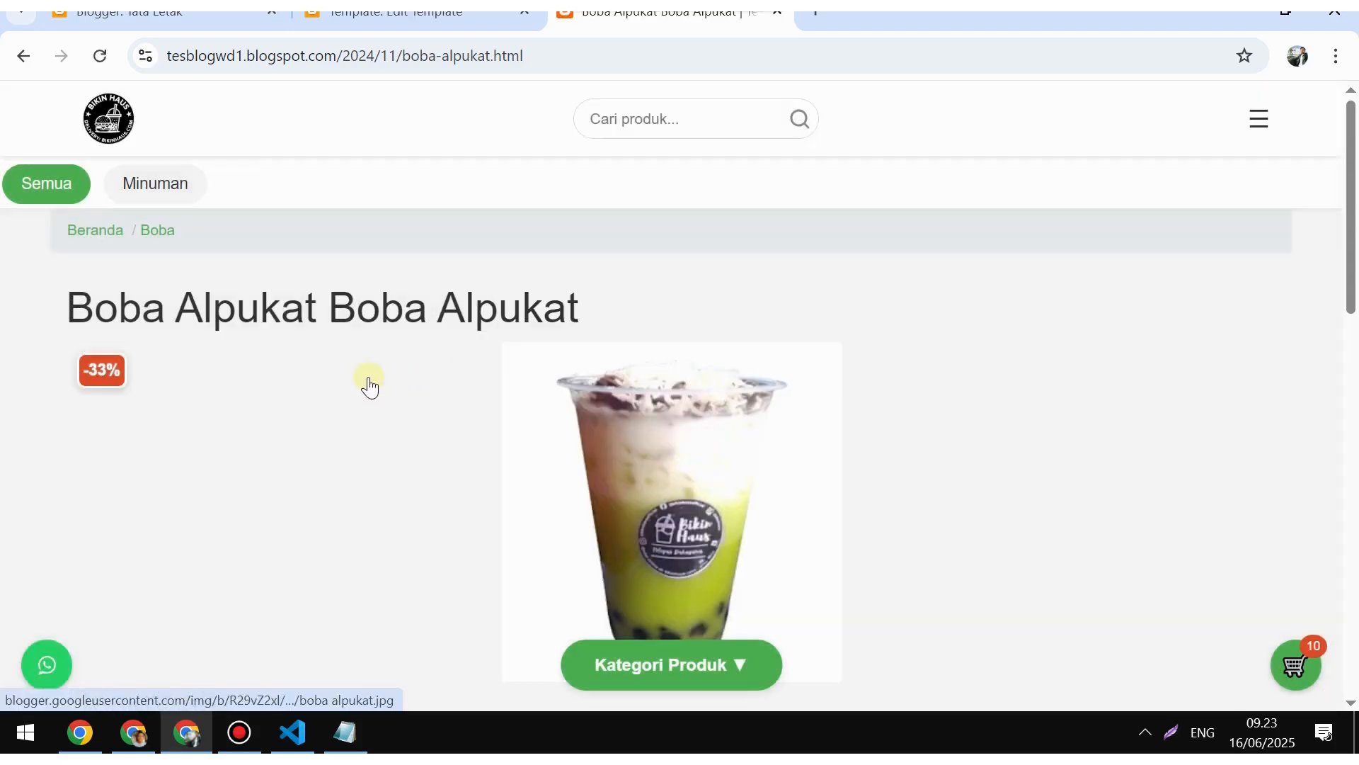
{"action": "scroll", "coordinate": [363, 394], "scroll_direction": "down", "scroll_amount": 3}
{"action": "scroll", "coordinate": [364, 394], "scroll_direction": "up", "scroll_amount": 3}
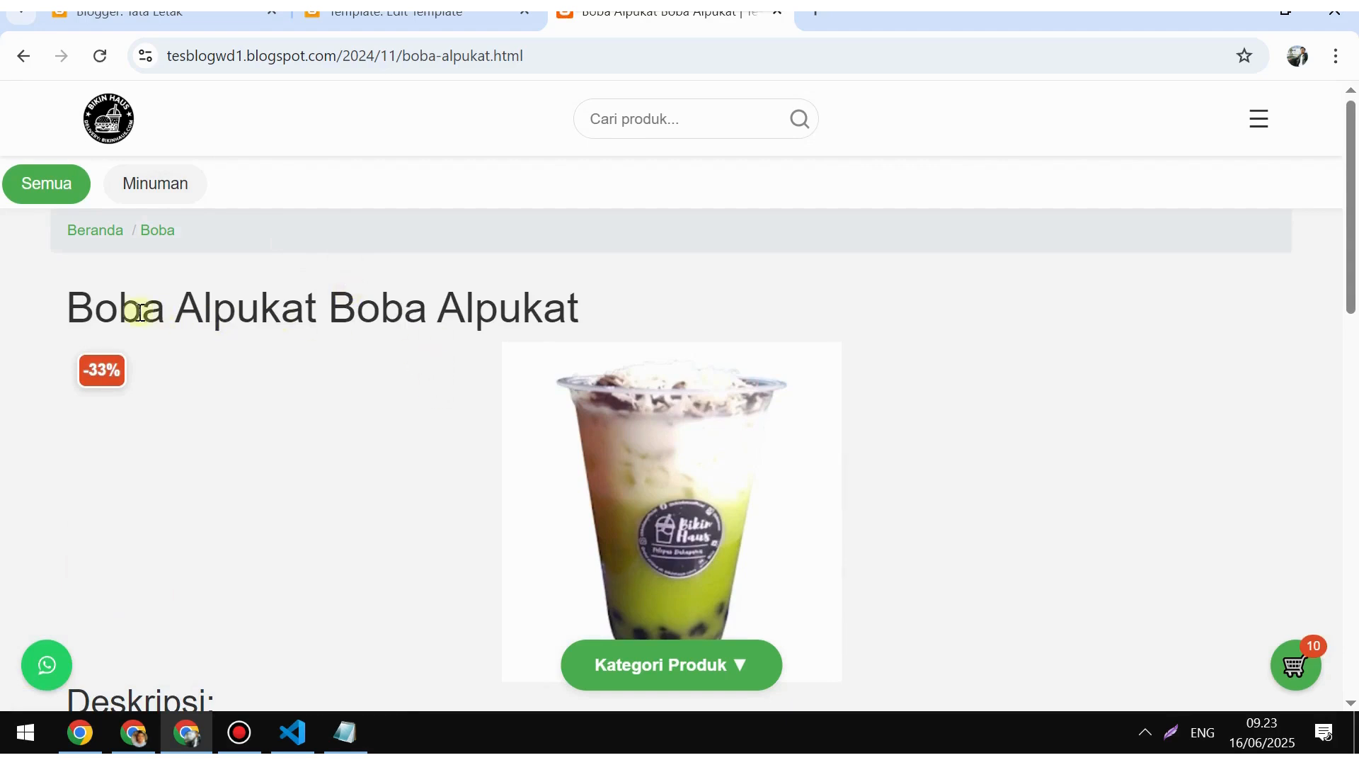
{"action": "scroll", "coordinate": [2, 405], "scroll_direction": "down", "scroll_amount": 8}
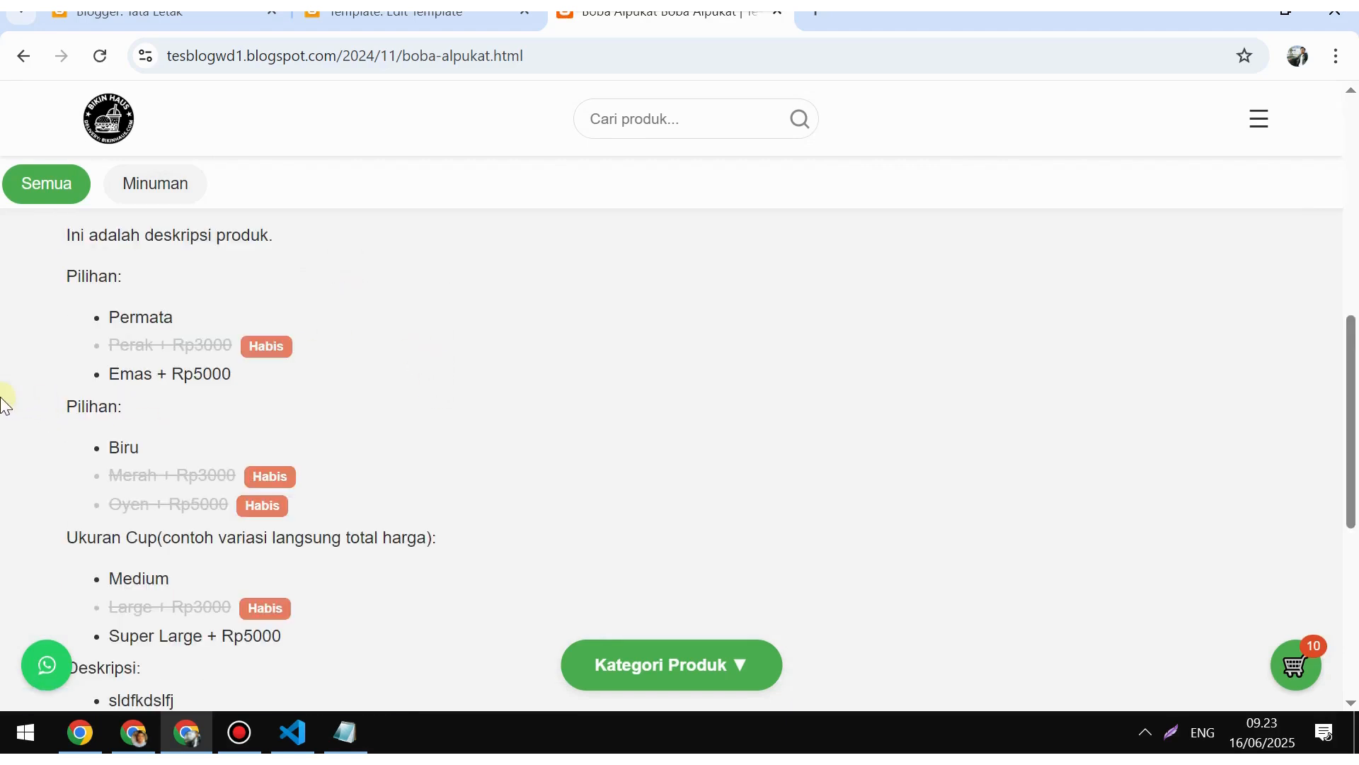
{"action": "scroll", "coordinate": [2, 405], "scroll_direction": "down", "scroll_amount": 7}
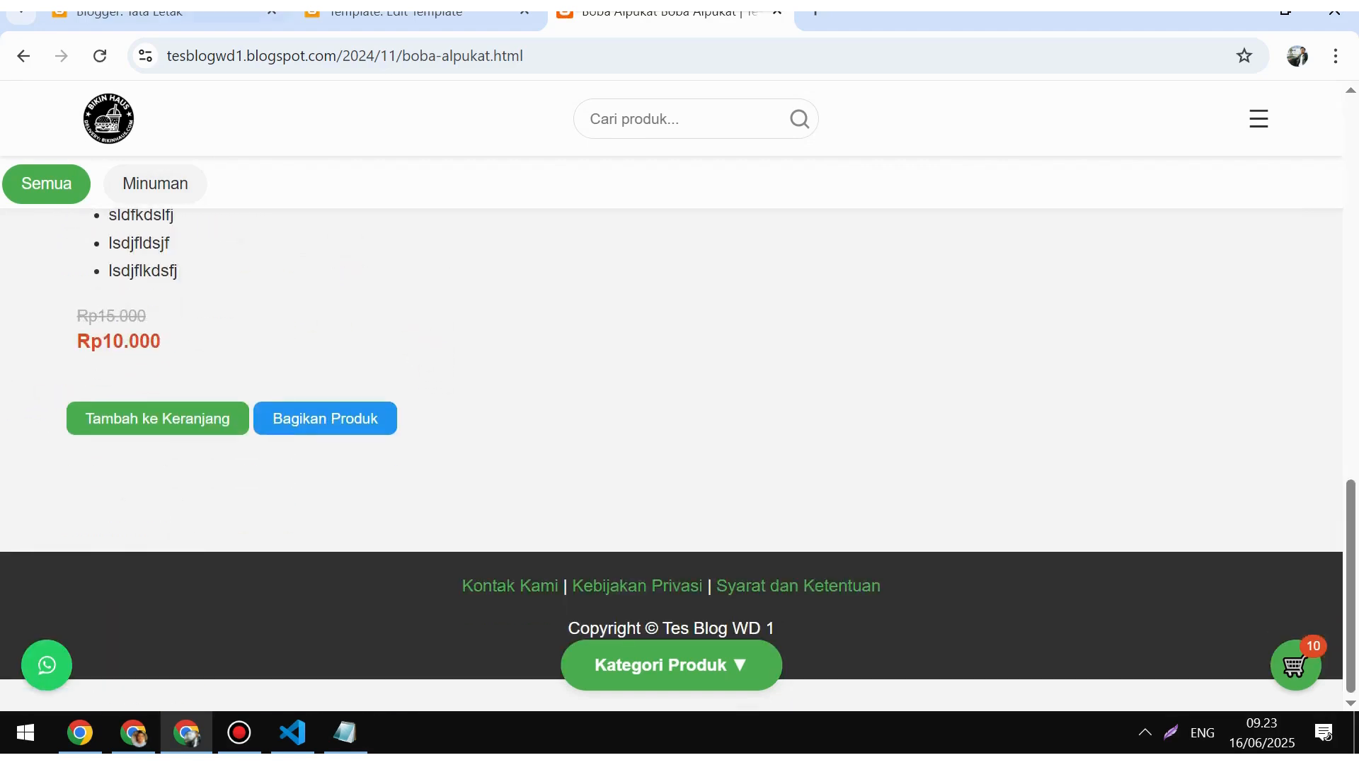
Step: Return to the Blogger layout, set the Notifikasi Popup gadget's notifRememberClosed item to YA, and save the gadget
{"action": "left_click", "coordinate": [142, 14]}
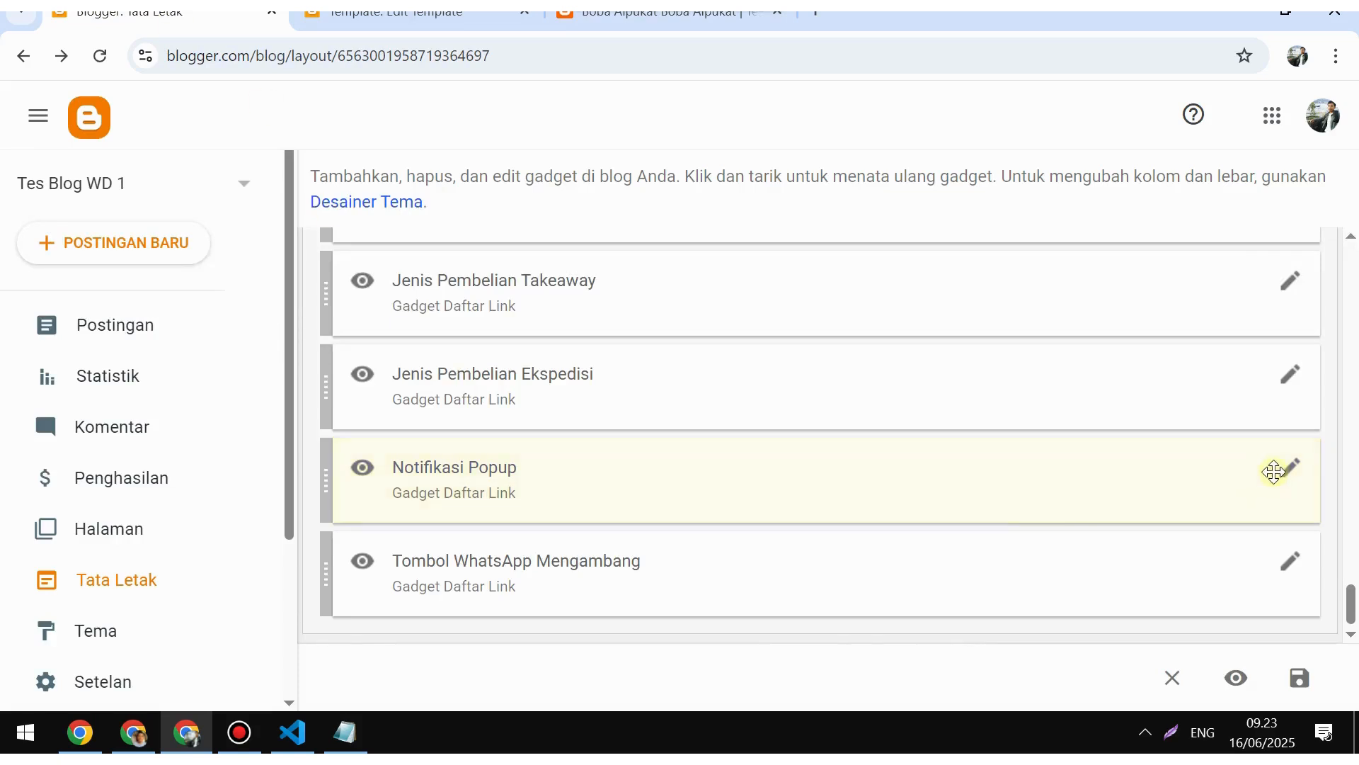
{"action": "left_click", "coordinate": [1287, 476]}
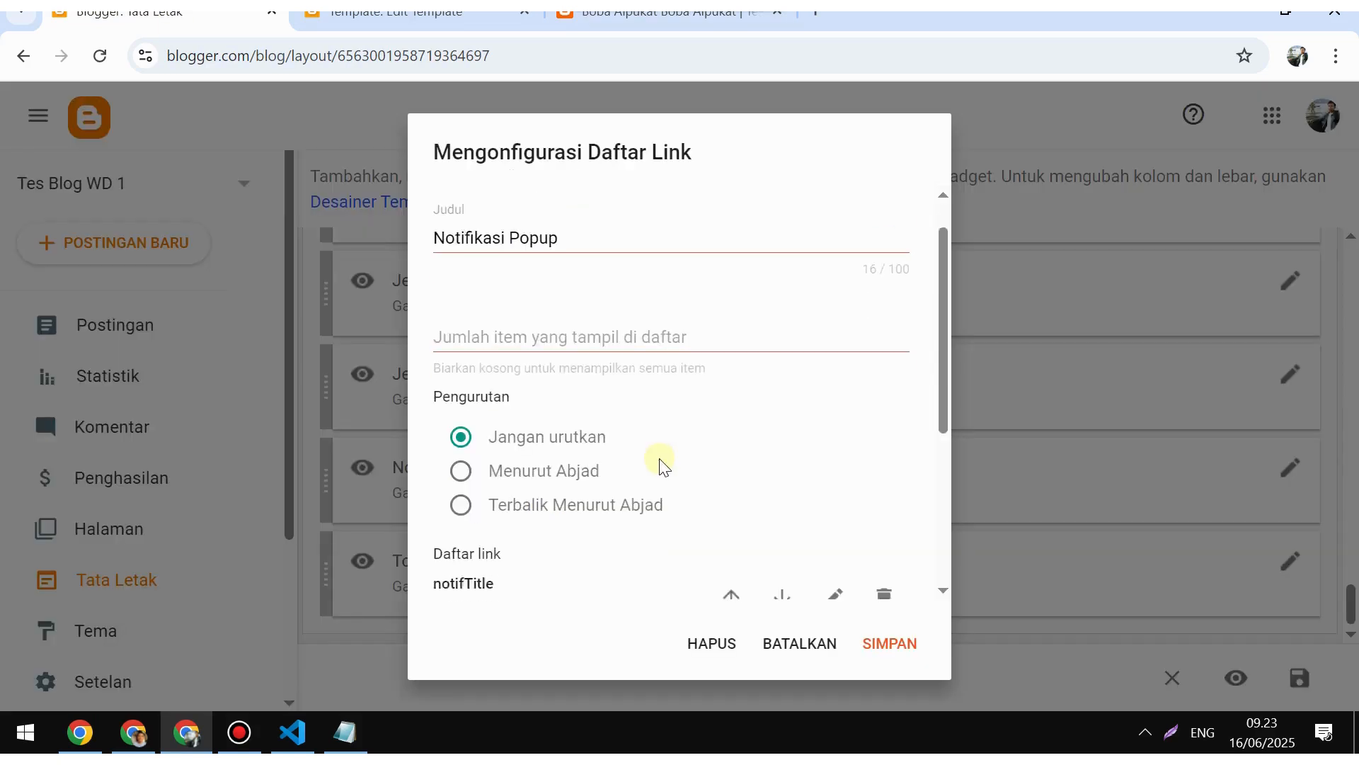
{"action": "scroll", "coordinate": [662, 467], "scroll_direction": "down", "scroll_amount": 5}
{"action": "left_click", "coordinate": [830, 524]}
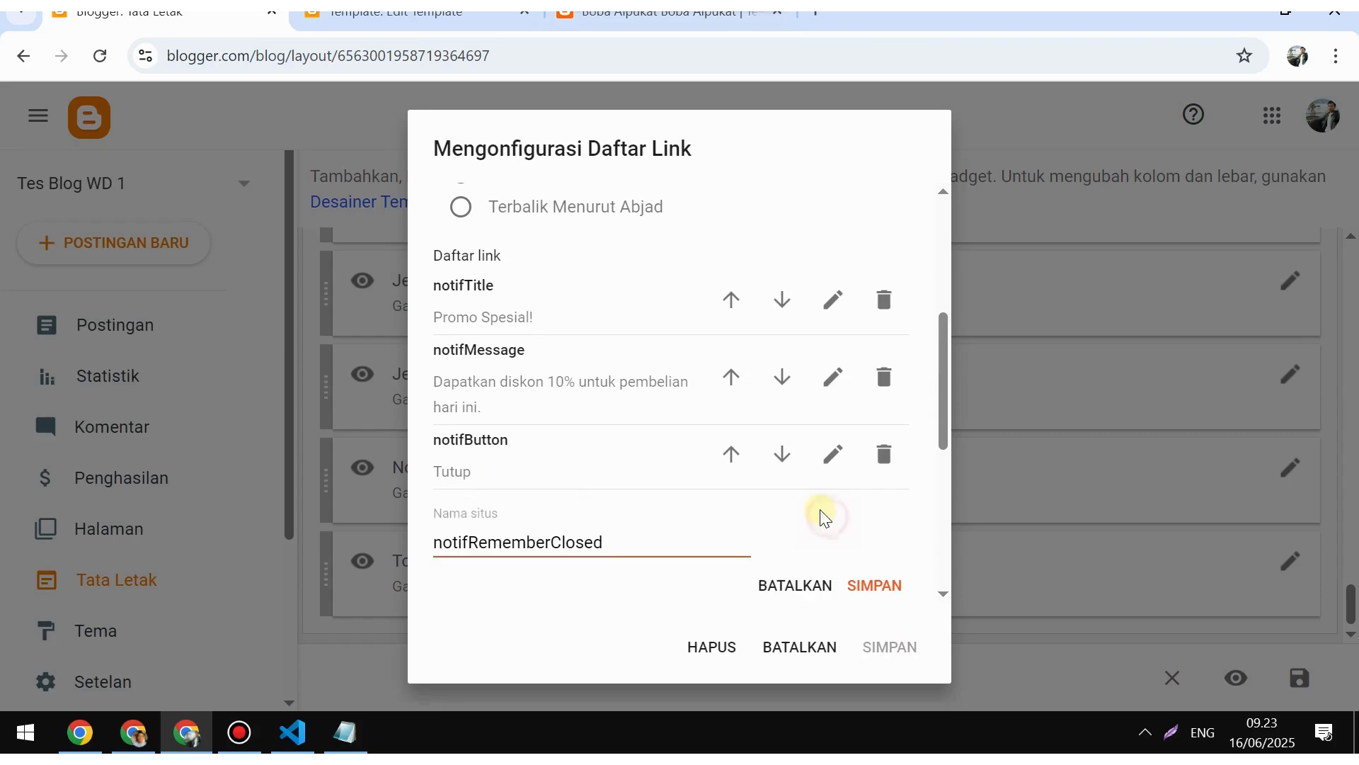
{"action": "scroll", "coordinate": [566, 520], "scroll_direction": "down", "scroll_amount": 4}
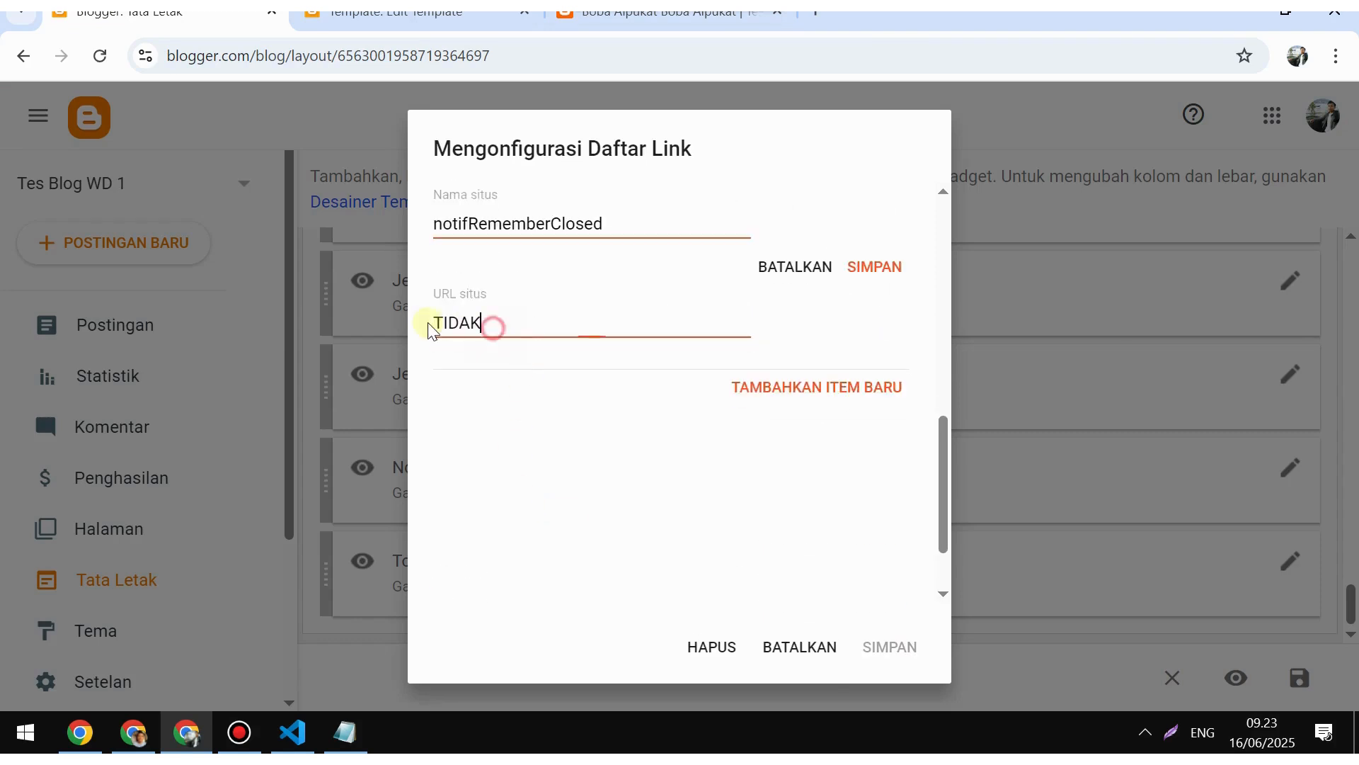
{"action": "left_click_drag", "start_coordinate": [485, 325], "coordinate": [429, 332]}
{"action": "type", "text": "YA"}
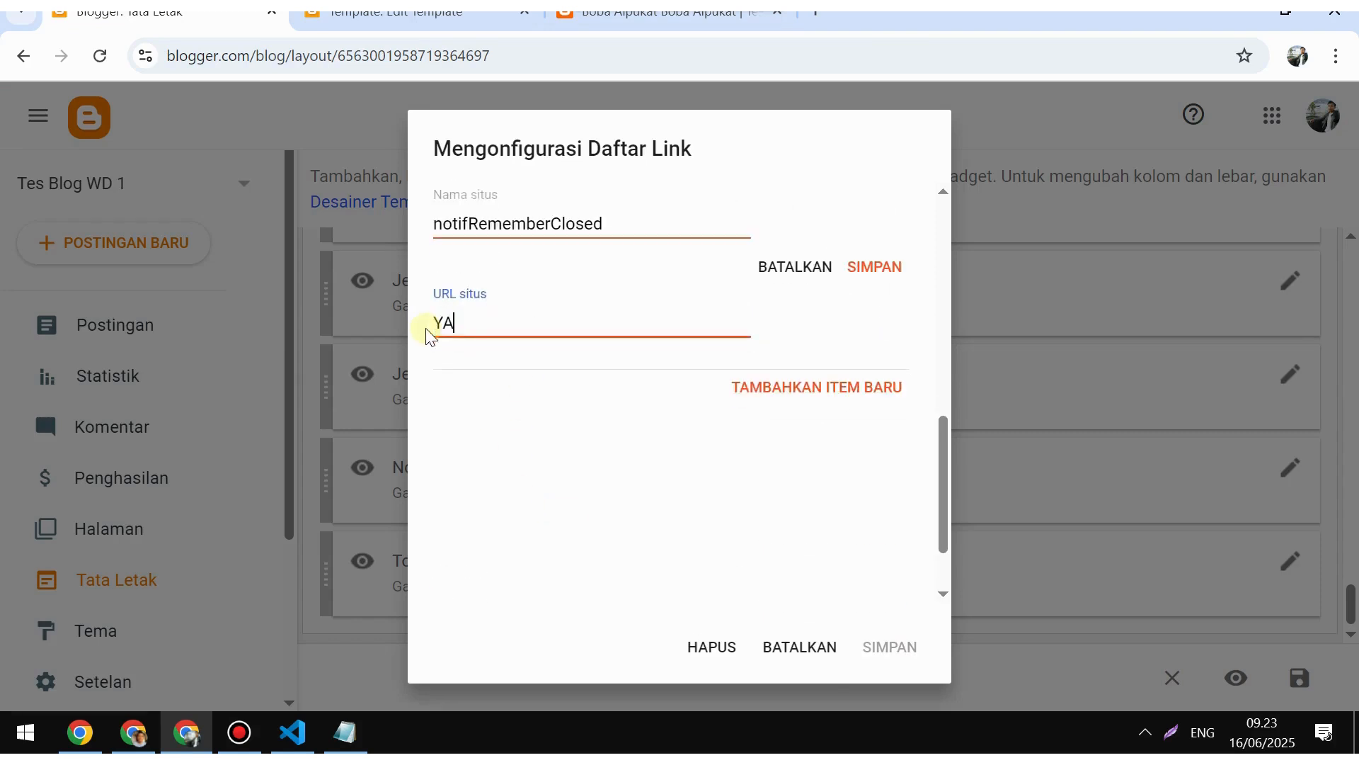
{"action": "left_click", "coordinate": [859, 269]}
{"action": "left_click", "coordinate": [895, 643]}
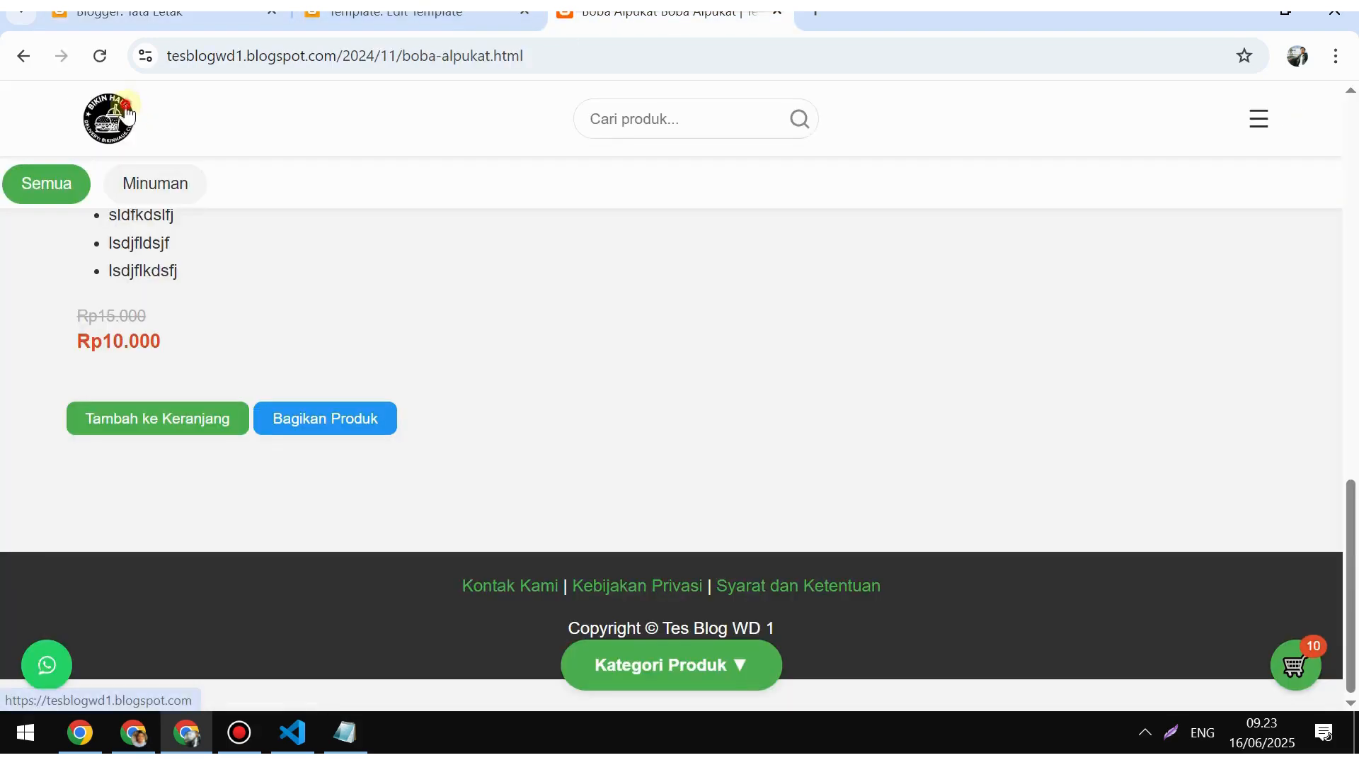
Step: Go back to the store's home page and browse the product list to check the popup's behaviour
{"action": "left_click", "coordinate": [121, 109]}
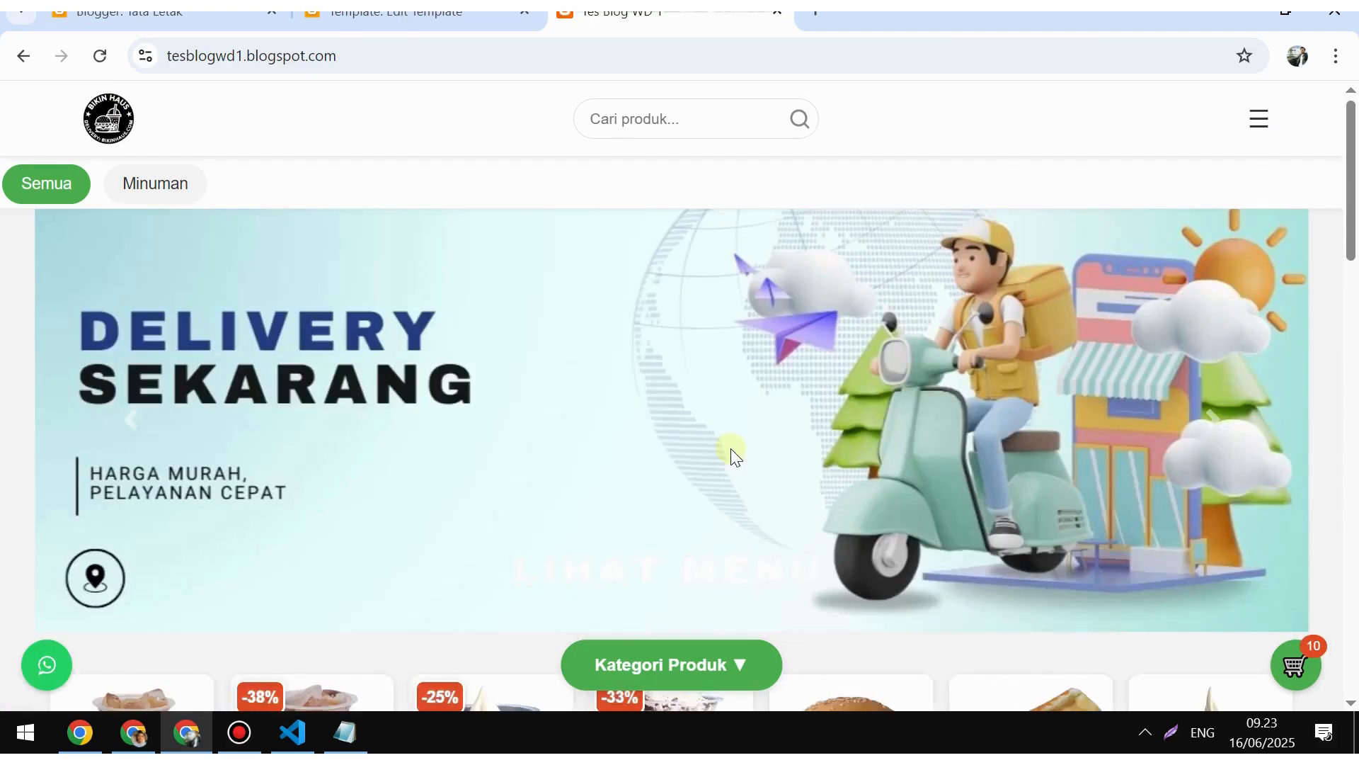
{"action": "scroll", "coordinate": [731, 453], "scroll_direction": "down", "scroll_amount": 12}
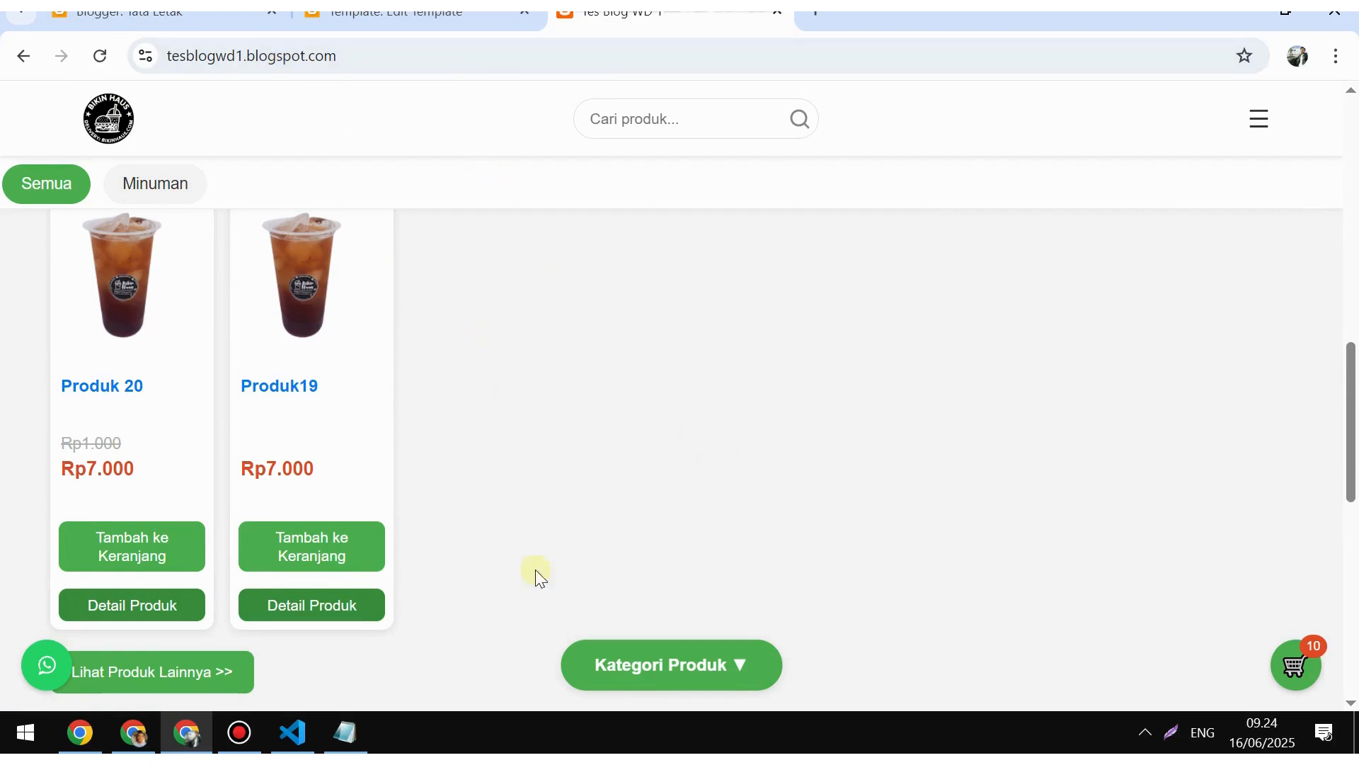
Step: Reopen the Notifikasi Popup gadget in the Blogger layout, highlight its notifTitle and notifMessage texts, and cancel without saving
{"action": "left_click", "coordinate": [173, 17]}
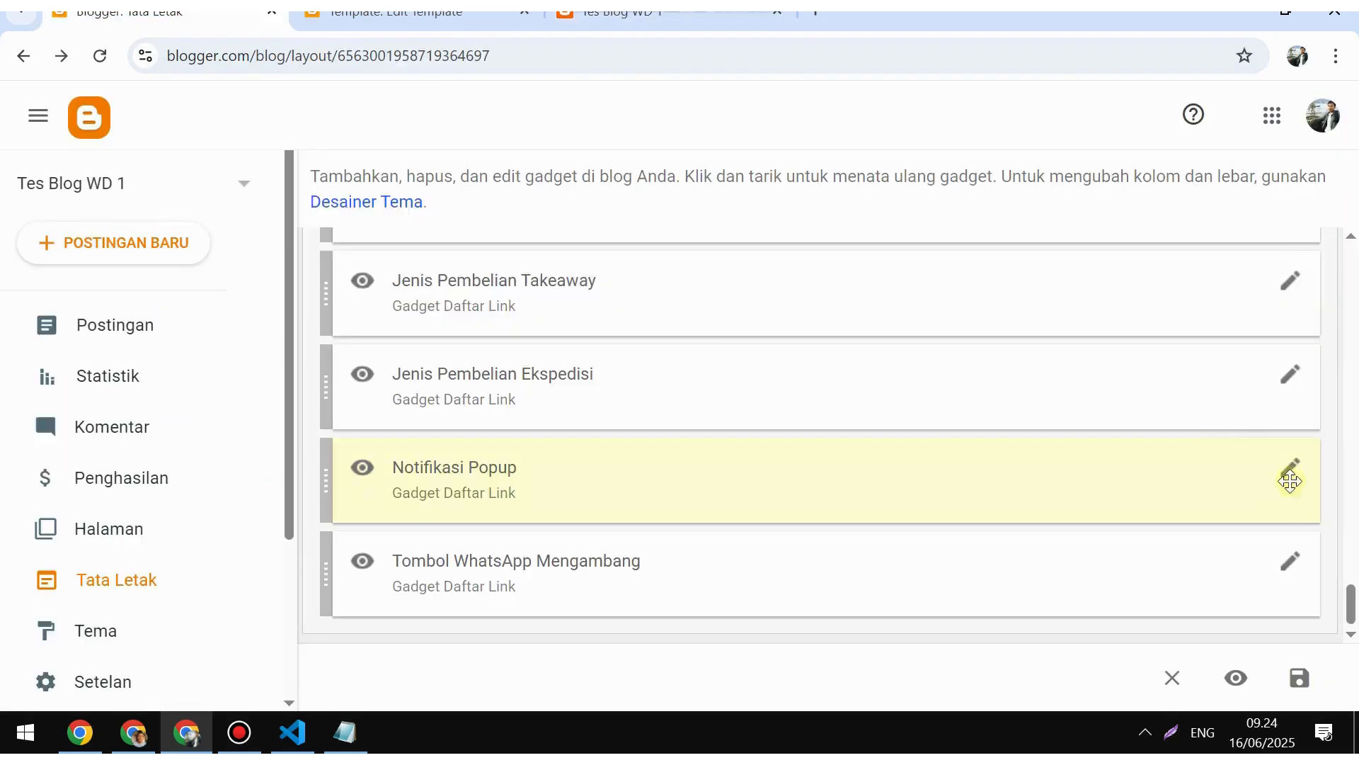
{"action": "left_click", "coordinate": [1290, 470]}
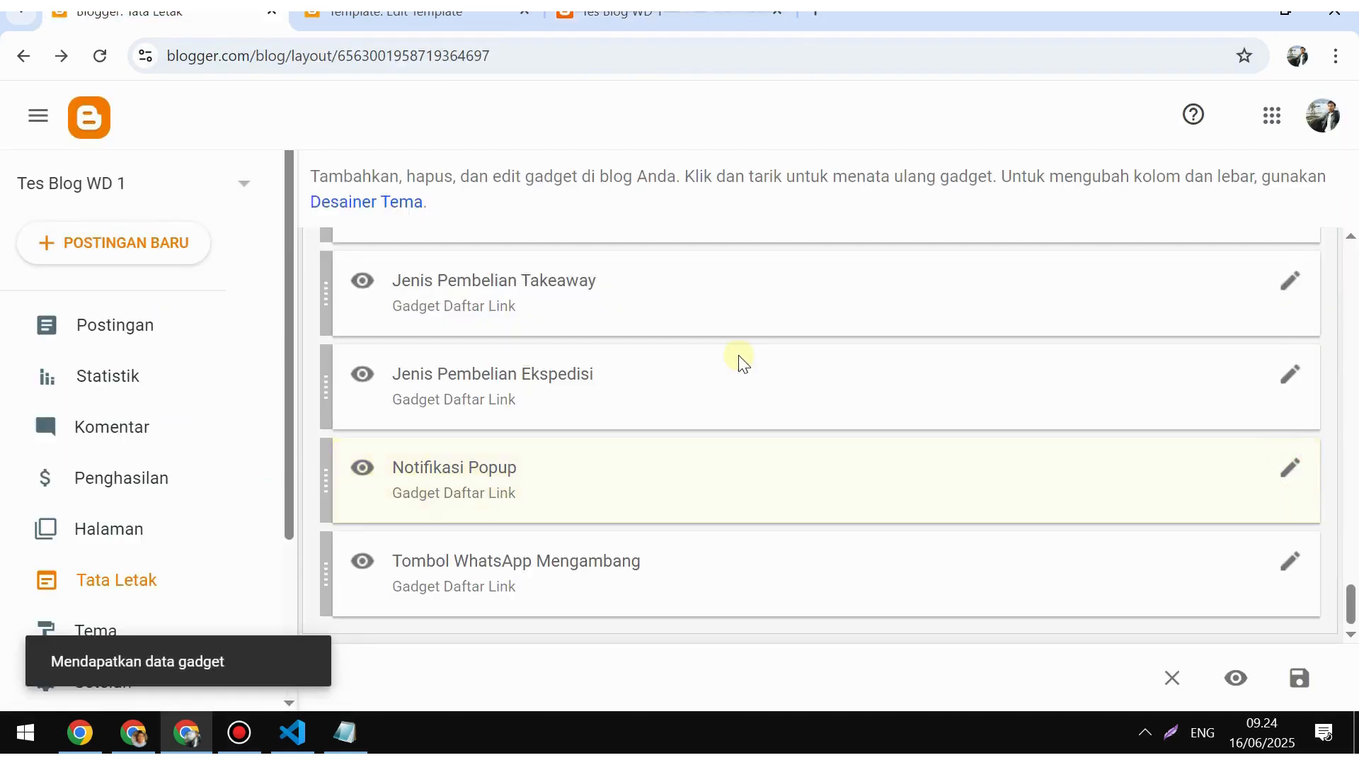
{"action": "scroll", "coordinate": [737, 422], "scroll_direction": "down", "scroll_amount": 5}
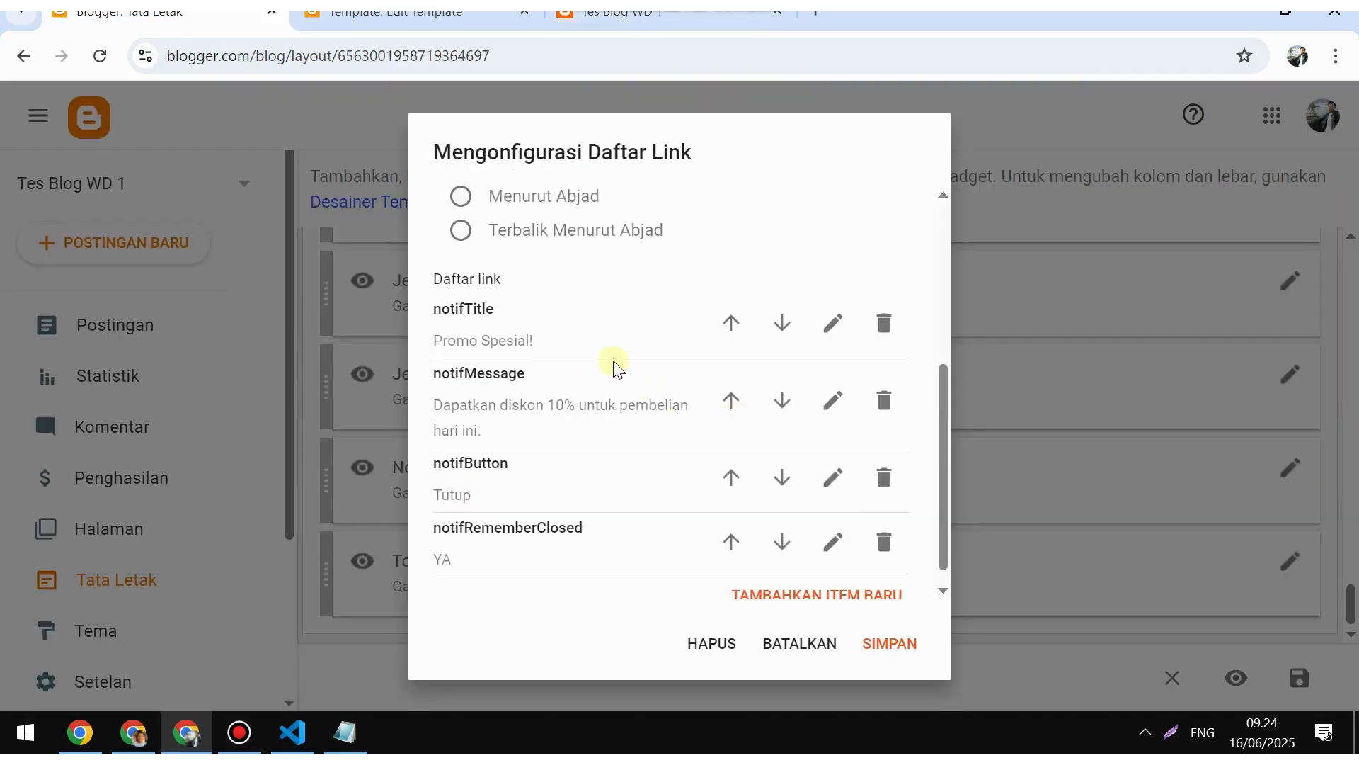
{"action": "scroll", "coordinate": [639, 570], "scroll_direction": "down", "scroll_amount": 1}
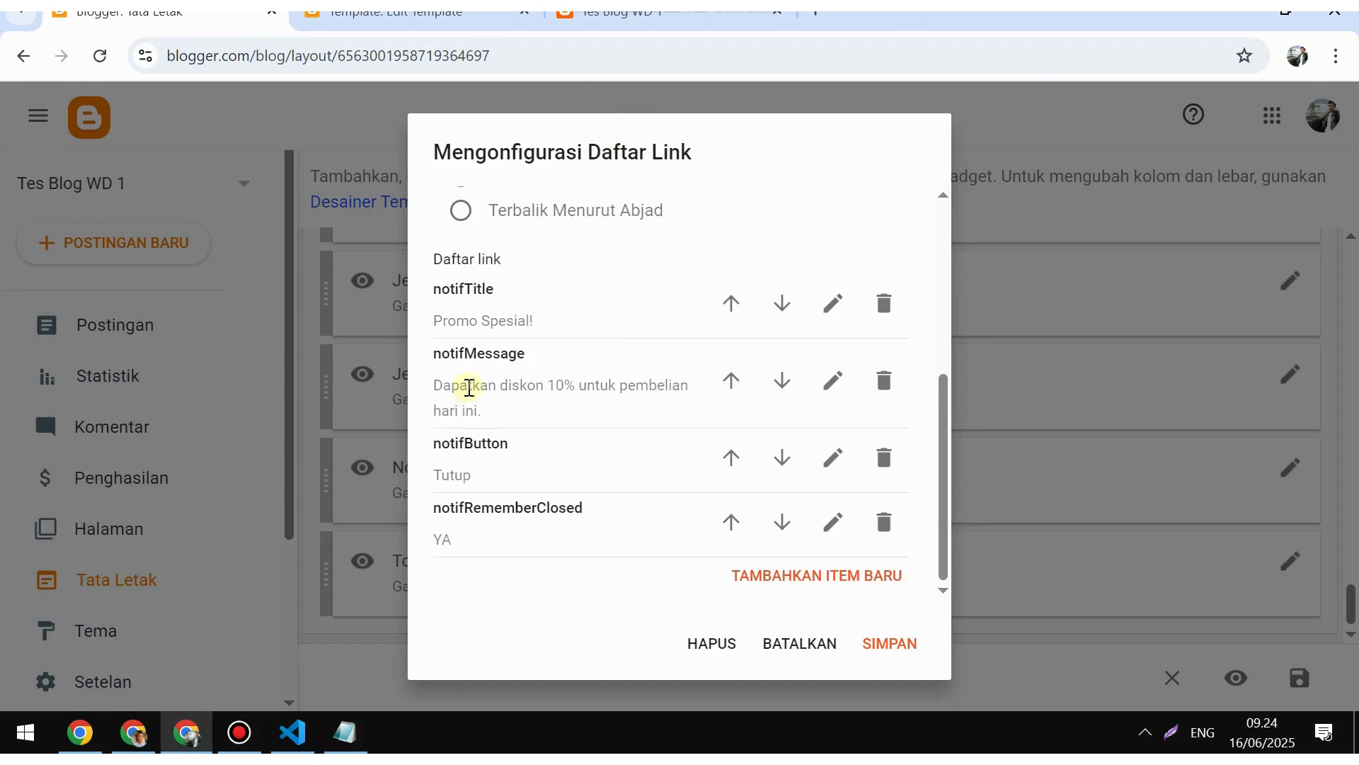
{"action": "left_click_drag", "start_coordinate": [434, 322], "coordinate": [537, 322]}
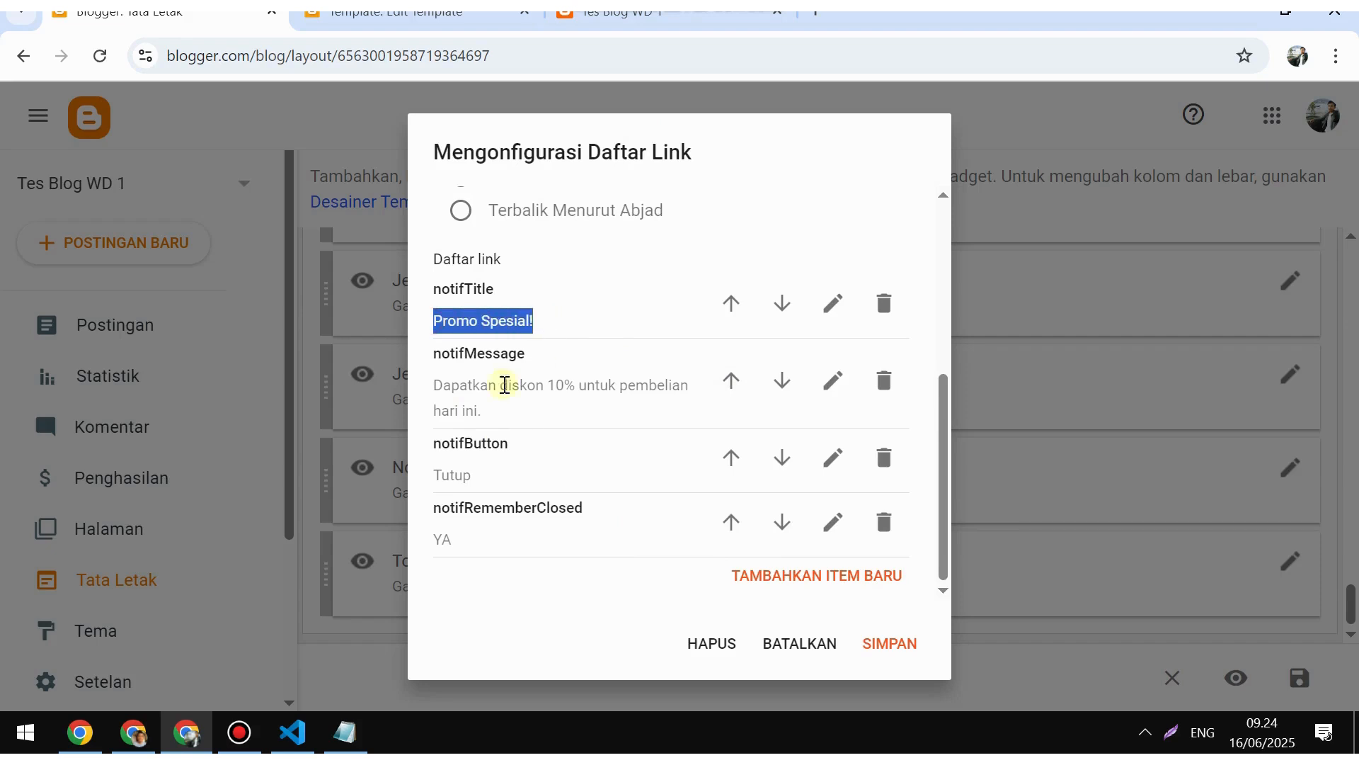
{"action": "left_click_drag", "start_coordinate": [433, 388], "coordinate": [553, 412]}
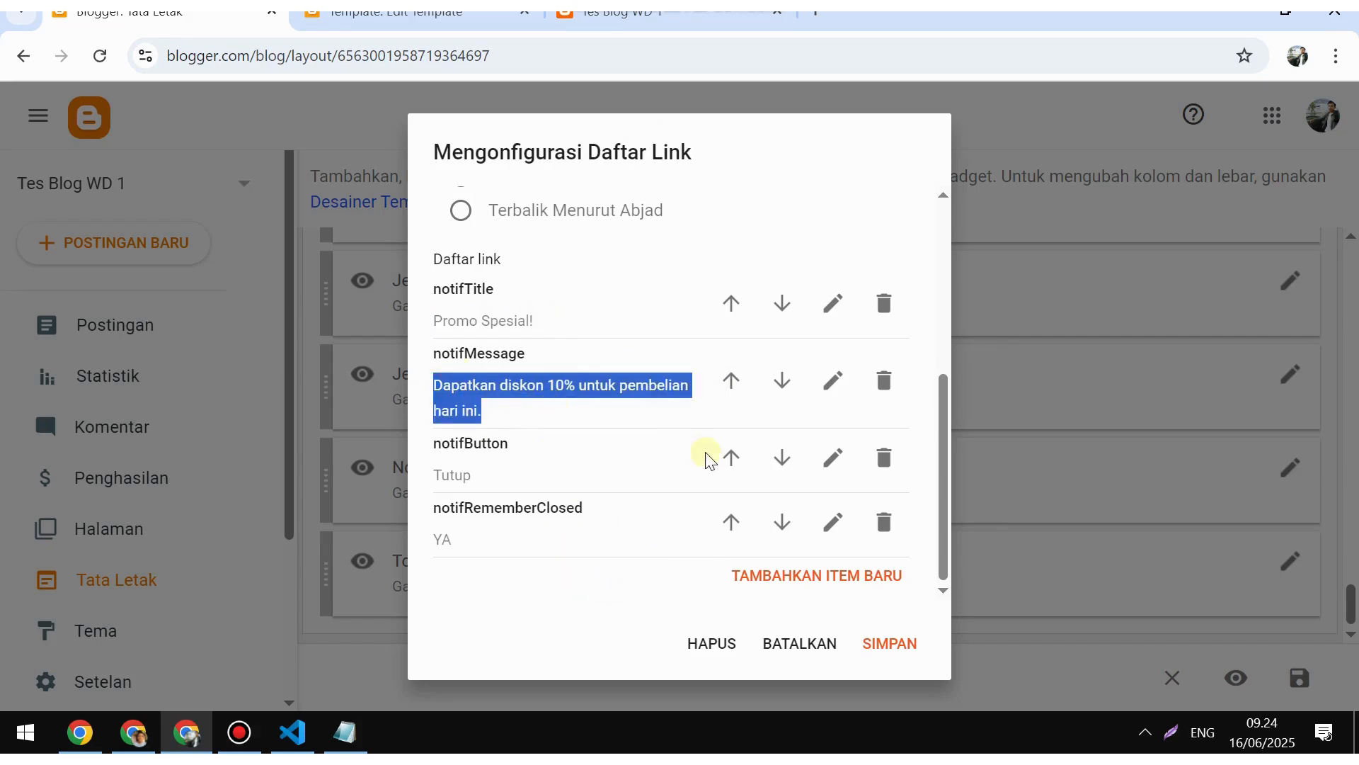
{"action": "left_click", "coordinate": [813, 651]}
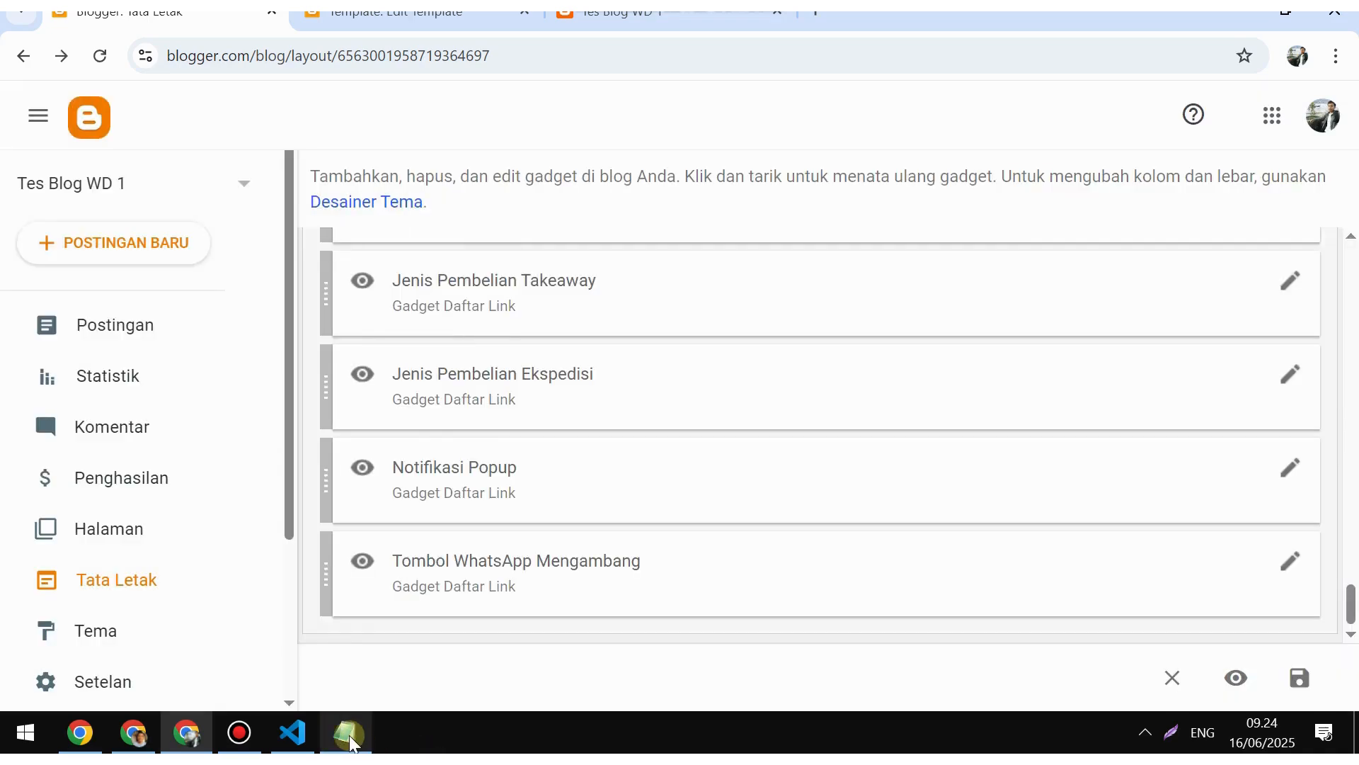
Step: Switch to the Notepad update list and highlight the entry "Harga coret dan presentase badge"
{"action": "left_click", "coordinate": [349, 735]}
{"action": "left_click", "coordinate": [39, 145]}
{"action": "left_click_drag", "start_coordinate": [104, 144], "coordinate": [291, 149]}
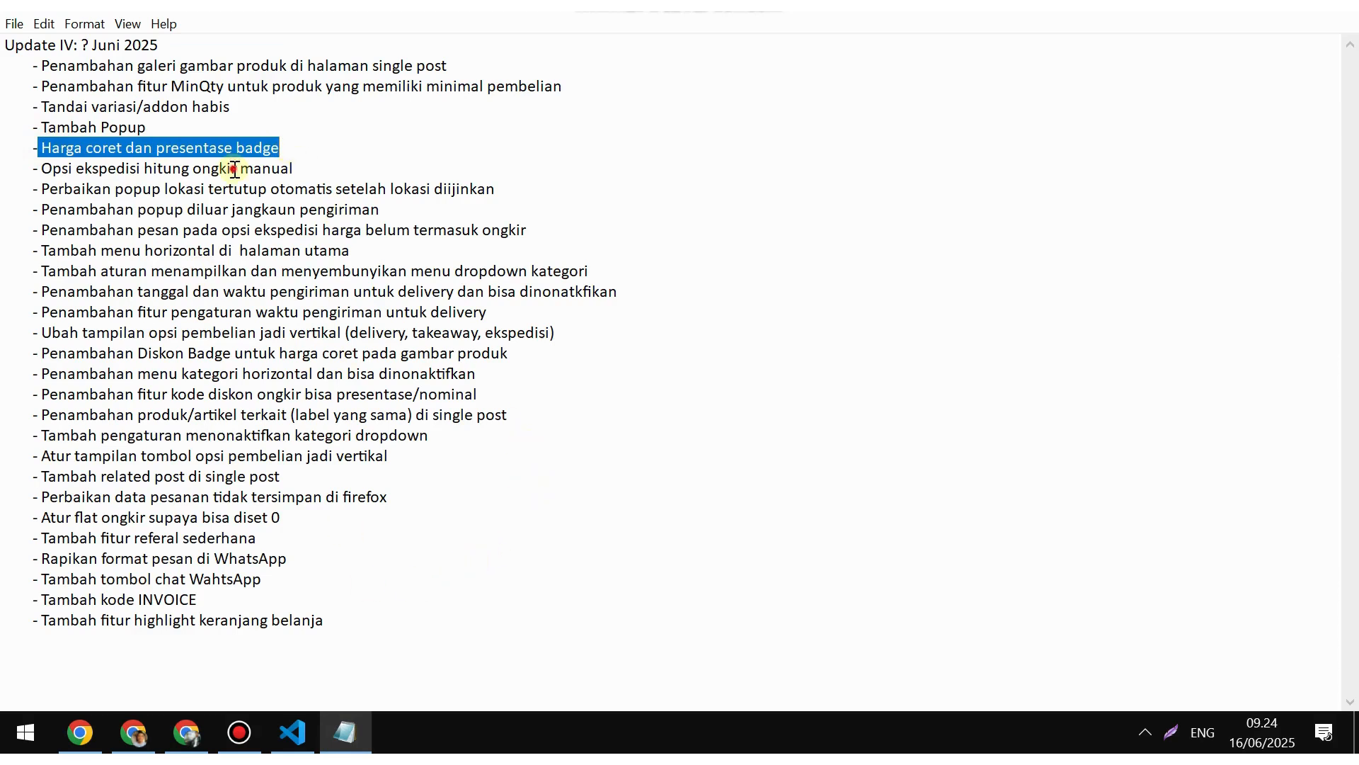
{"action": "left_click", "coordinate": [45, 148]}
{"action": "left_click_drag", "start_coordinate": [50, 147], "coordinate": [280, 147]}
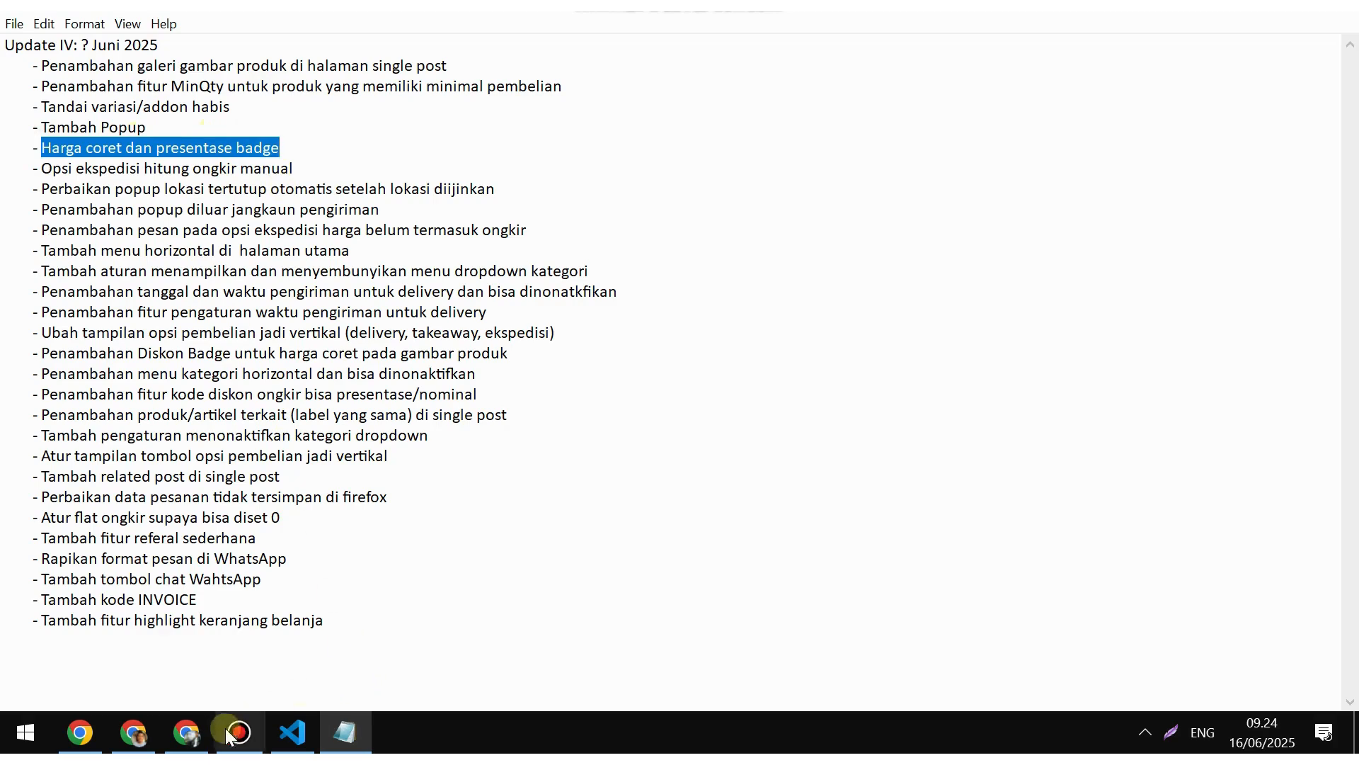
Step: Switch to the store's home page in Chrome and highlight the struck-through price of Boba Alpukat
{"action": "left_click", "coordinate": [189, 736]}
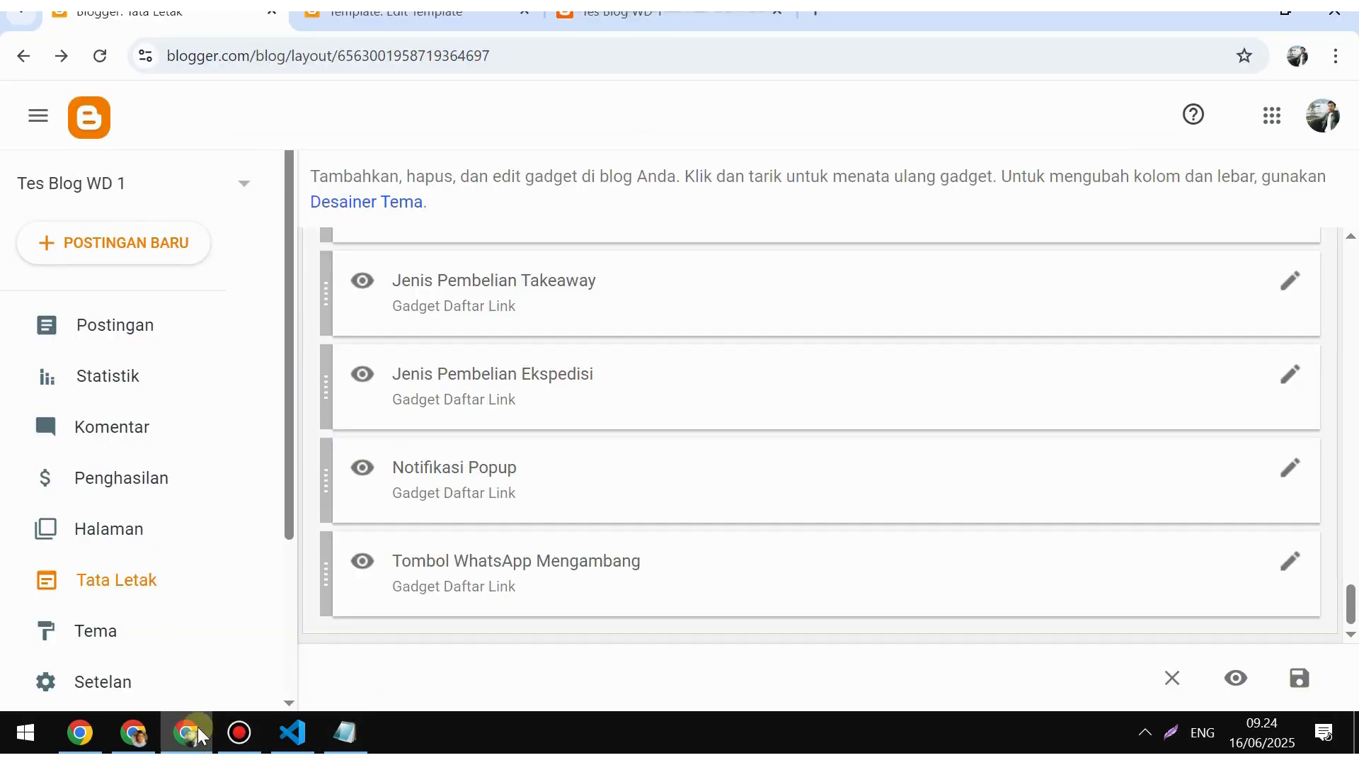
{"action": "left_click", "coordinate": [630, 19]}
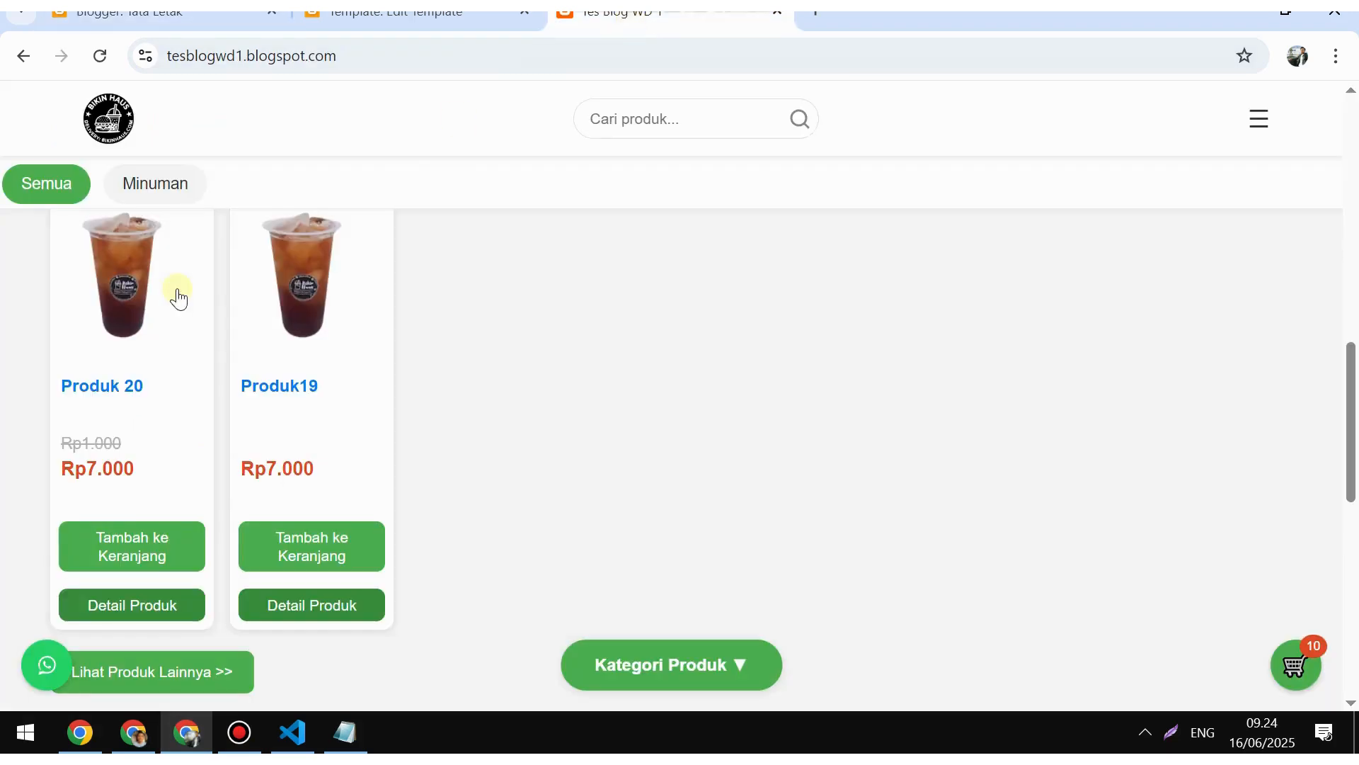
{"action": "scroll", "coordinate": [500, 470], "scroll_direction": "up", "scroll_amount": 10}
{"action": "scroll", "coordinate": [500, 478], "scroll_direction": "down", "scroll_amount": 5}
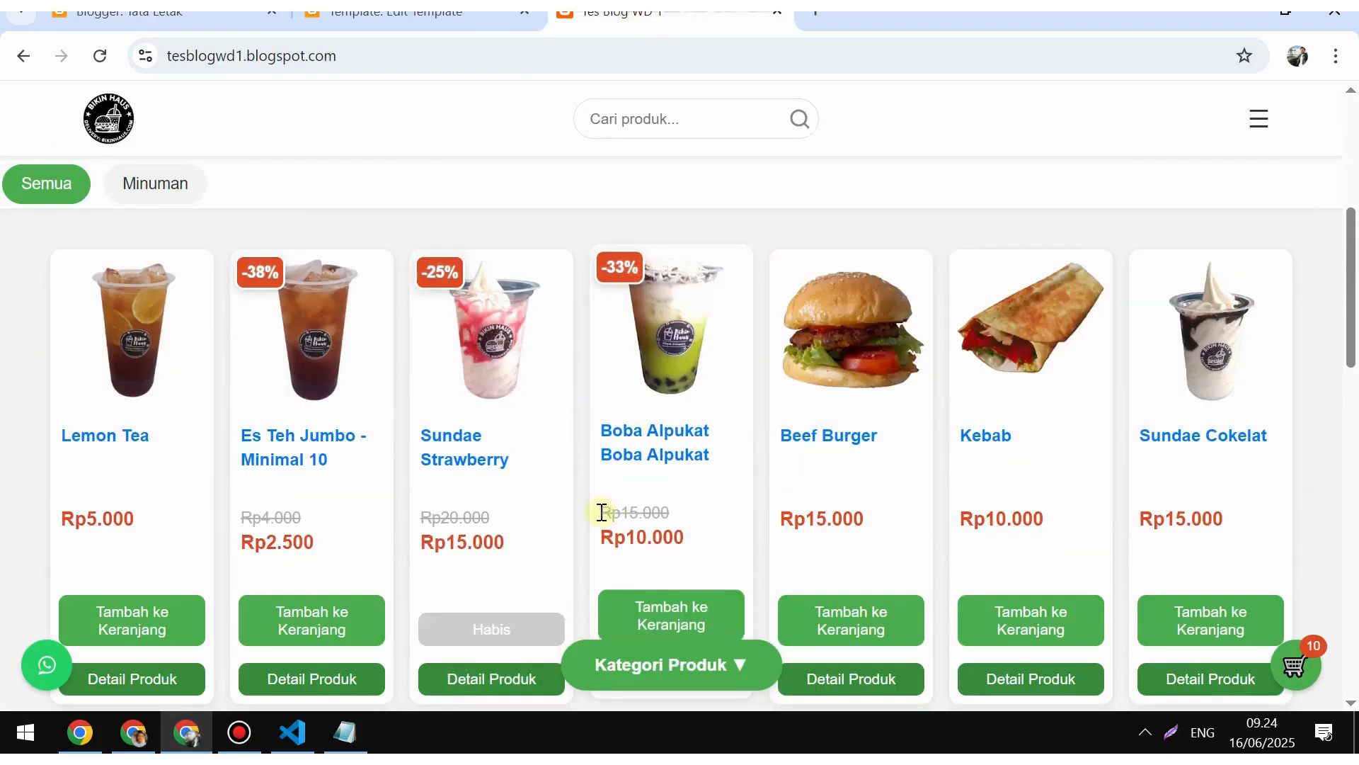
{"action": "left_click_drag", "start_coordinate": [601, 511], "coordinate": [668, 509]}
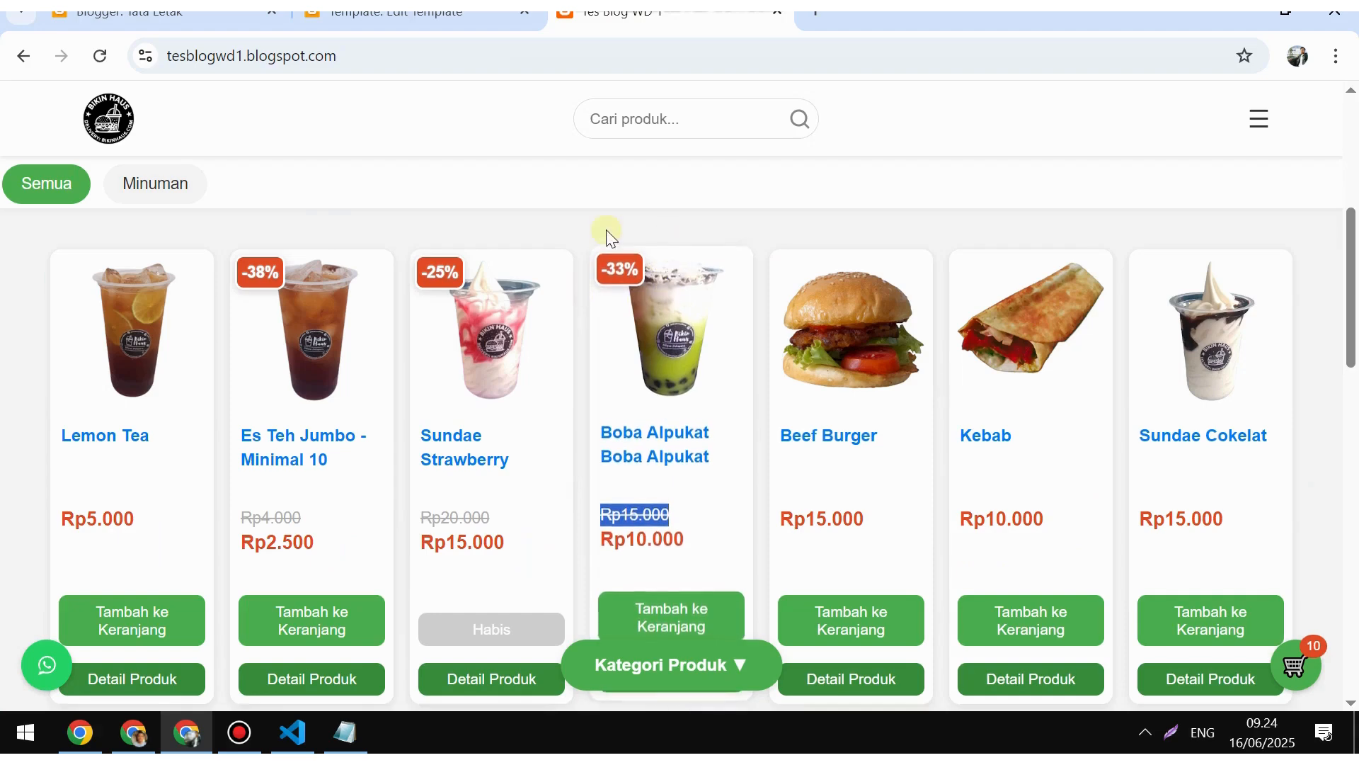
Step: Point out Boba Alpukat's discount badge and highlight the entry "Opsi ekspedisi hitung ongkir manual" in the Notepad update list
{"action": "left_click", "coordinate": [628, 266]}
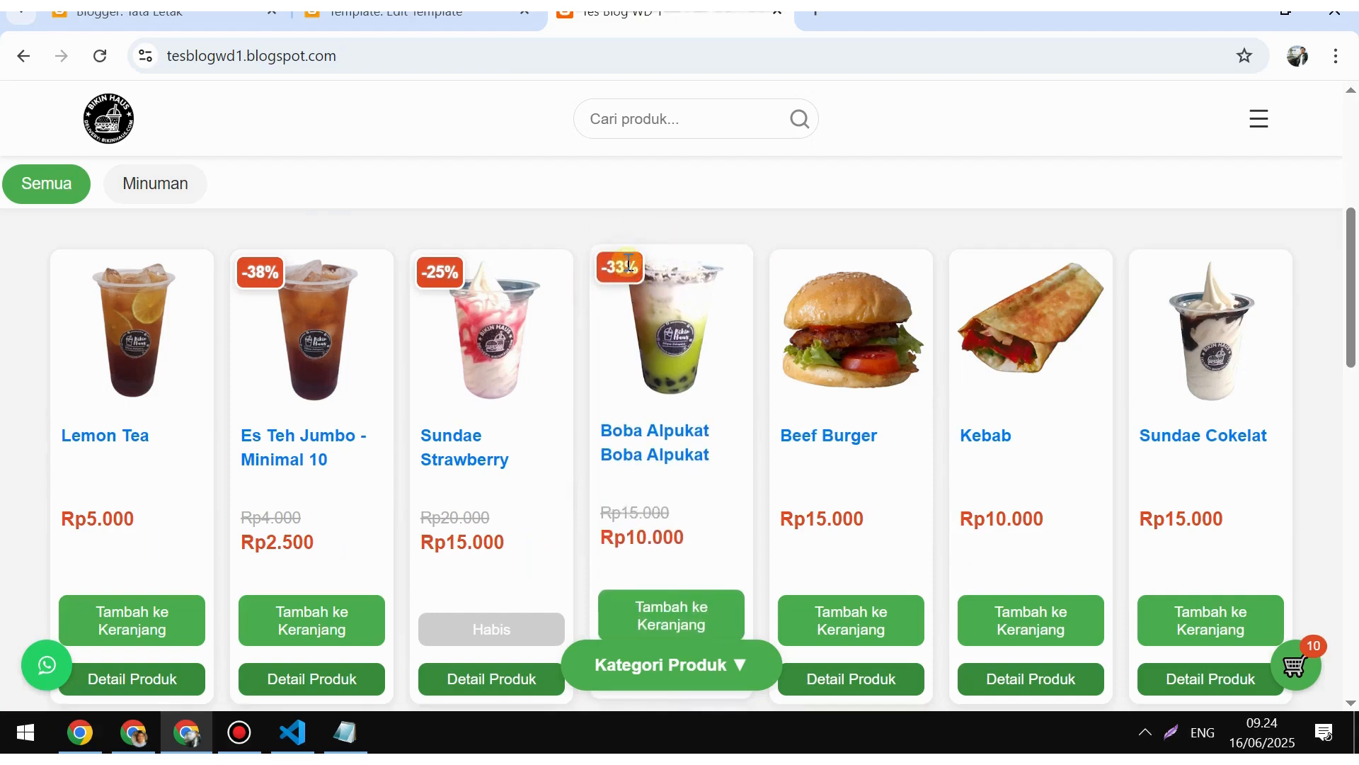
{"action": "left_click", "coordinate": [349, 734]}
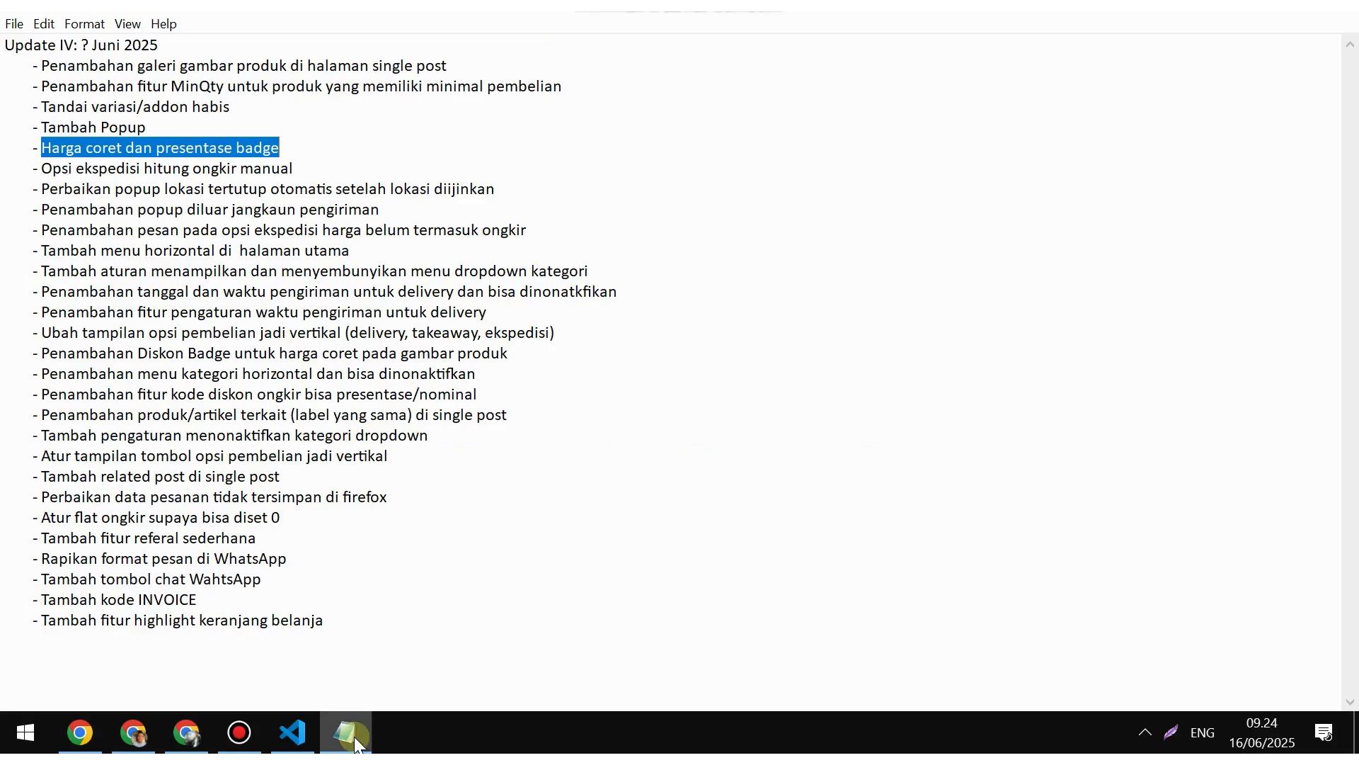
{"action": "left_click_drag", "start_coordinate": [45, 168], "coordinate": [312, 164]}
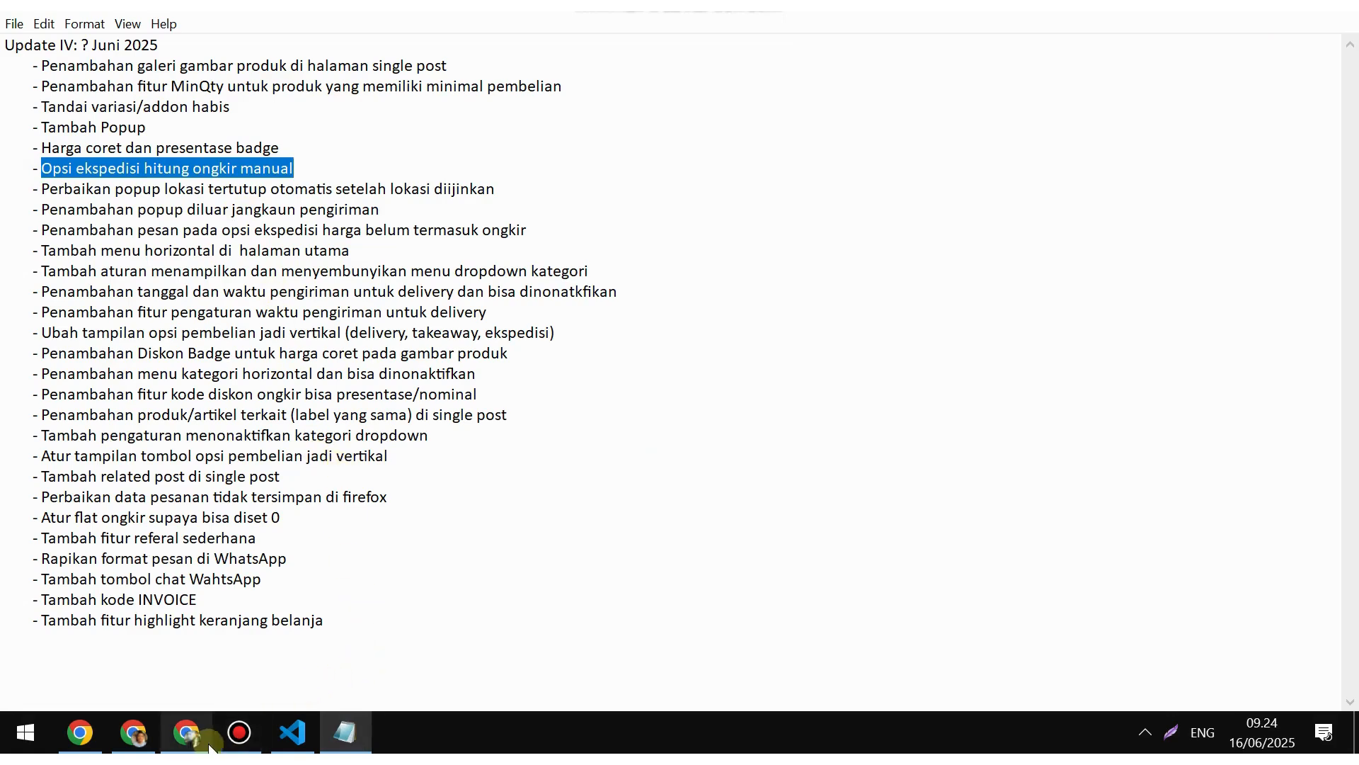
Step: Switch to the Blogger layout in Chrome, open the Jam Operasional gadget's OrderDiLuarJam item for editing, and cancel without saving
{"action": "mouse_move", "coordinate": [291, 743]}
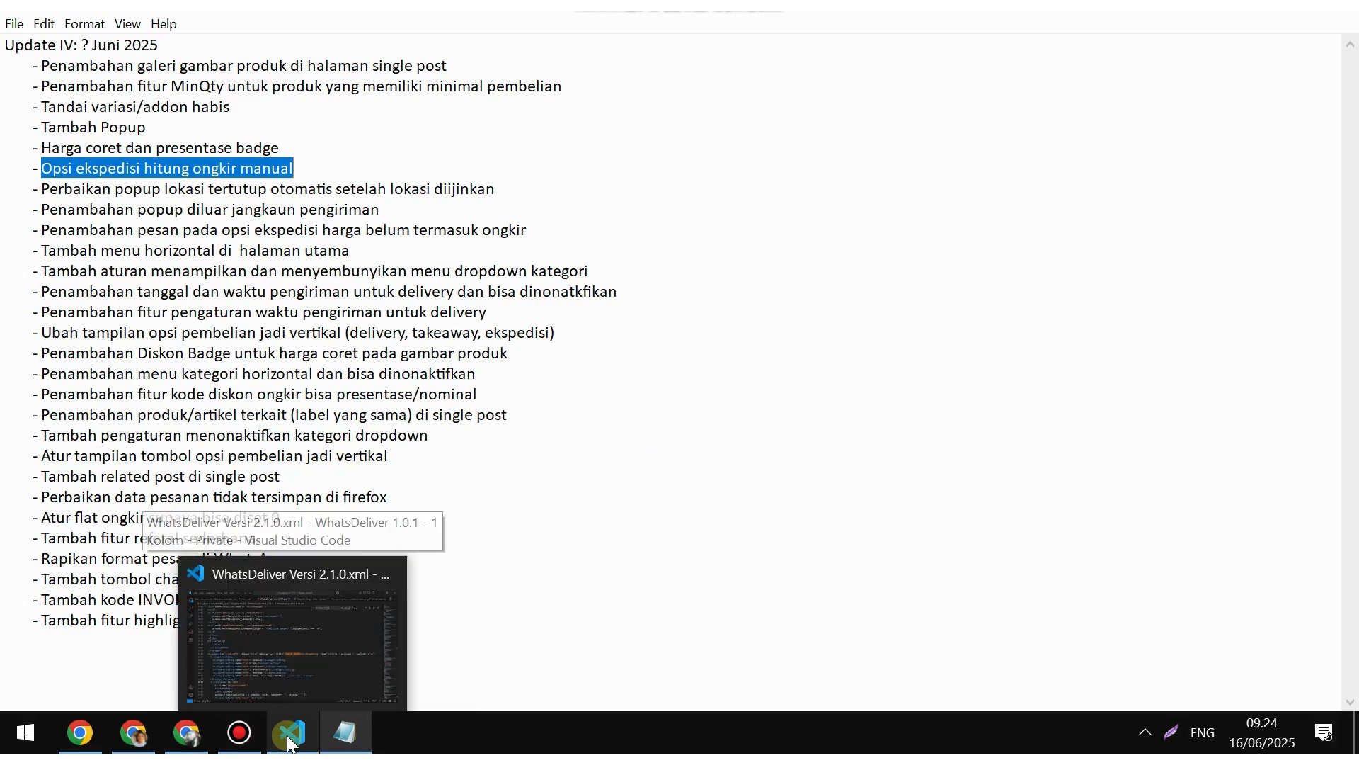
{"action": "left_click", "coordinate": [186, 733]}
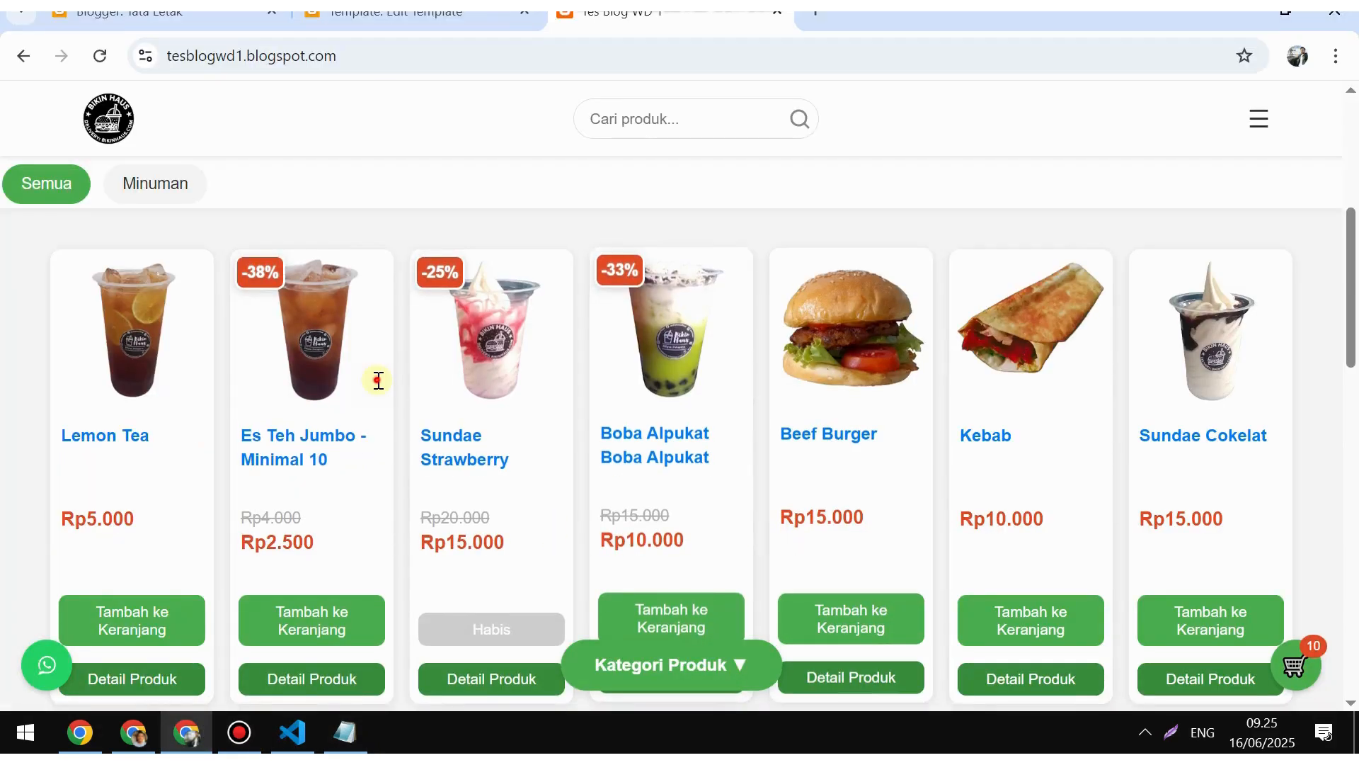
{"action": "key", "text": "ctrl+Page_Up"}
{"action": "key", "text": "ctrl+Page_Up"}
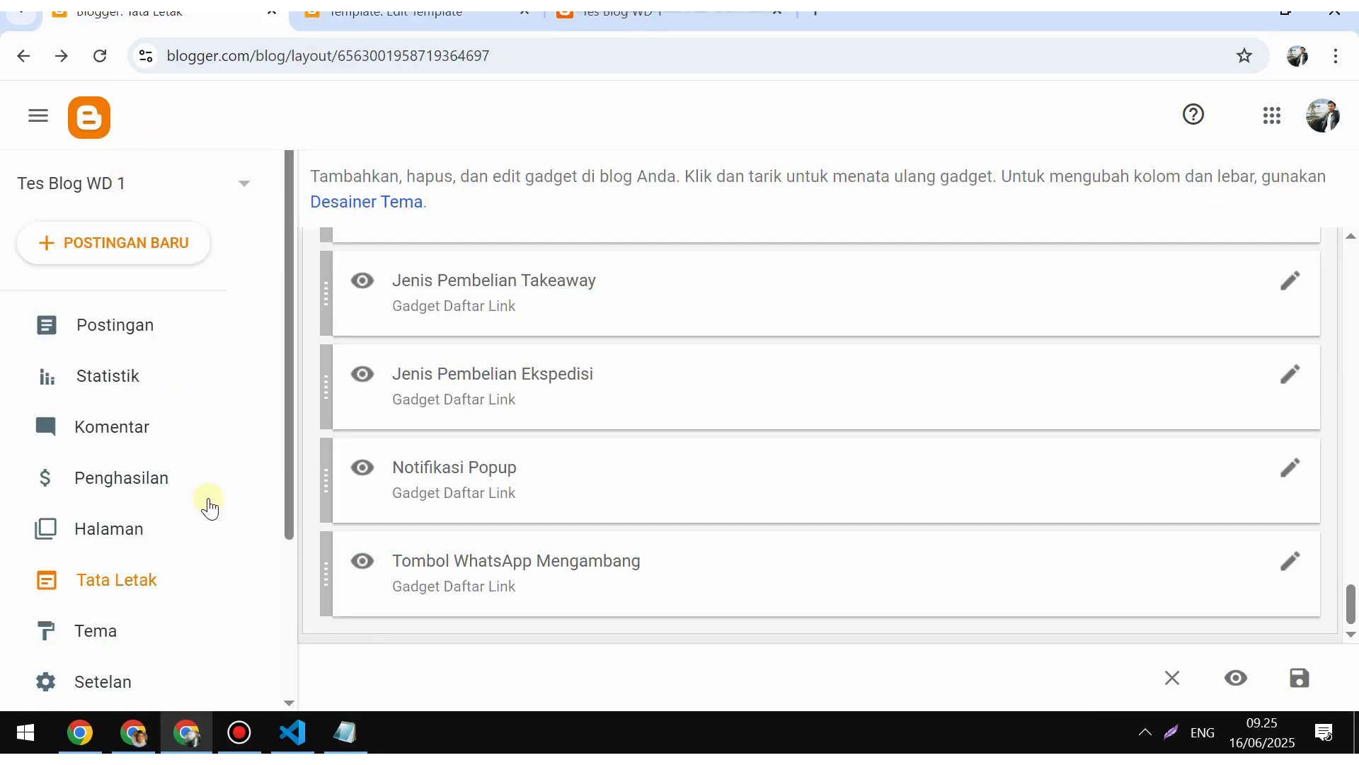
{"action": "scroll", "coordinate": [449, 521], "scroll_direction": "up", "scroll_amount": 10}
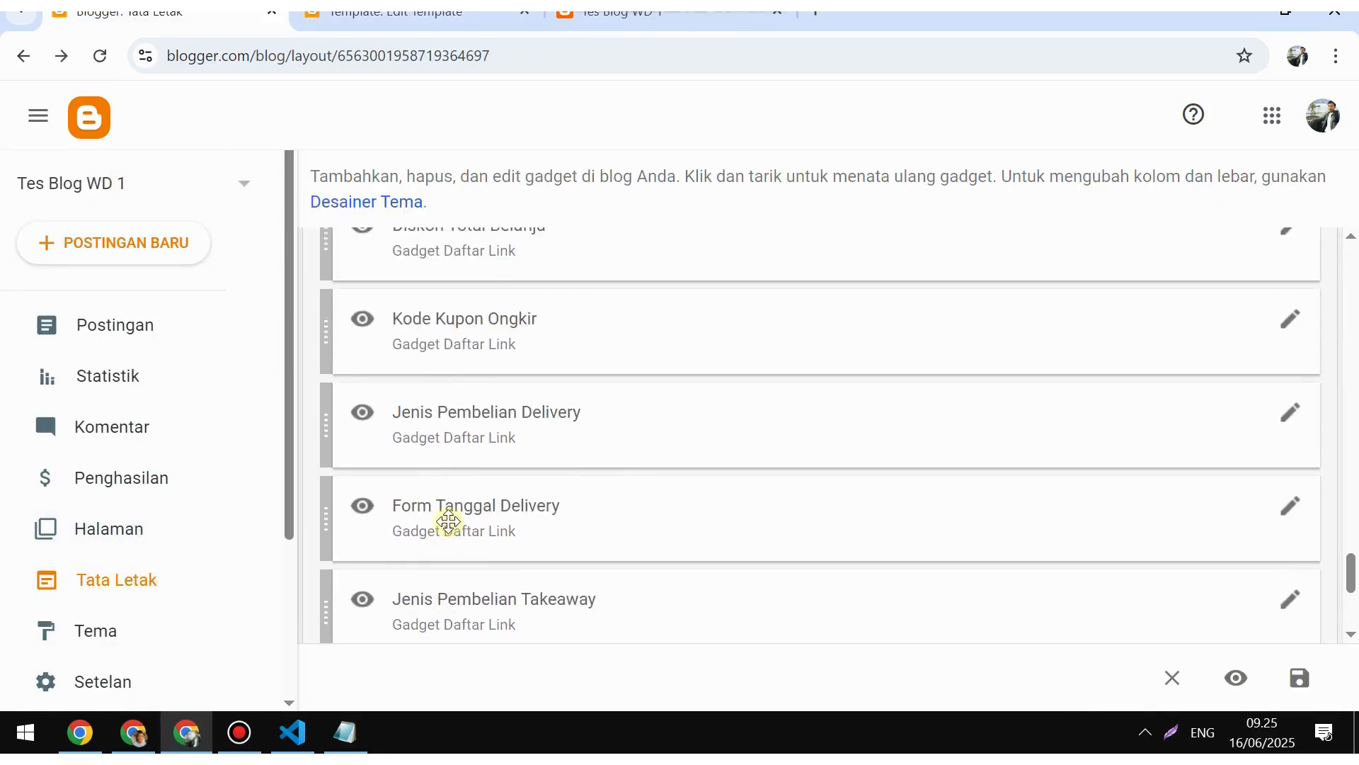
{"action": "scroll", "coordinate": [449, 522], "scroll_direction": "up", "scroll_amount": 8}
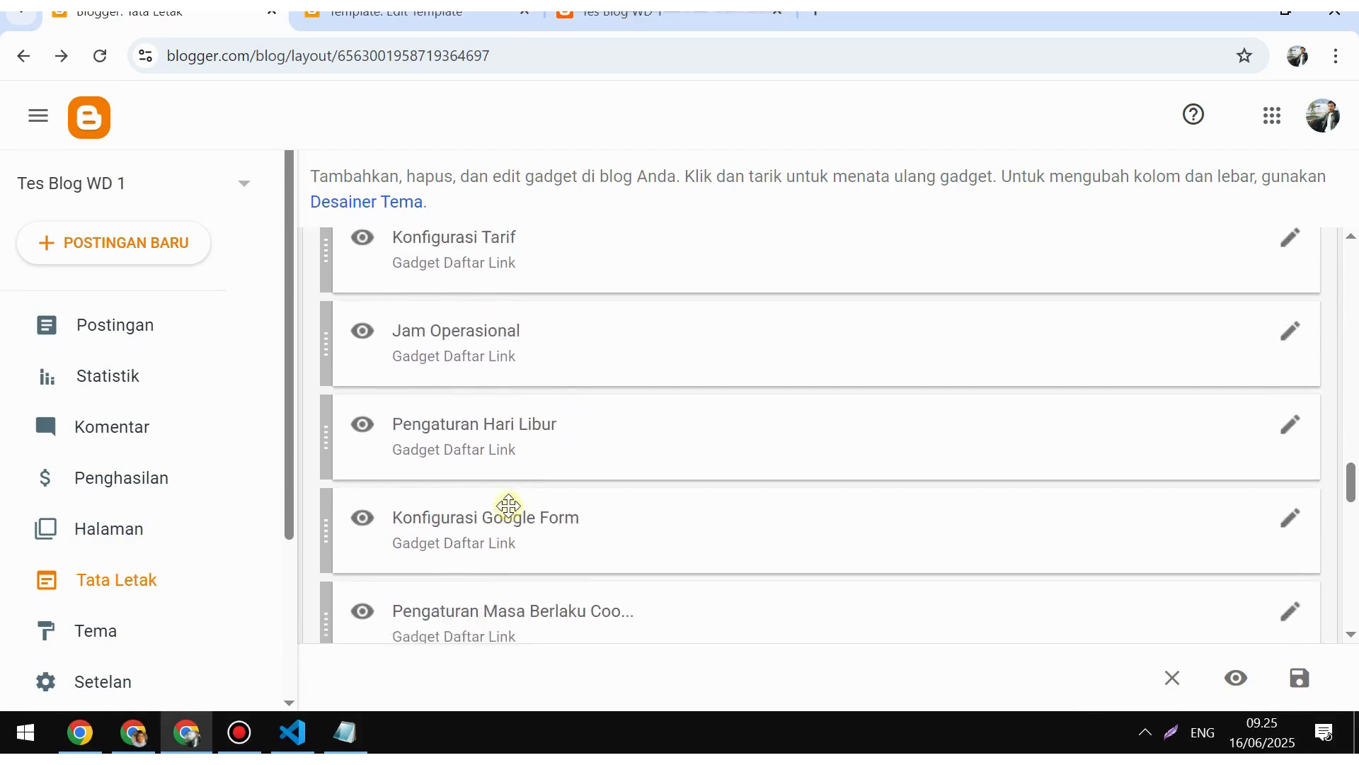
{"action": "scroll", "coordinate": [545, 499], "scroll_direction": "up", "scroll_amount": 2}
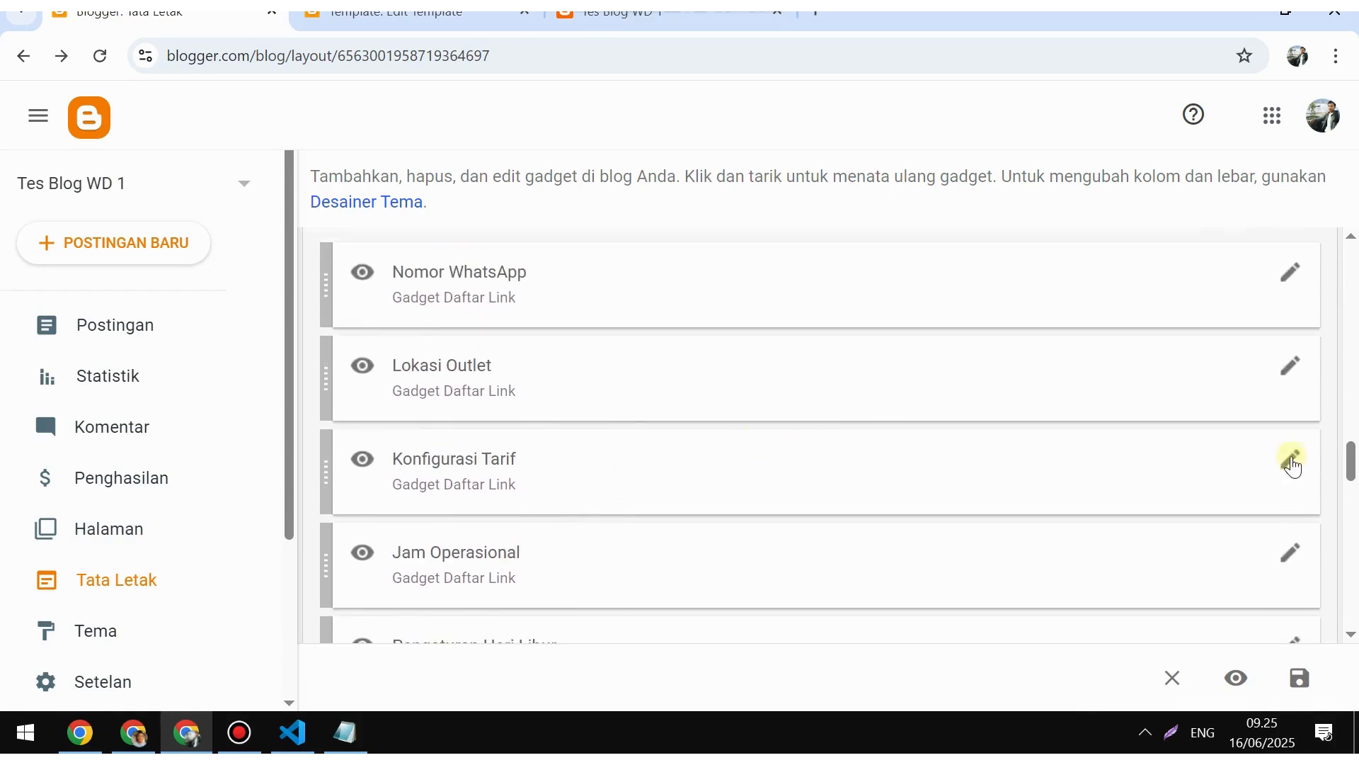
{"action": "scroll", "coordinate": [1293, 468], "scroll_direction": "up", "scroll_amount": 1}
{"action": "scroll", "coordinate": [1292, 463], "scroll_direction": "down", "scroll_amount": 4}
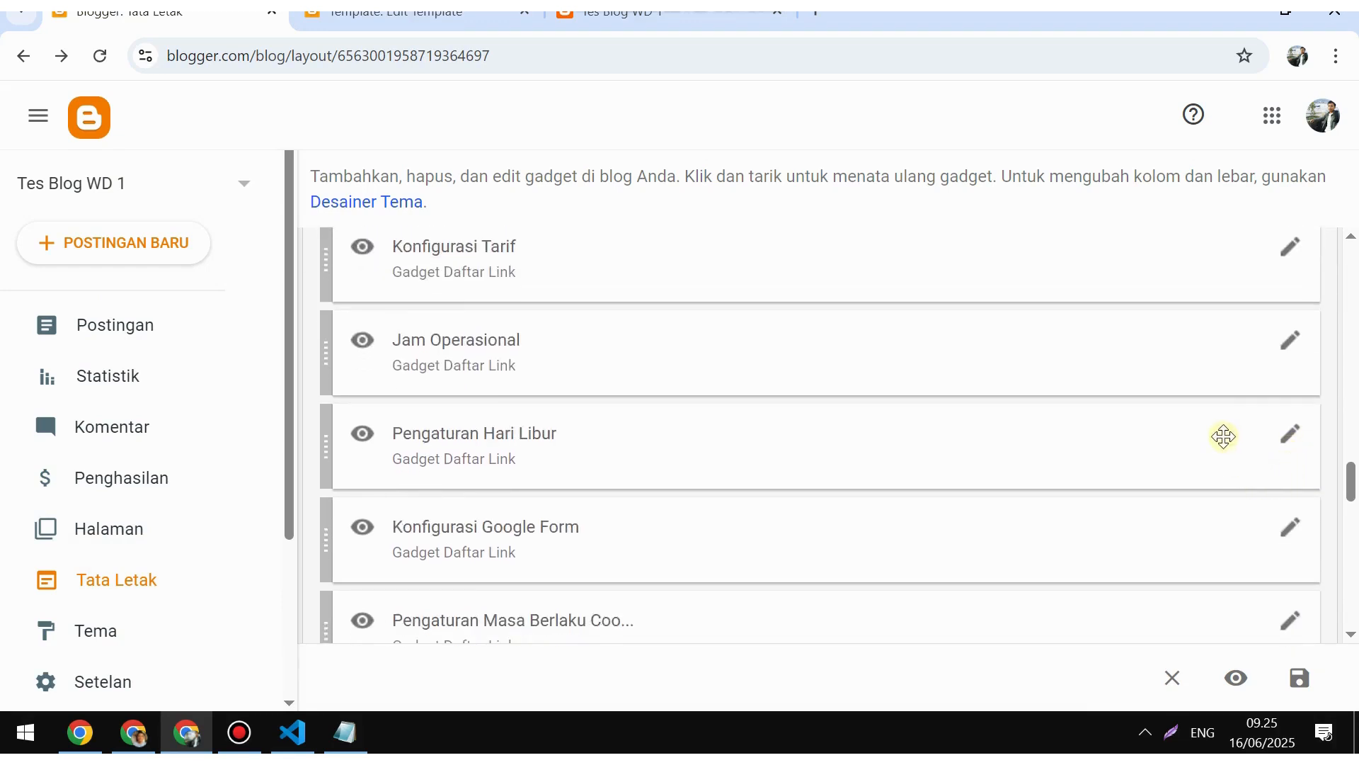
{"action": "left_click", "coordinate": [1291, 341]}
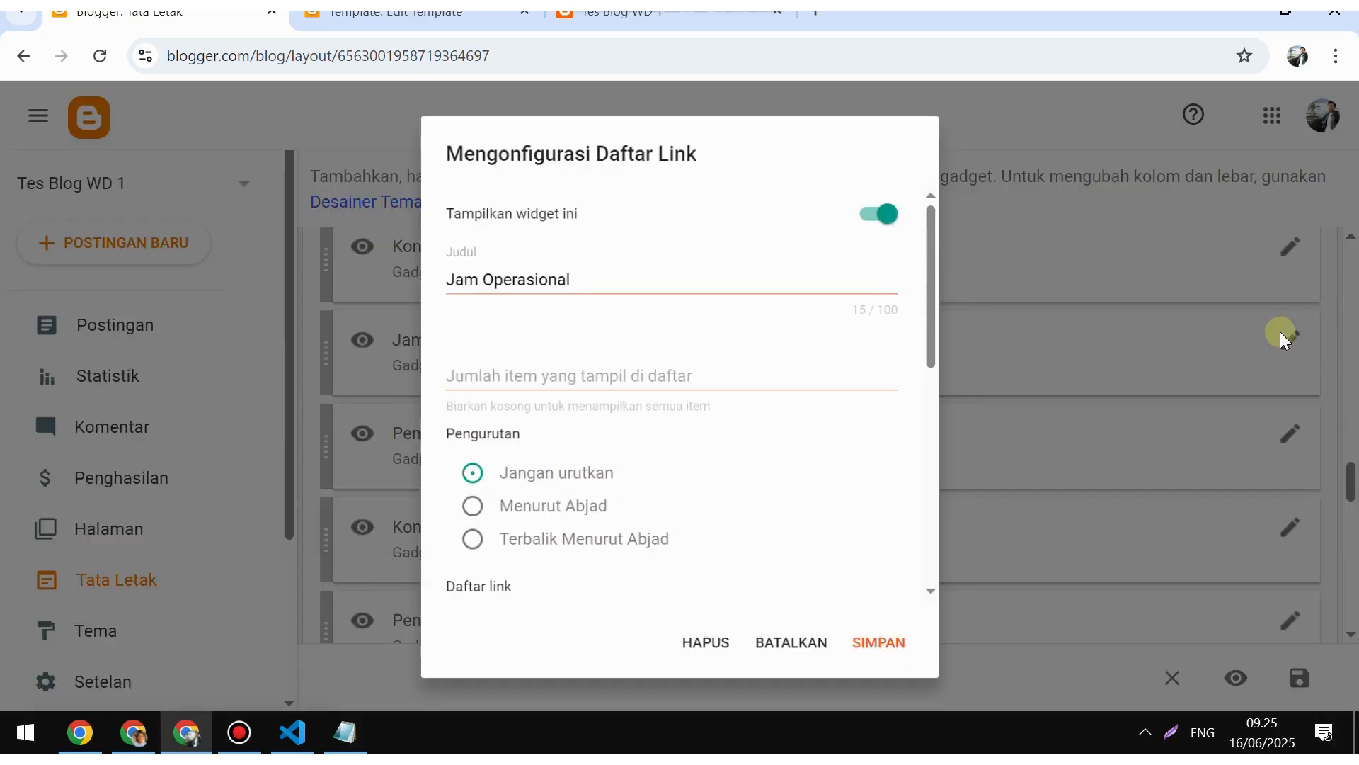
{"action": "scroll", "coordinate": [780, 434], "scroll_direction": "down", "scroll_amount": 8}
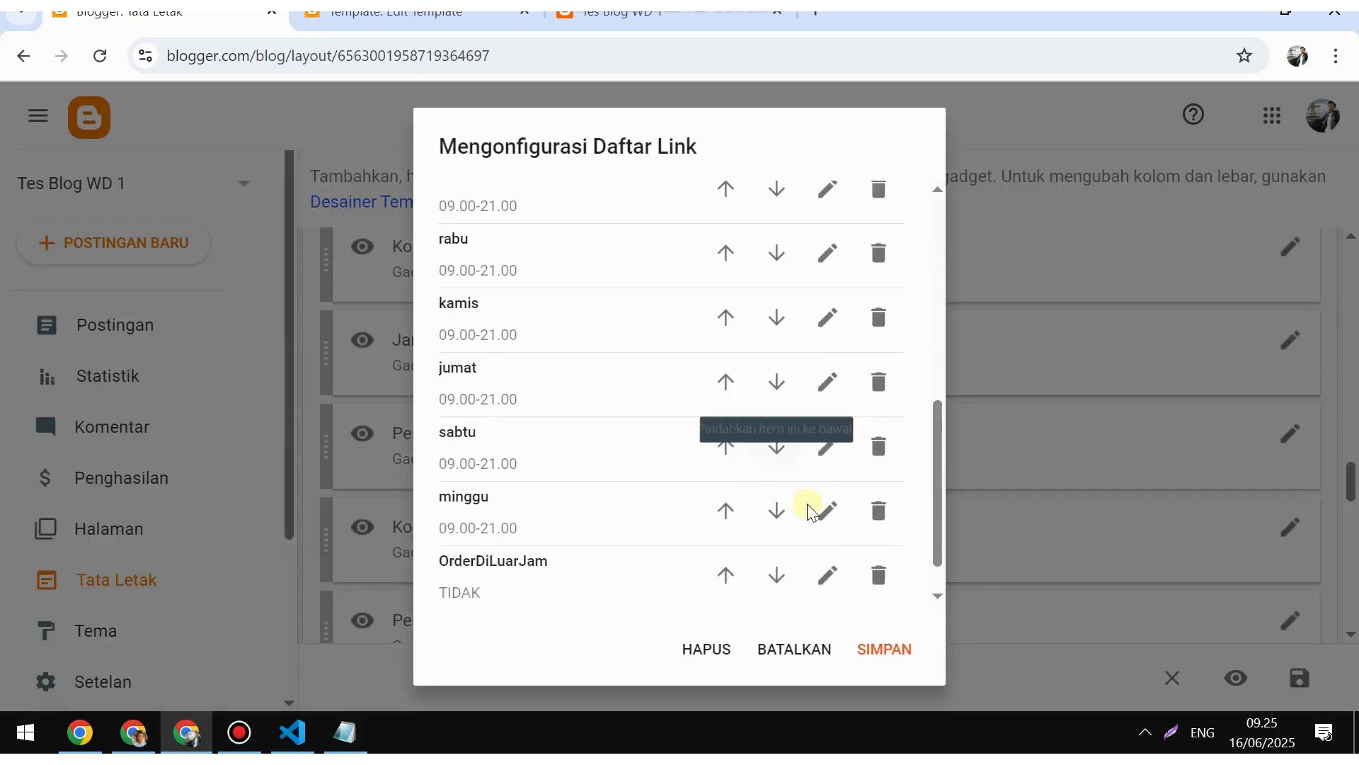
{"action": "left_click", "coordinate": [827, 526]}
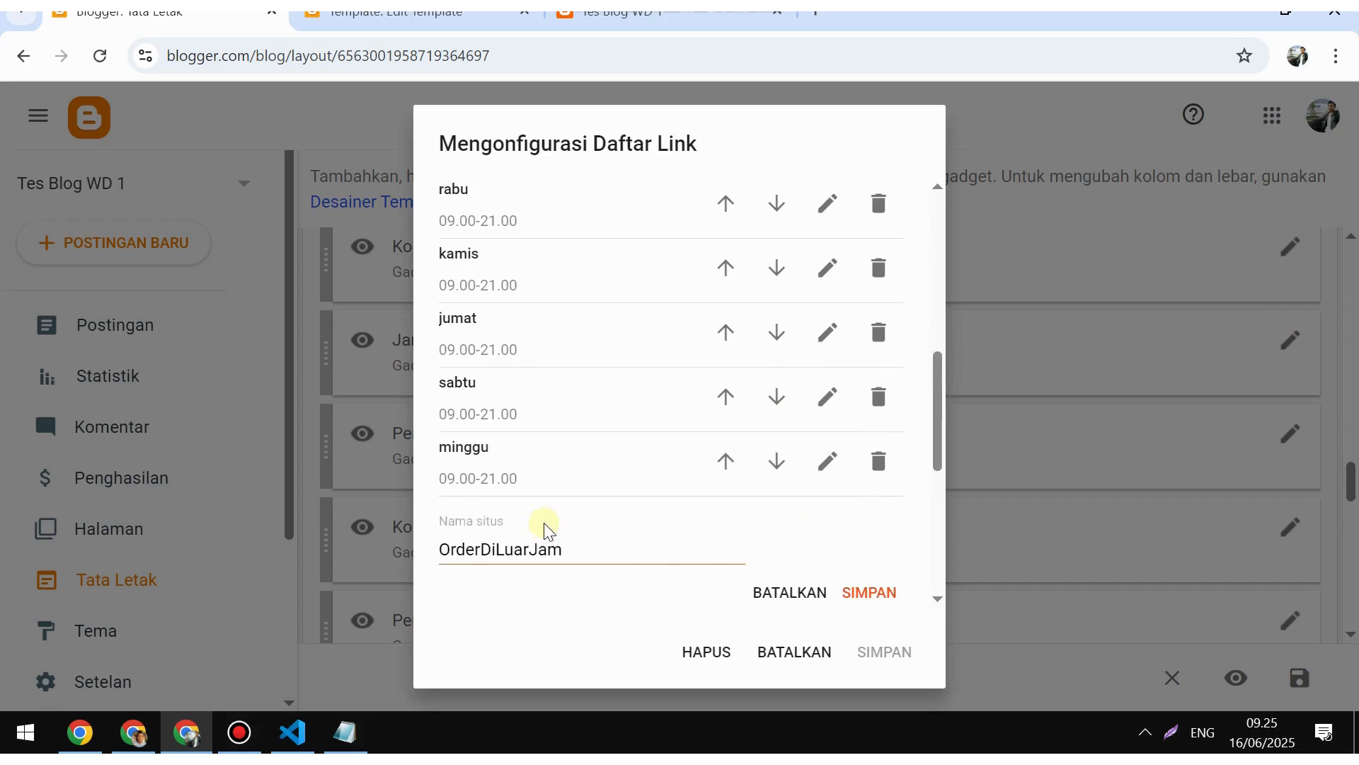
{"action": "left_click", "coordinate": [795, 651]}
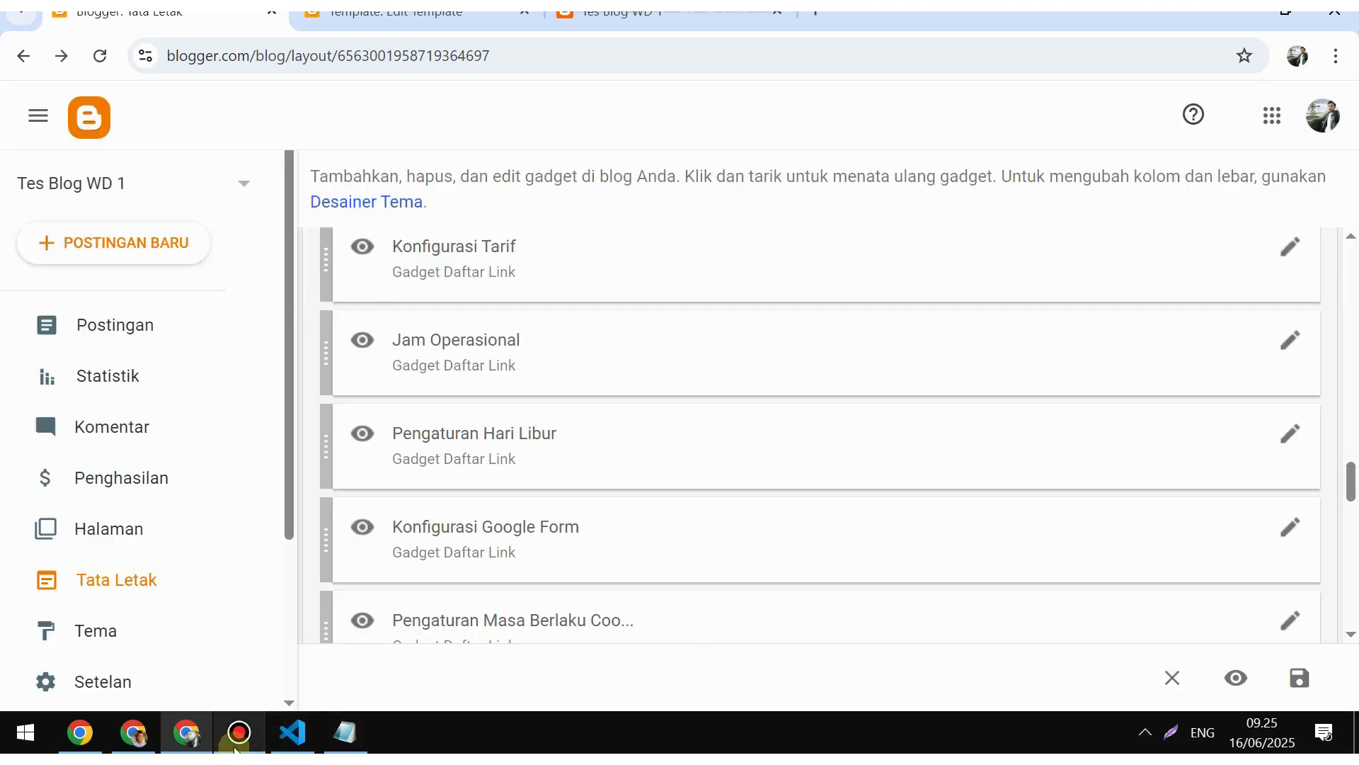
Step: Return to the store page and check out the shopping cart with the Ekspedisi purchase type
{"action": "left_click", "coordinate": [417, 13]}
{"action": "left_click", "coordinate": [666, 13]}
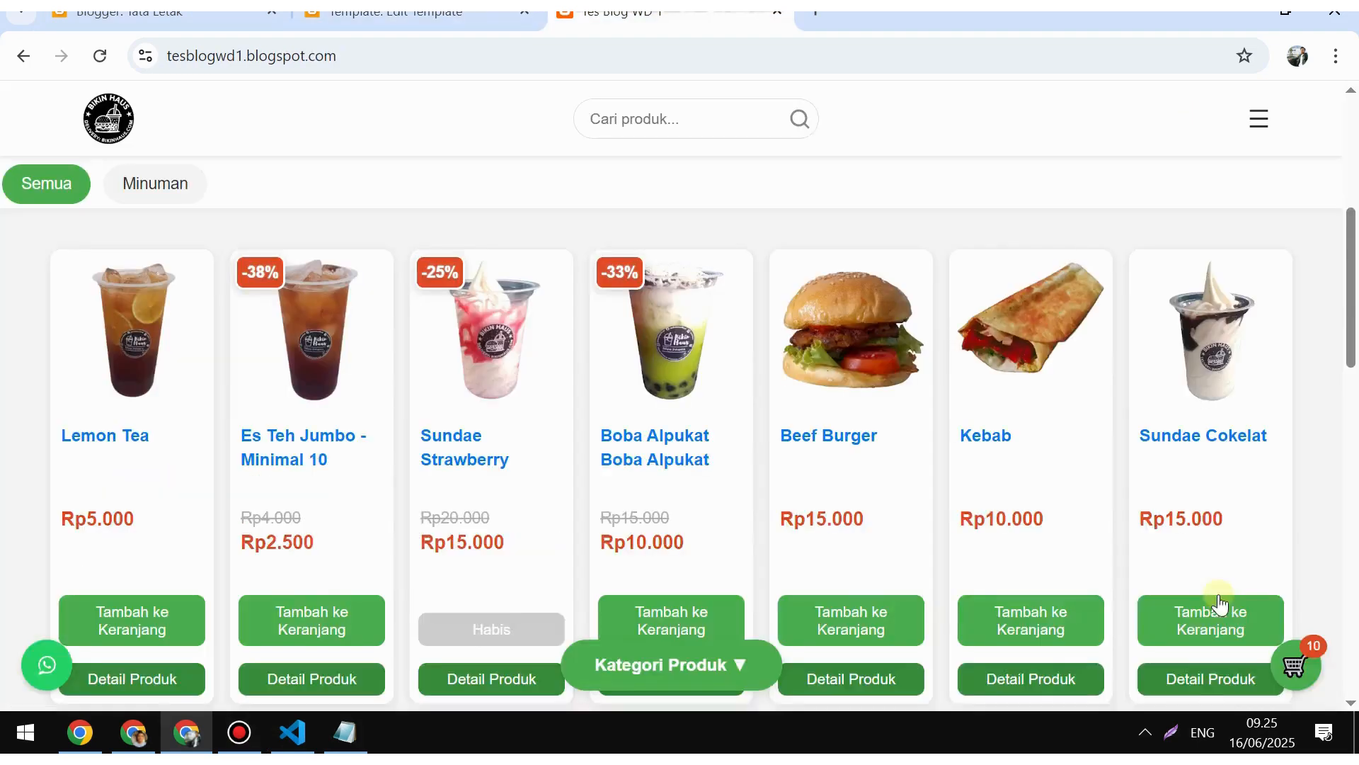
{"action": "left_click", "coordinate": [1296, 667]}
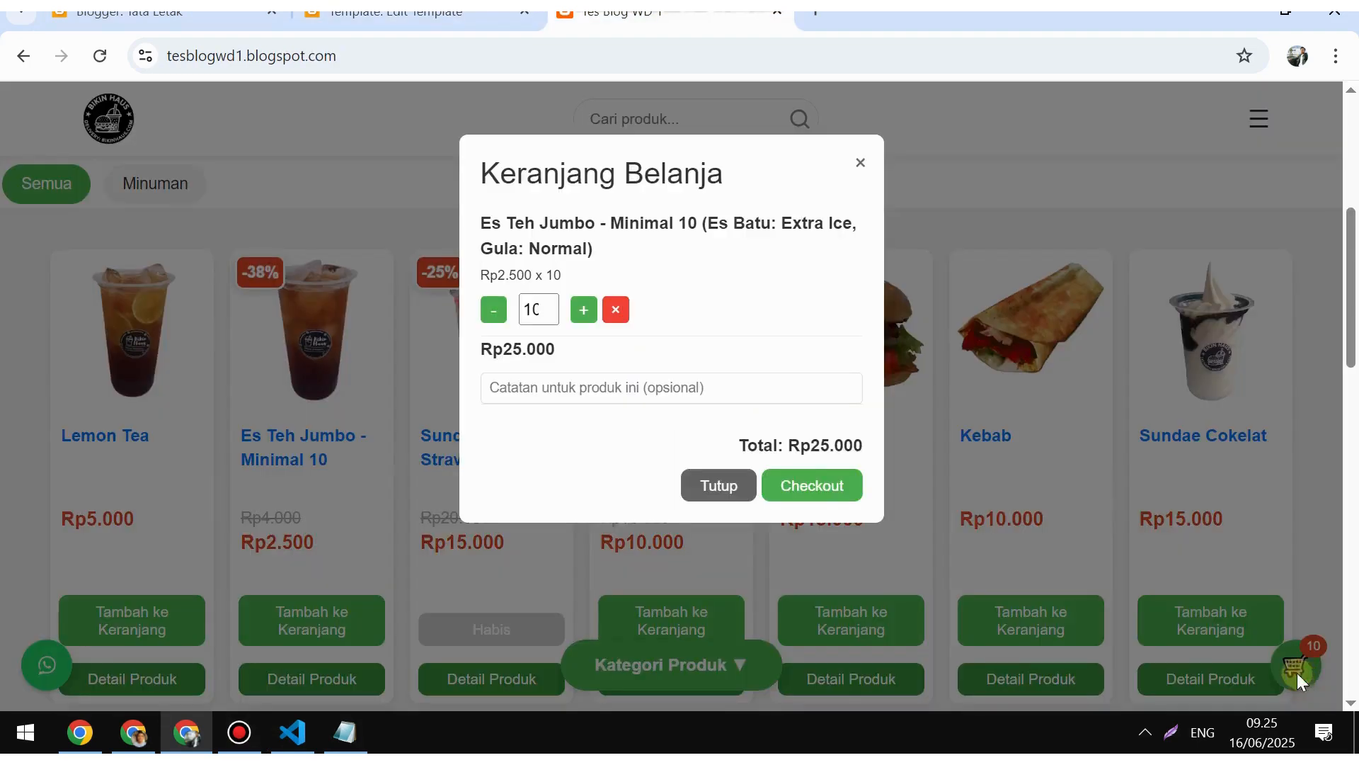
{"action": "left_click", "coordinate": [816, 485]}
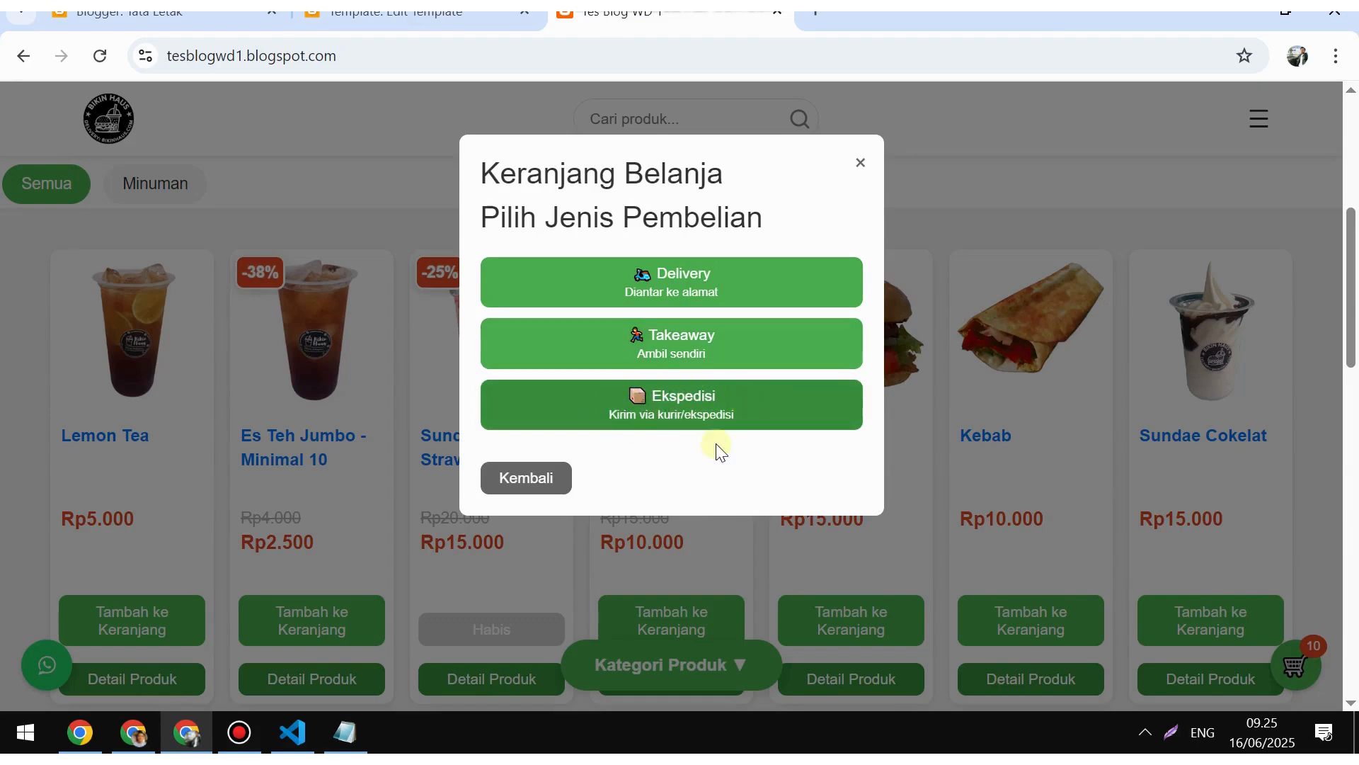
{"action": "left_click", "coordinate": [682, 409]}
{"action": "scroll", "coordinate": [772, 453], "scroll_direction": "down", "scroll_amount": 3}
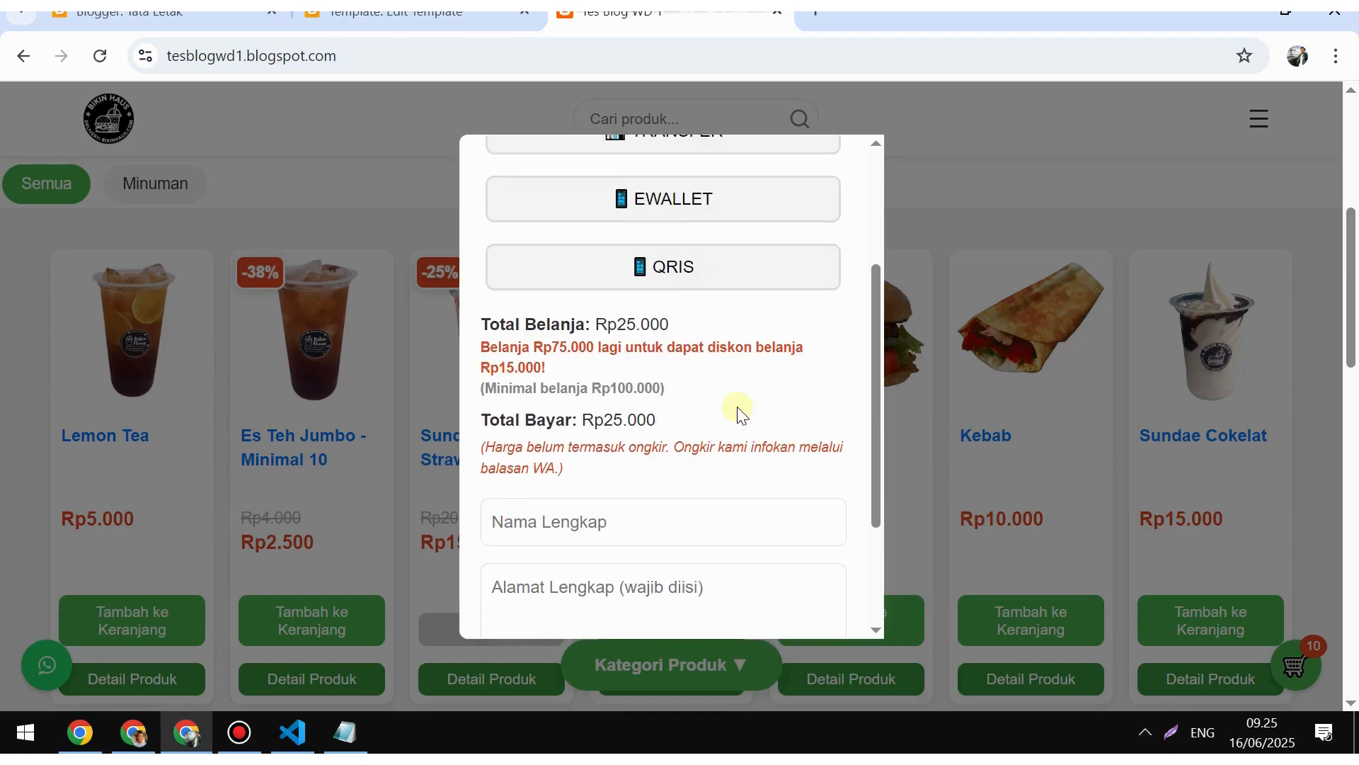
Step: Examine the shipping cost note under Total Bayar and the rest of the Ekspedisi checkout form
{"action": "left_click_drag", "start_coordinate": [496, 446], "coordinate": [573, 469]}
{"action": "left_click", "coordinate": [613, 457]}
{"action": "left_click_drag", "start_coordinate": [554, 468], "coordinate": [524, 464]}
{"action": "left_click", "coordinate": [526, 464]}
{"action": "scroll", "coordinate": [583, 487], "scroll_direction": "down", "scroll_amount": 3}
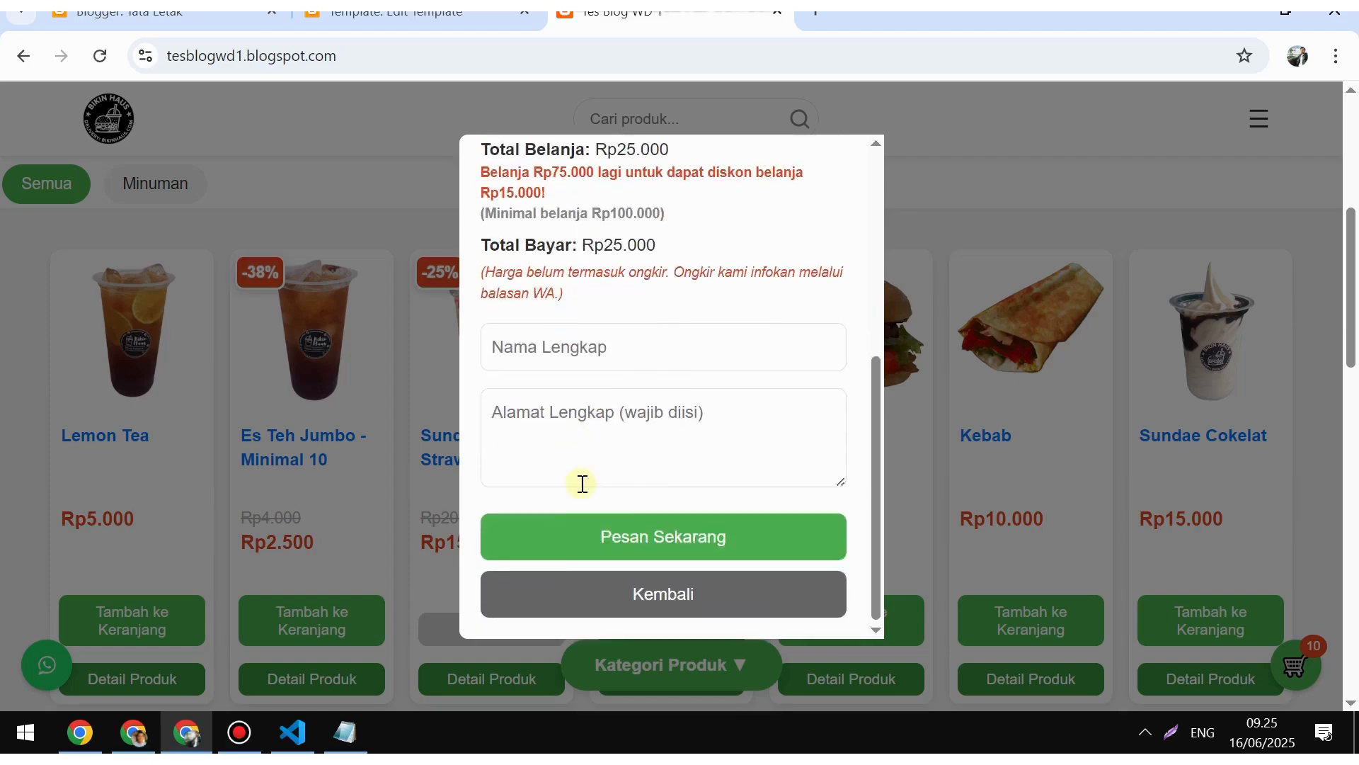
{"action": "scroll", "coordinate": [583, 484], "scroll_direction": "up", "scroll_amount": 5}
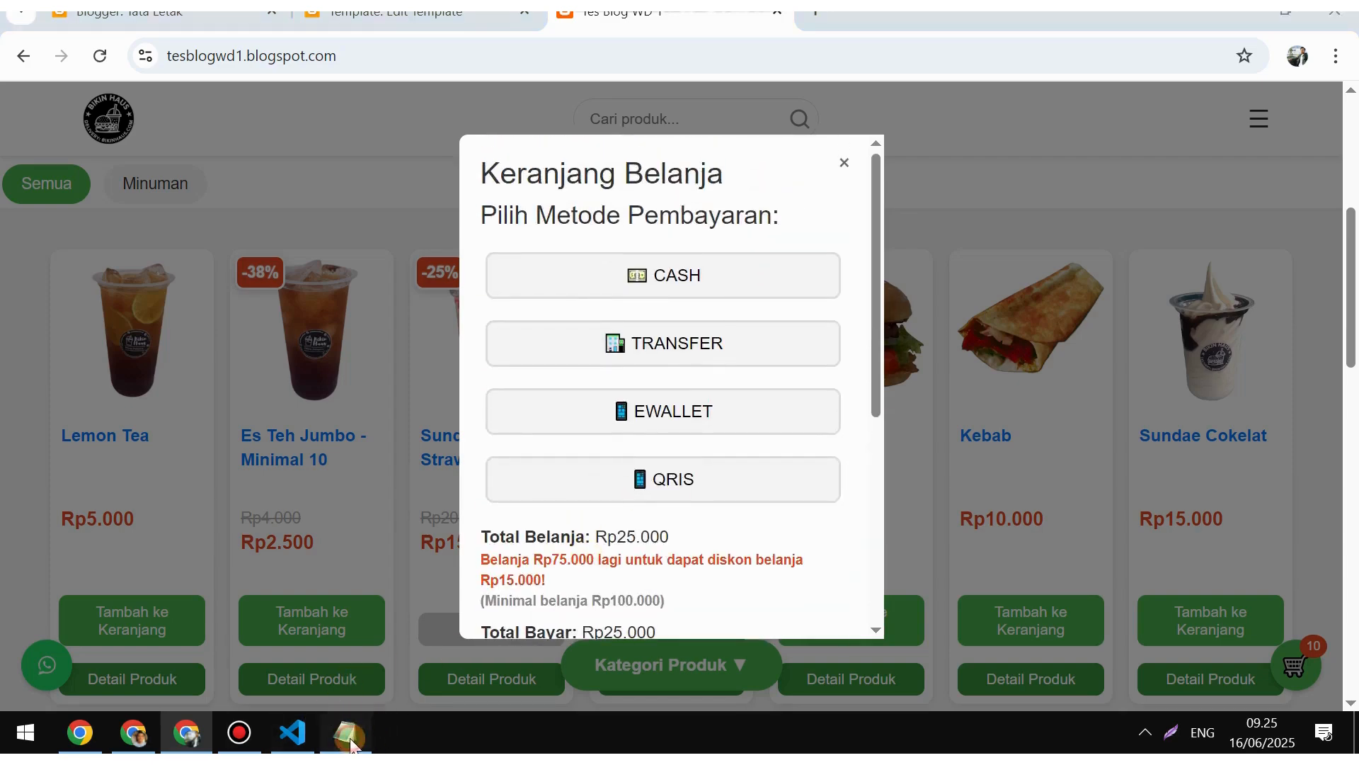
Step: Switch to the Notepad update list, go through the popup and ekspedisi entries, and highlight "Tambah menu horizontal di halaman utama"
{"action": "left_click", "coordinate": [351, 742]}
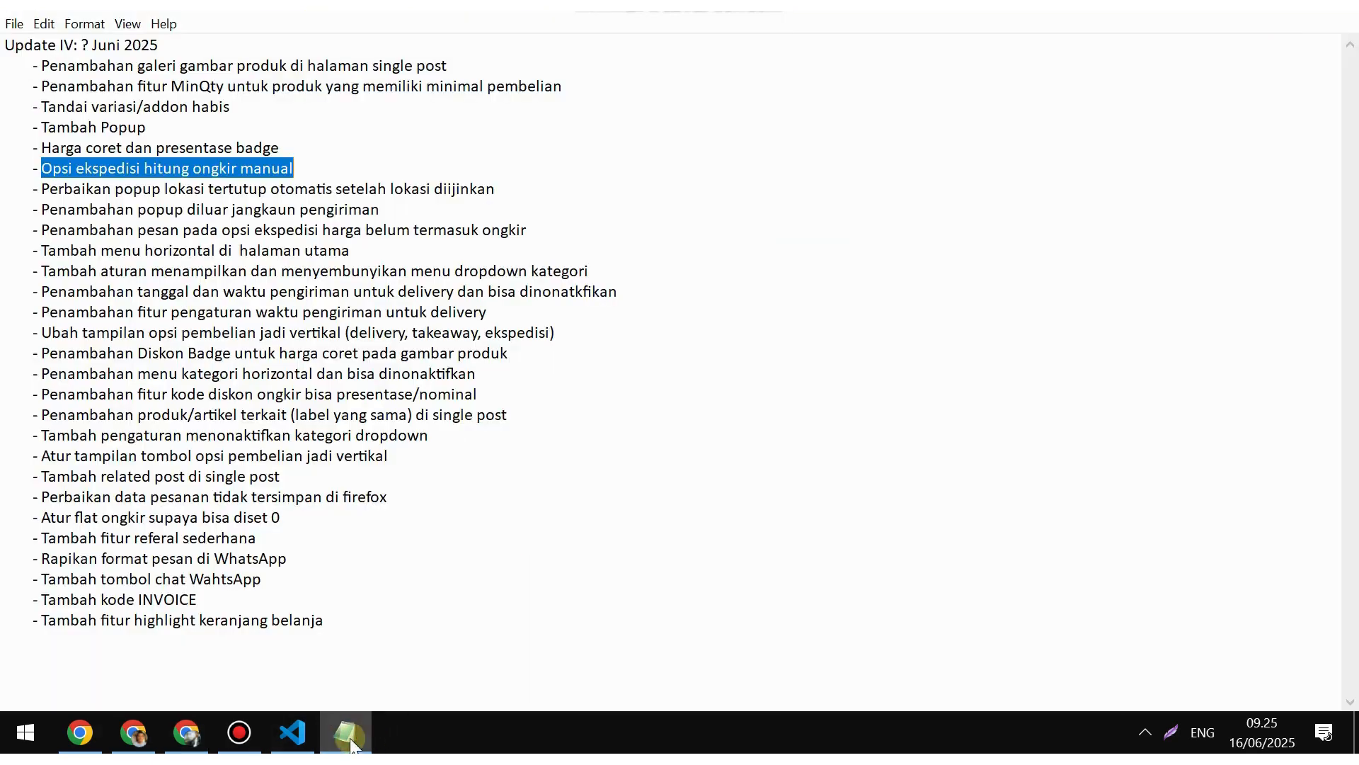
{"action": "left_click", "coordinate": [44, 188]}
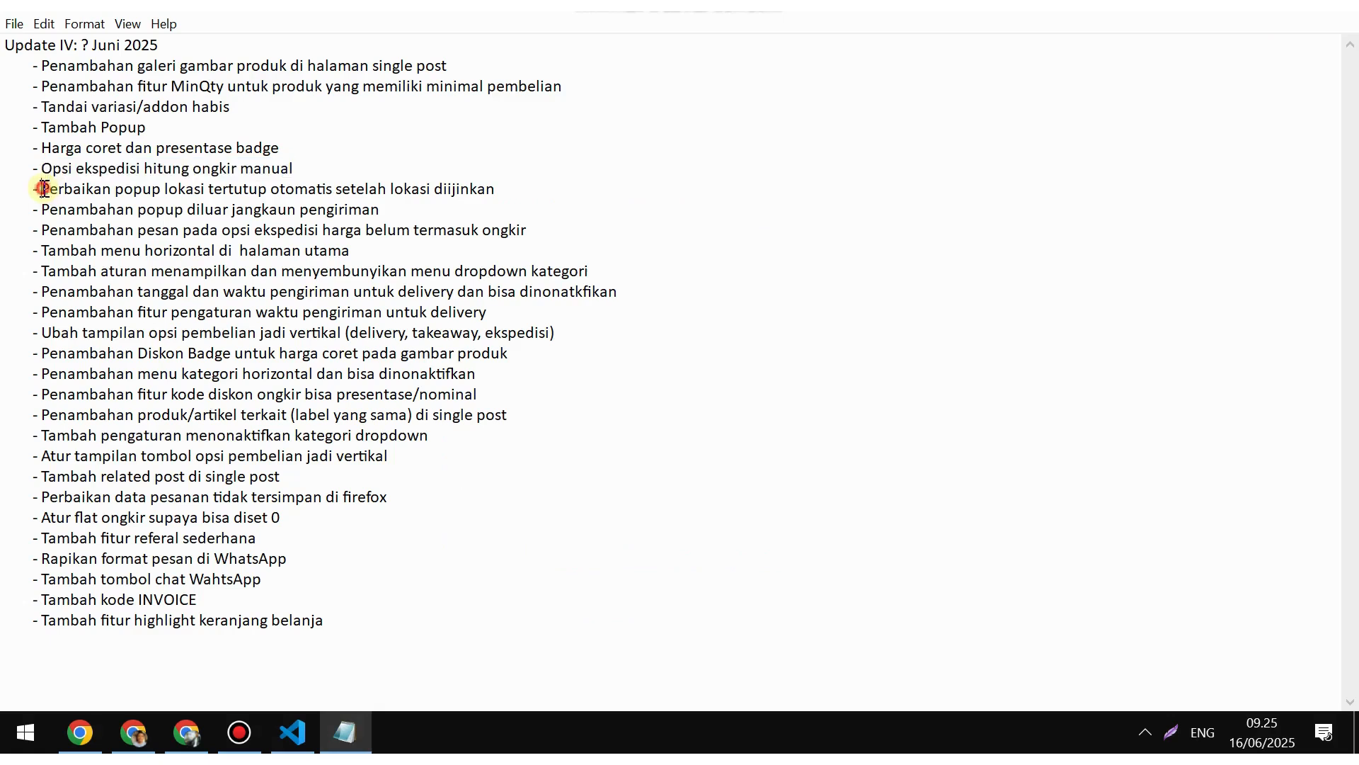
{"action": "left_click_drag", "start_coordinate": [55, 190], "coordinate": [152, 196]}
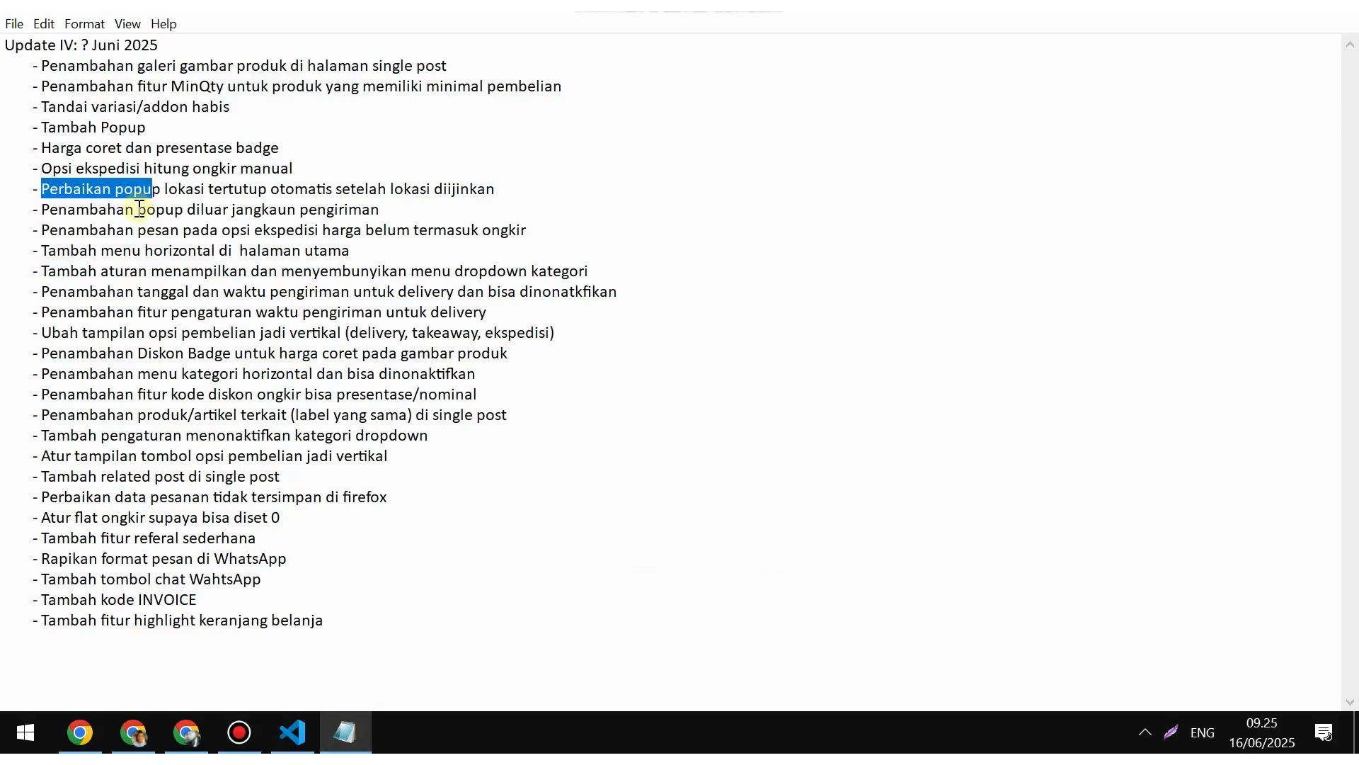
{"action": "left_click", "coordinate": [138, 210]}
{"action": "left_click", "coordinate": [98, 235]}
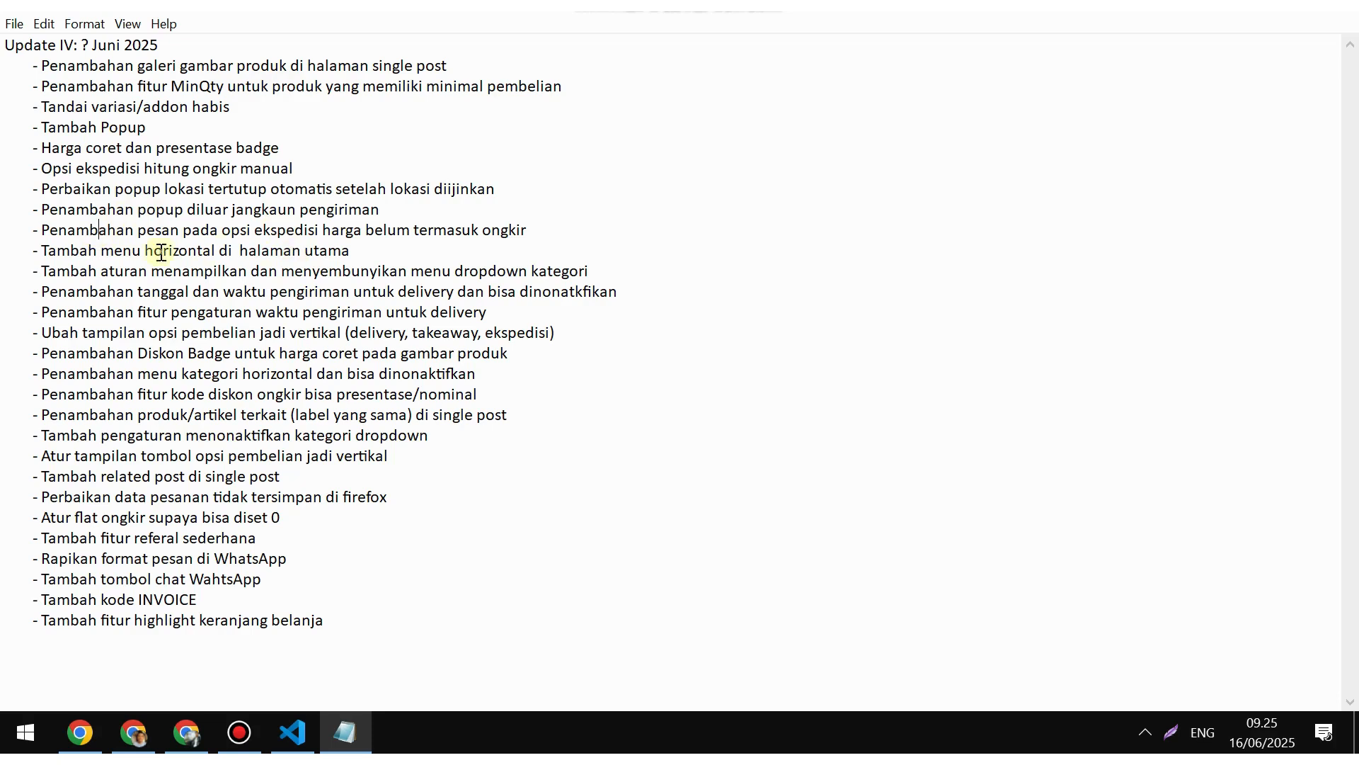
{"action": "left_click_drag", "start_coordinate": [78, 253], "coordinate": [369, 259]}
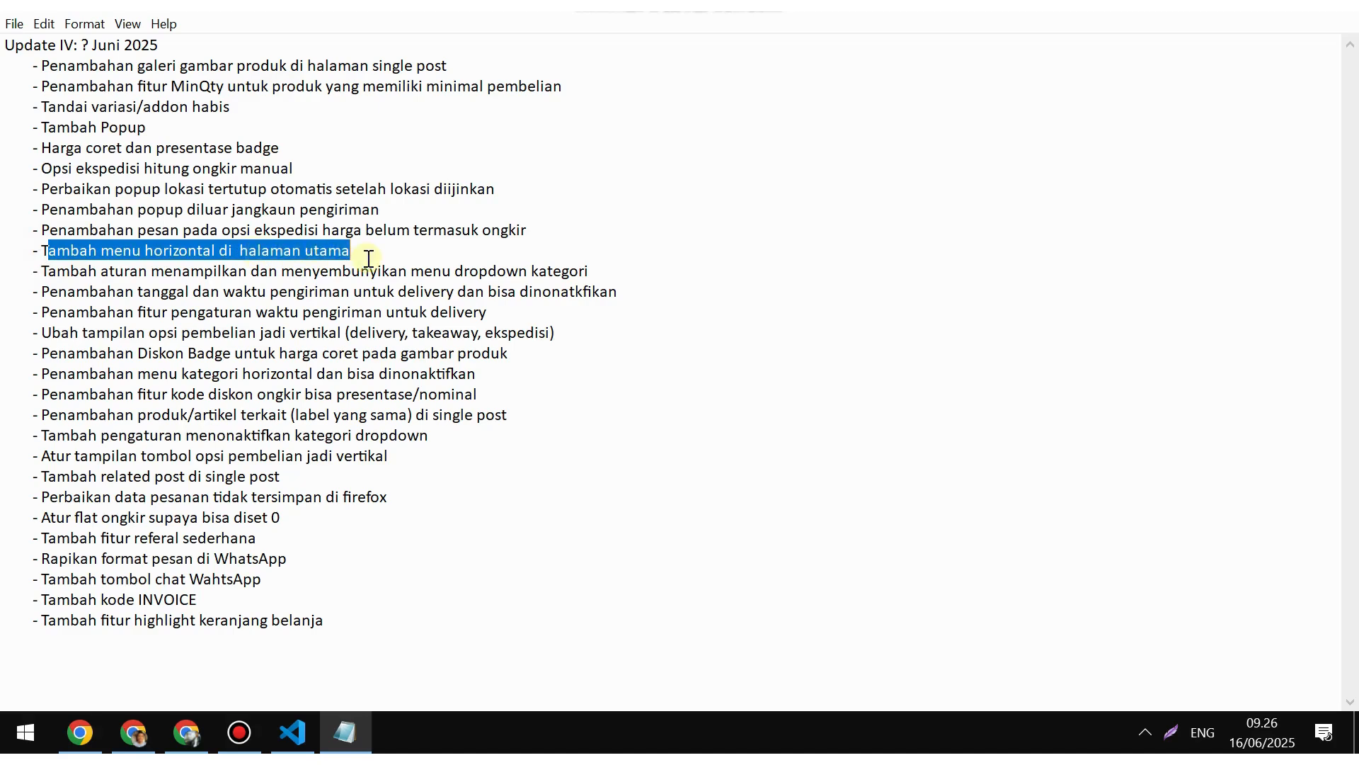
Step: Switch back to the store in Chrome and close the shopping cart dialog to view the horizontal category menu
{"action": "left_click", "coordinate": [198, 744]}
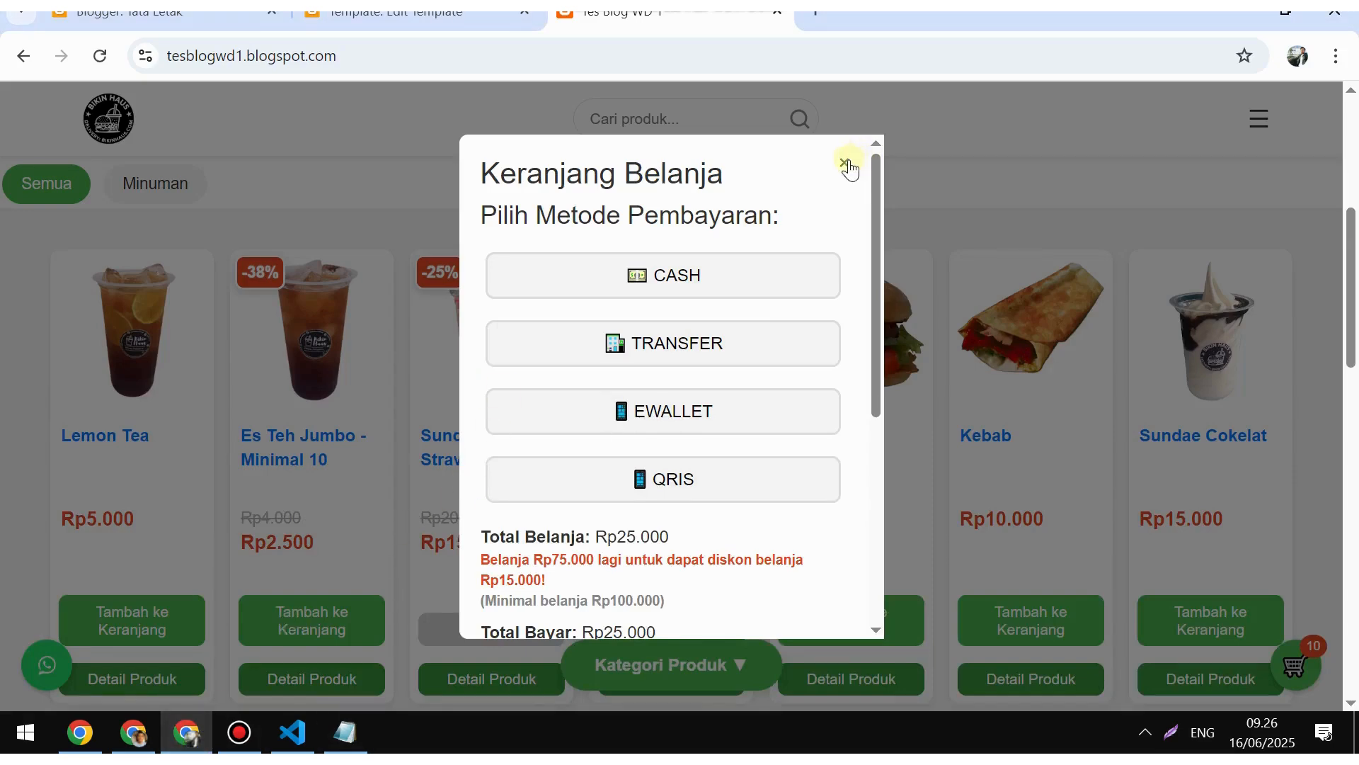
{"action": "left_click", "coordinate": [850, 165]}
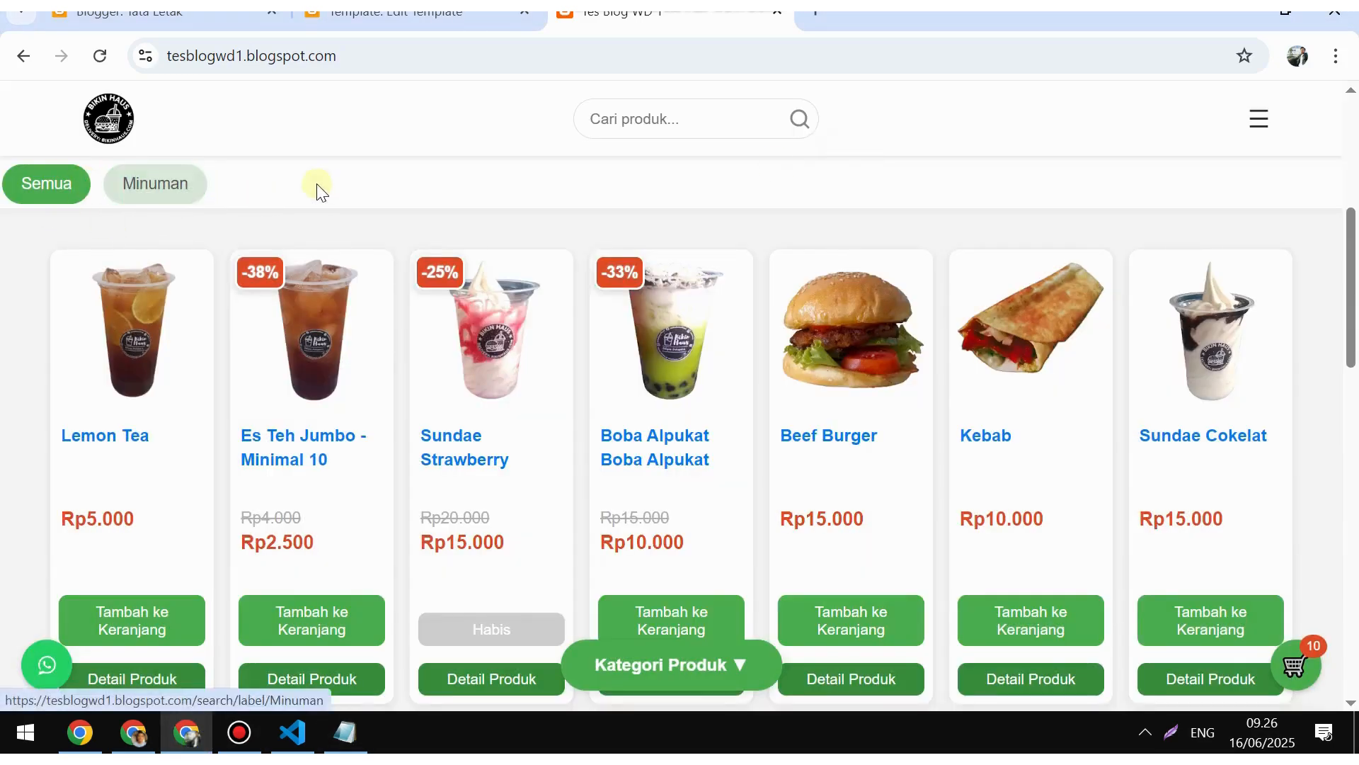
Step: Open the Menu Kategori Horizontal gadget in the Blogger layout, review its link list, and go back to the store page
{"action": "left_click", "coordinate": [394, 12]}
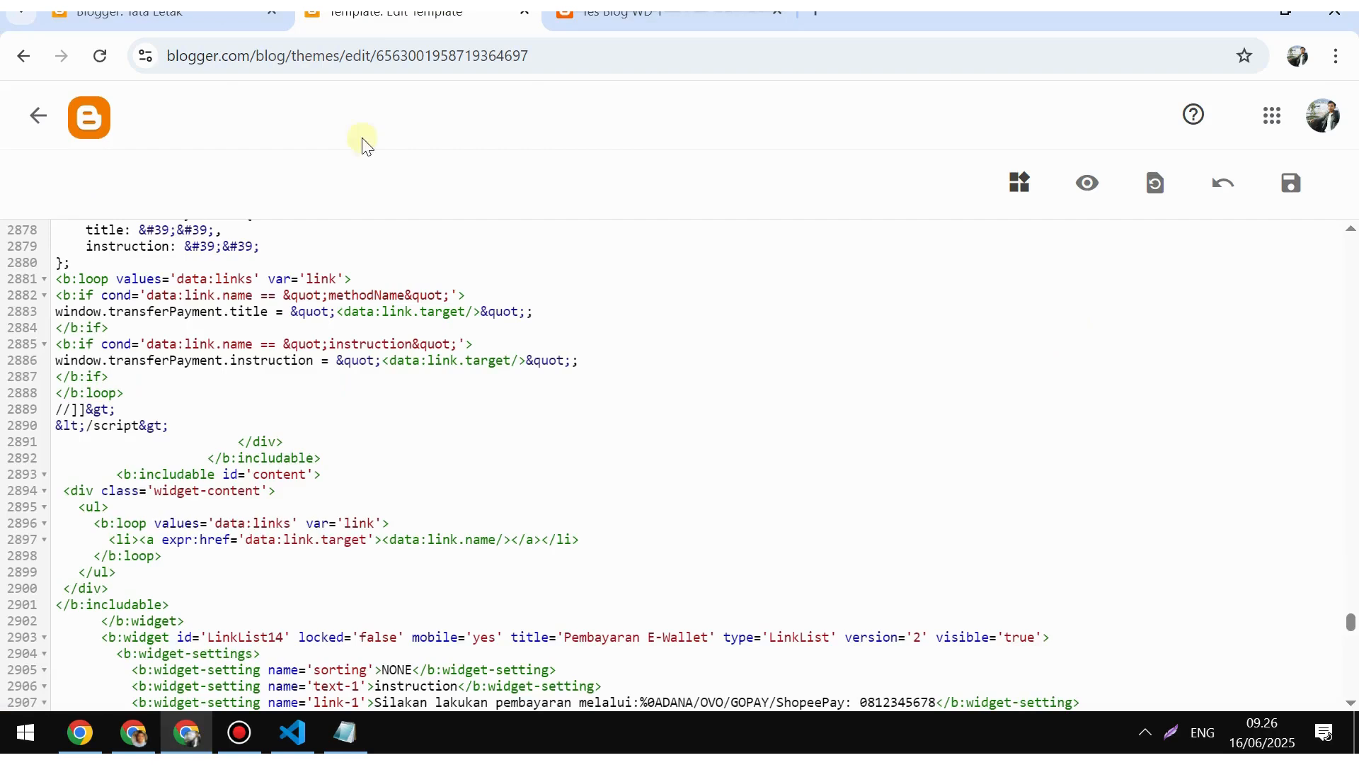
{"action": "left_click", "coordinate": [194, 13]}
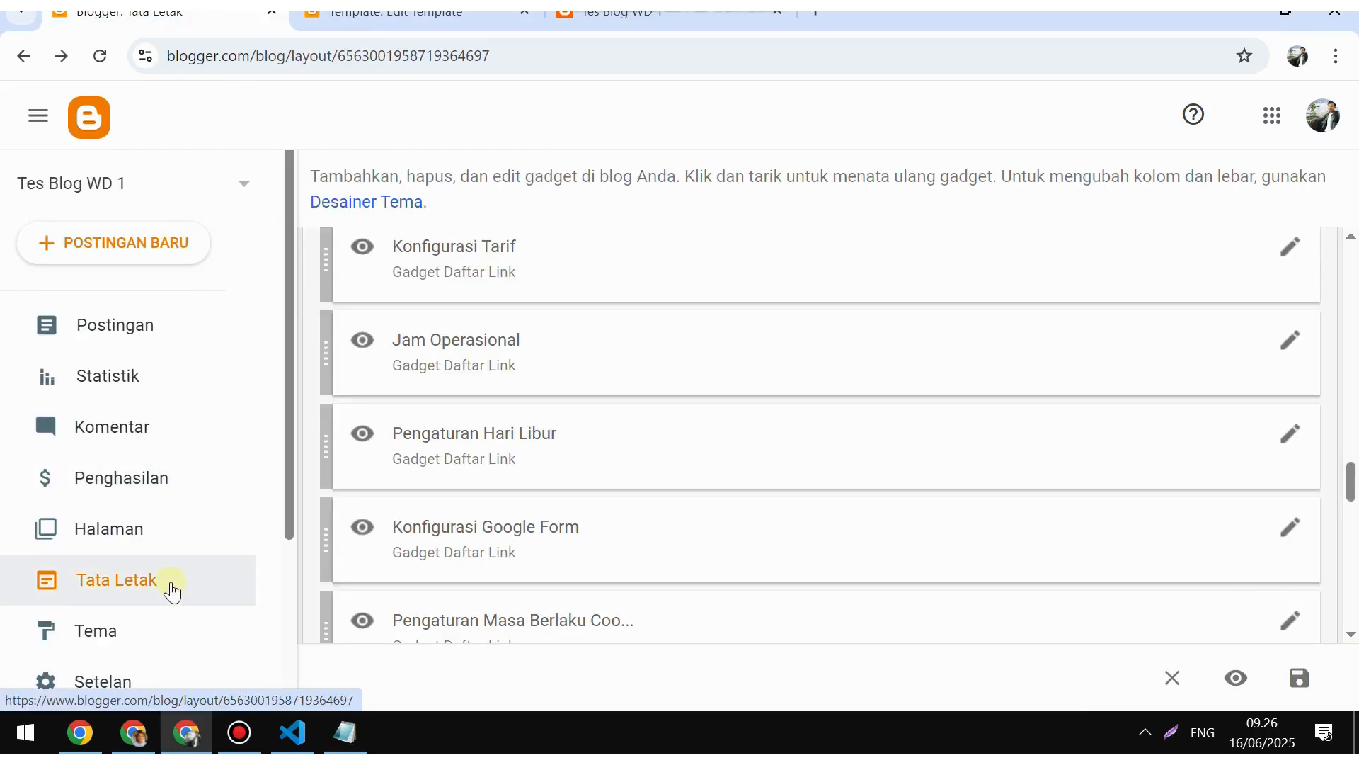
{"action": "scroll", "coordinate": [170, 584], "scroll_direction": "down", "scroll_amount": 2}
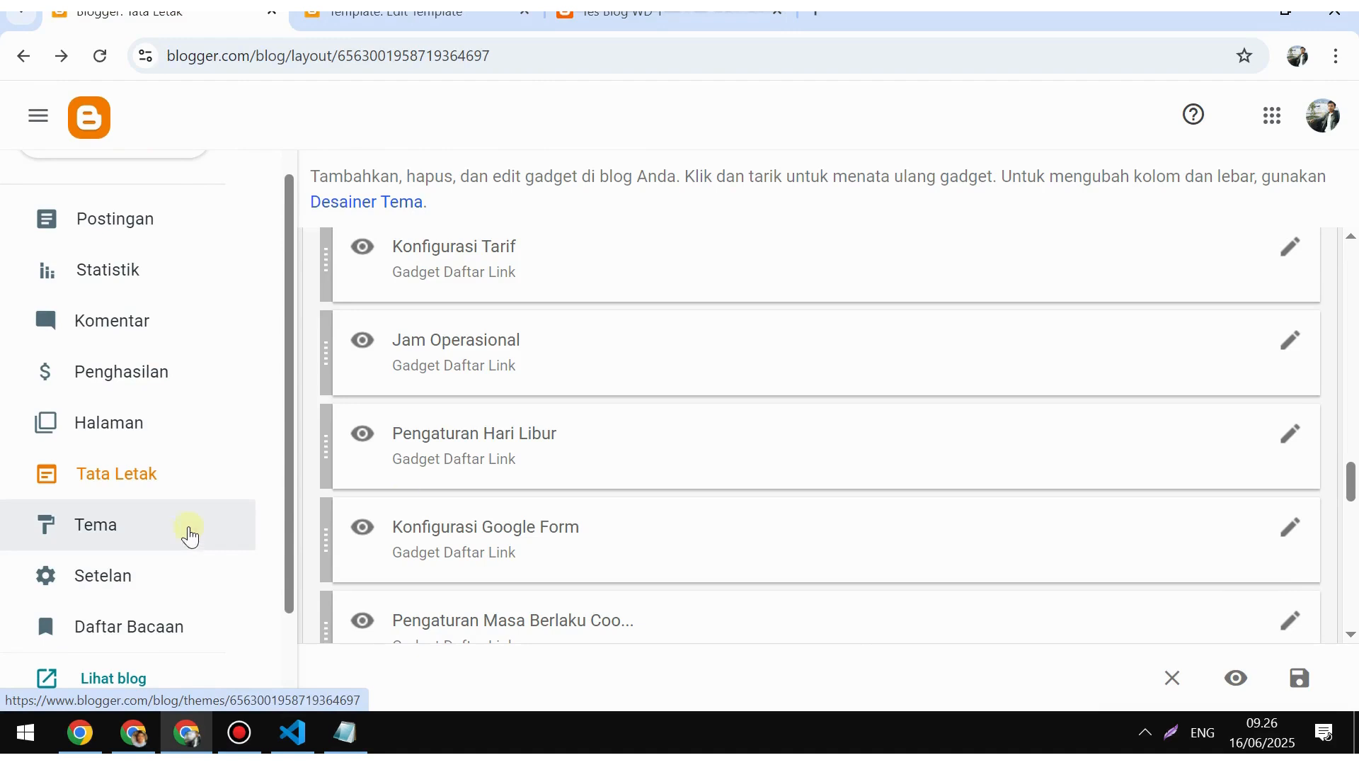
{"action": "scroll", "coordinate": [524, 531], "scroll_direction": "up", "scroll_amount": 15}
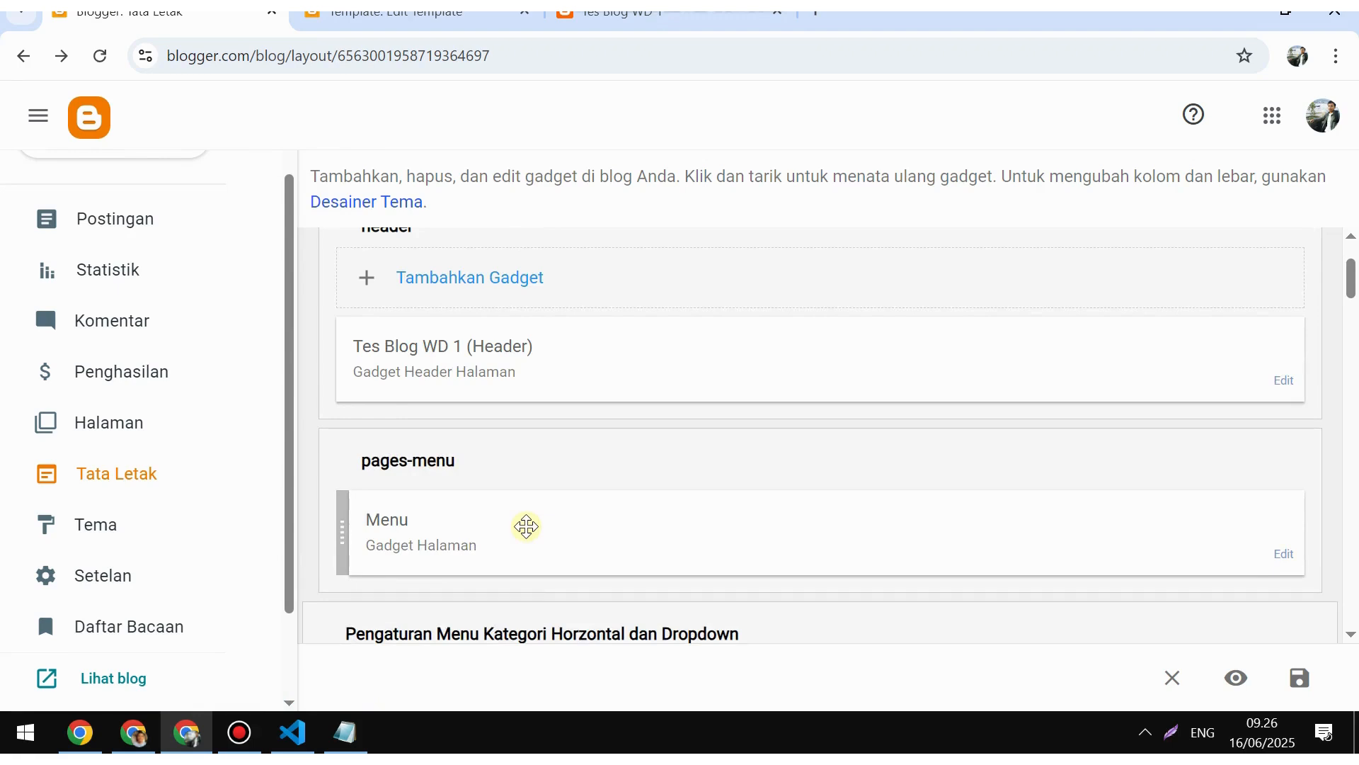
{"action": "scroll", "coordinate": [526, 527], "scroll_direction": "down", "scroll_amount": 4}
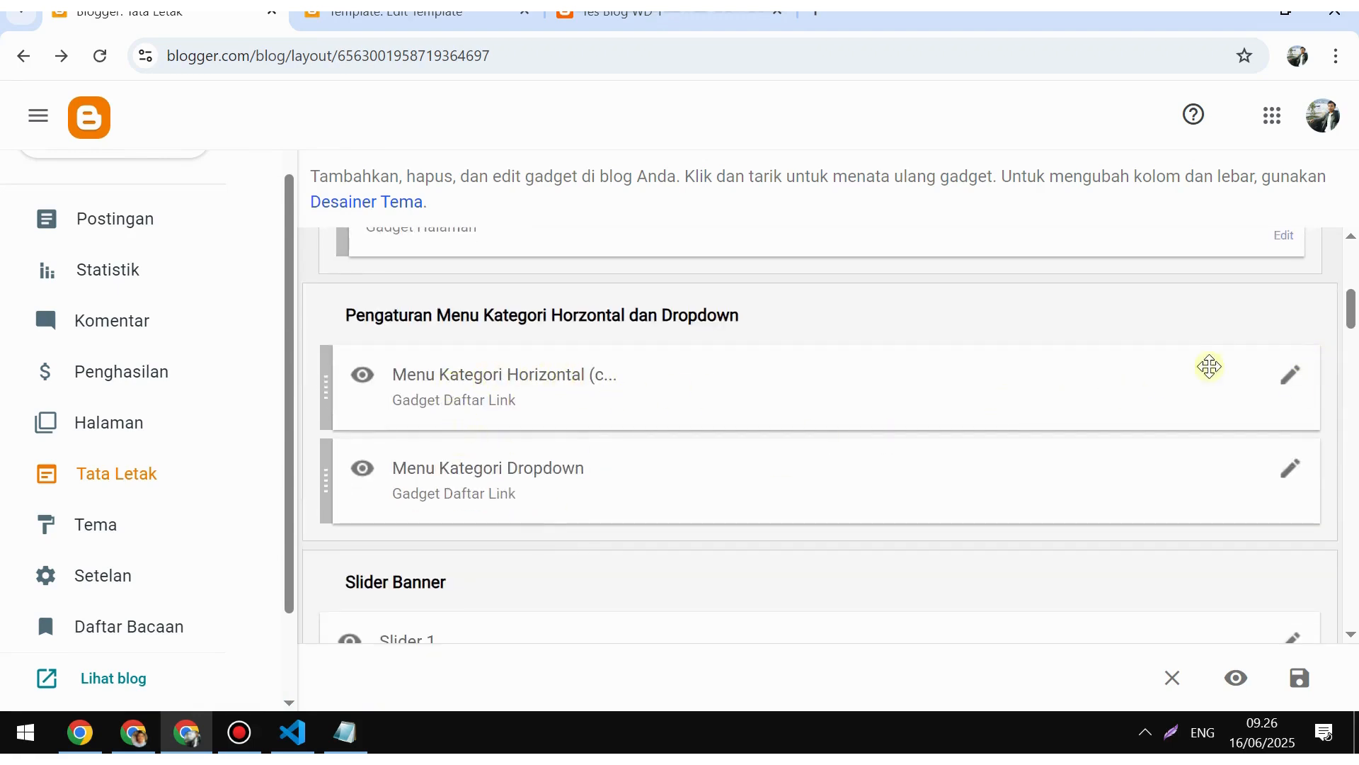
{"action": "left_click", "coordinate": [1290, 376]}
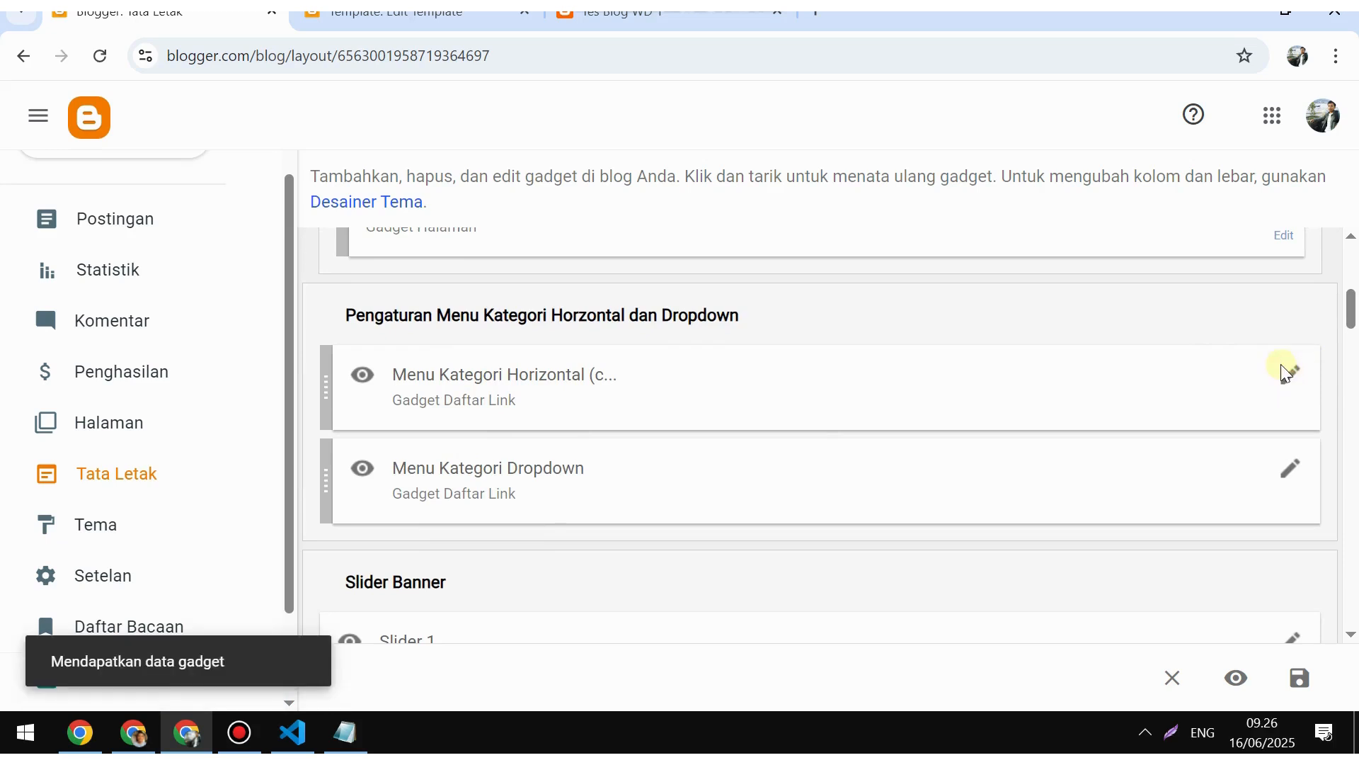
{"action": "scroll", "coordinate": [753, 446], "scroll_direction": "down", "scroll_amount": 2}
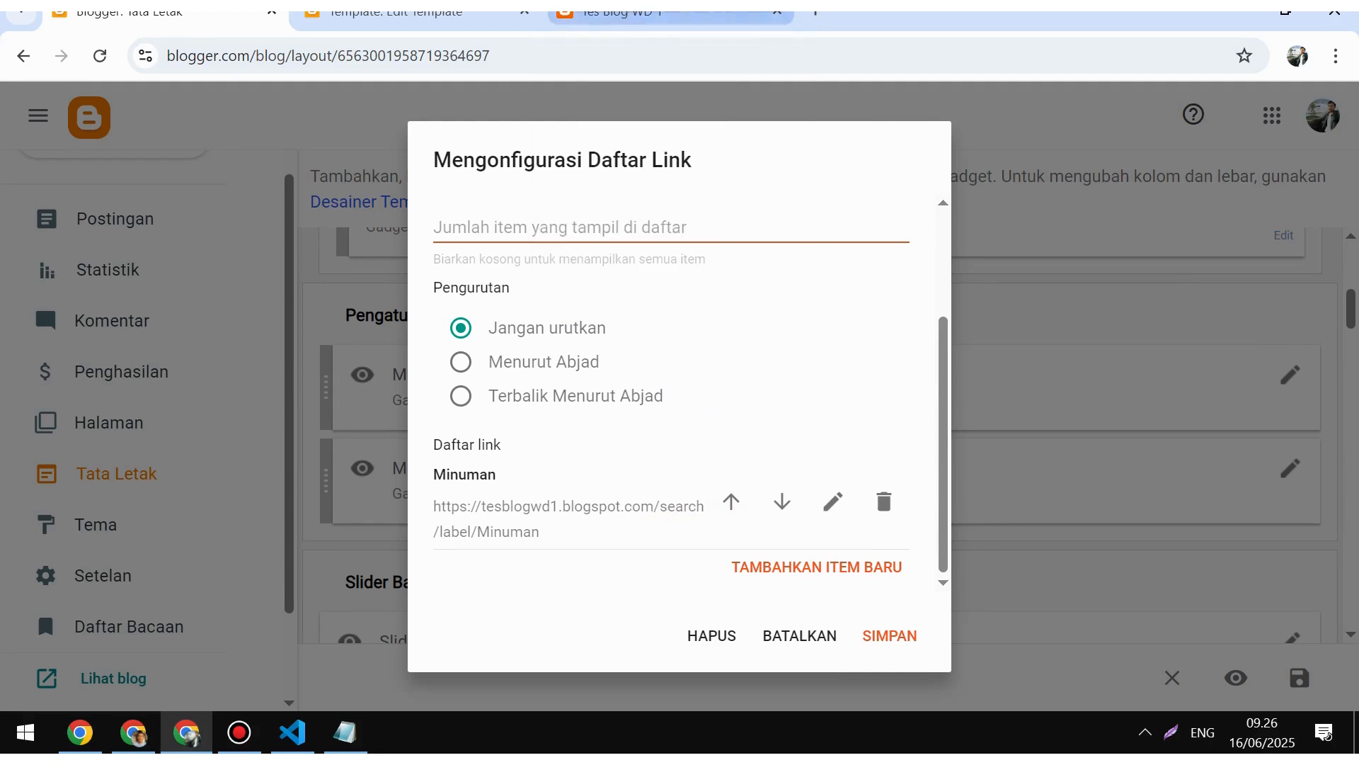
{"action": "left_click", "coordinate": [671, 14]}
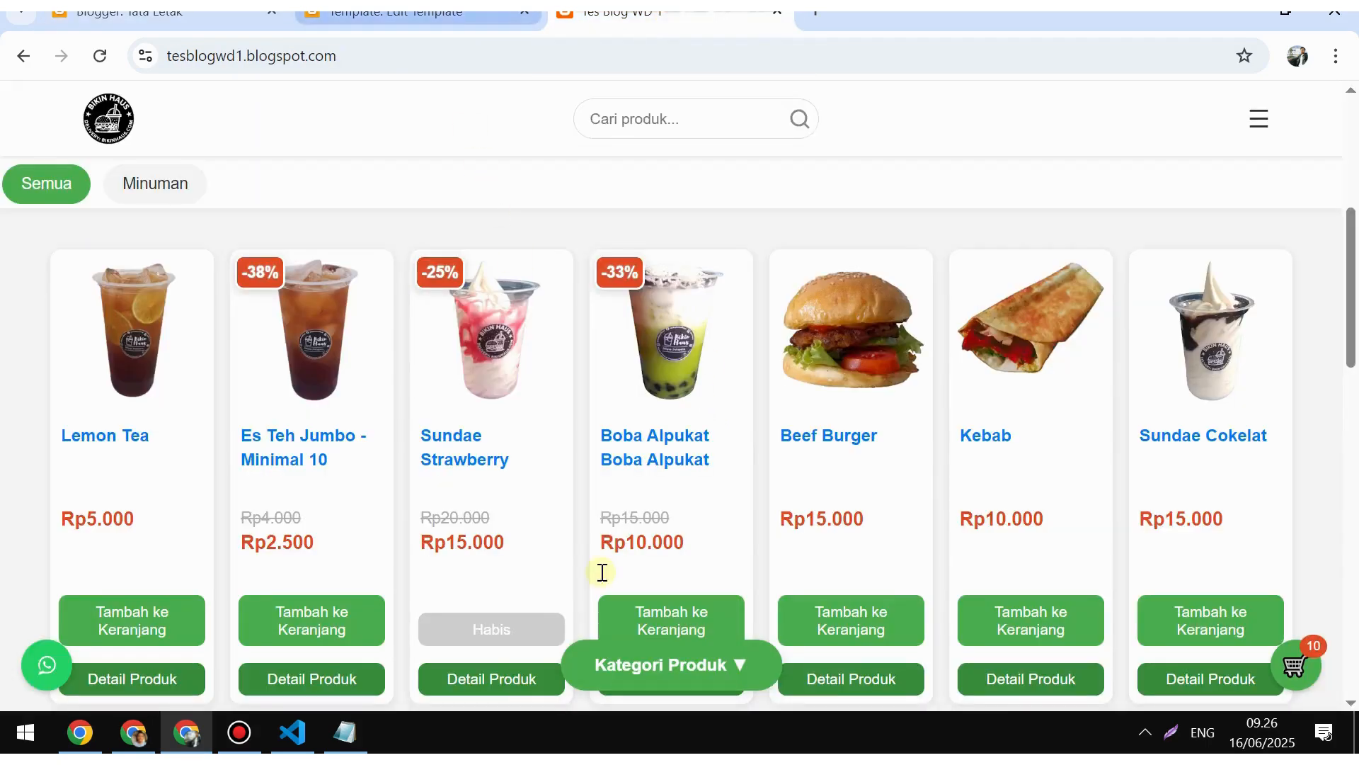
Step: Copy the link address of the Ice Cream category from the Kategori Produk dropdown on the store page
{"action": "left_click", "coordinate": [704, 669]}
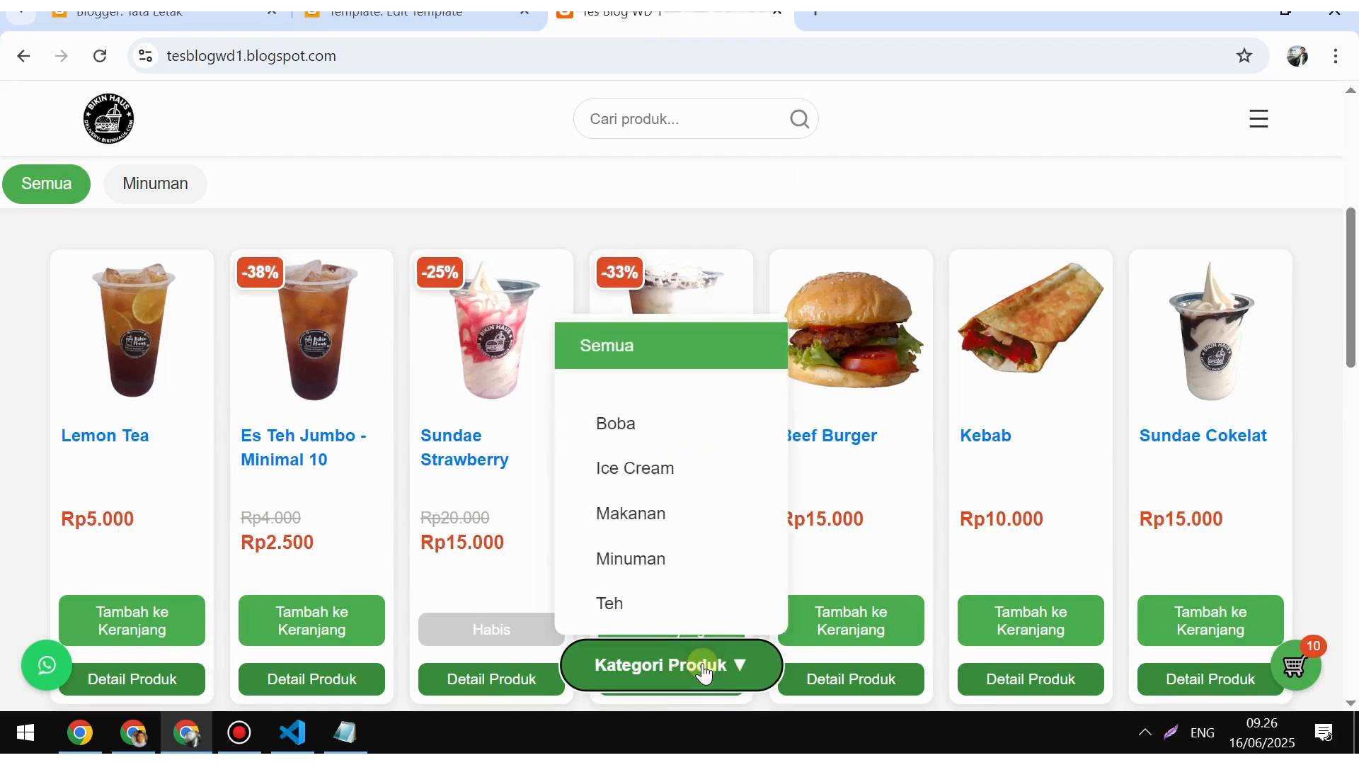
{"action": "right_click", "coordinate": [657, 473]}
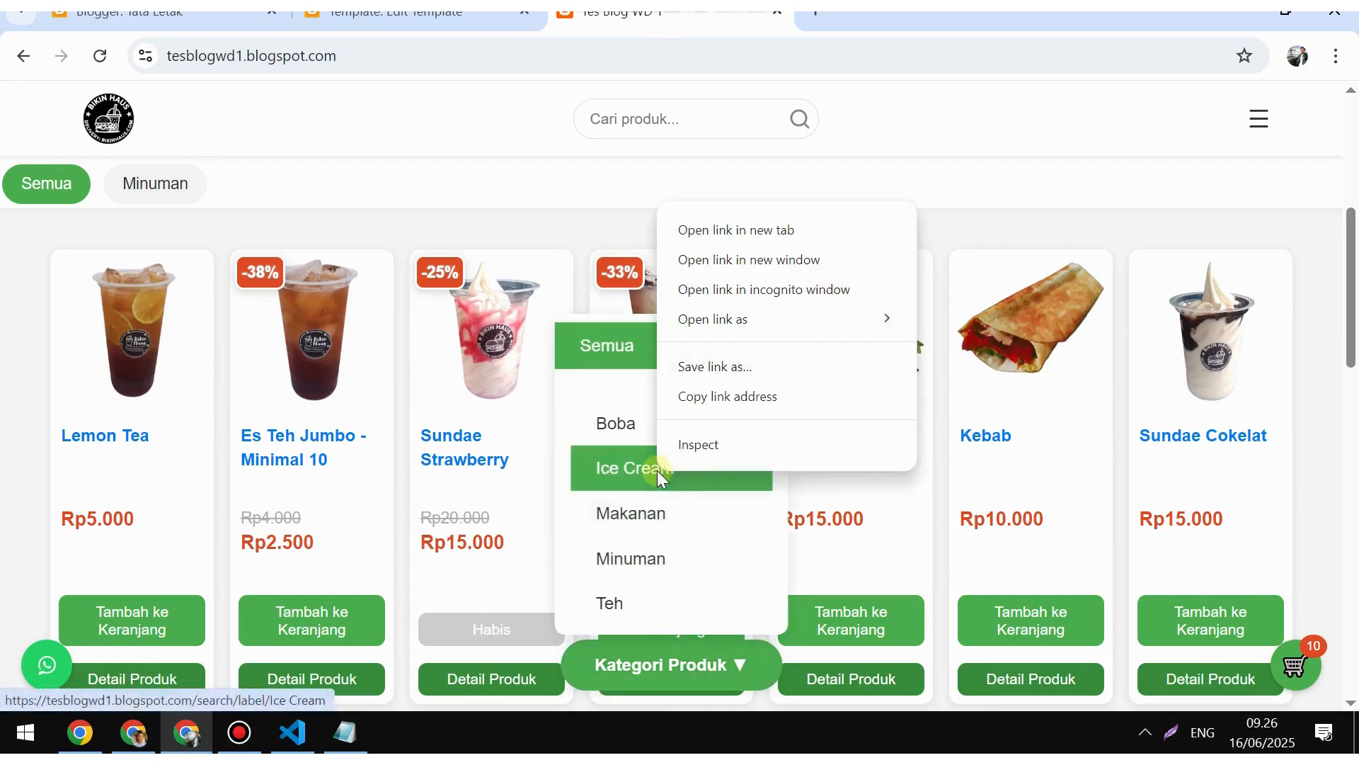
{"action": "left_click", "coordinate": [712, 402]}
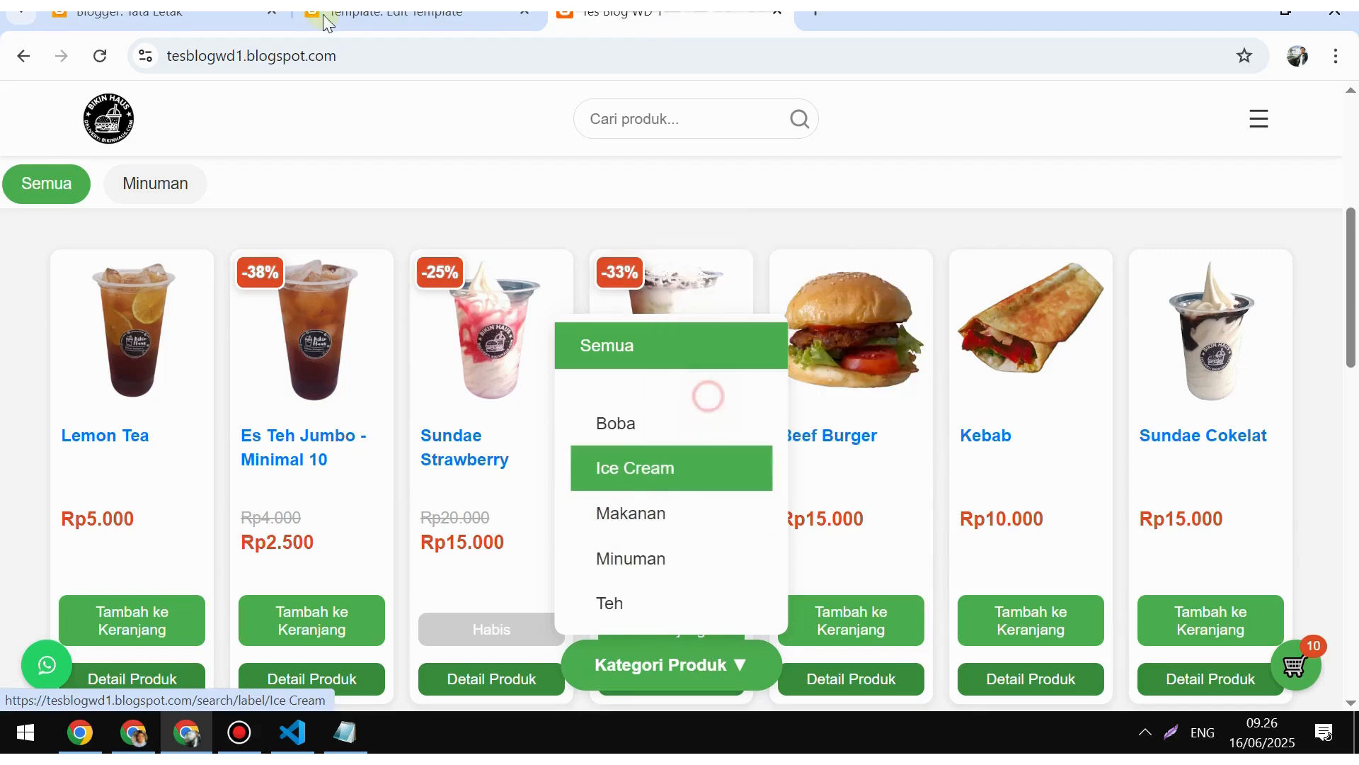
Step: Return to the Blogger layout and add a new item named "Ice Cream" to the horizontal category menu's link list
{"action": "left_click", "coordinate": [391, 29]}
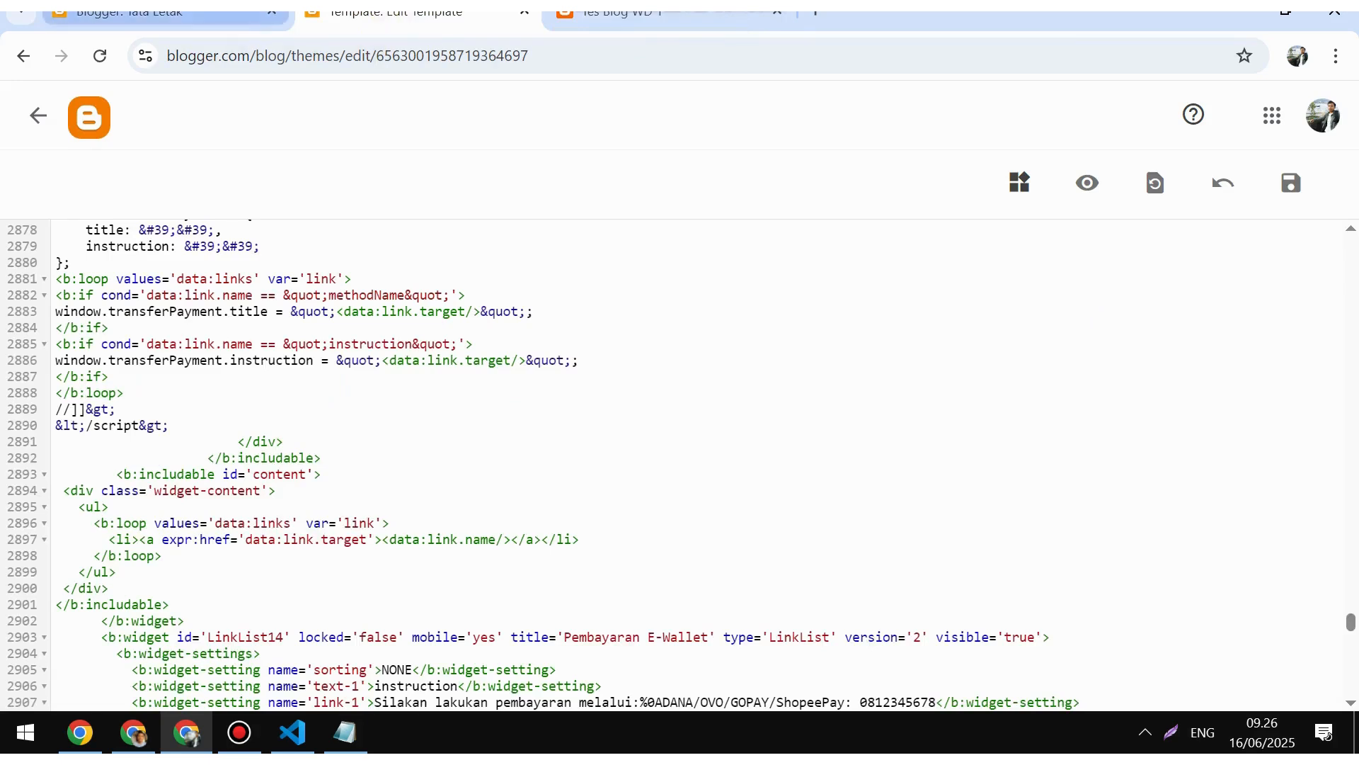
{"action": "left_click", "coordinate": [156, 16]}
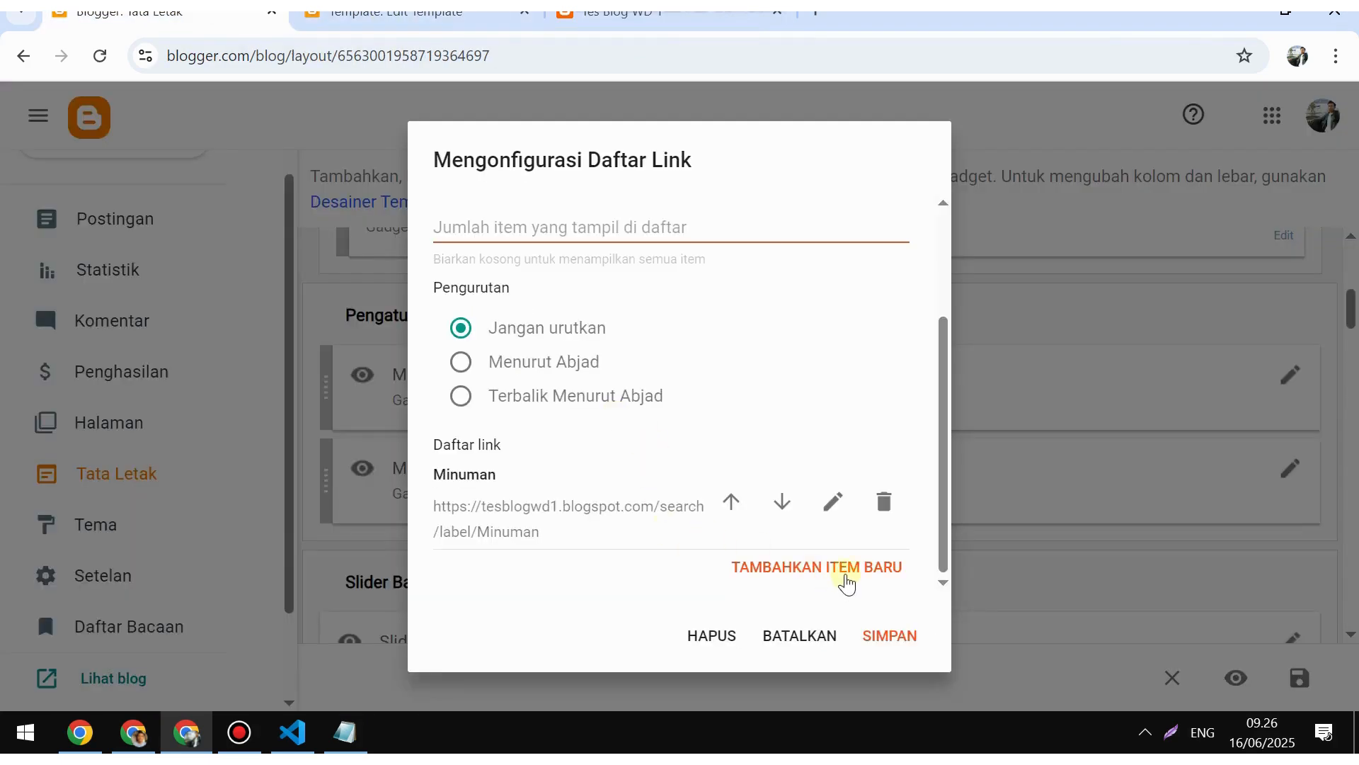
{"action": "left_click", "coordinate": [841, 580]}
{"action": "scroll", "coordinate": [550, 531], "scroll_direction": "down", "scroll_amount": 1}
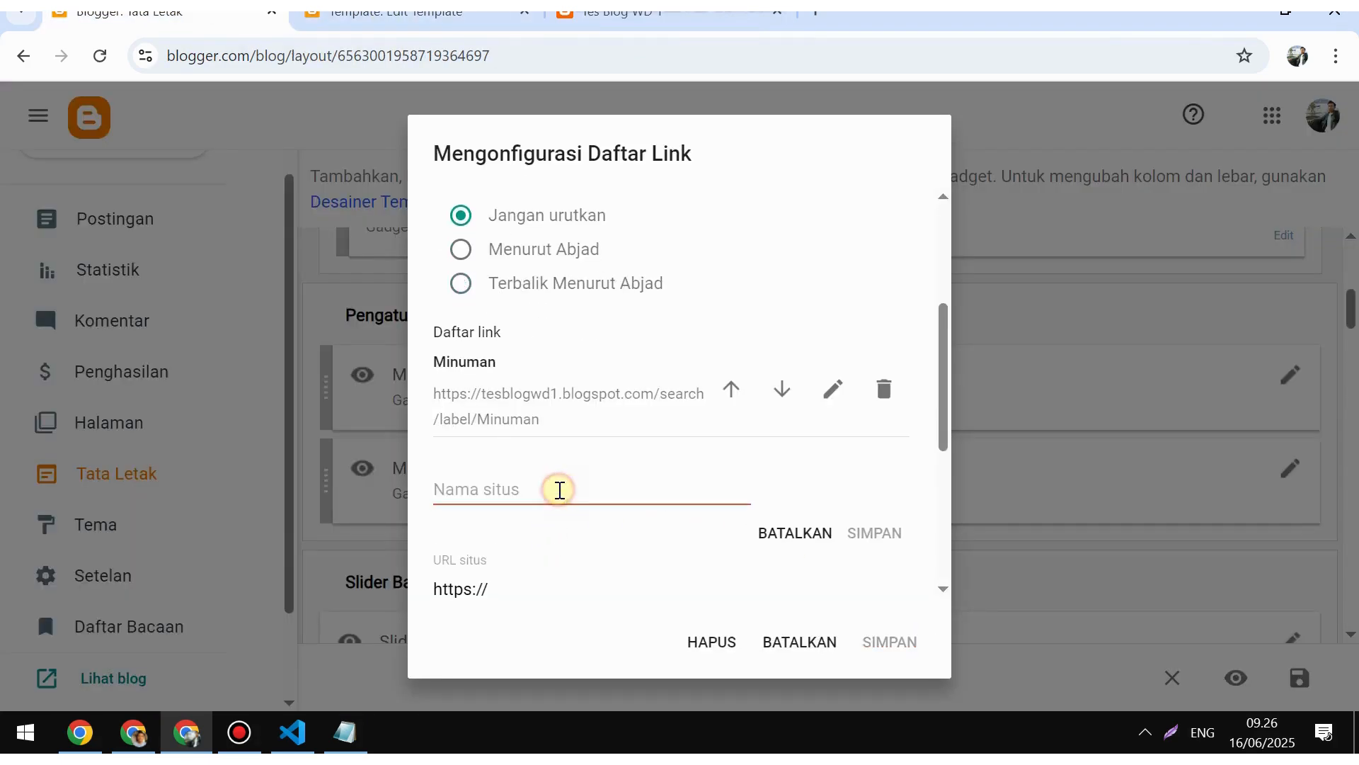
{"action": "left_click", "coordinate": [559, 489]}
{"action": "type", "text": "Ice Cream"}
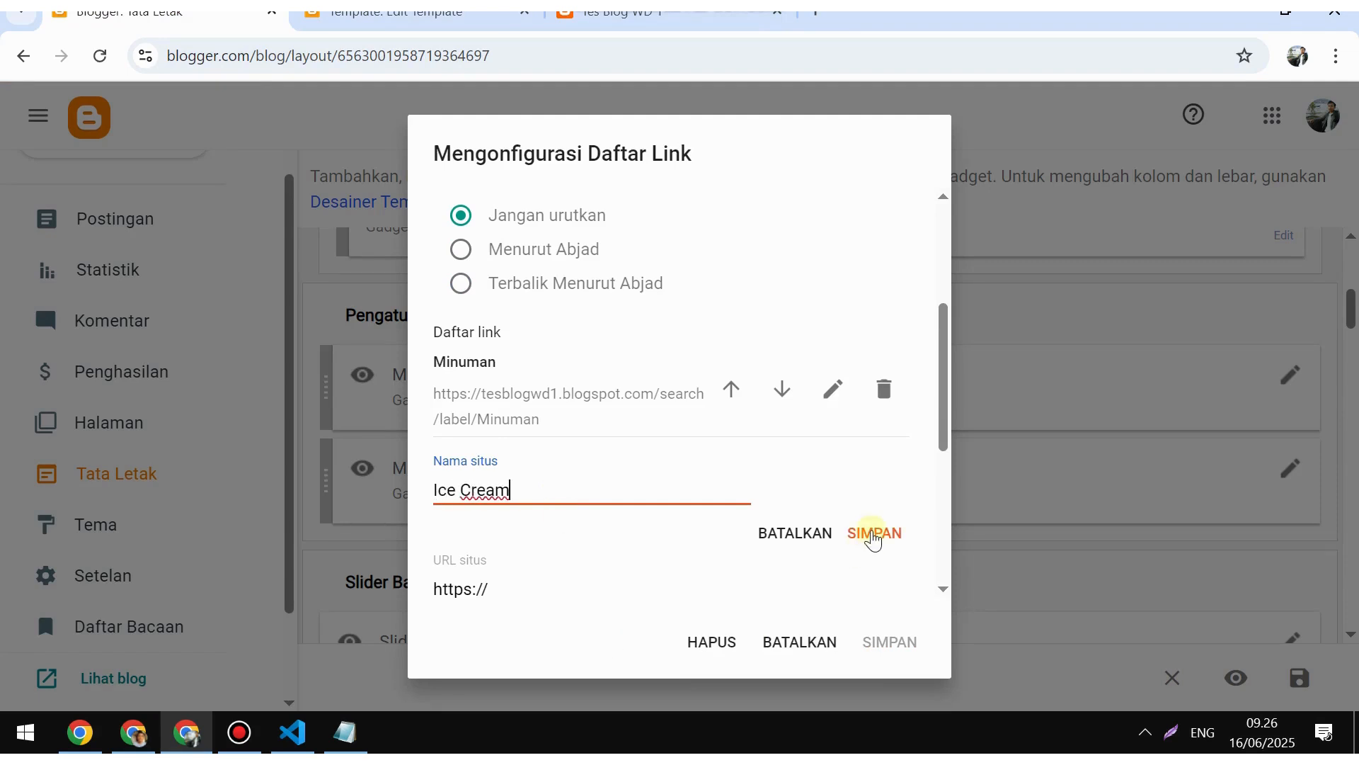
Step: Paste the copied Ice Cream label link as the new item's URL, save the item and gadget, and reload the store page
{"action": "left_click", "coordinate": [616, 588]}
{"action": "scroll", "coordinate": [575, 544], "scroll_direction": "down", "scroll_amount": 3}
{"action": "left_click", "coordinate": [546, 382]}
{"action": "key", "text": "ctrl+a"}
{"action": "key", "text": "ctrl+v"}
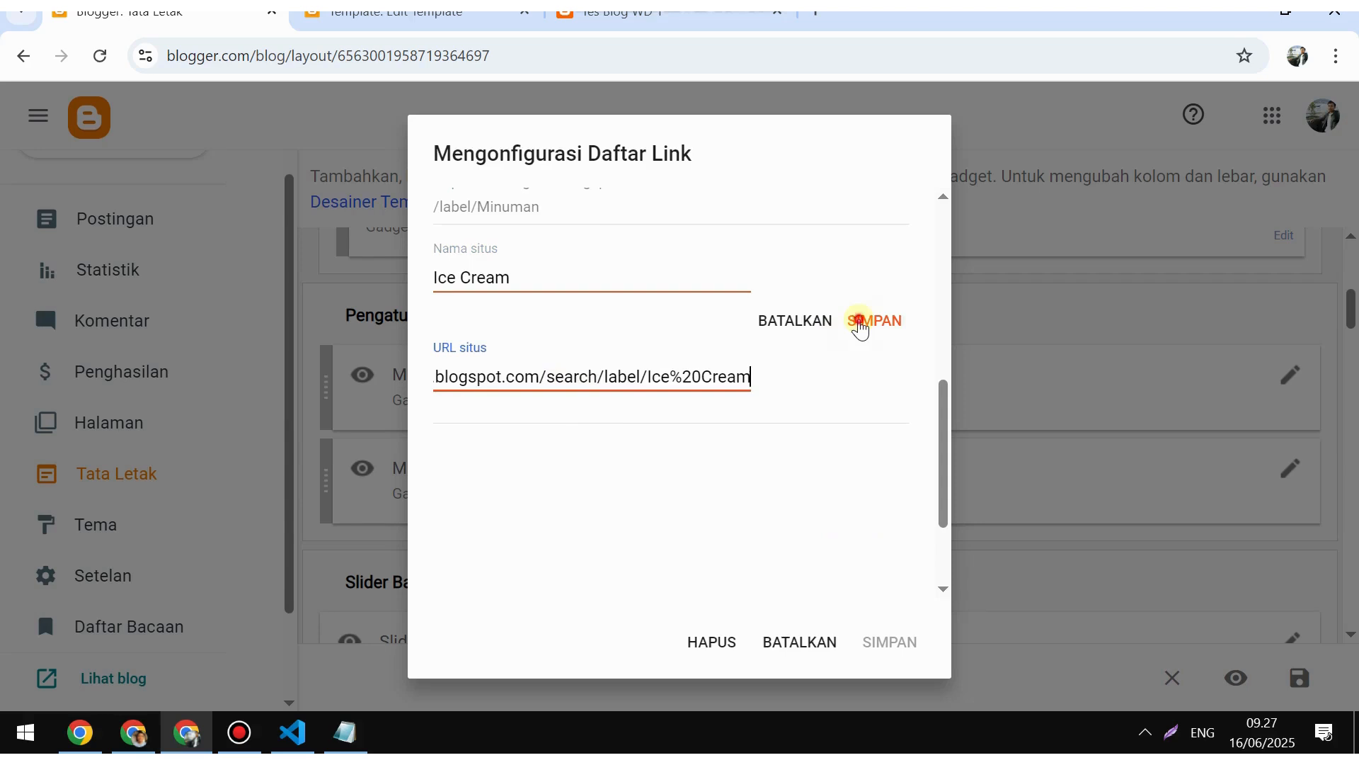
{"action": "left_click", "coordinate": [859, 322]}
{"action": "left_click", "coordinate": [881, 640]}
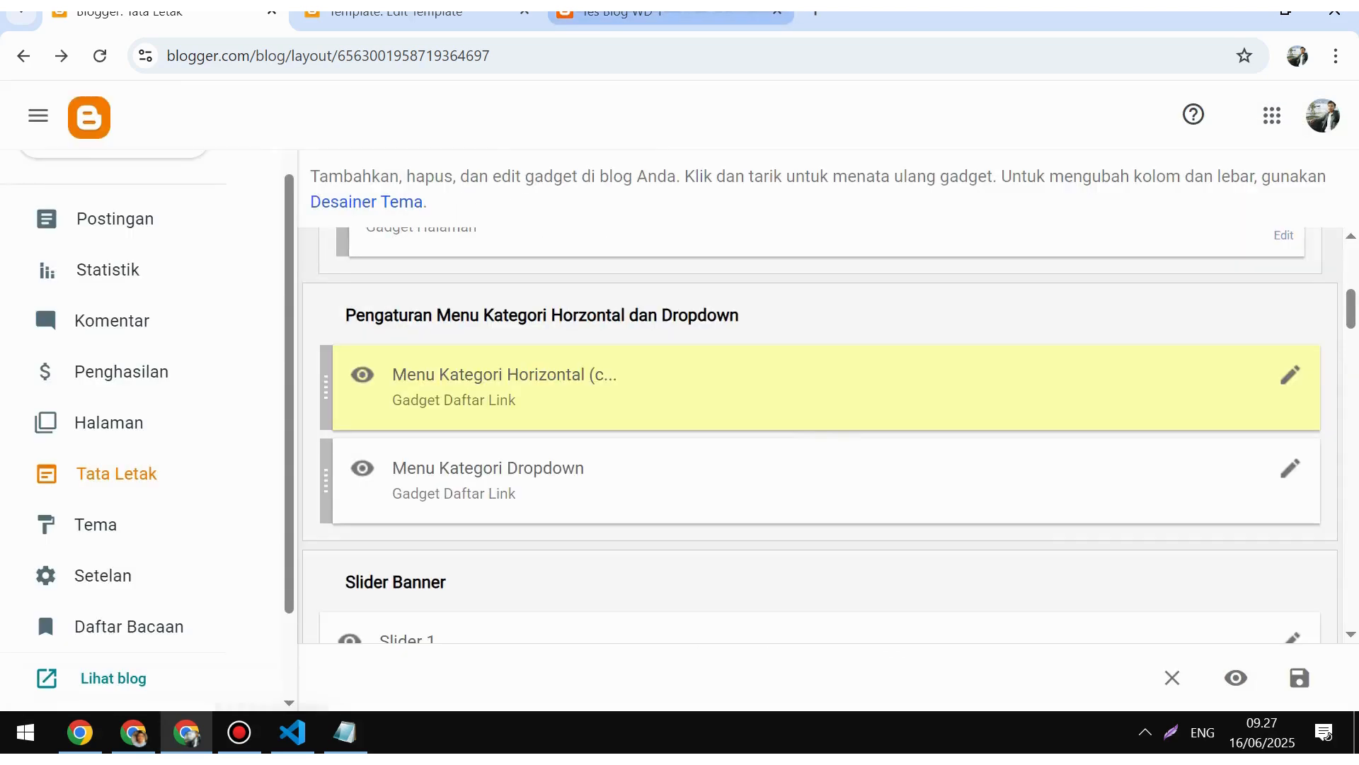
{"action": "left_click", "coordinate": [708, 12]}
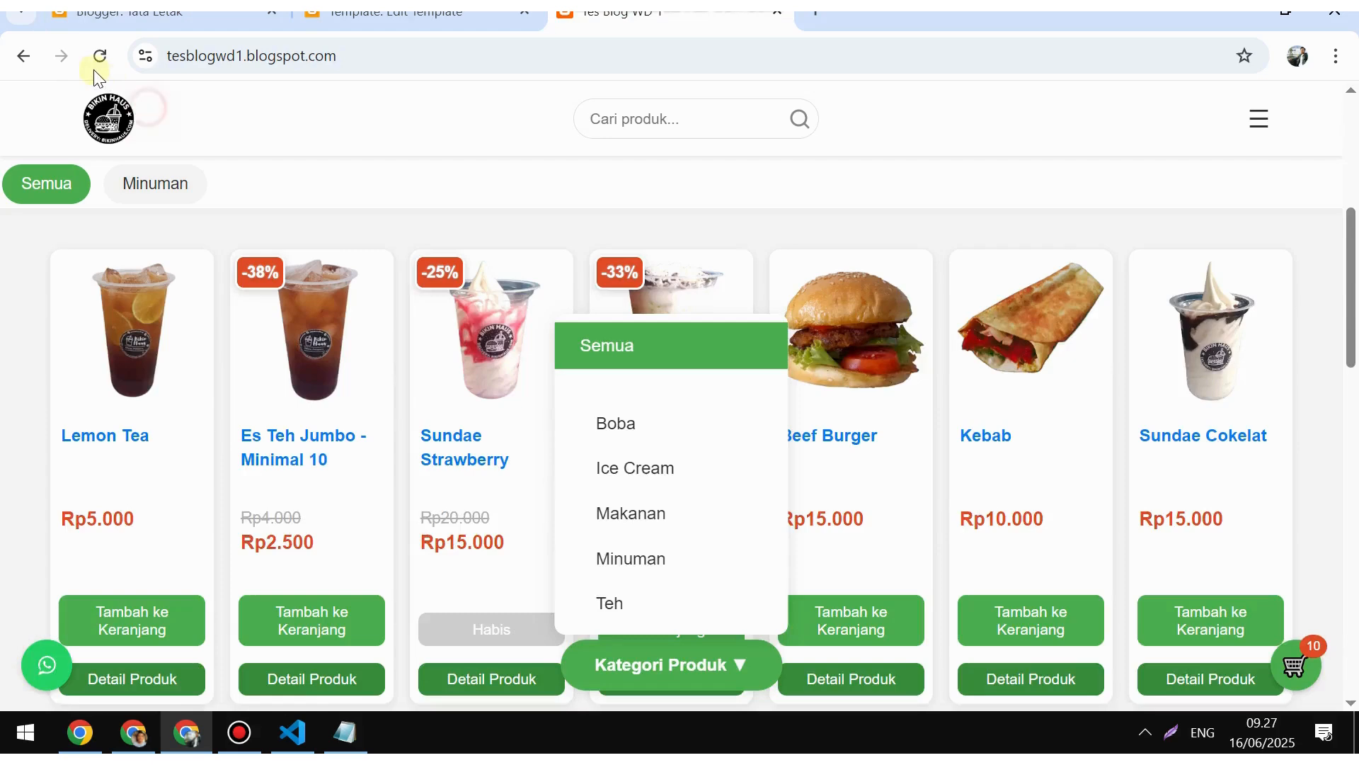
{"action": "left_click", "coordinate": [95, 70]}
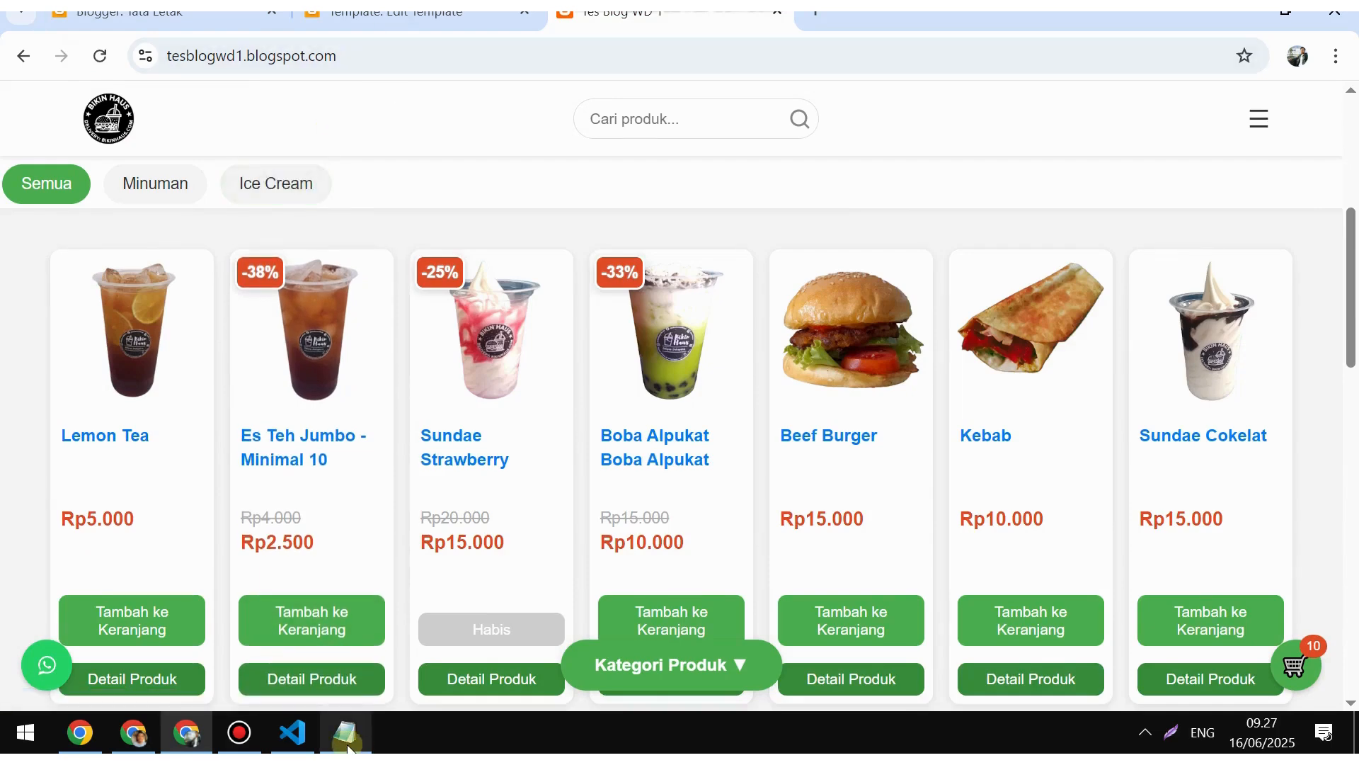
Step: Highlight "Tambah aturan menampilkan dan menyembunyikan menu dropdown kategori" in Notepad, and view the Kategori Produk dropdown on the store page in Chrome
{"action": "key", "text": "alt+Tab"}
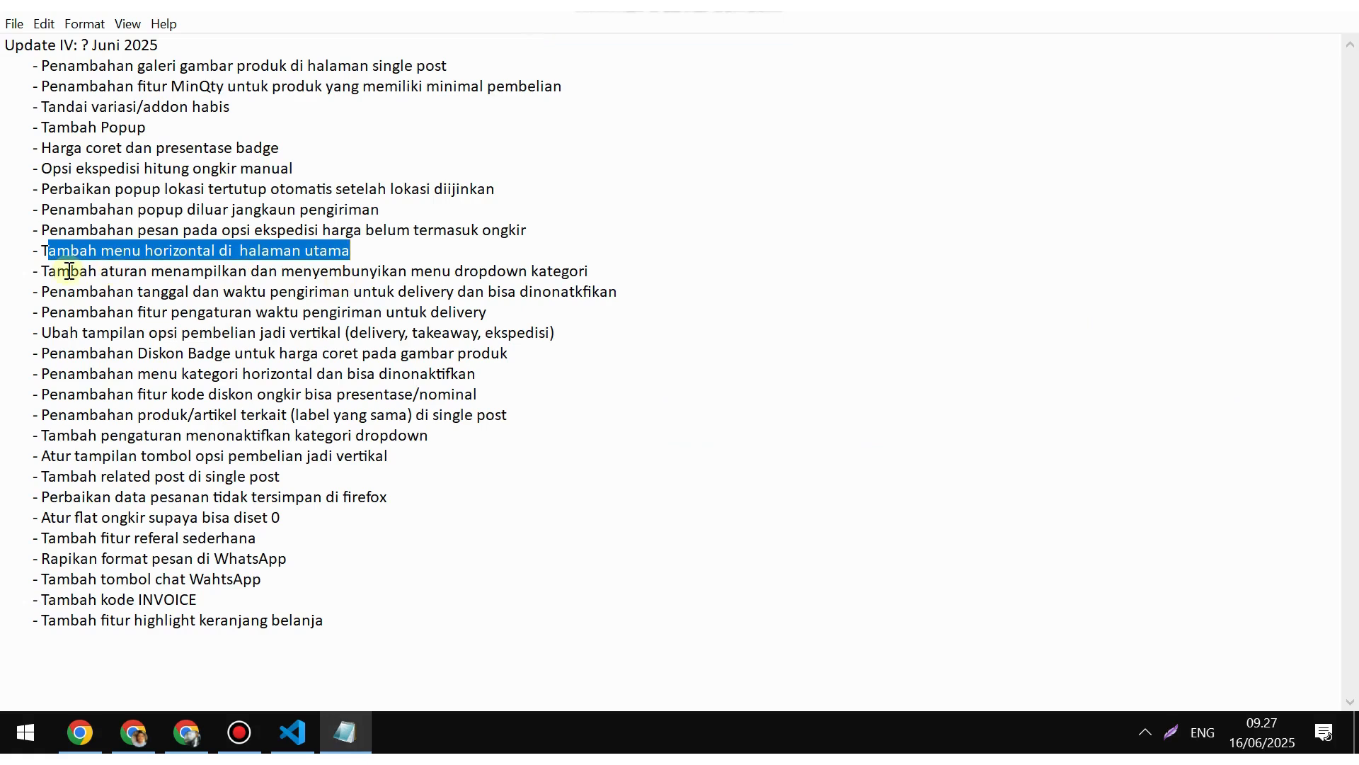
{"action": "left_click_drag", "start_coordinate": [41, 271], "coordinate": [613, 278]}
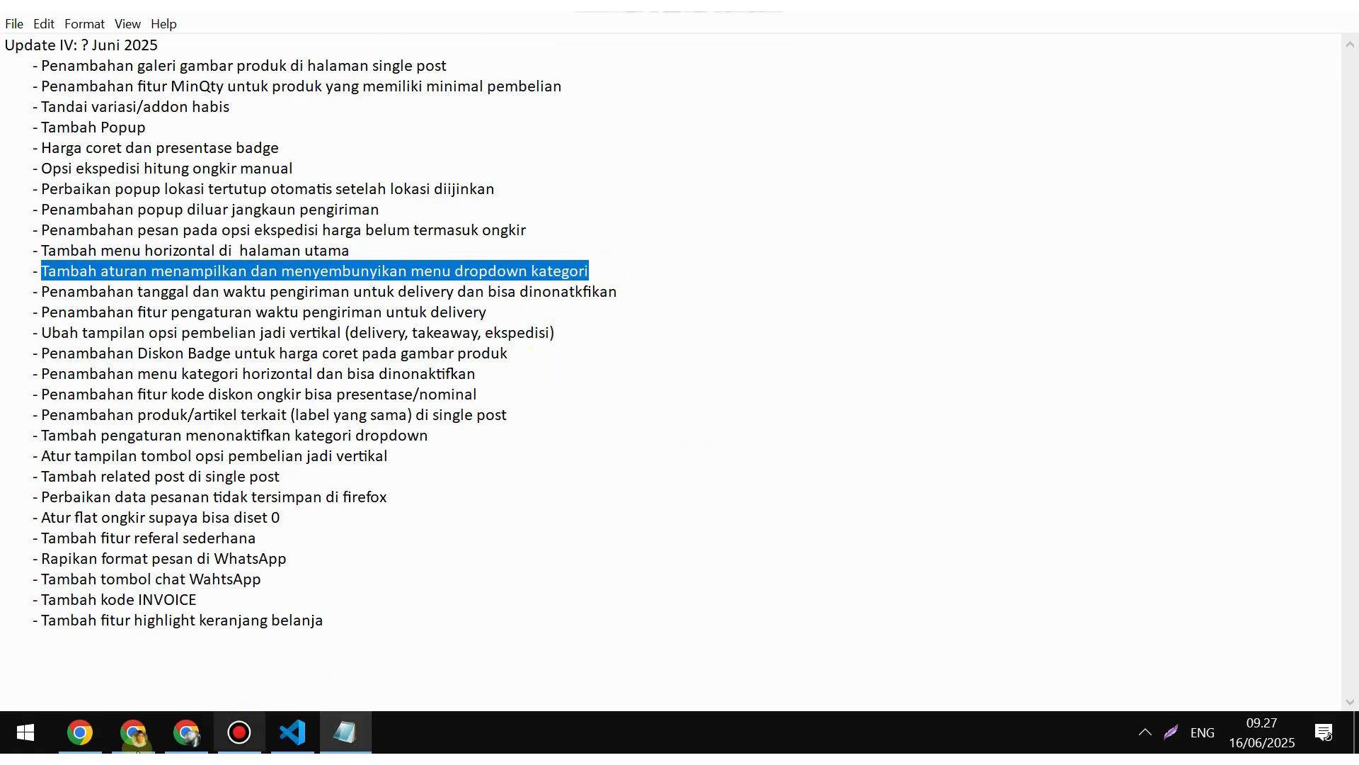
{"action": "left_click", "coordinate": [175, 745]}
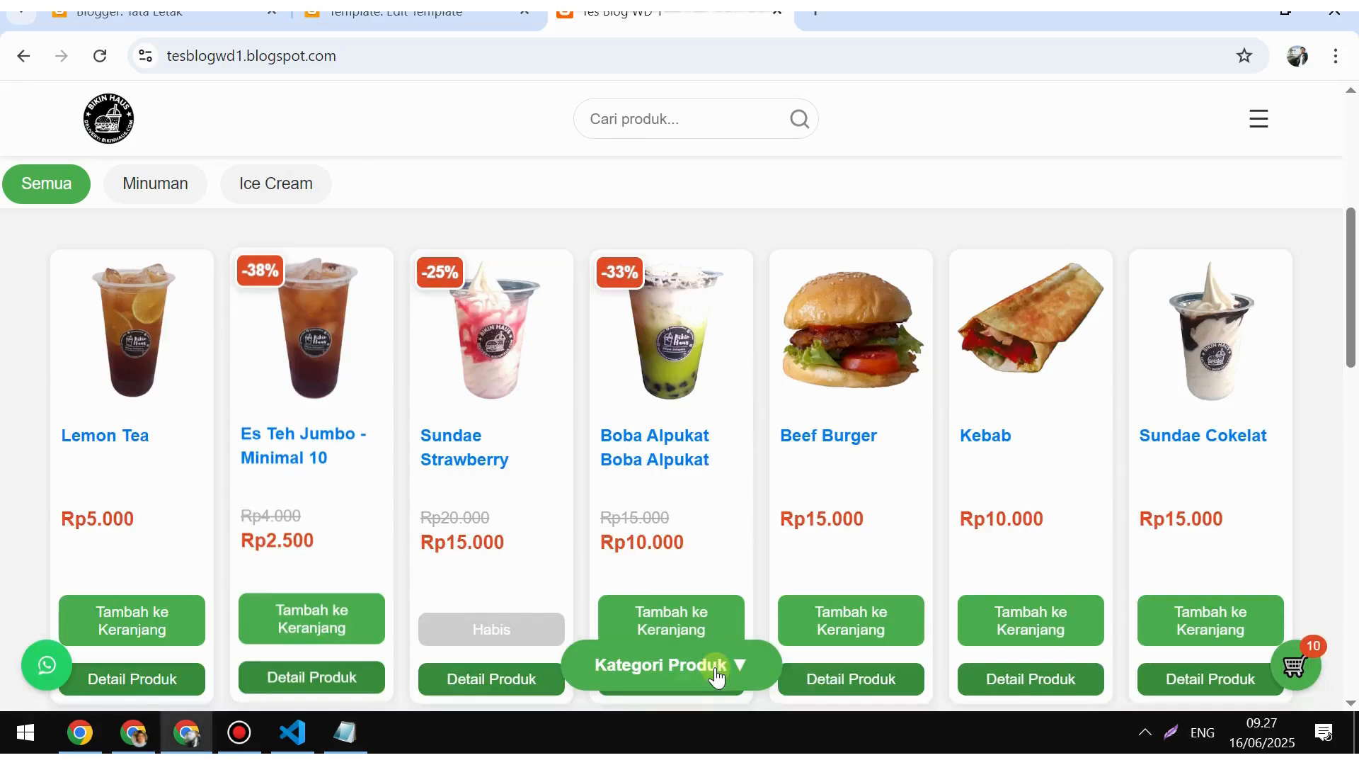
{"action": "scroll", "coordinate": [716, 676], "scroll_direction": "down", "scroll_amount": 3}
{"action": "left_click", "coordinate": [658, 666]}
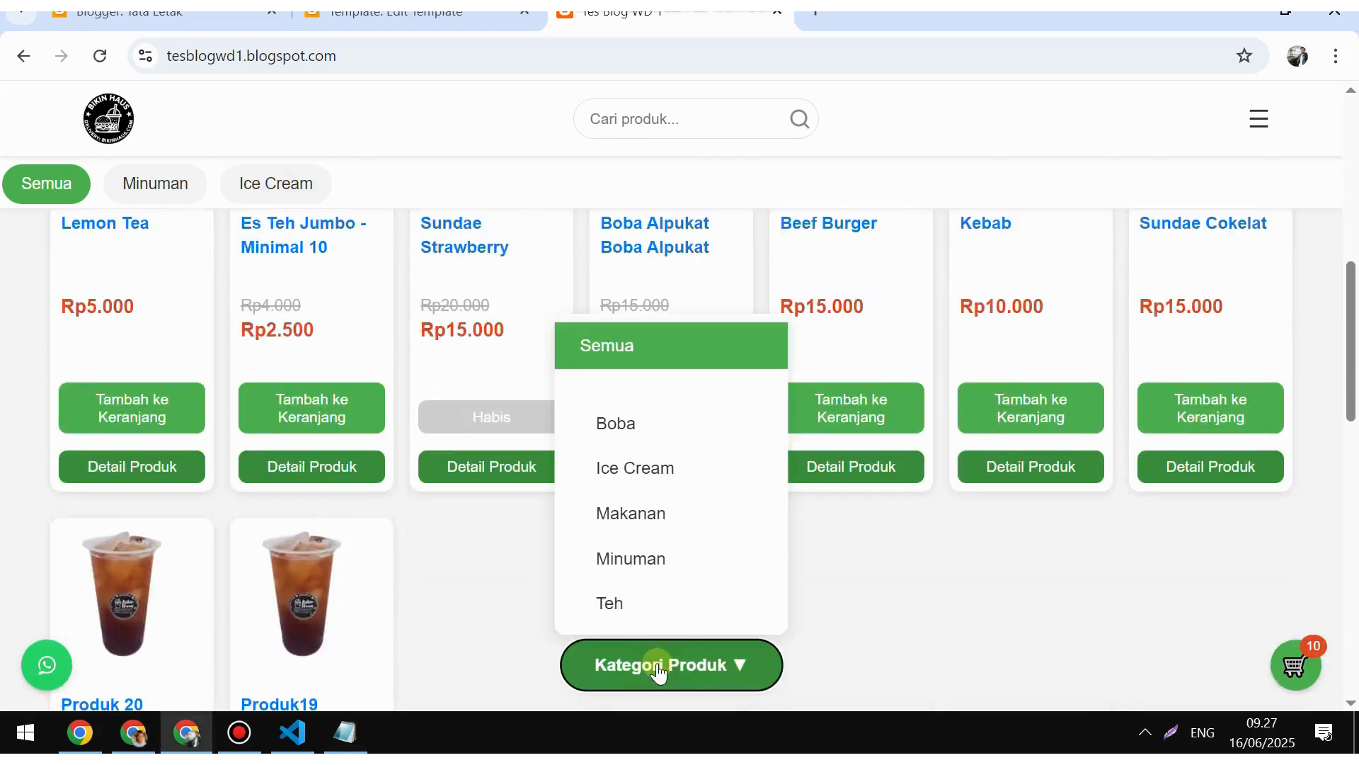
{"action": "left_click", "coordinate": [714, 674]}
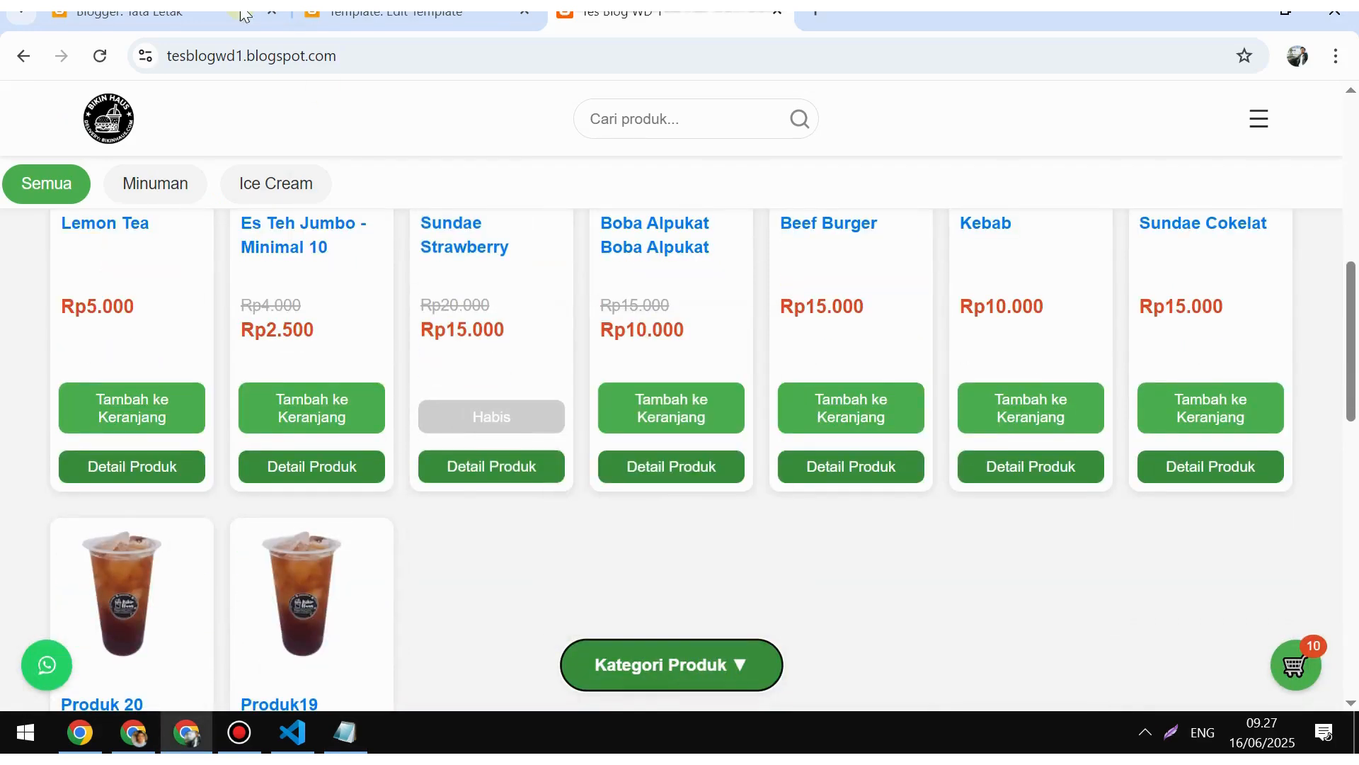
Step: Hide the Menu Kategori Dropdown gadget in the Blogger layout, save it, and reload the store page
{"action": "key", "text": "ctrl+1"}
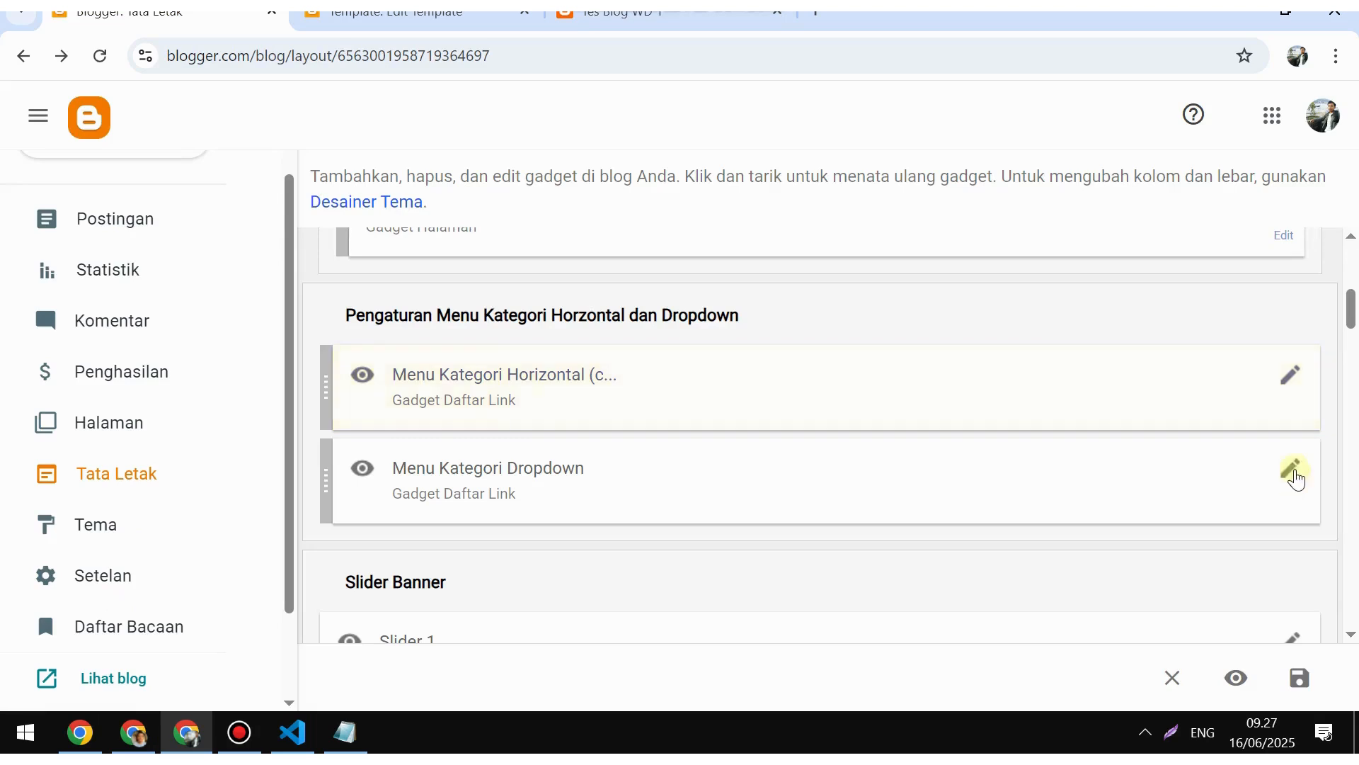
{"action": "left_click", "coordinate": [1292, 468]}
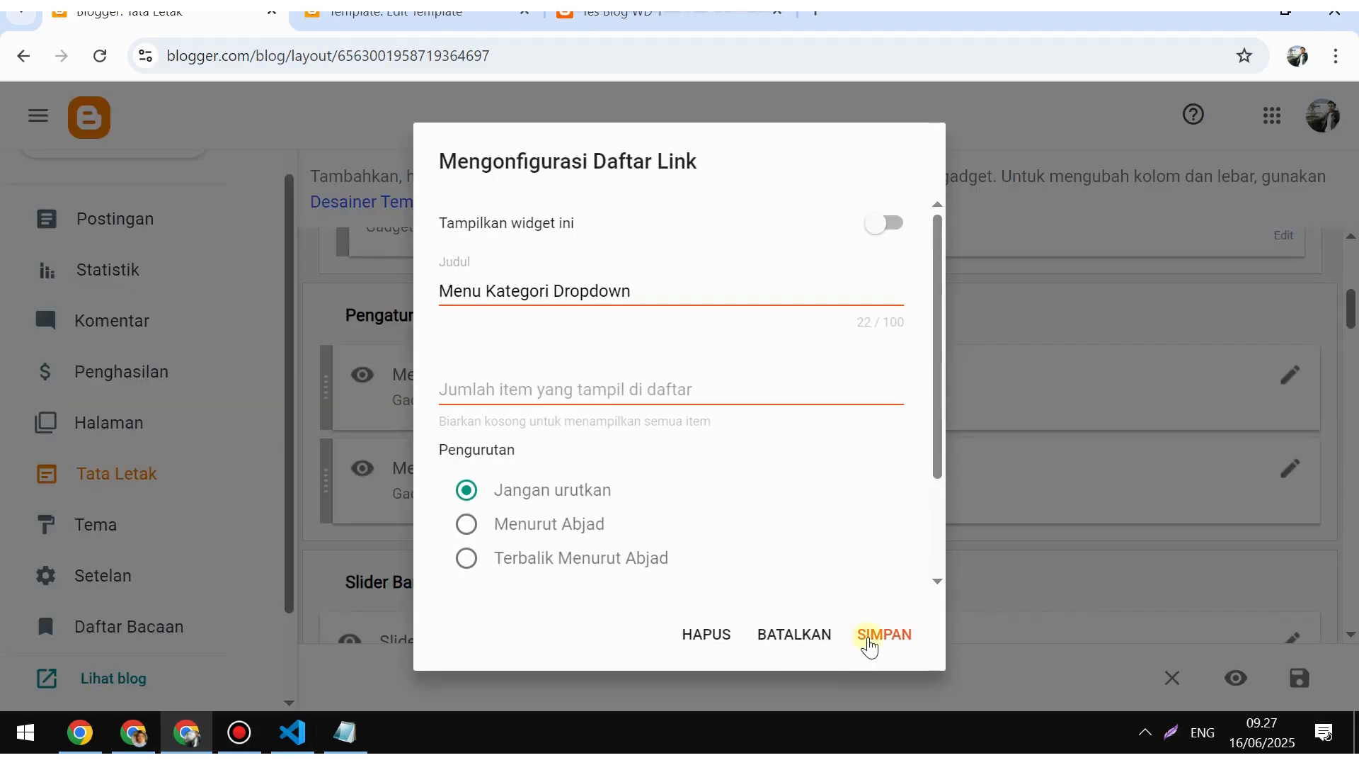
{"action": "left_click", "coordinate": [868, 637]}
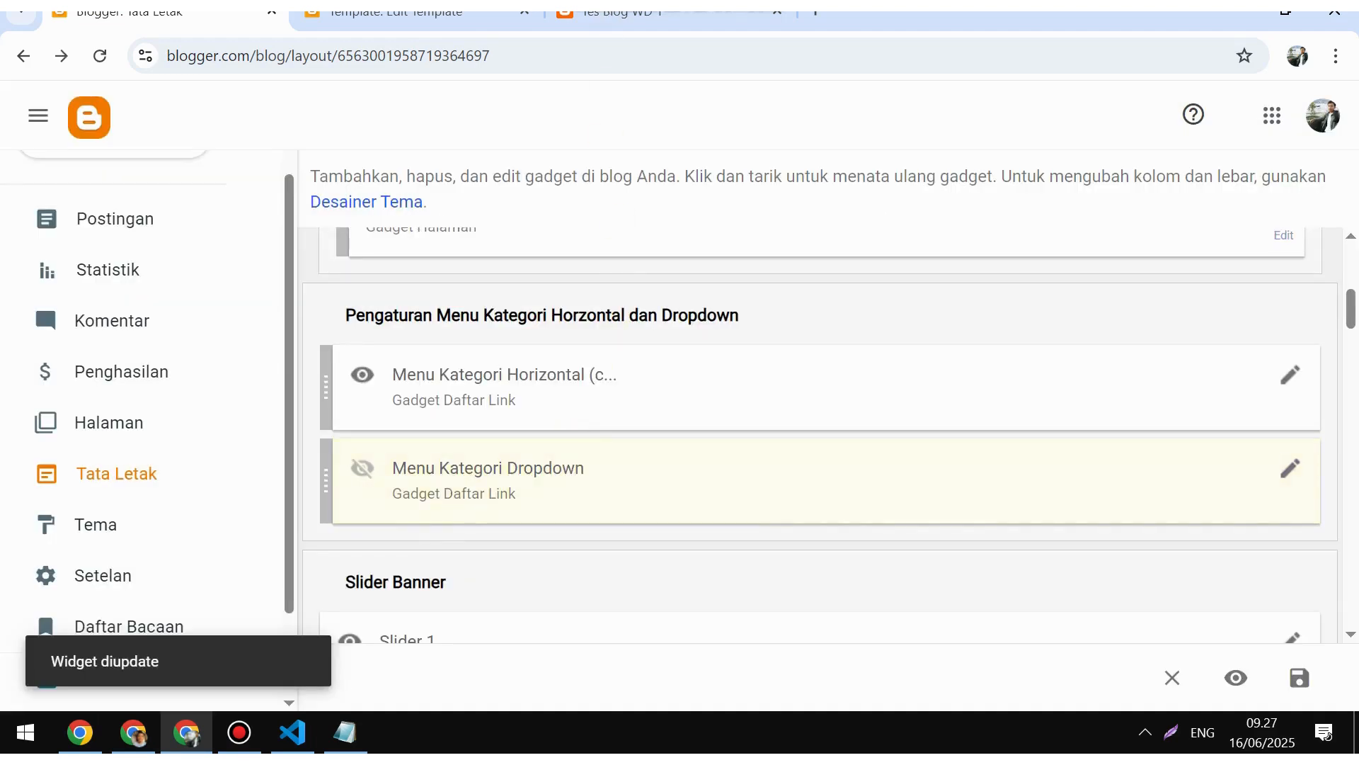
{"action": "left_click", "coordinate": [637, 15]}
{"action": "left_click", "coordinate": [95, 56]}
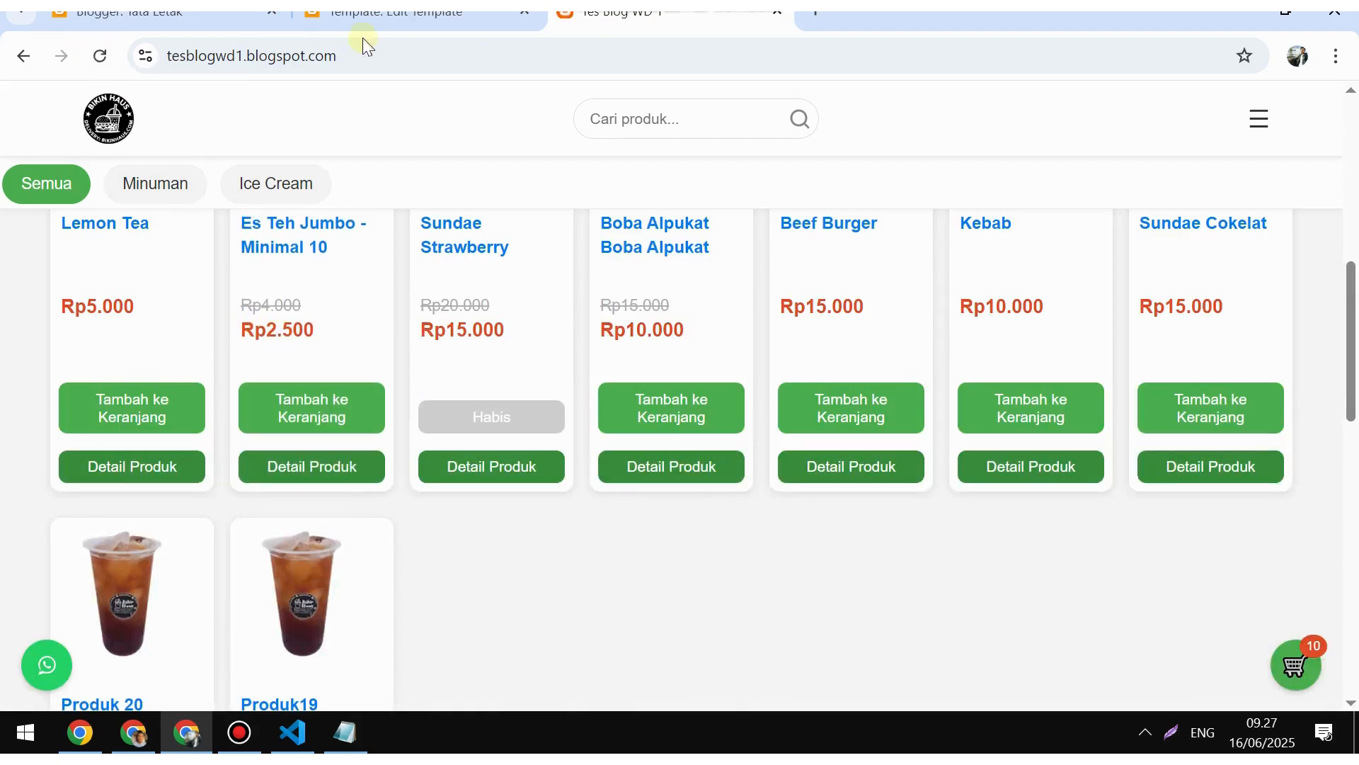
Step: Switch to Notepad, highlight the entry on delivery date and time ("Penambahan tanggal dan waktu pengiriman"), and return to the store page in Chrome
{"action": "left_click", "coordinate": [345, 731]}
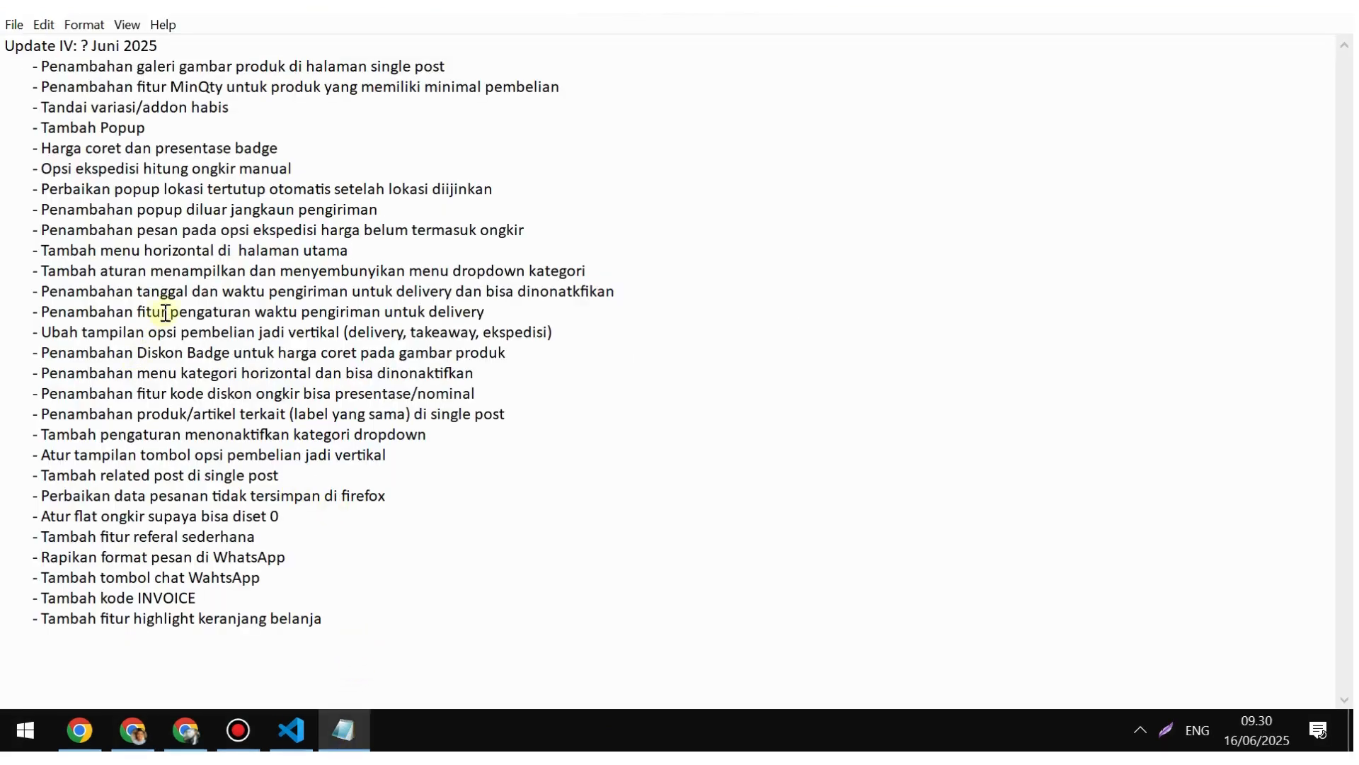
{"action": "left_click_drag", "start_coordinate": [57, 290], "coordinate": [395, 293]}
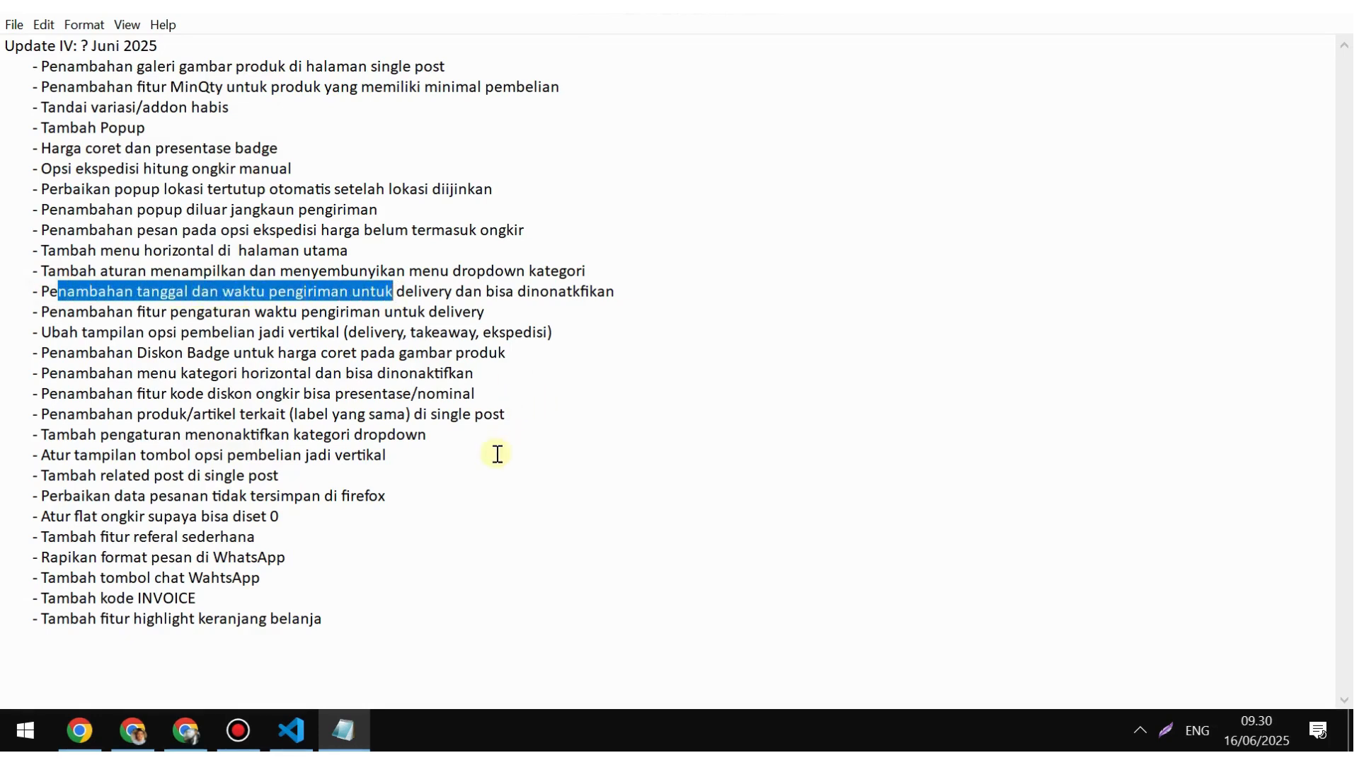
{"action": "left_click", "coordinate": [186, 730]}
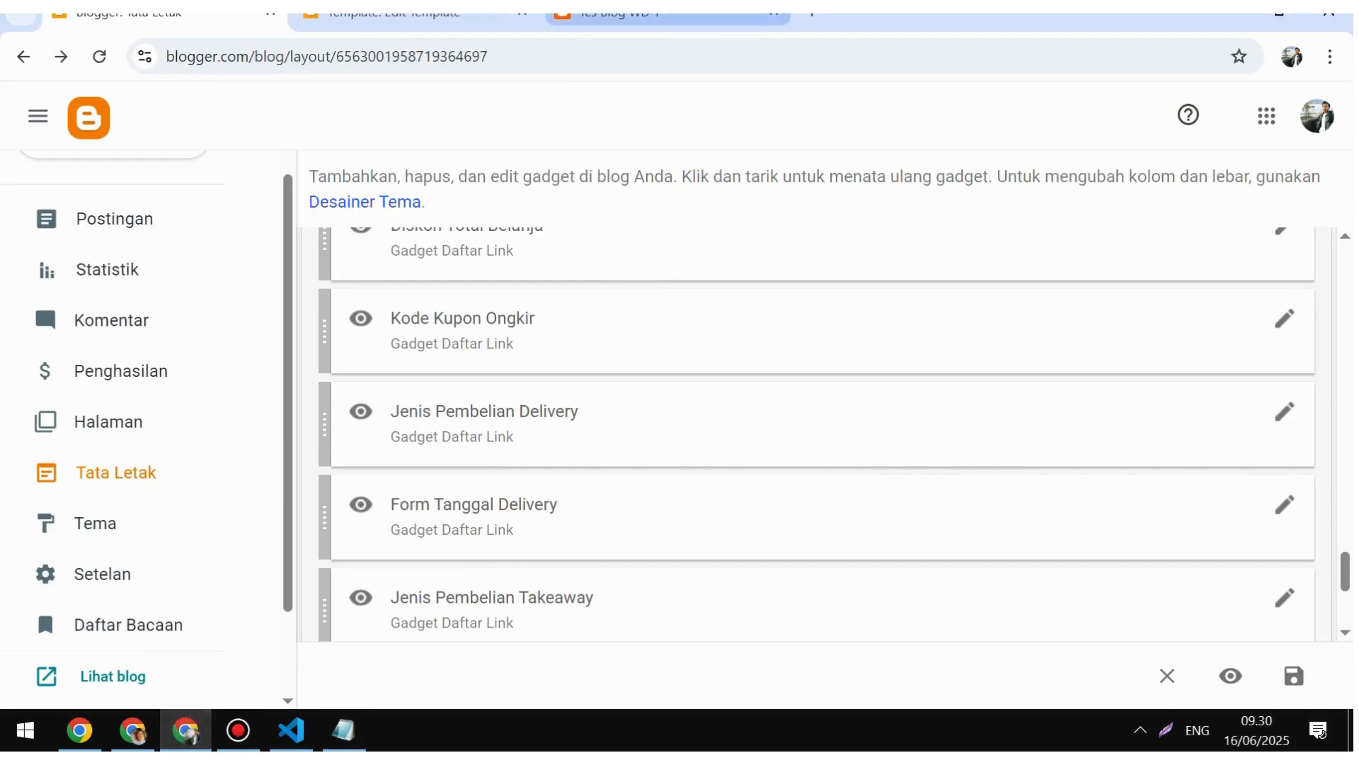
{"action": "left_click", "coordinate": [673, 14]}
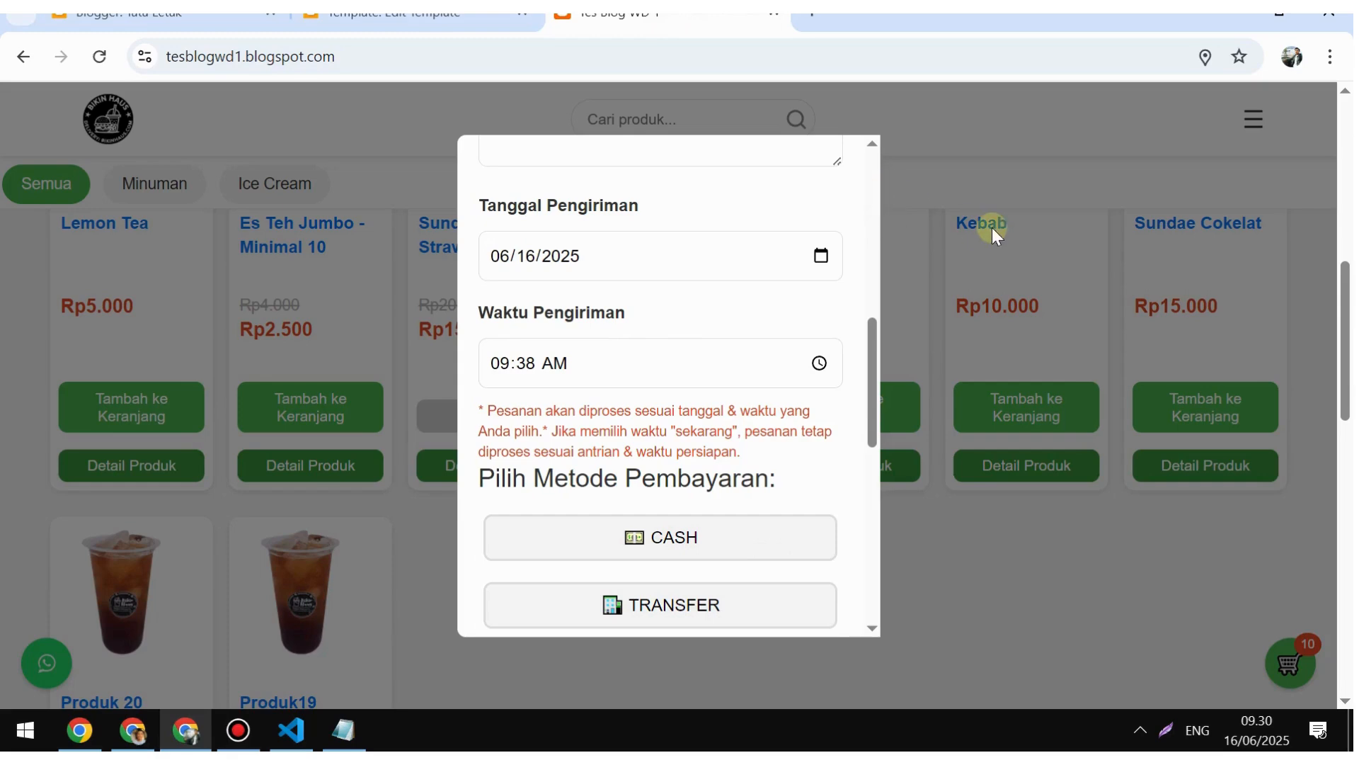
Step: Close the open order form, reopen the shopping cart, and check out with Delivery as the purchase type, allowing location use
{"action": "left_click", "coordinate": [989, 225]}
{"action": "left_click", "coordinate": [1292, 665]}
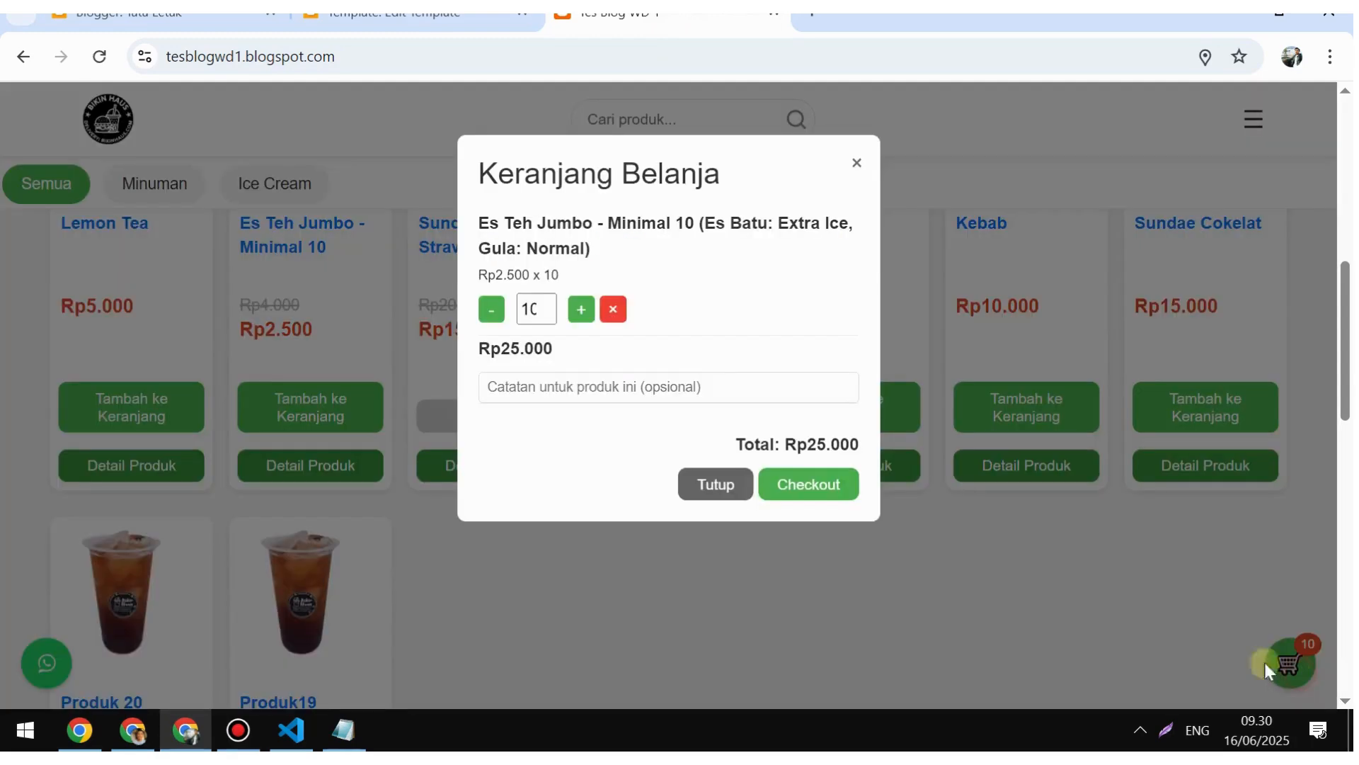
{"action": "left_click", "coordinate": [811, 485]}
{"action": "left_click", "coordinate": [722, 281]}
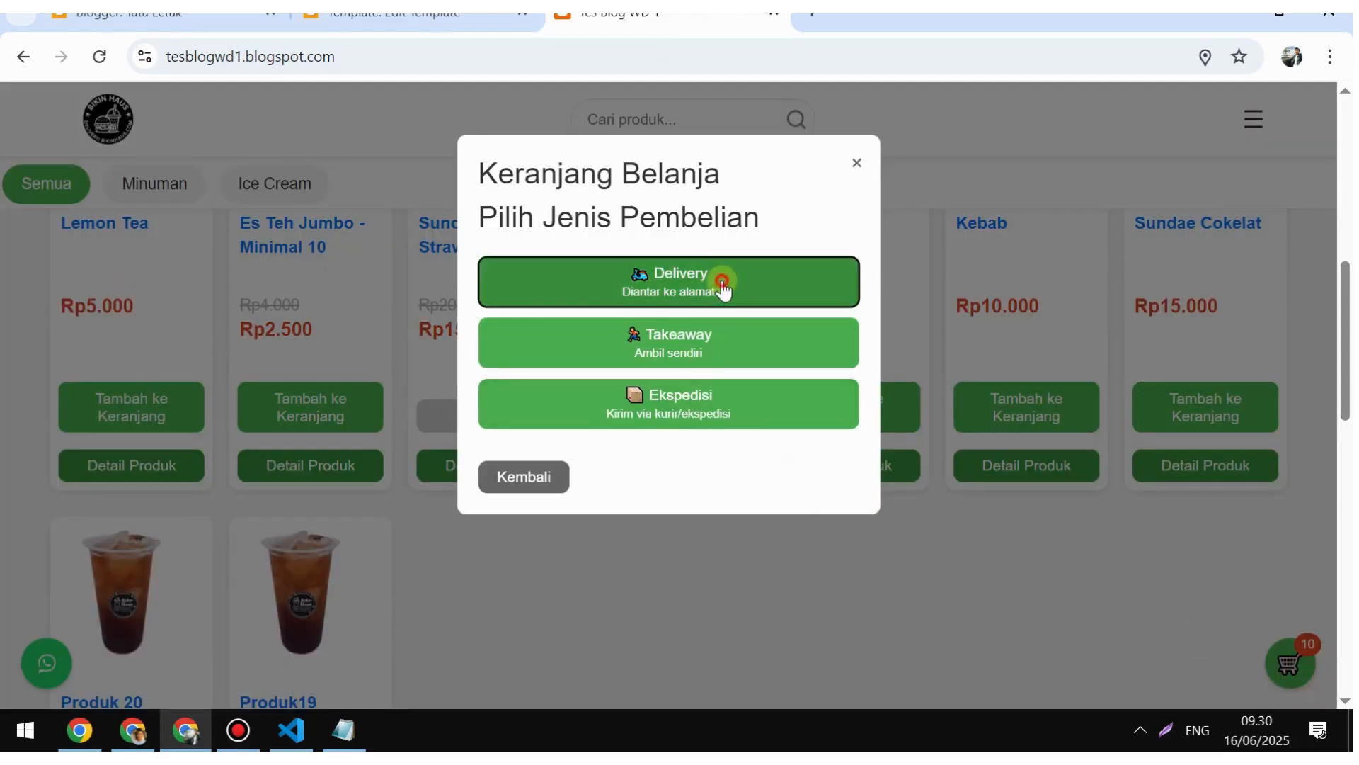
{"action": "left_click", "coordinate": [685, 504]}
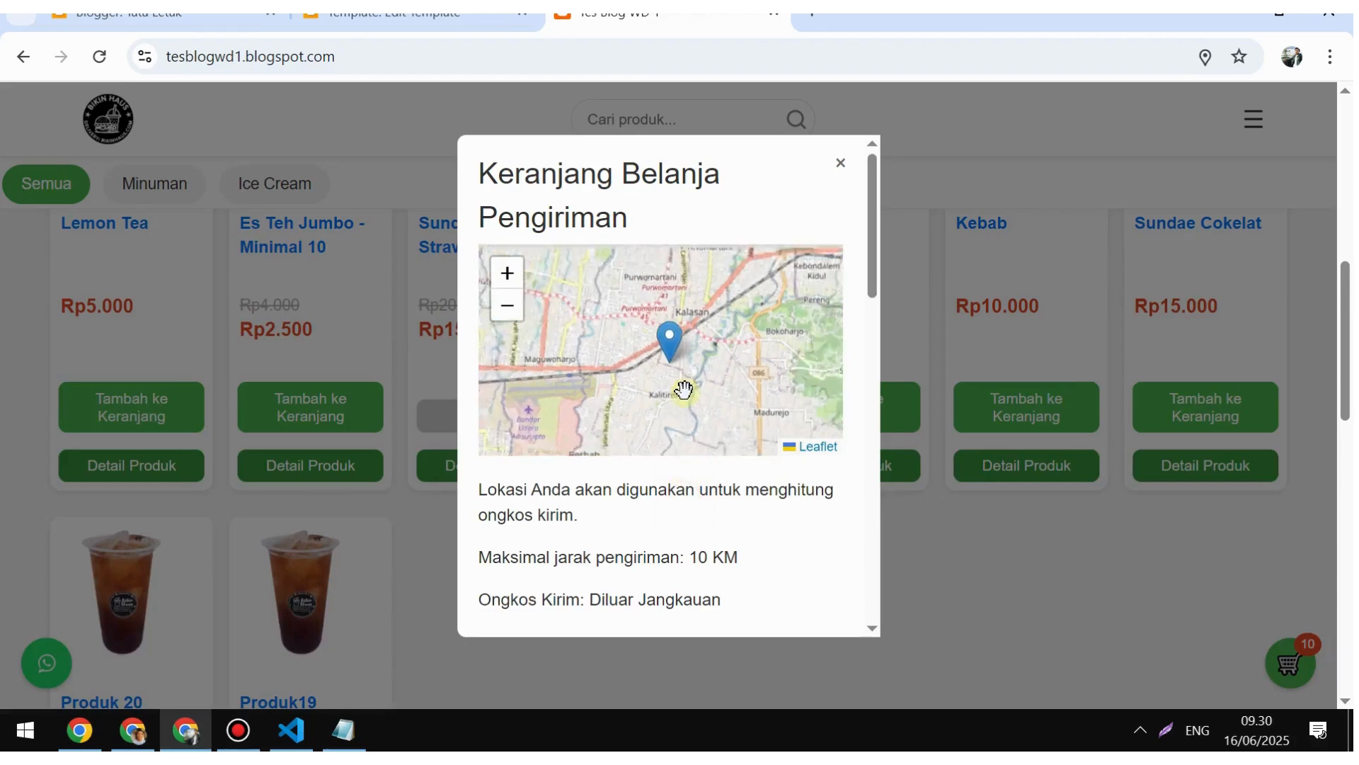
Step: Find the Tanggal Pengiriman field in the delivery form and view its calendar without changing the date
{"action": "scroll", "coordinate": [760, 559], "scroll_direction": "down", "scroll_amount": 3}
{"action": "scroll", "coordinate": [761, 543], "scroll_direction": "down", "scroll_amount": 6}
{"action": "scroll", "coordinate": [665, 423], "scroll_direction": "up", "scroll_amount": 2}
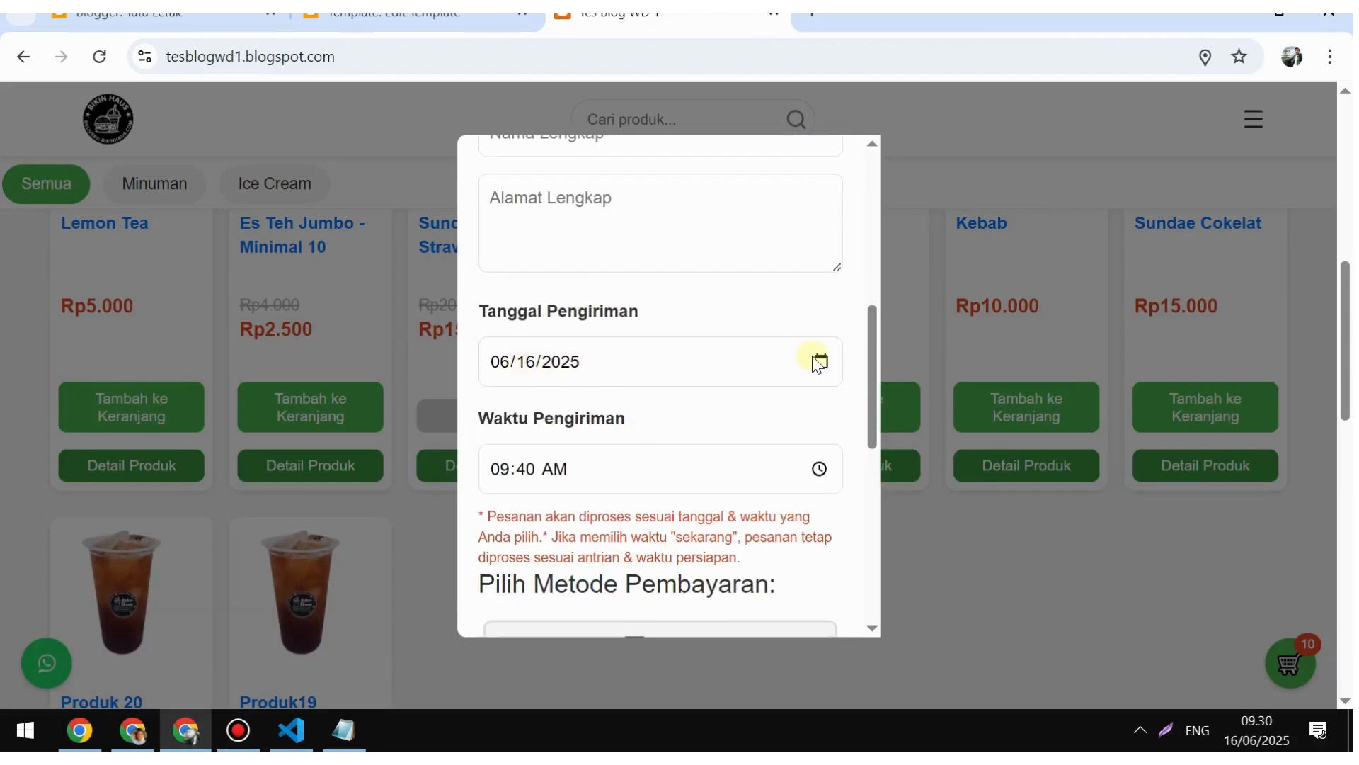
{"action": "left_click", "coordinate": [822, 364]}
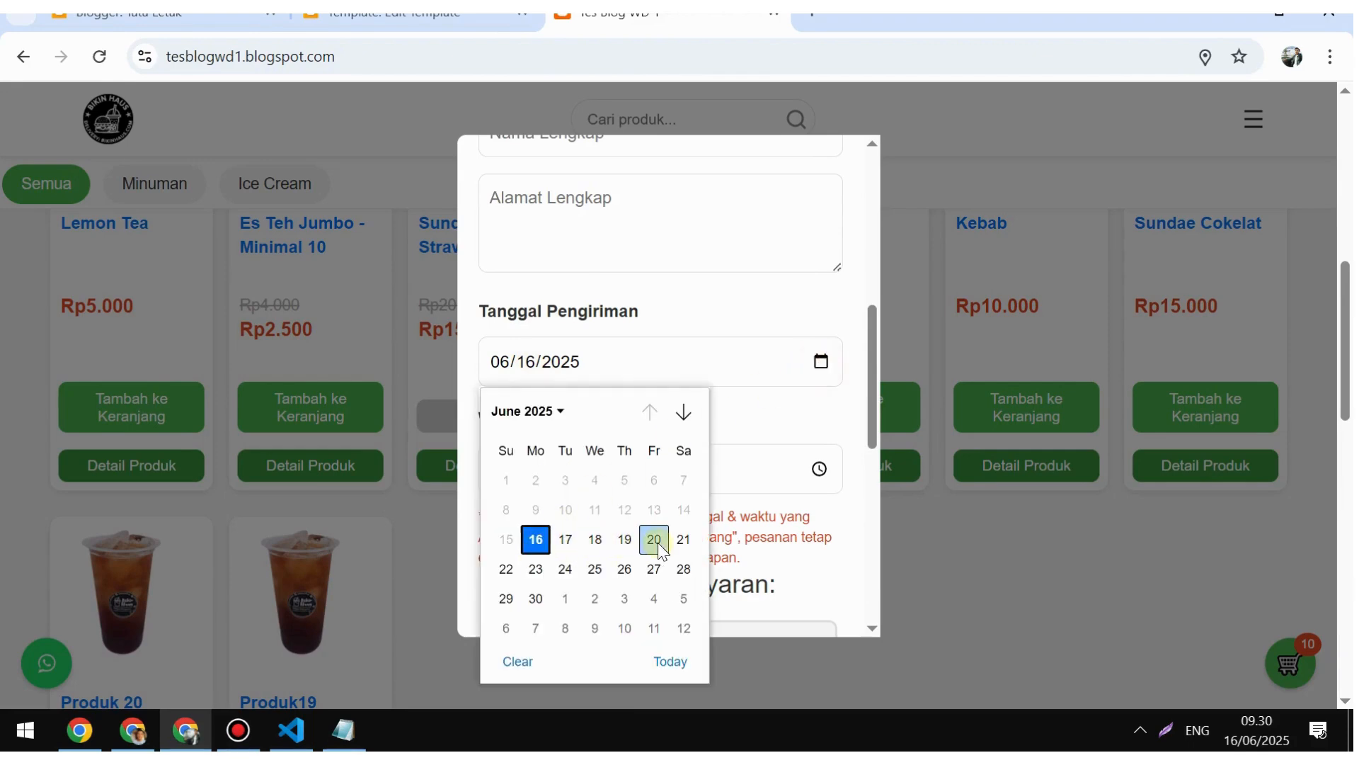
{"action": "left_click", "coordinate": [817, 425]}
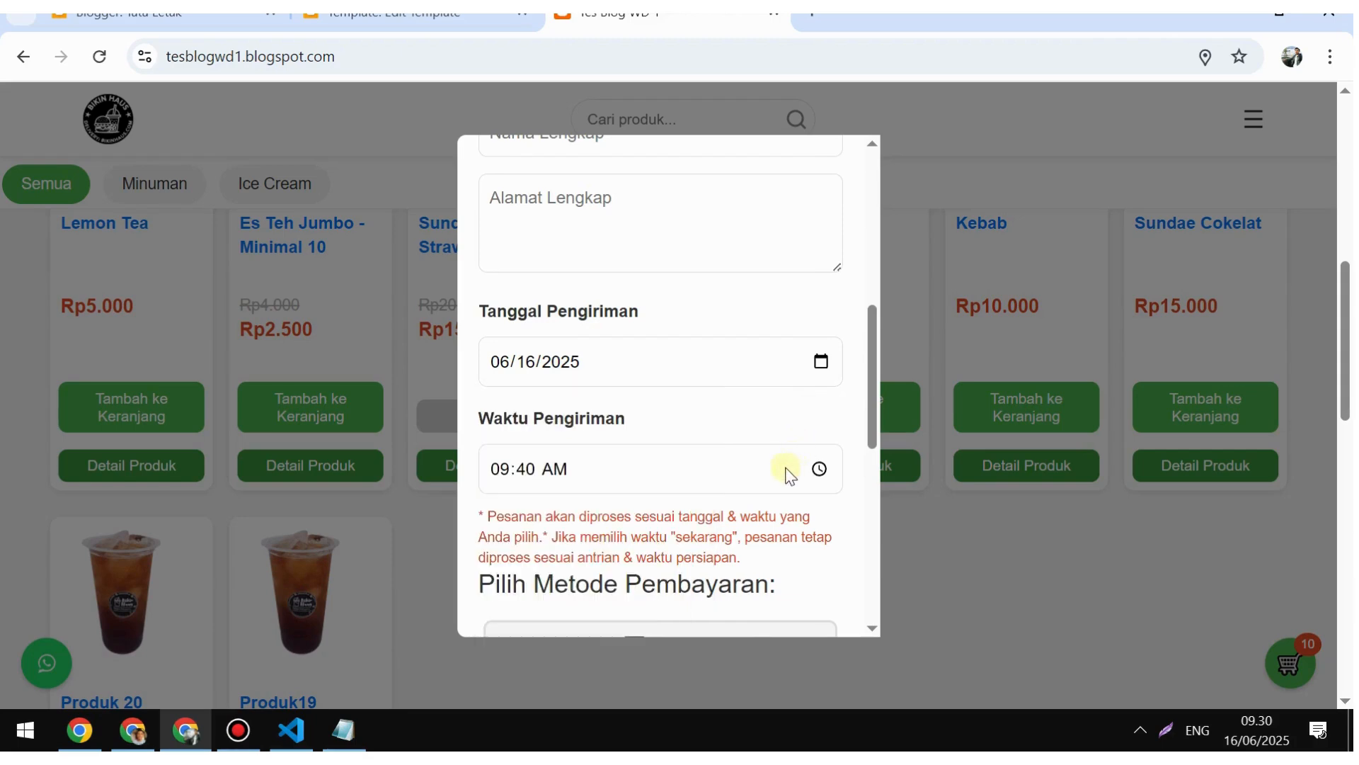
Step: Highlight the Tanggal Pengiriman and Waktu Pengiriman labels in turn, and the red order-processing note below them
{"action": "left_click_drag", "start_coordinate": [481, 325], "coordinate": [640, 310]}
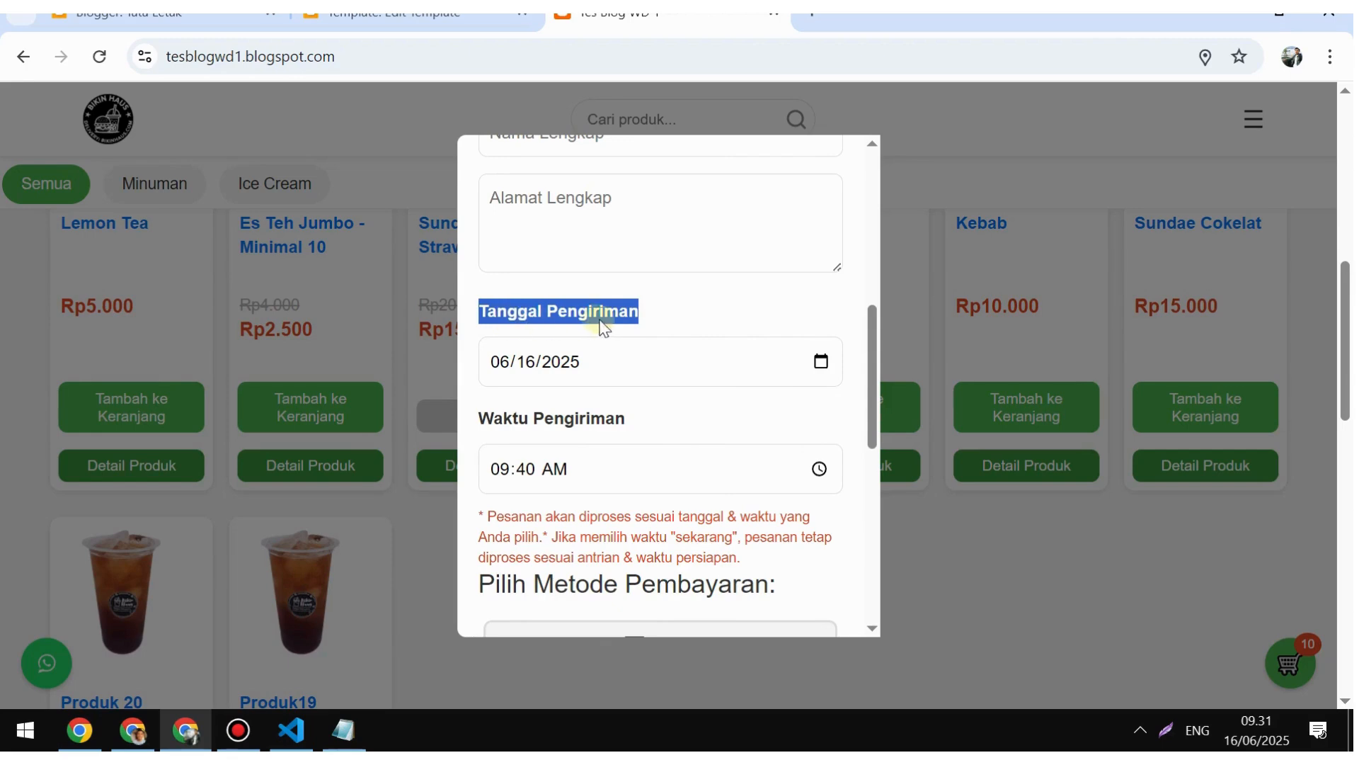
{"action": "left_click", "coordinate": [657, 319]}
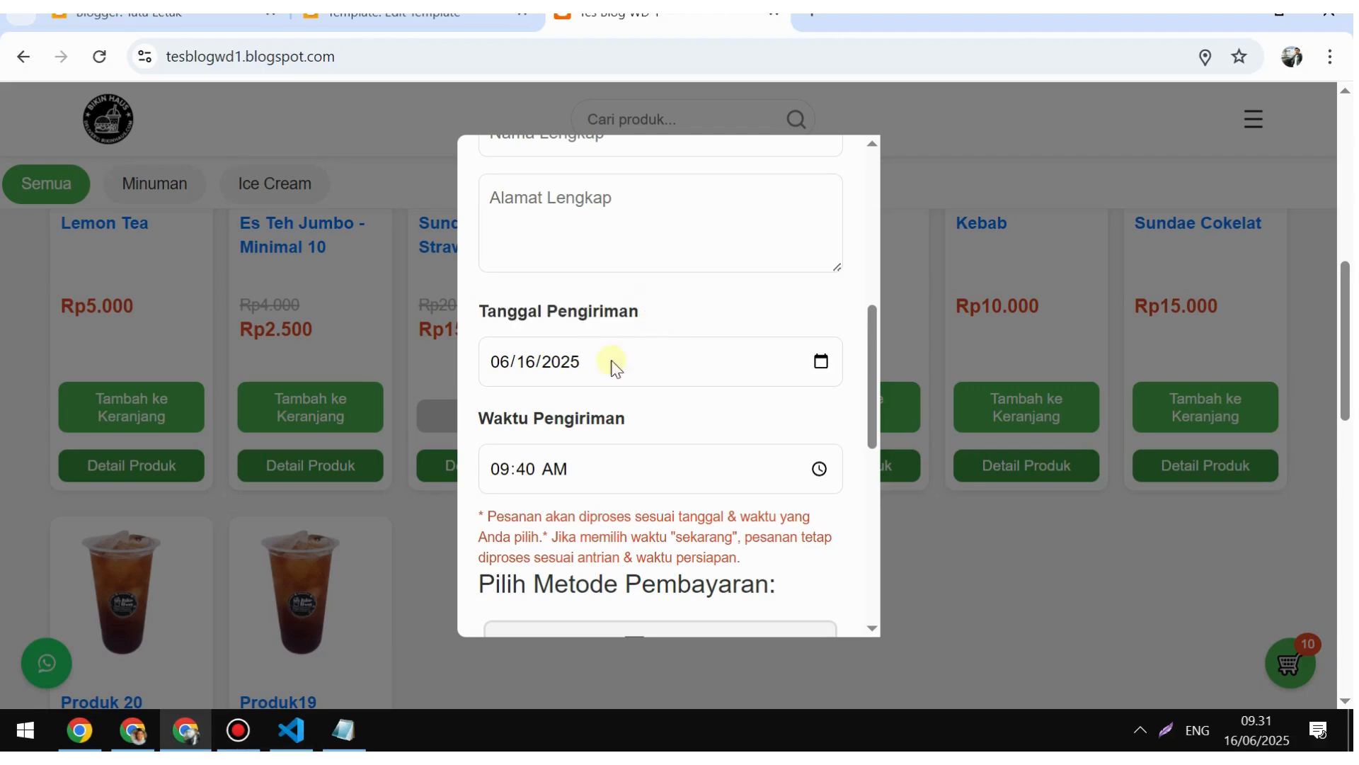
{"action": "left_click_drag", "start_coordinate": [482, 427], "coordinate": [626, 435]}
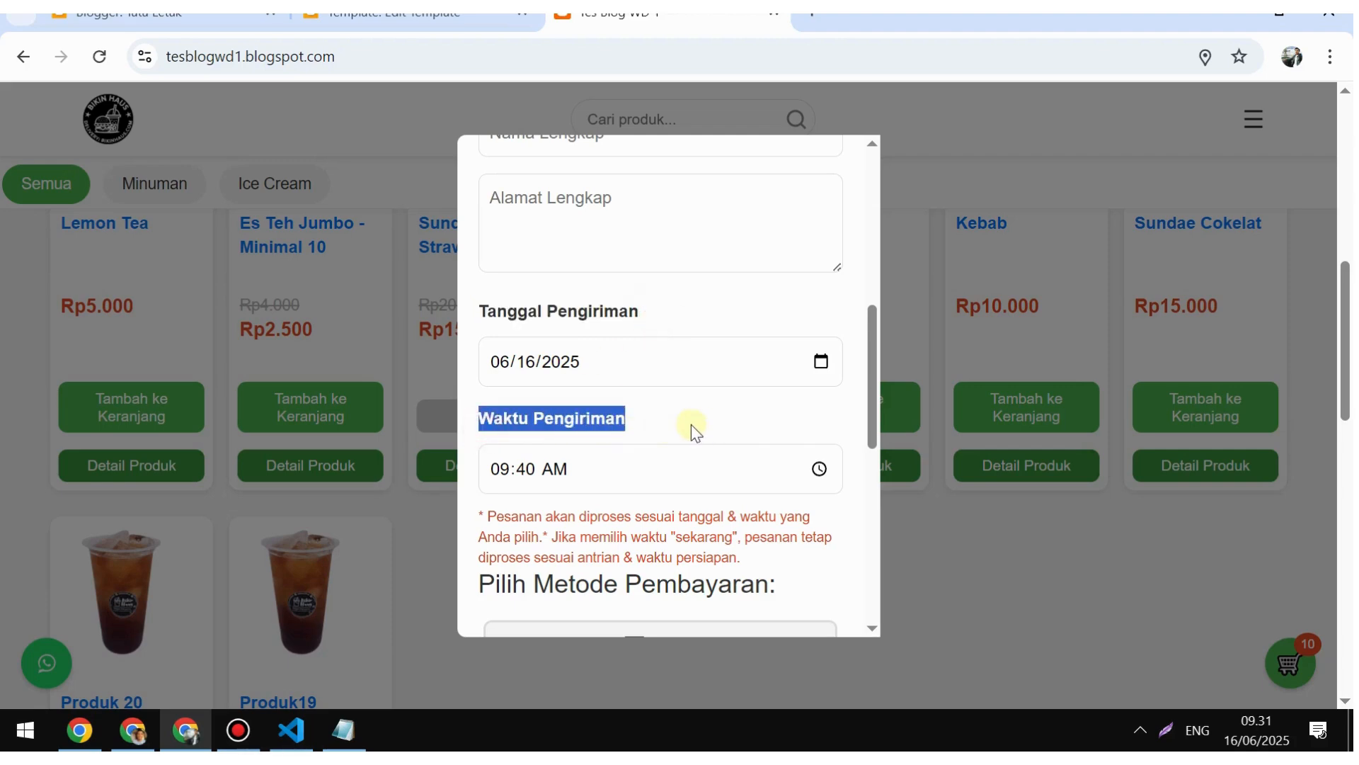
{"action": "left_click", "coordinate": [711, 411]}
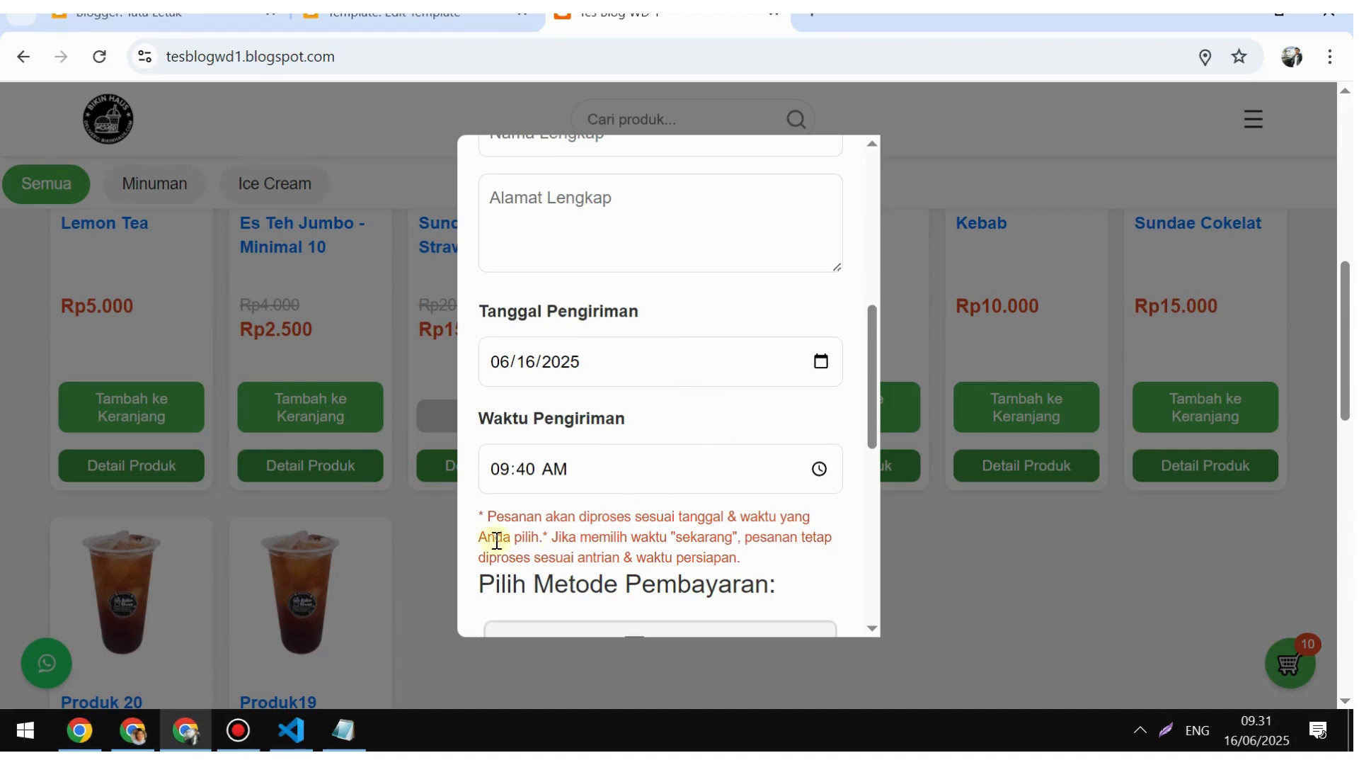
{"action": "left_click_drag", "start_coordinate": [488, 519], "coordinate": [750, 566]}
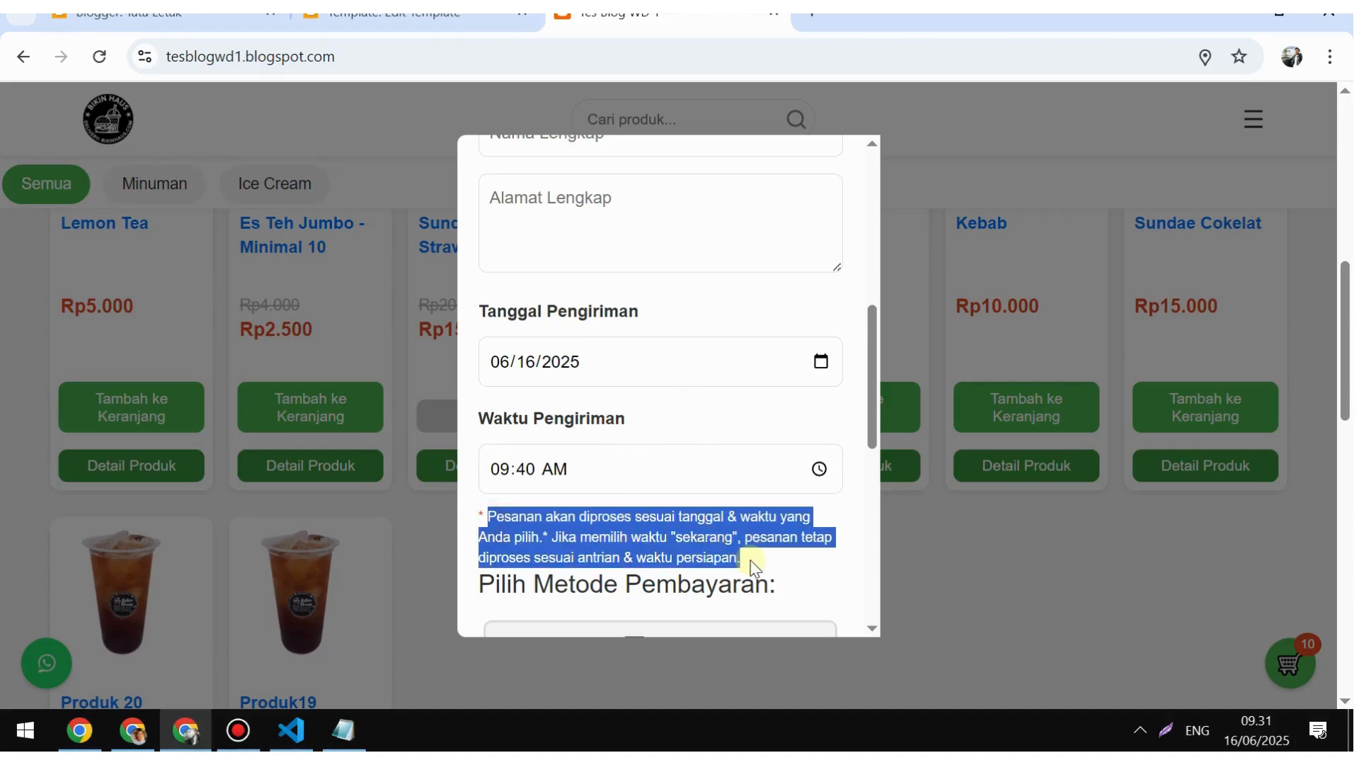
Step: Deselect the order-processing note and point out the month and day in Tanggal Pengiriman and the hour and minutes in Waktu Pengiriman
{"action": "left_click", "coordinate": [752, 563]}
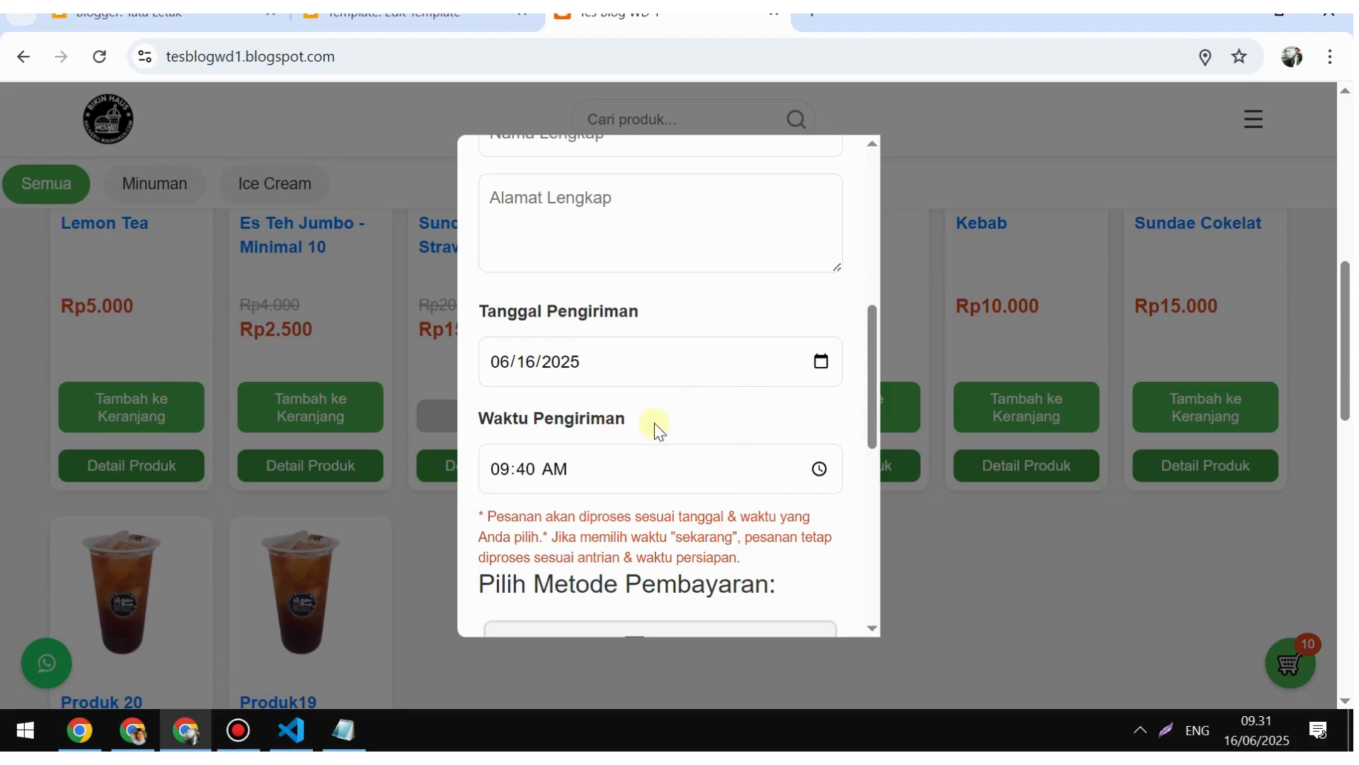
{"action": "left_click", "coordinate": [507, 373]}
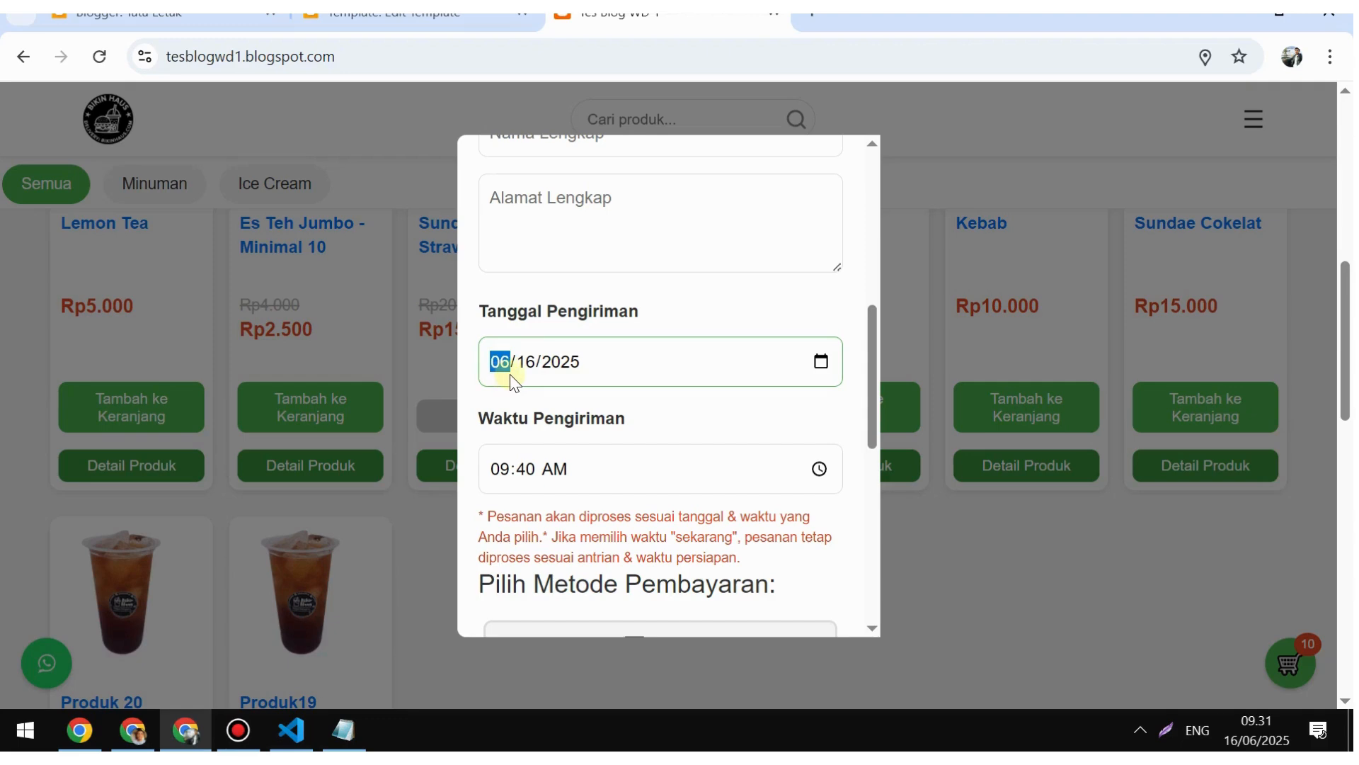
{"action": "left_click", "coordinate": [527, 367]}
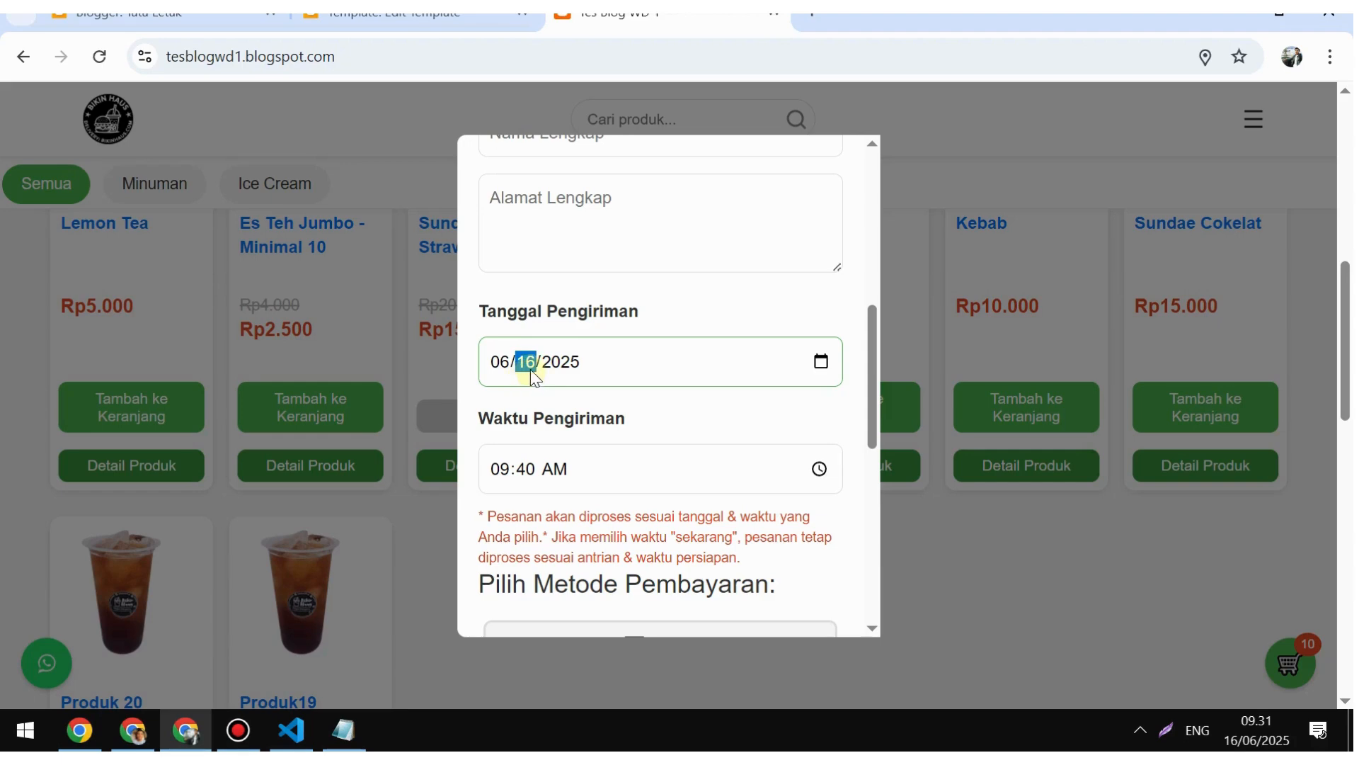
{"action": "left_click", "coordinate": [524, 473]}
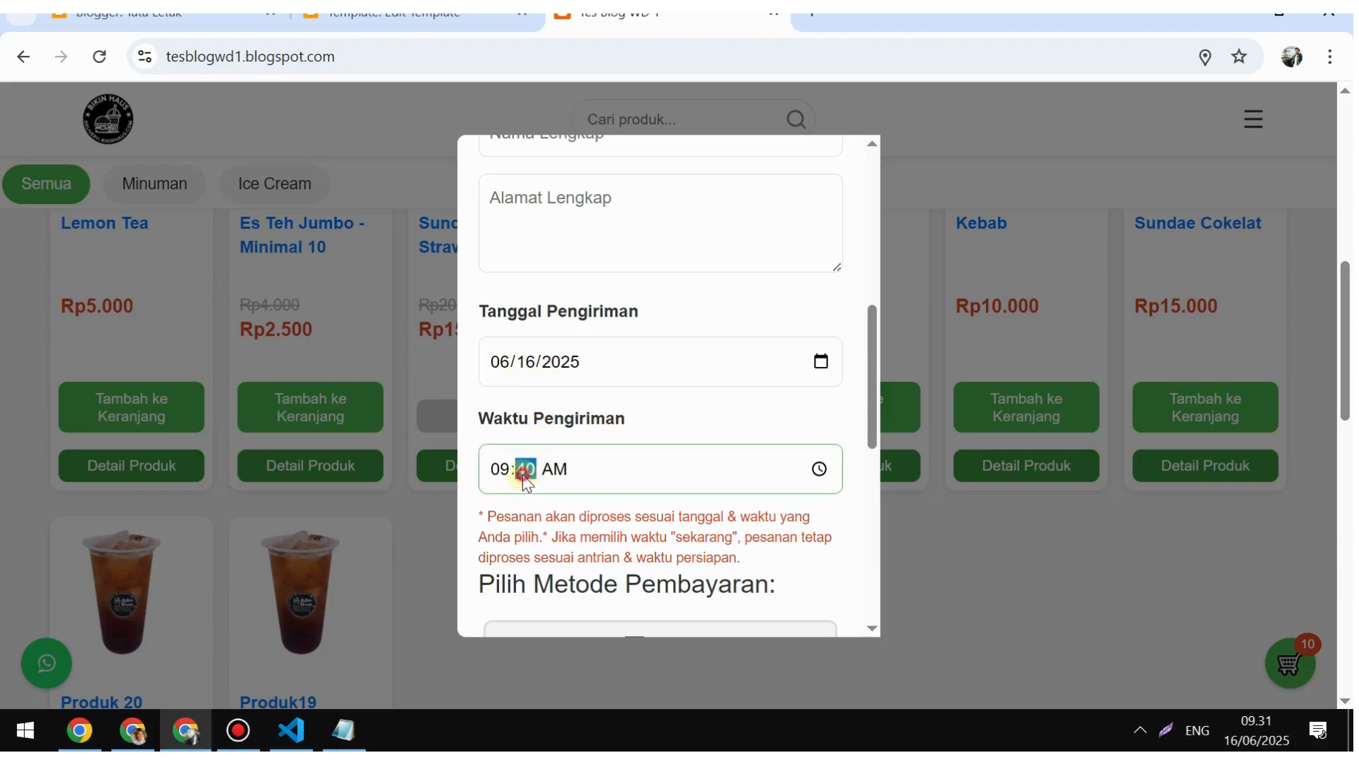
{"action": "left_click", "coordinate": [499, 473]}
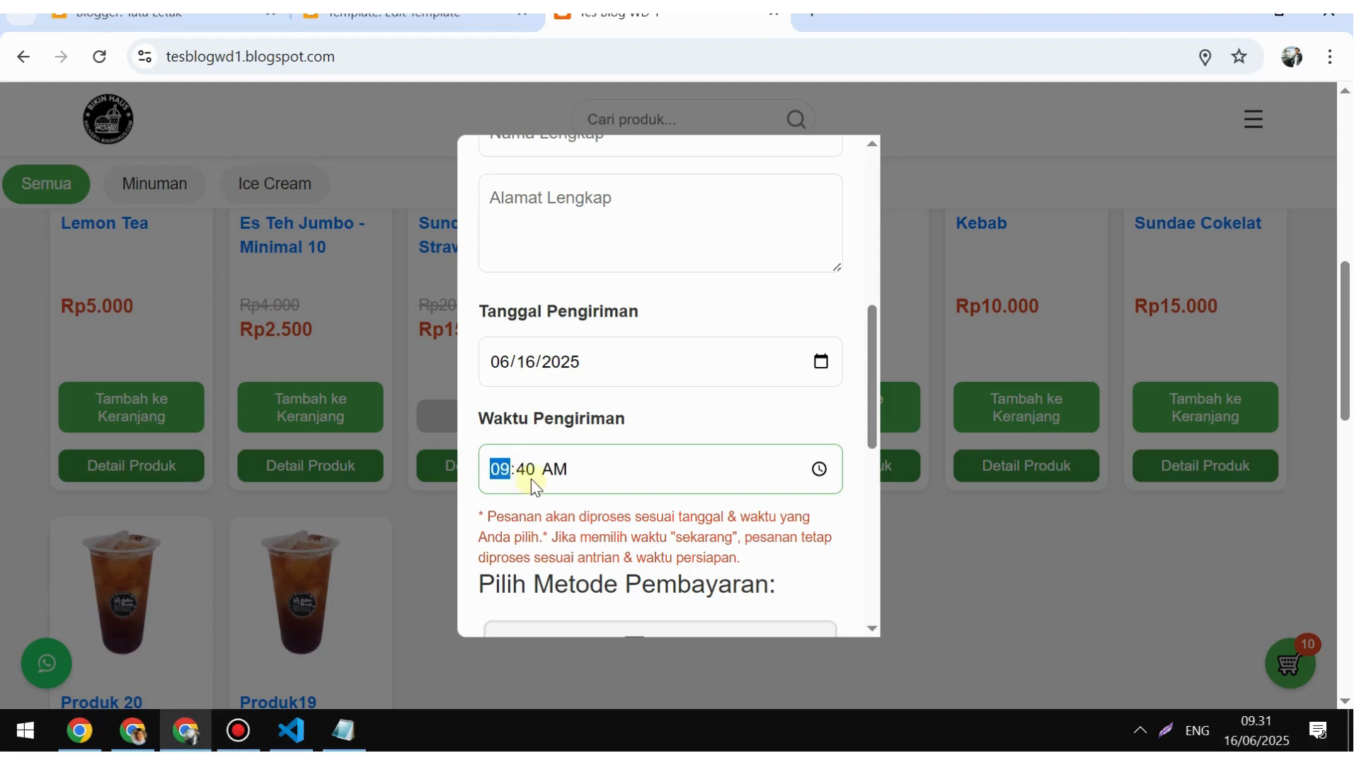
{"action": "left_click", "coordinate": [531, 476]}
{"action": "left_click", "coordinate": [534, 476]}
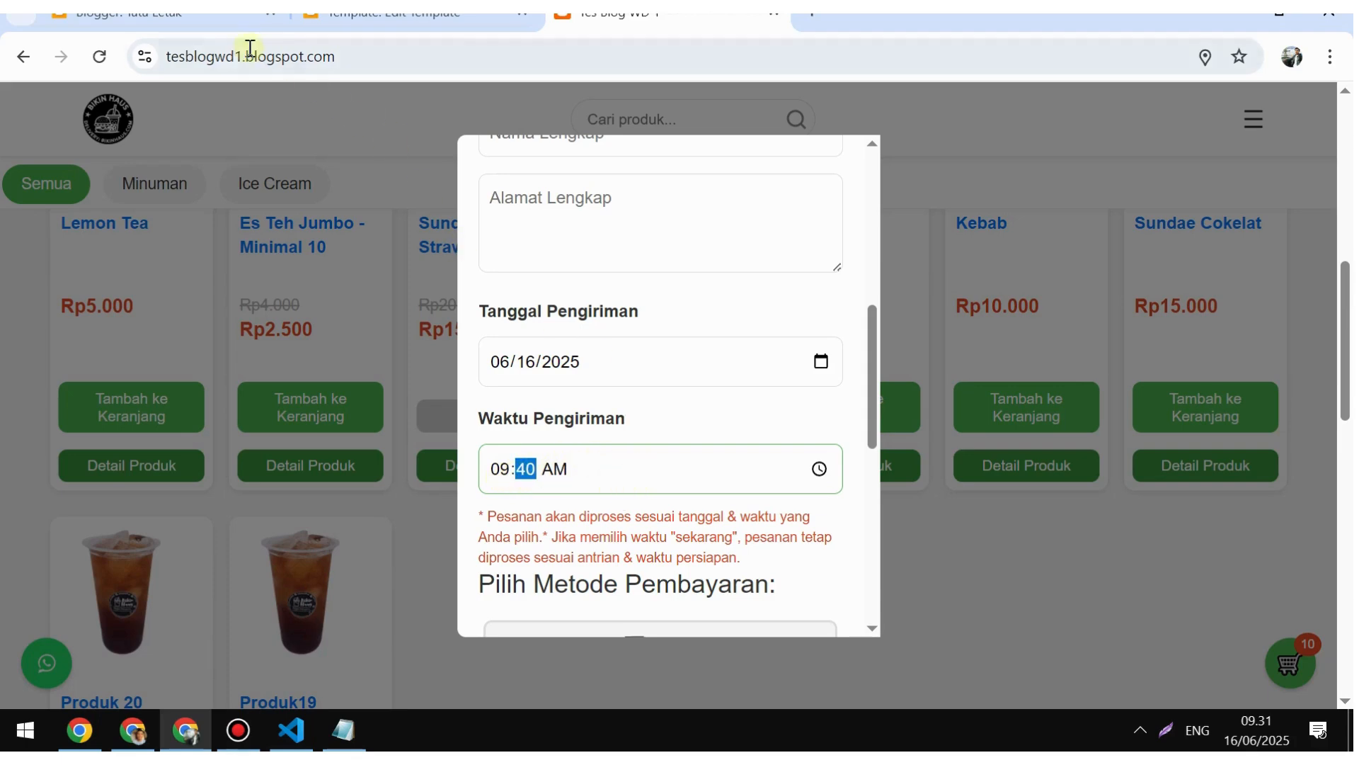
Step: Switch to the Blogger layout page and open the Form Tanggal Delivery gadget's configuration at its delivery offset entries
{"action": "left_click", "coordinate": [197, 20]}
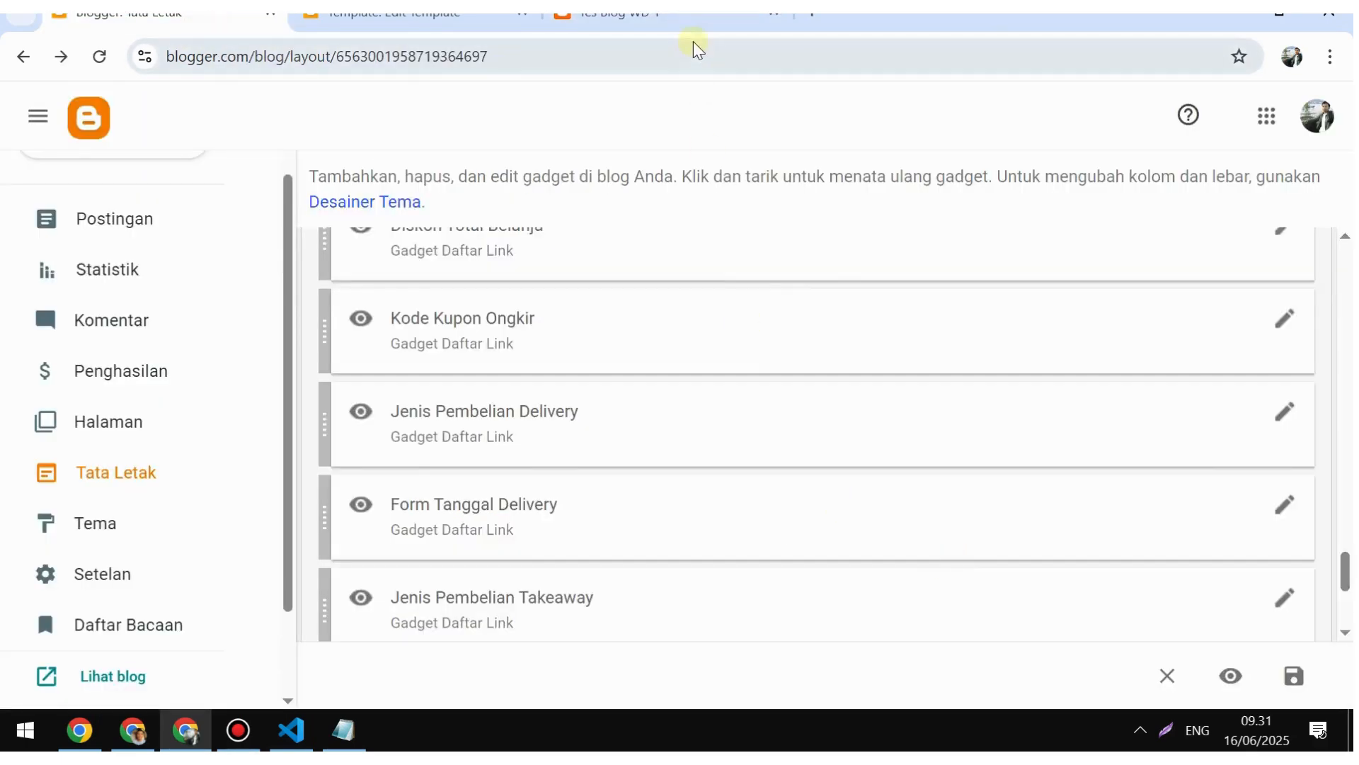
{"action": "scroll", "coordinate": [952, 551], "scroll_direction": "down", "scroll_amount": 2}
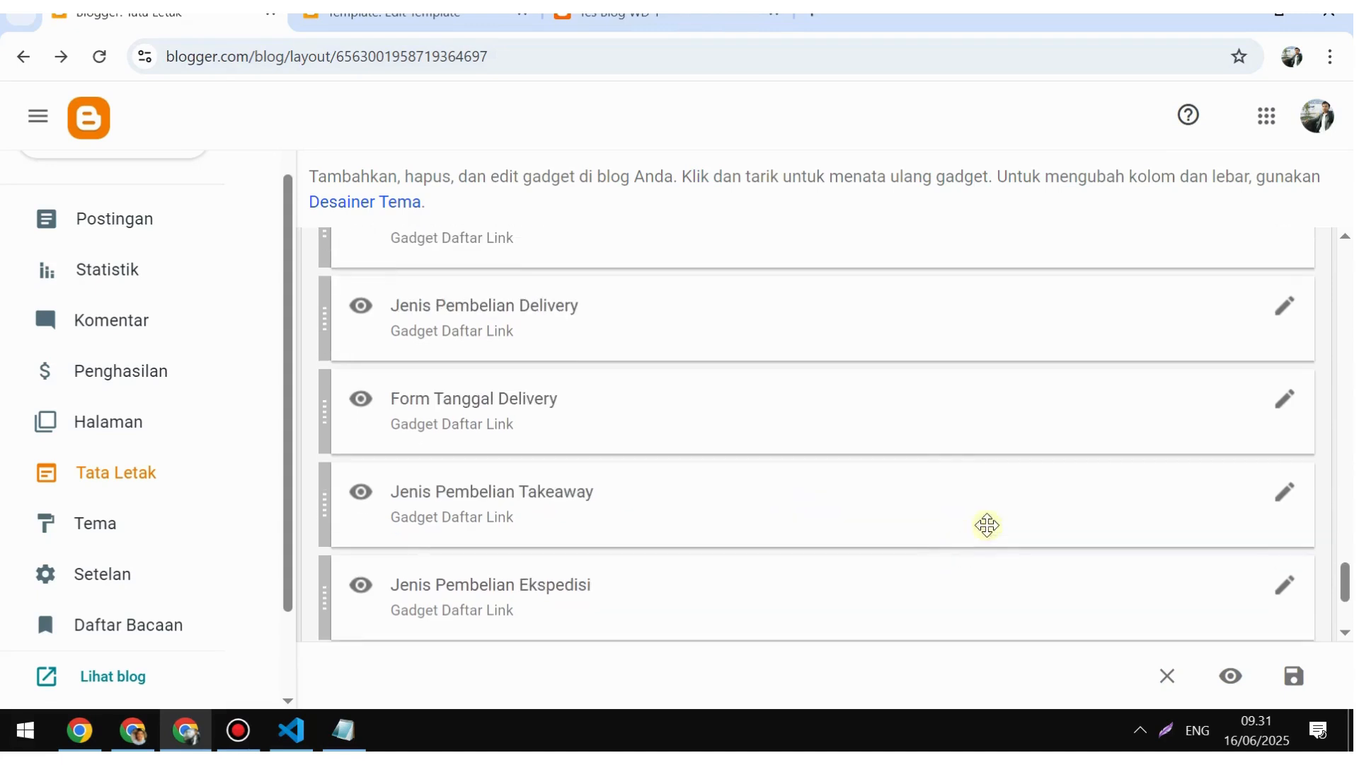
{"action": "left_click", "coordinate": [1278, 407]}
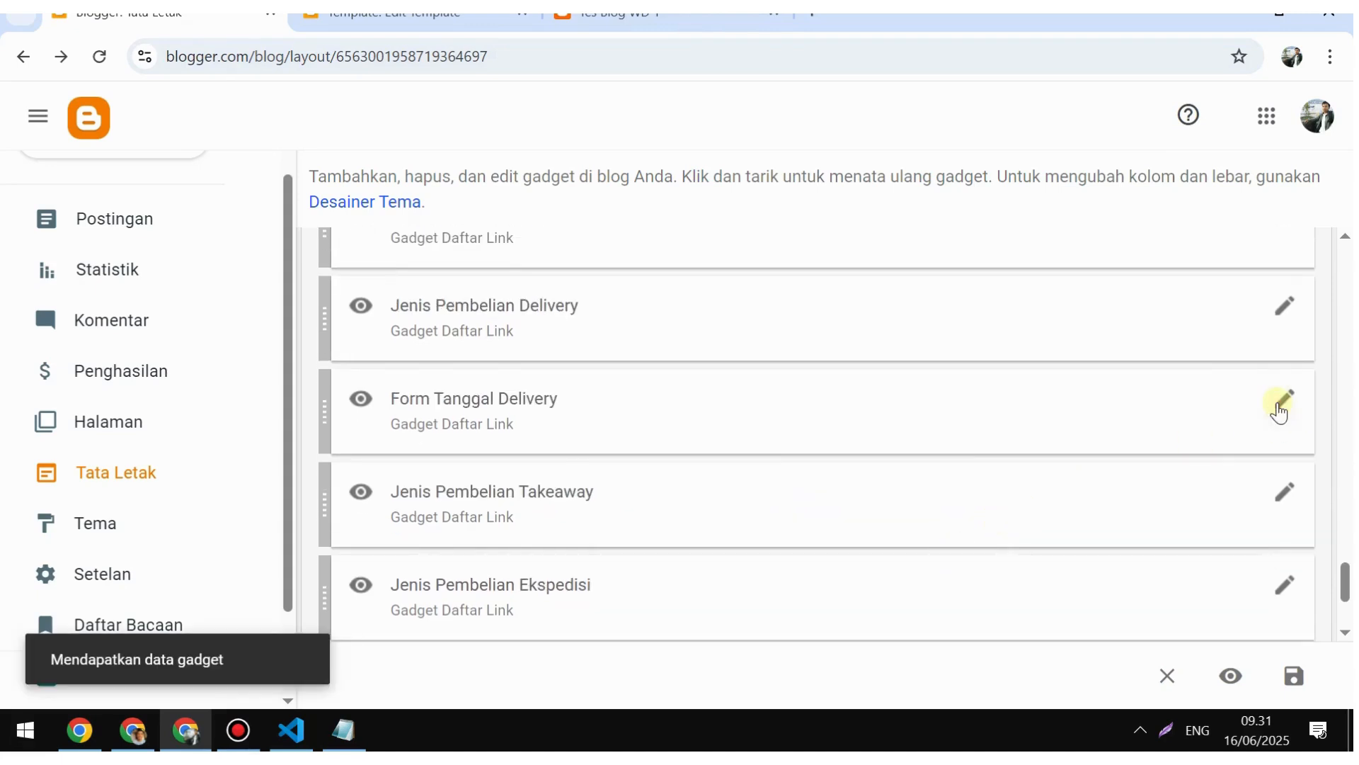
{"action": "scroll", "coordinate": [768, 491], "scroll_direction": "down", "scroll_amount": 10}
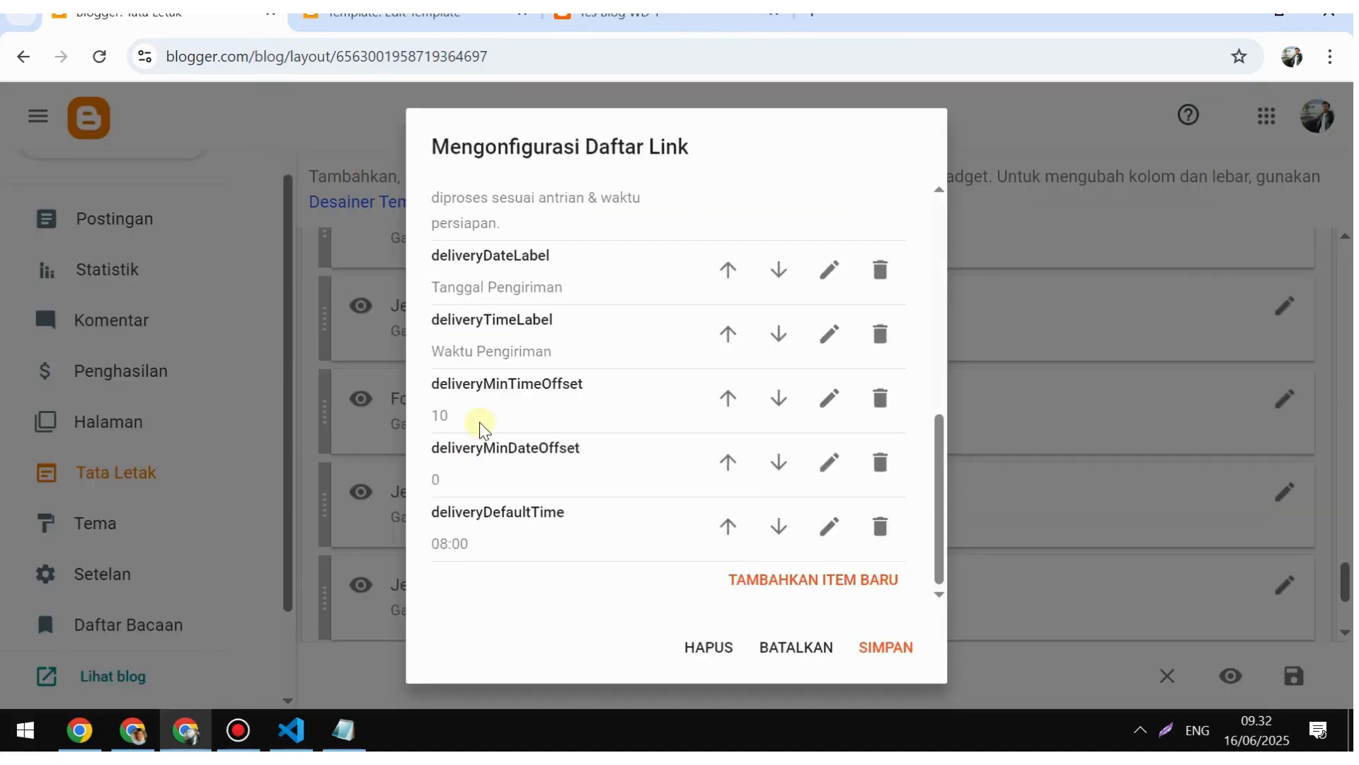
Step: Highlight the deliveryMinTimeOffset value and the deliveryMinDateOffset value in the gadget's link list
{"action": "double_click", "coordinate": [435, 413]}
{"action": "left_click", "coordinate": [433, 415]}
{"action": "left_click_drag", "start_coordinate": [433, 414], "coordinate": [452, 416]}
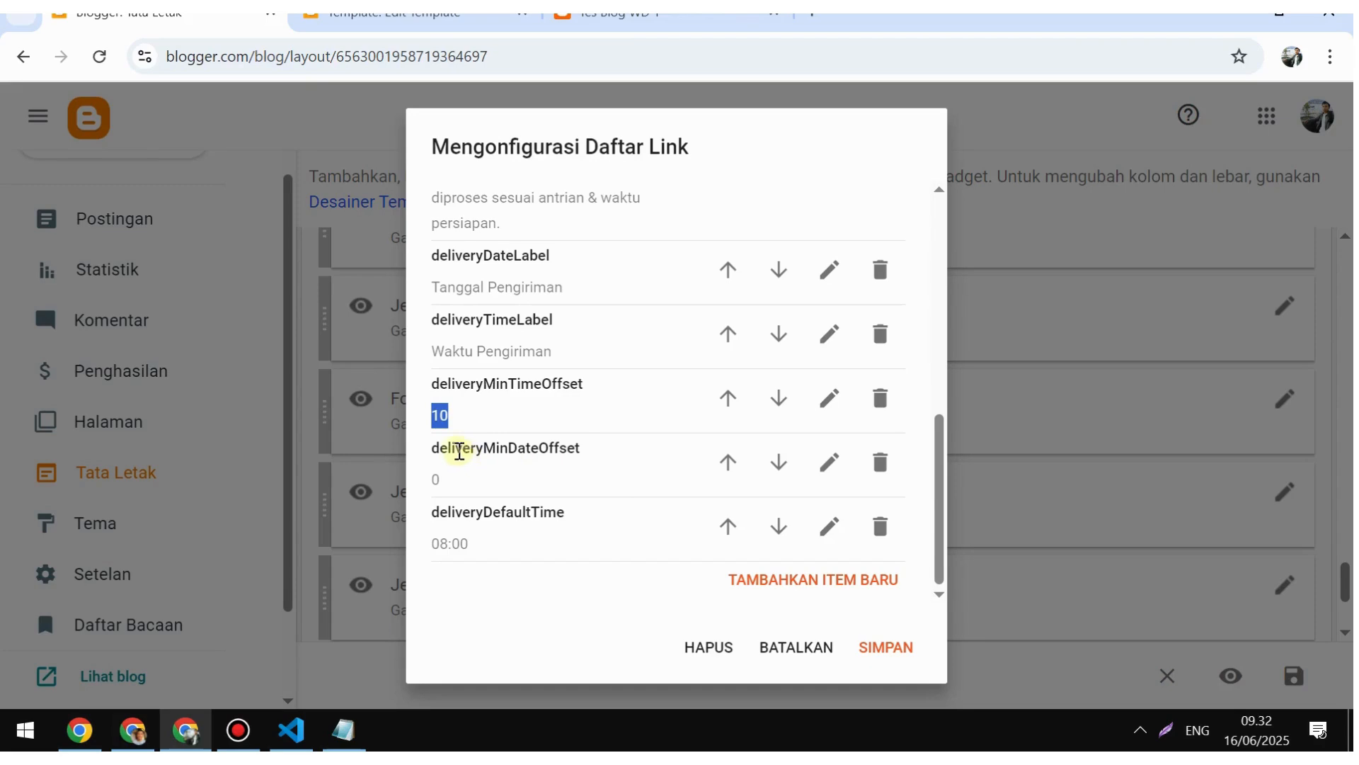
{"action": "left_click_drag", "start_coordinate": [452, 447], "coordinate": [533, 443]}
{"action": "left_click_drag", "start_coordinate": [449, 485], "coordinate": [433, 486]}
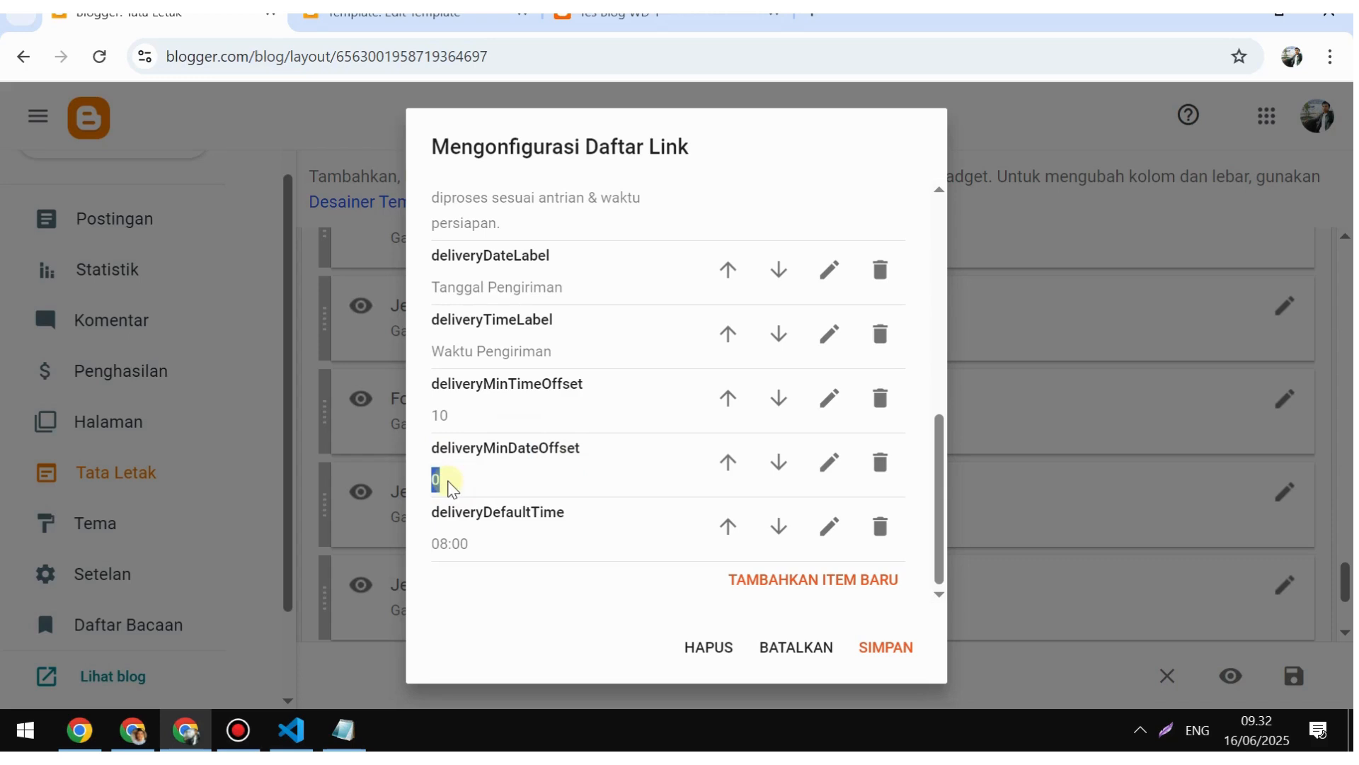
{"action": "left_click", "coordinate": [487, 480]}
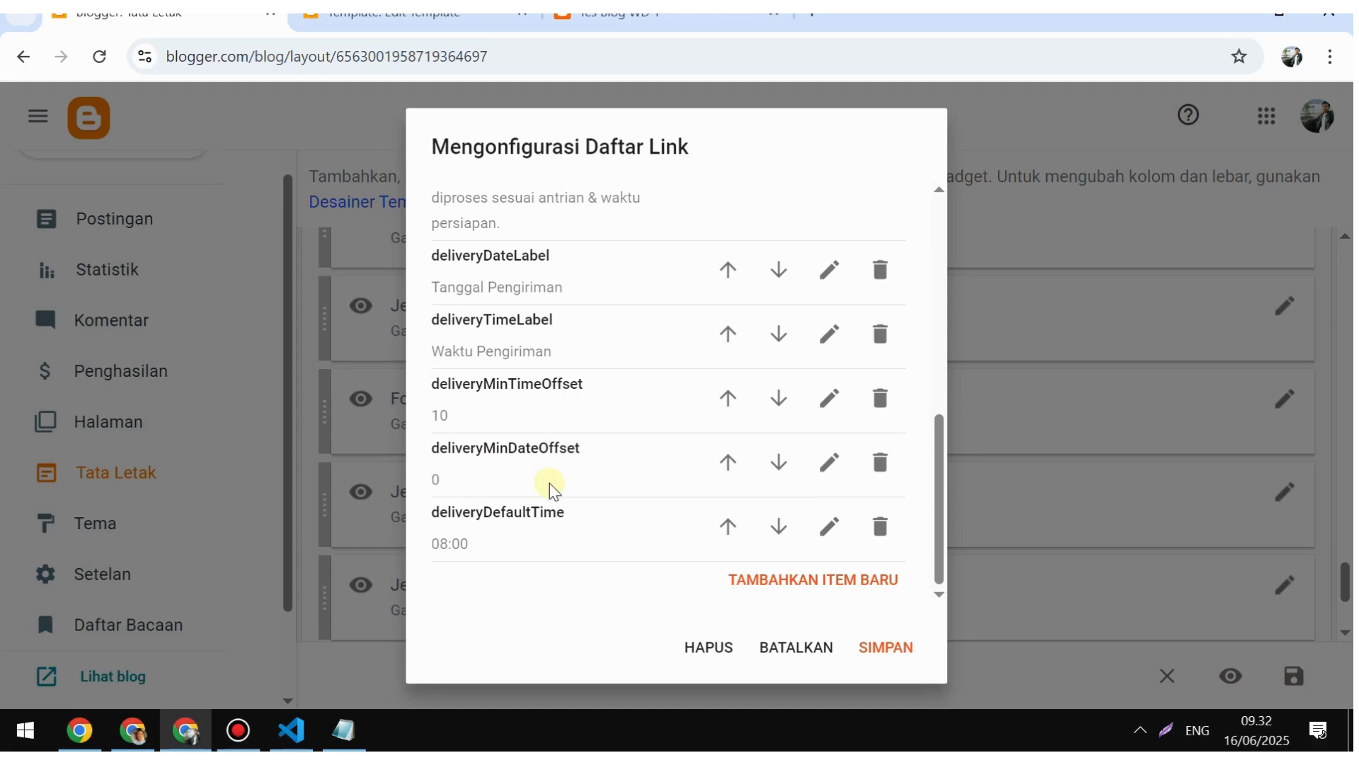
Step: Highlight the deliveryDefaultTime value in the Form Tanggal Delivery gadget
{"action": "left_click_drag", "start_coordinate": [464, 549], "coordinate": [435, 544]}
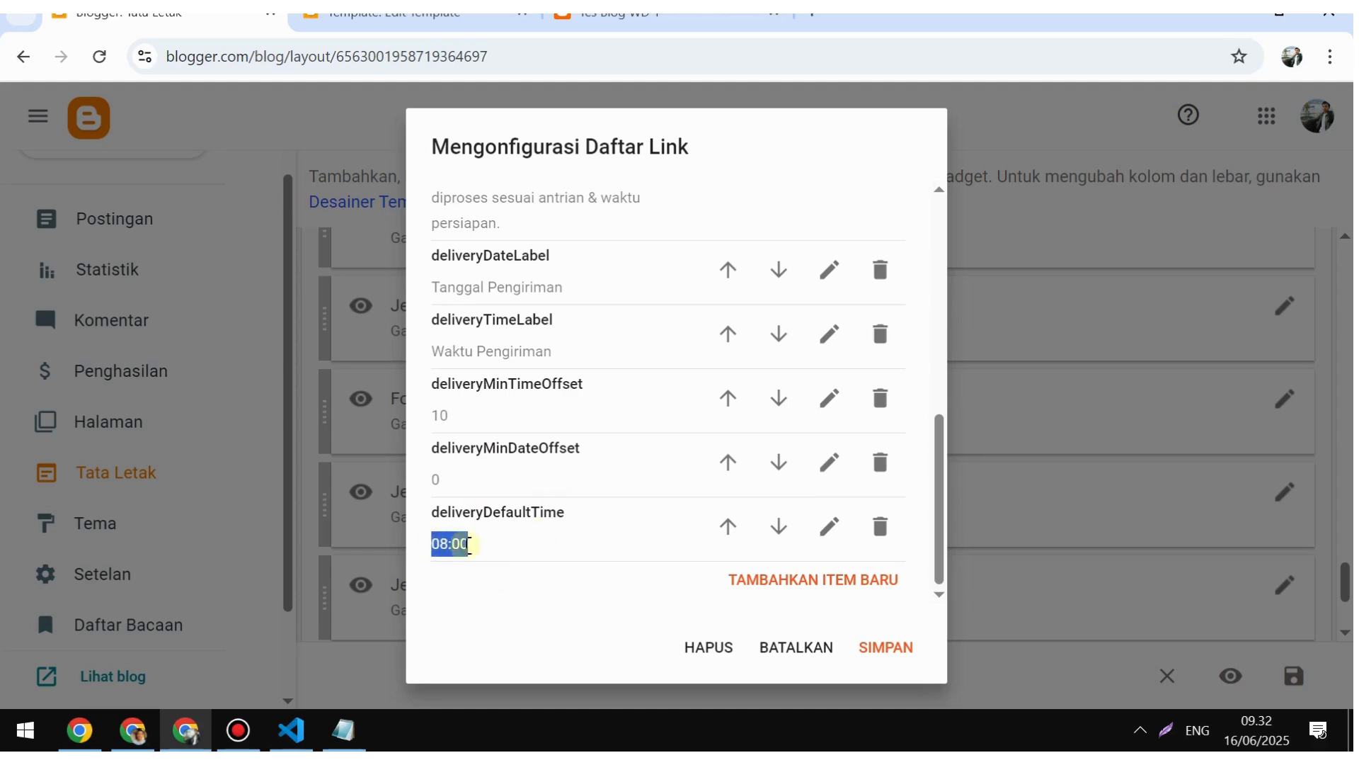
{"action": "left_click", "coordinate": [492, 550]}
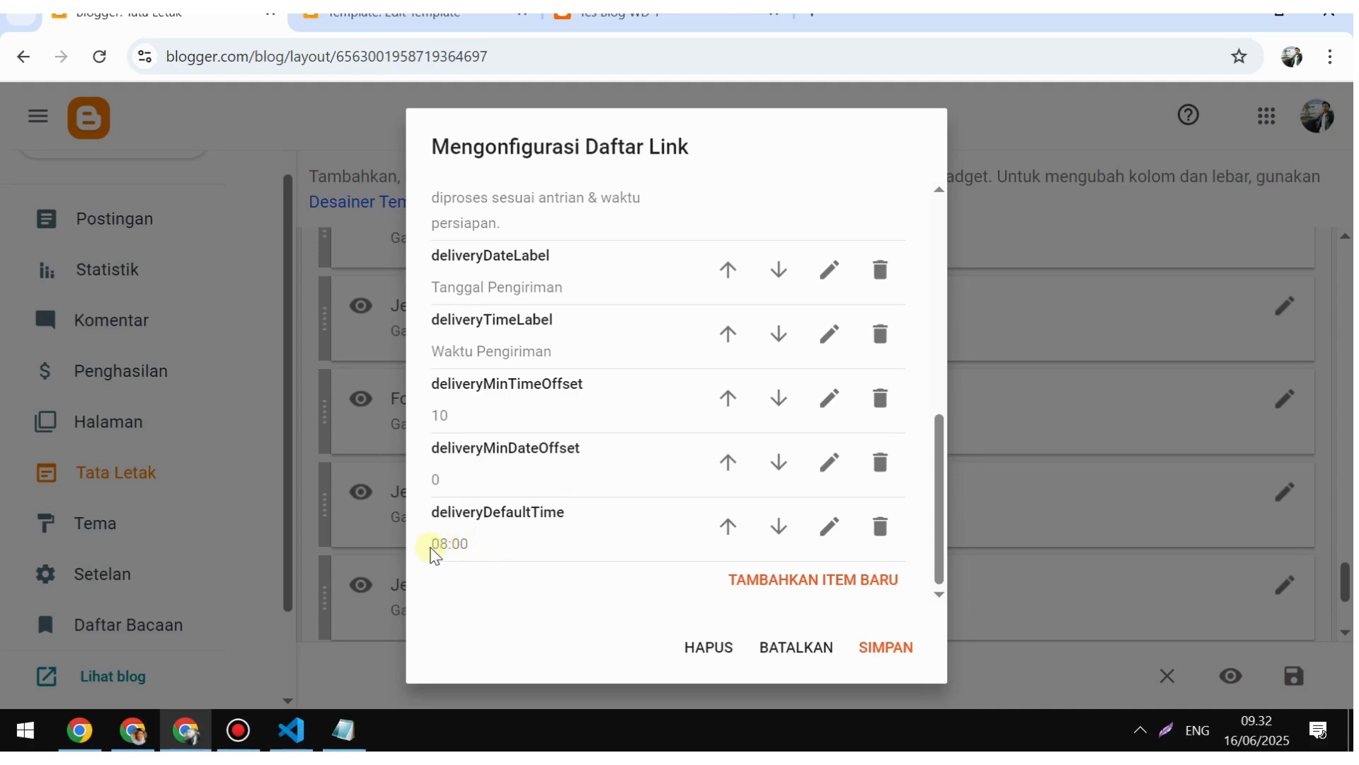
{"action": "triple_click", "coordinate": [452, 543]}
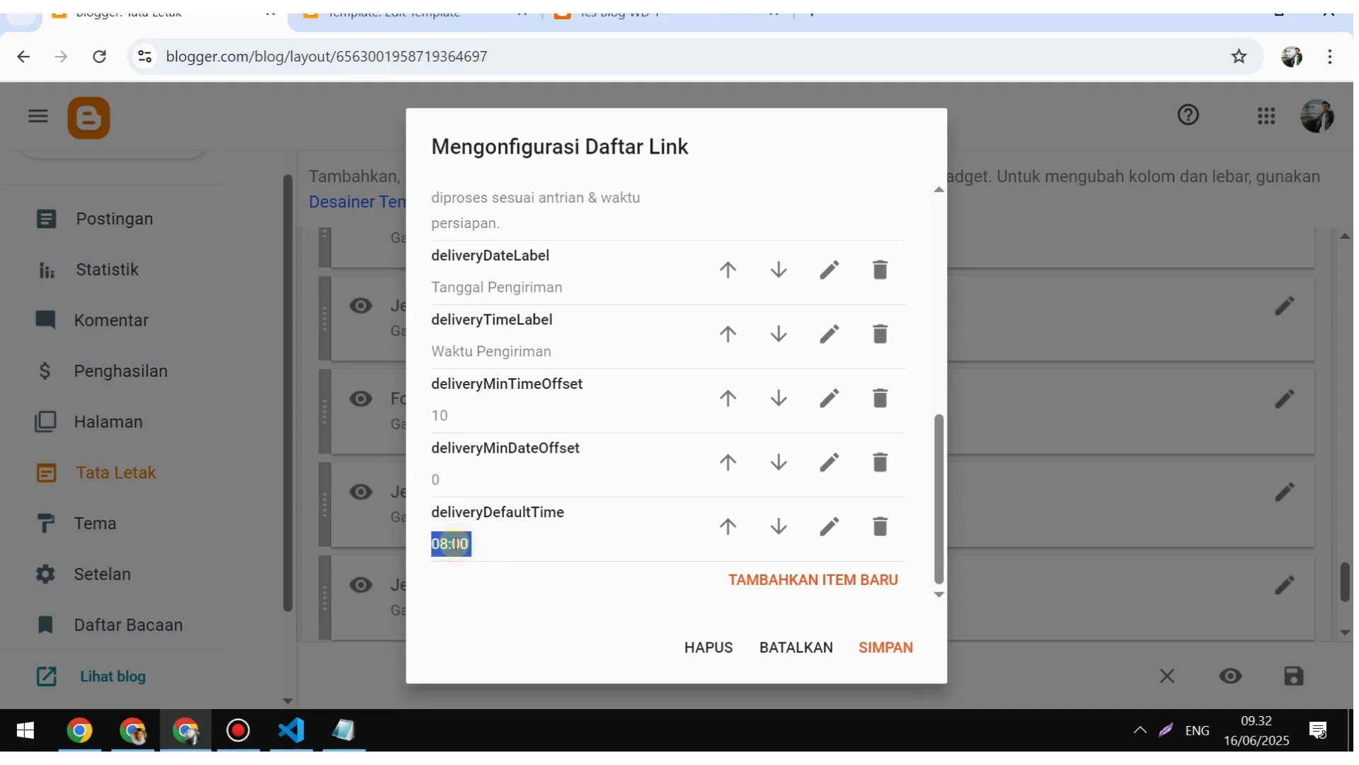
Step: Check the Waktu Pengiriman field on the store page, then return to the Blogger gadget and highlight its default delivery time again
{"action": "left_click", "coordinate": [651, 12]}
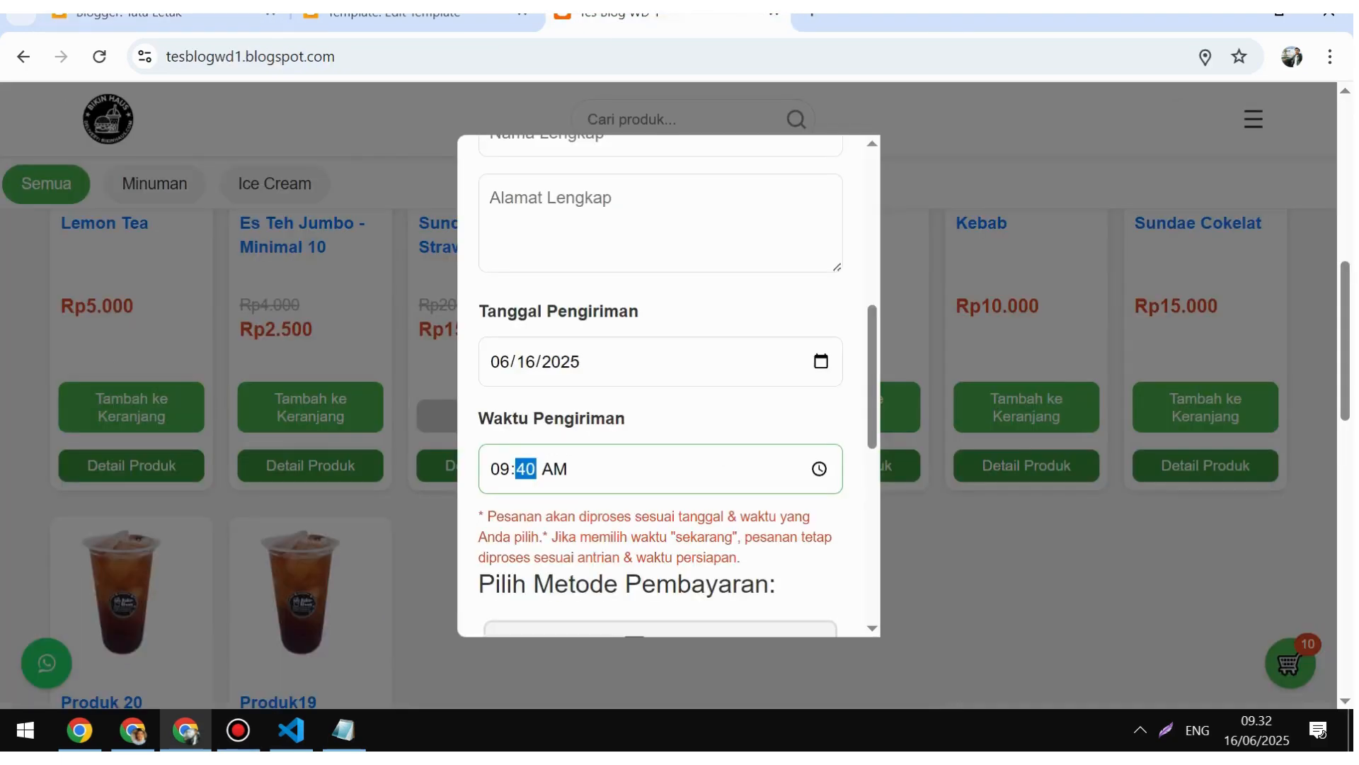
{"action": "left_click", "coordinate": [734, 320]}
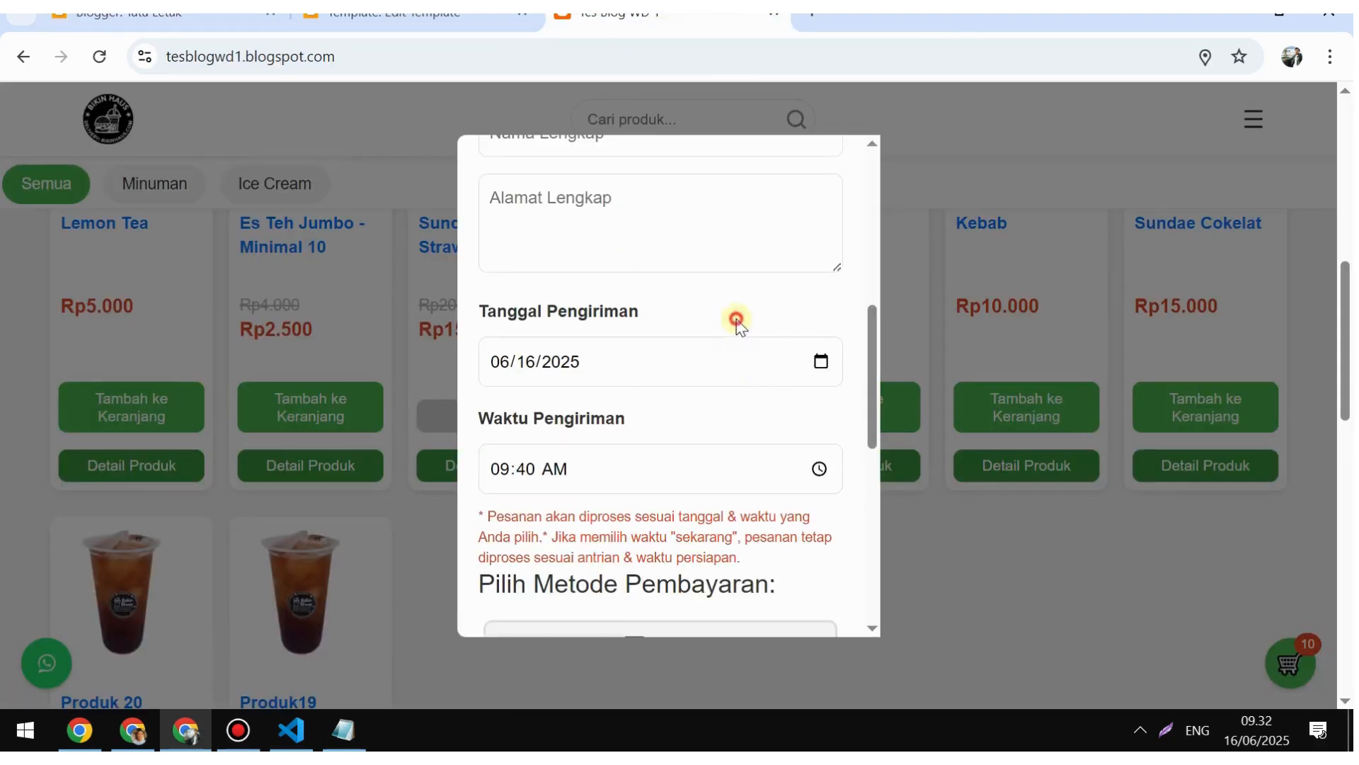
{"action": "left_click", "coordinate": [608, 469]}
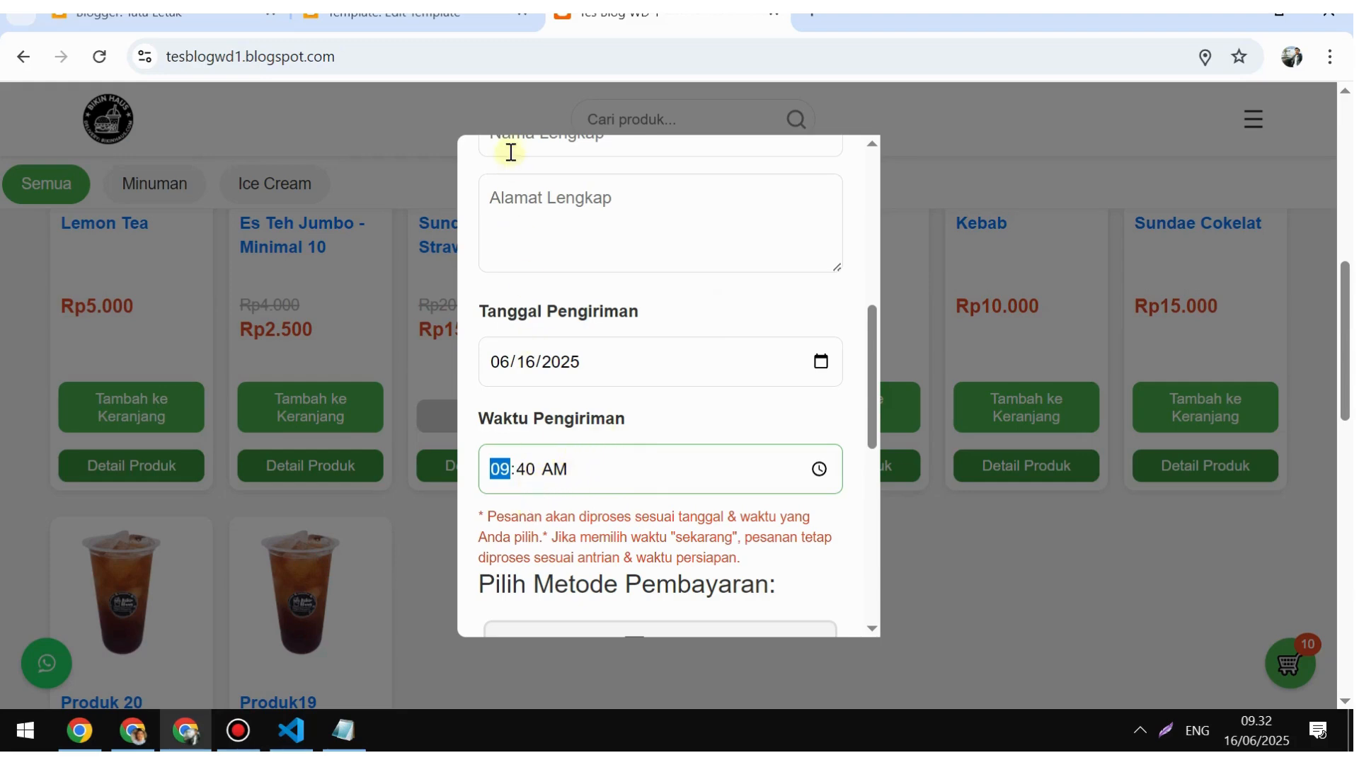
{"action": "left_click", "coordinate": [165, 17]}
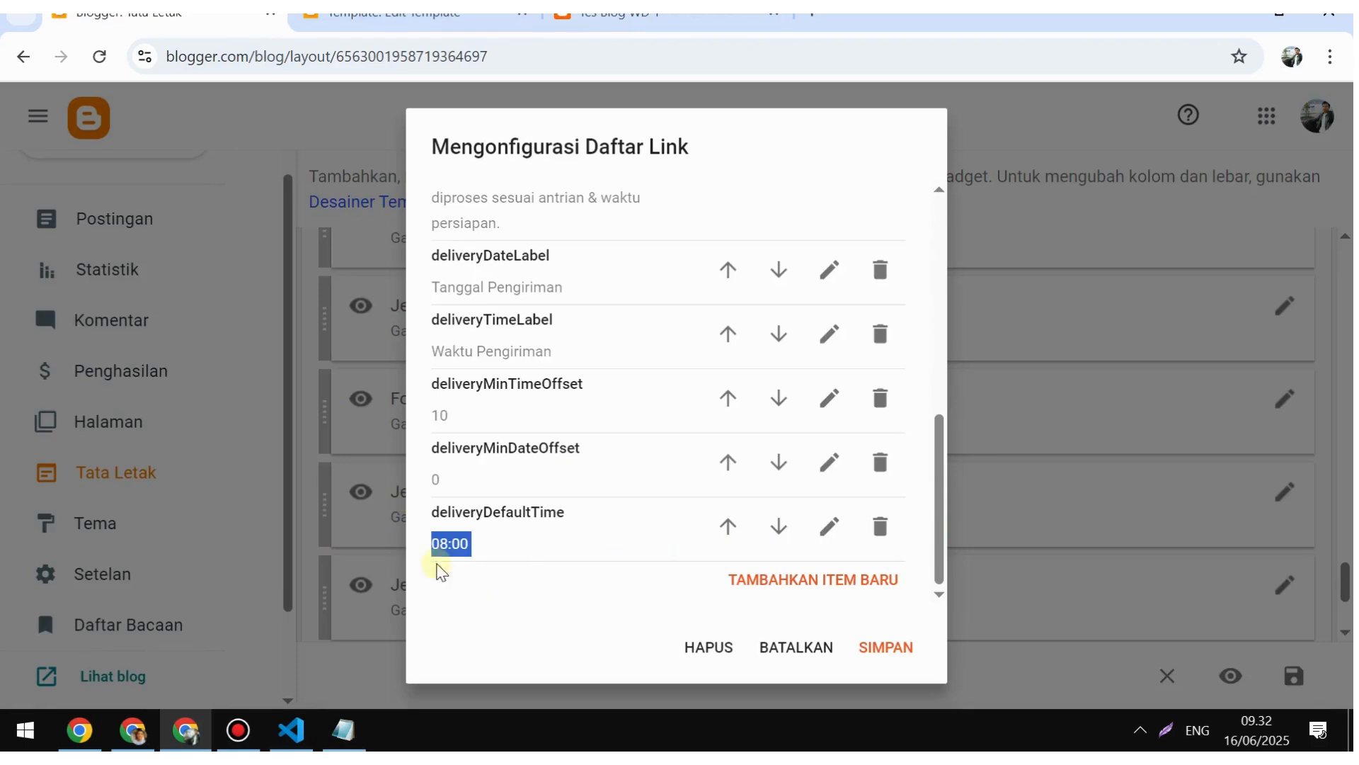
{"action": "left_click_drag", "start_coordinate": [505, 556], "coordinate": [431, 562]}
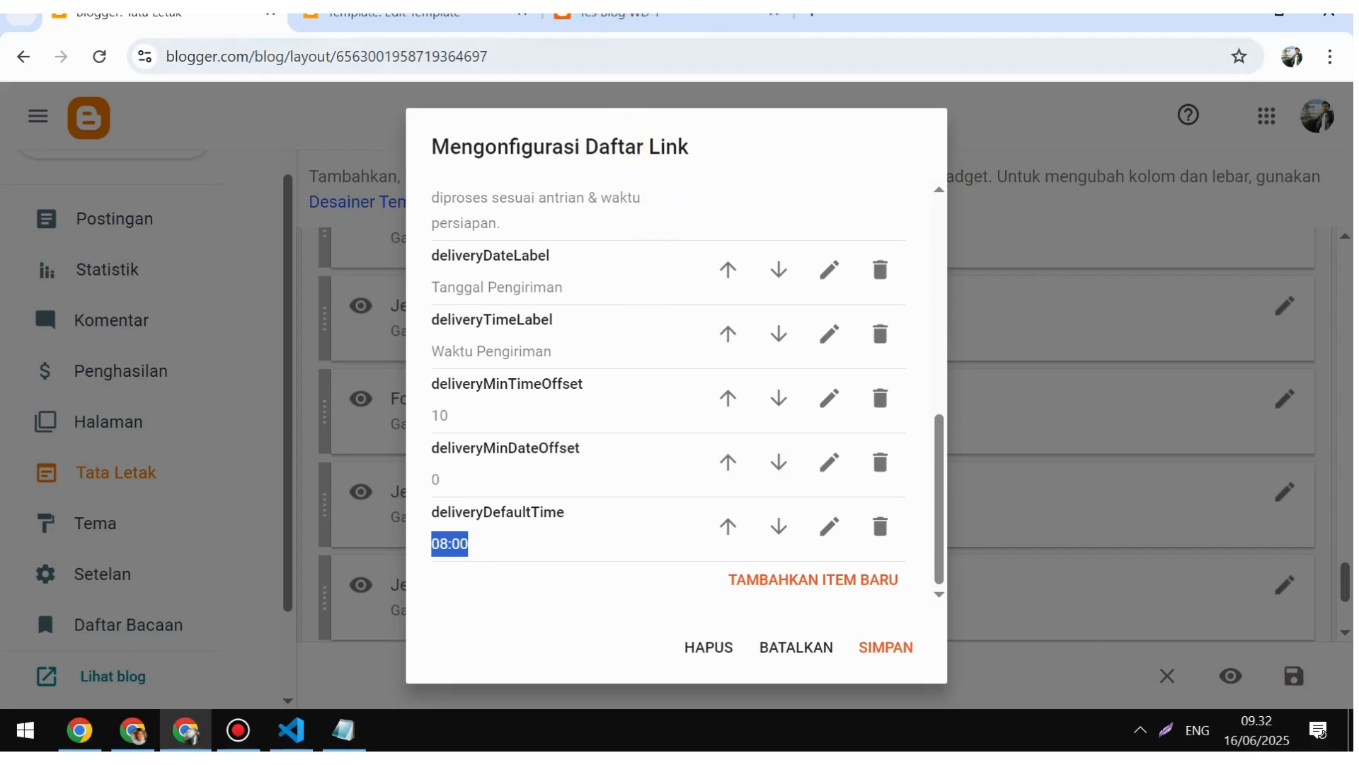
Step: Switch to Notepad and highlight the changelog entries on the vertical purchase options and on related products in single posts
{"action": "left_click", "coordinate": [637, 11]}
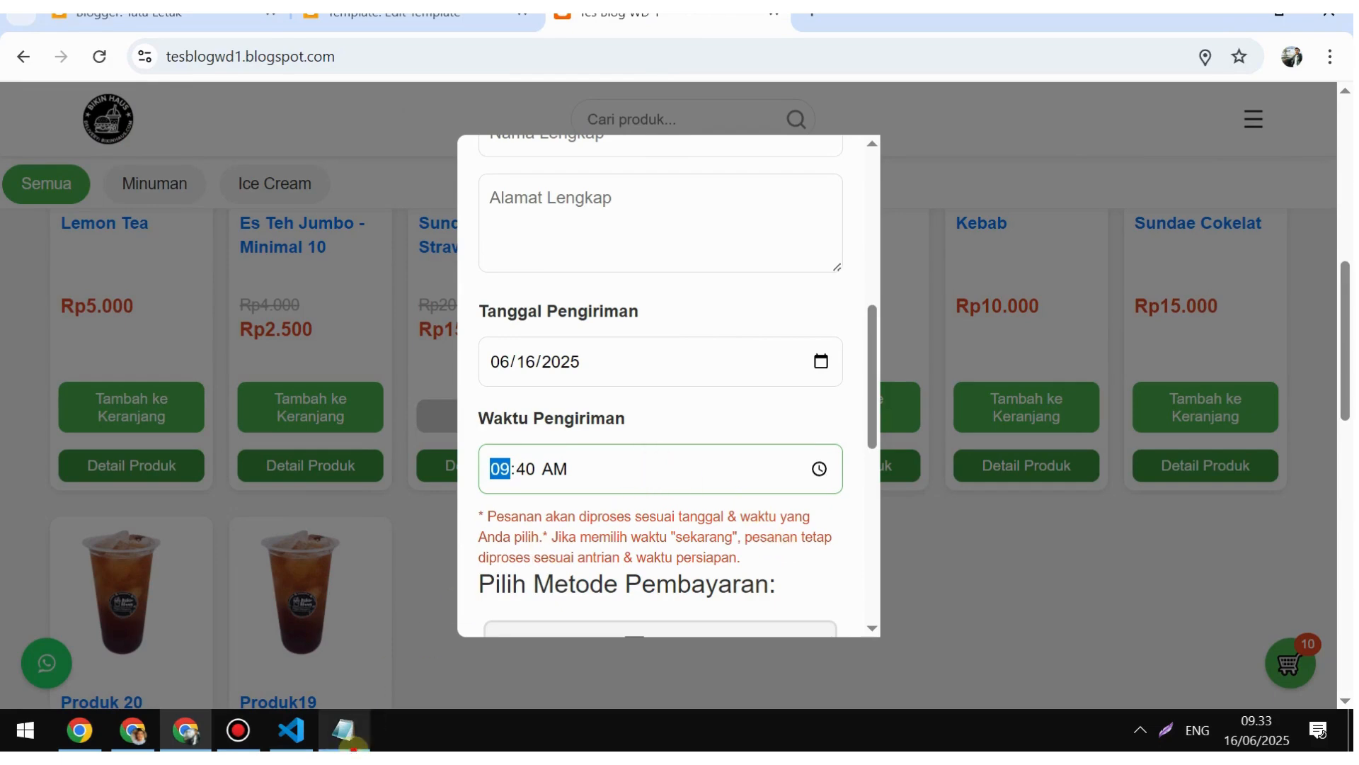
{"action": "left_click", "coordinate": [344, 736]}
{"action": "left_click", "coordinate": [89, 342]}
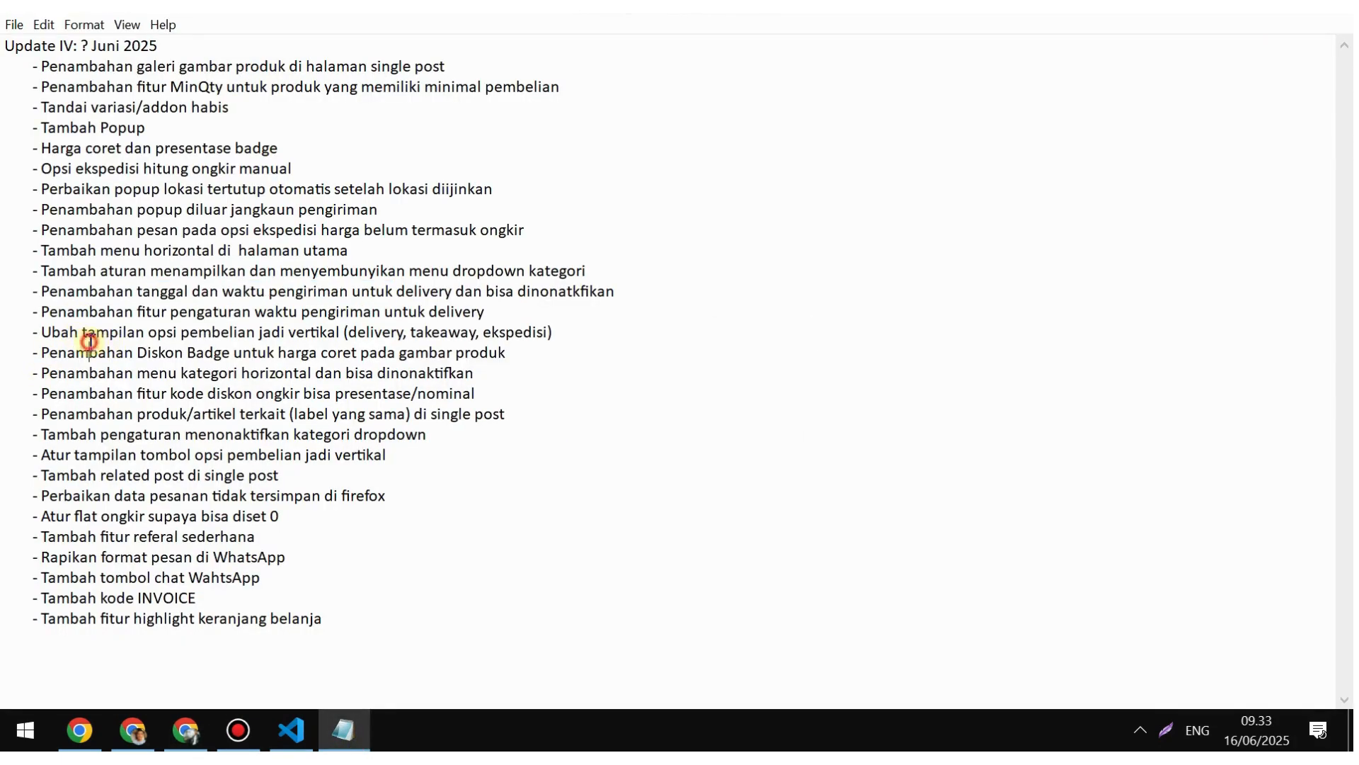
{"action": "left_click_drag", "start_coordinate": [80, 333], "coordinate": [206, 333]}
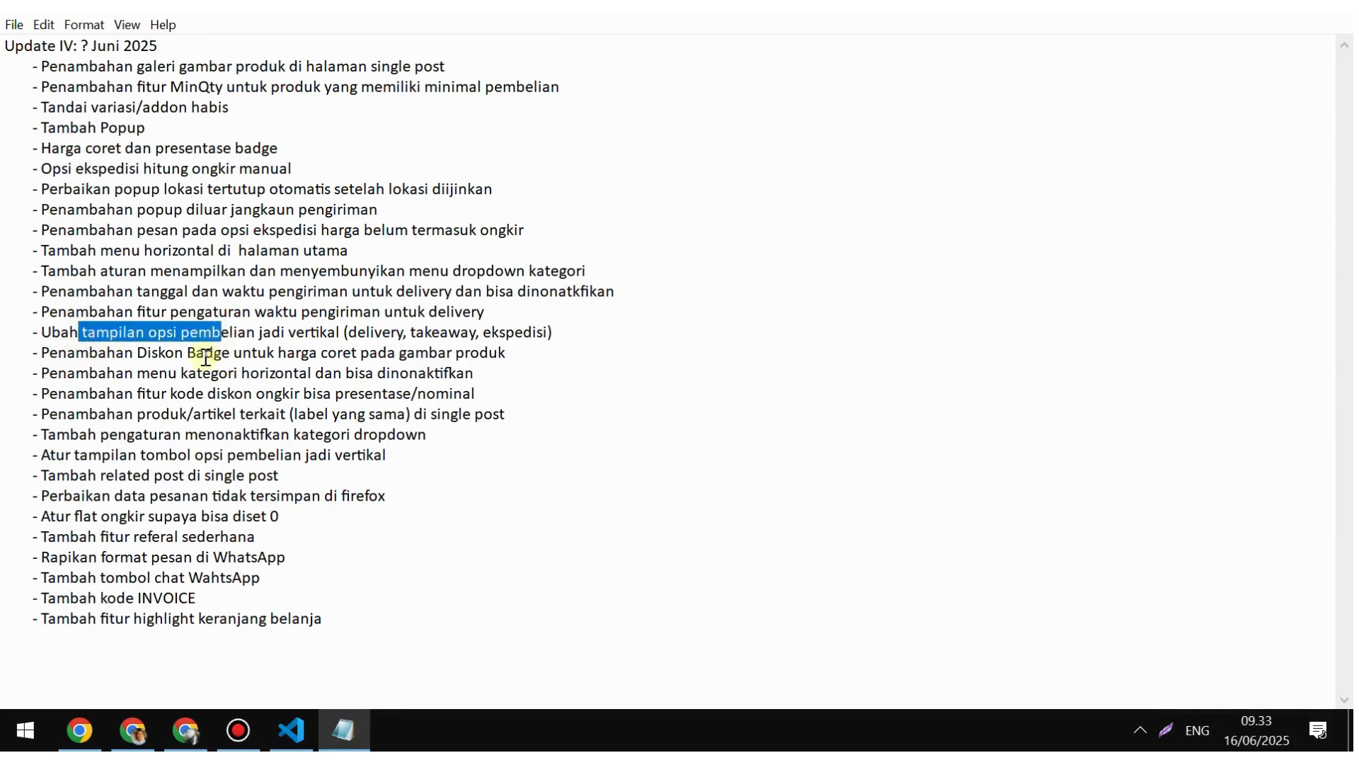
{"action": "left_click", "coordinate": [206, 354]}
{"action": "left_click", "coordinate": [196, 393]}
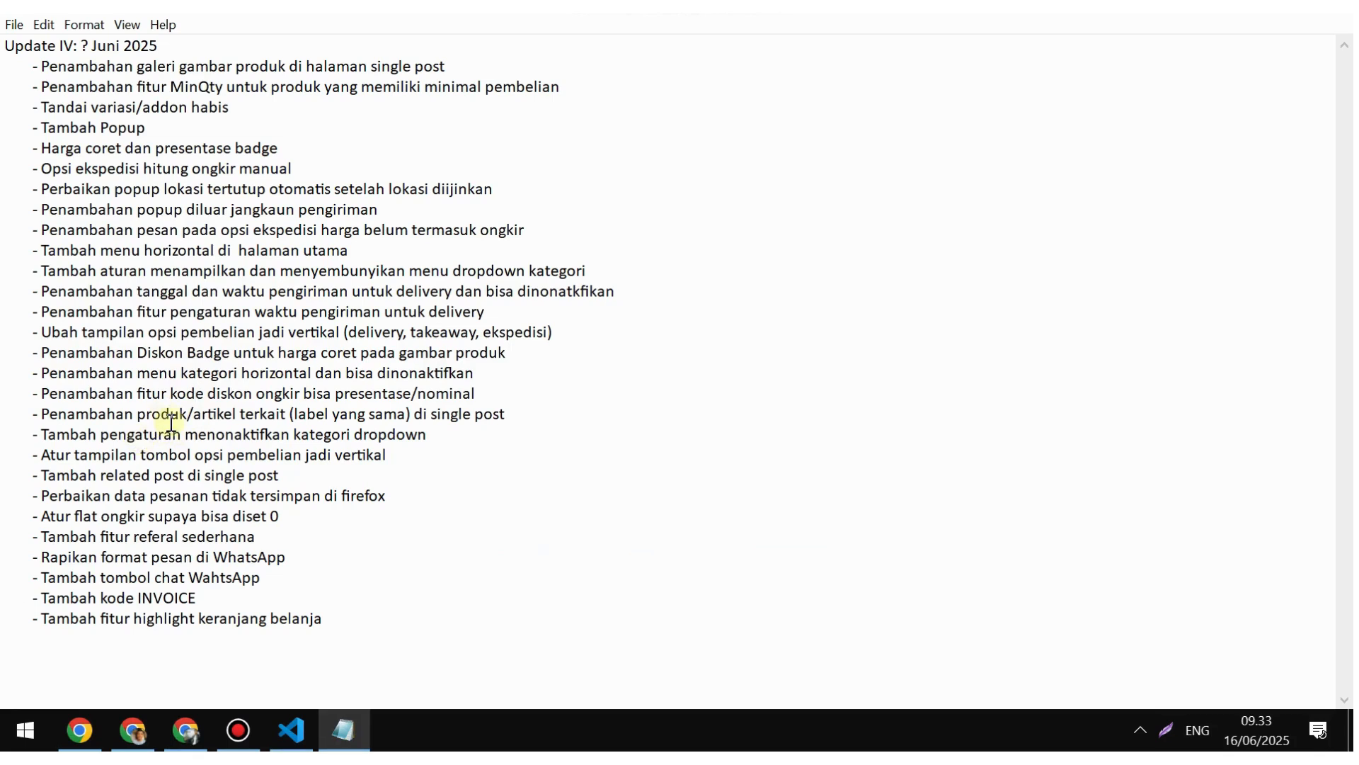
{"action": "left_click_drag", "start_coordinate": [145, 419], "coordinate": [170, 417]}
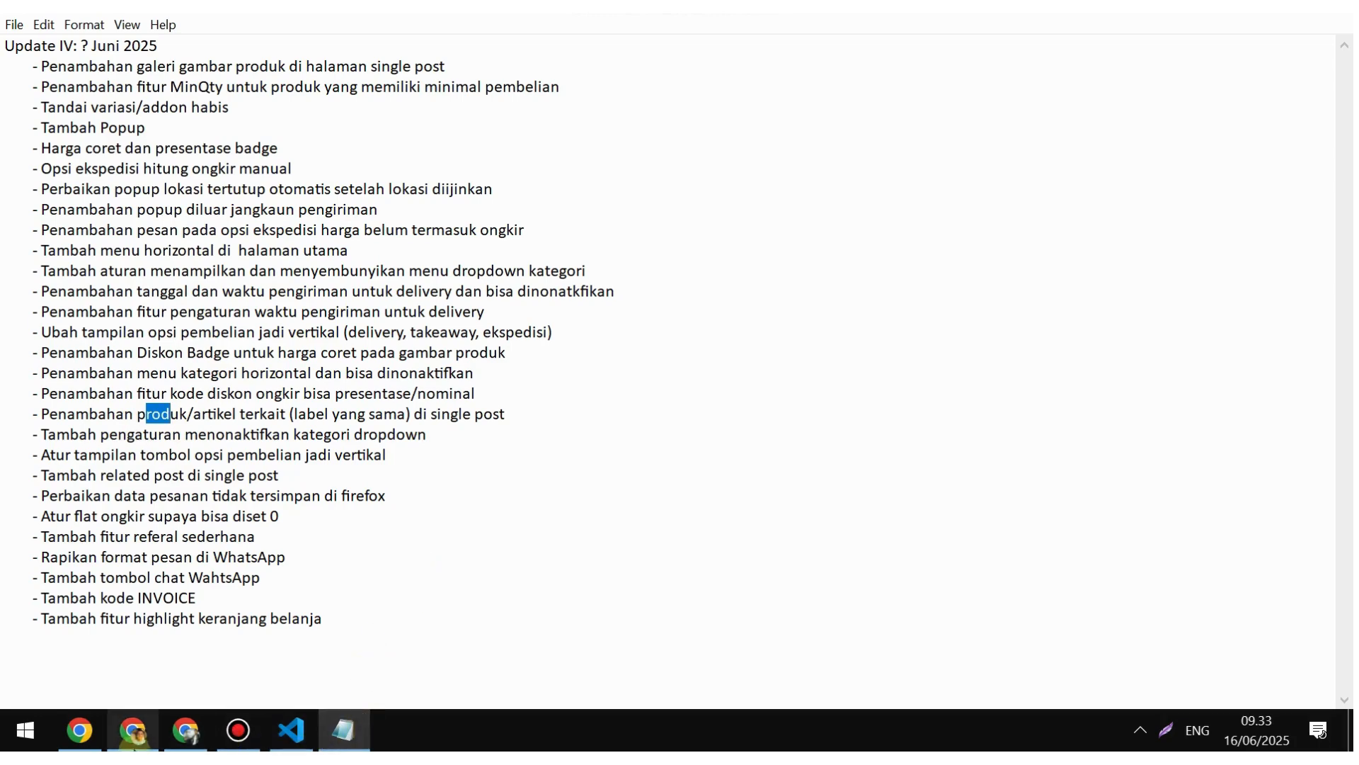
Step: Return to the store in Chrome, close the order form, and open the Produk19 product page
{"action": "left_click", "coordinate": [185, 730]}
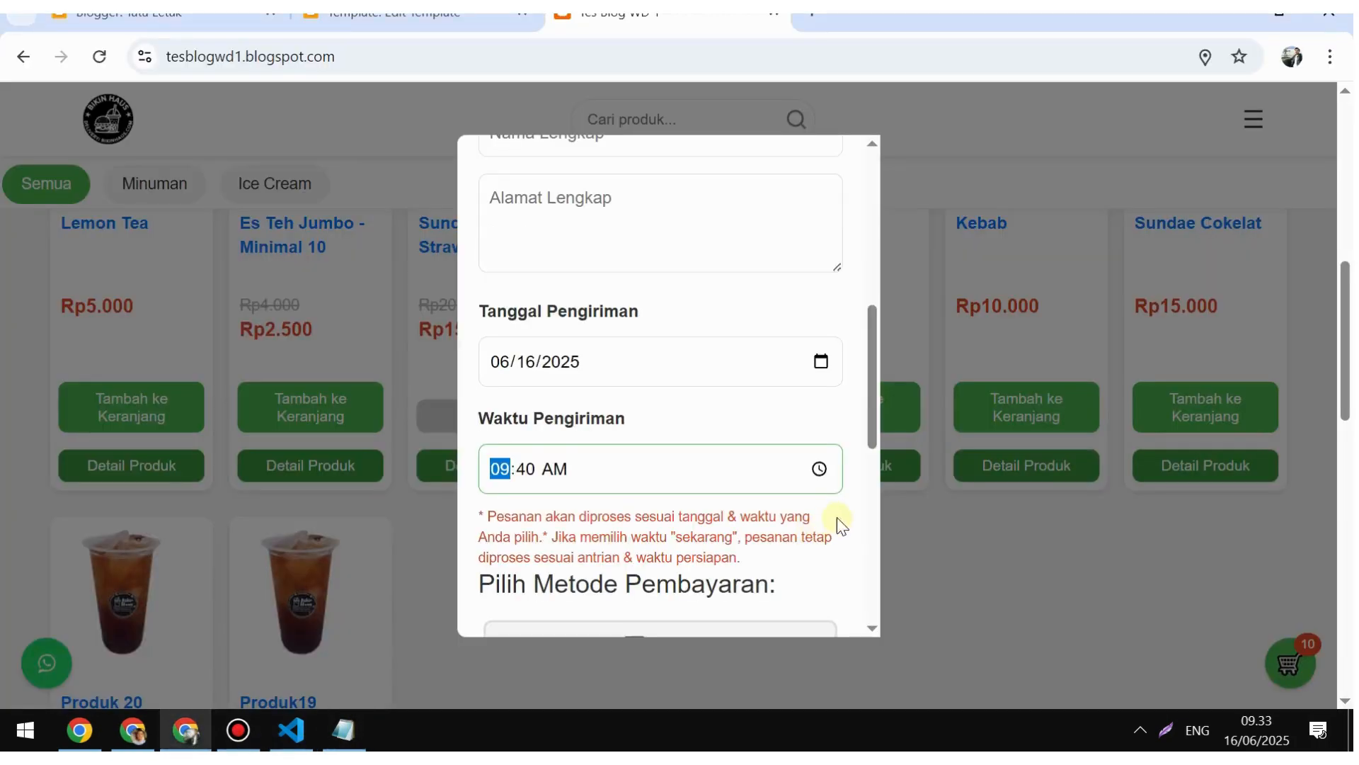
{"action": "left_click", "coordinate": [982, 651]}
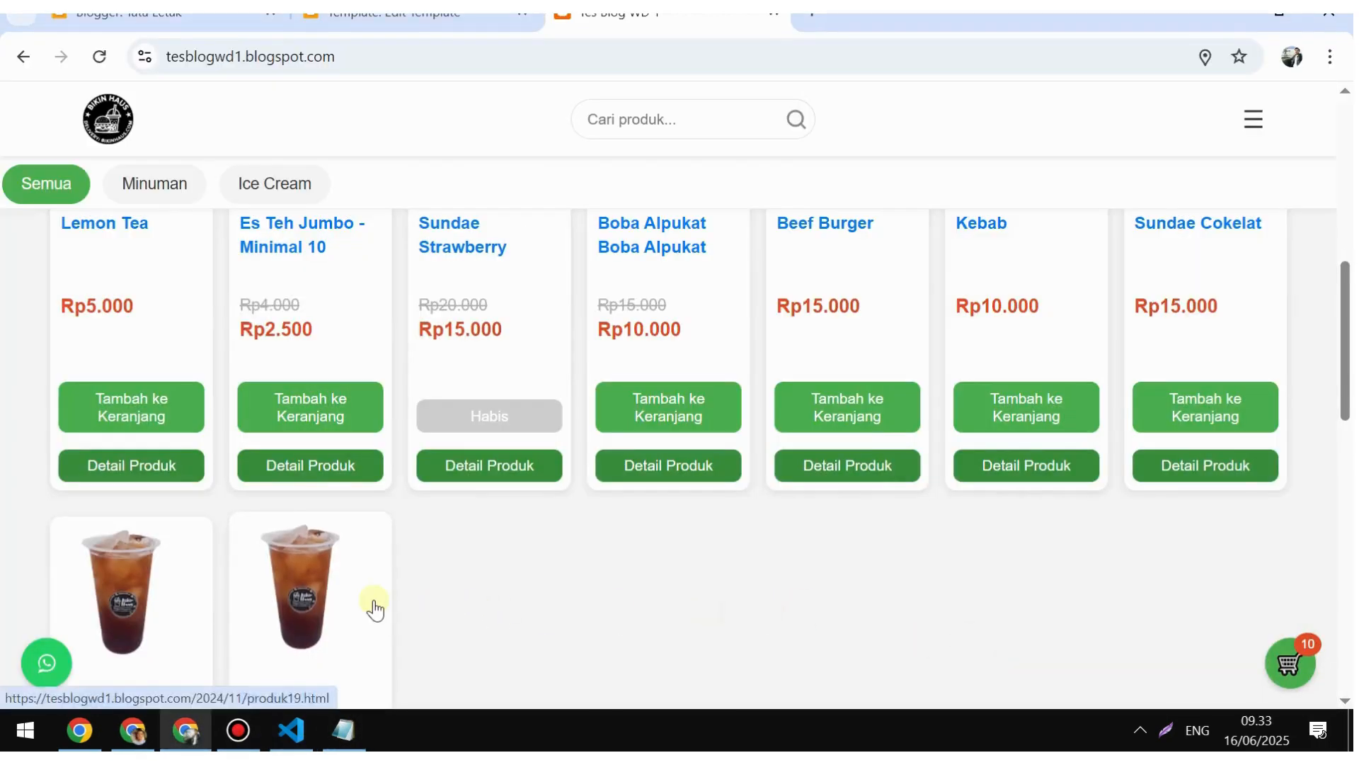
{"action": "scroll", "coordinate": [333, 591], "scroll_direction": "down", "scroll_amount": 1}
{"action": "left_click", "coordinate": [292, 595]}
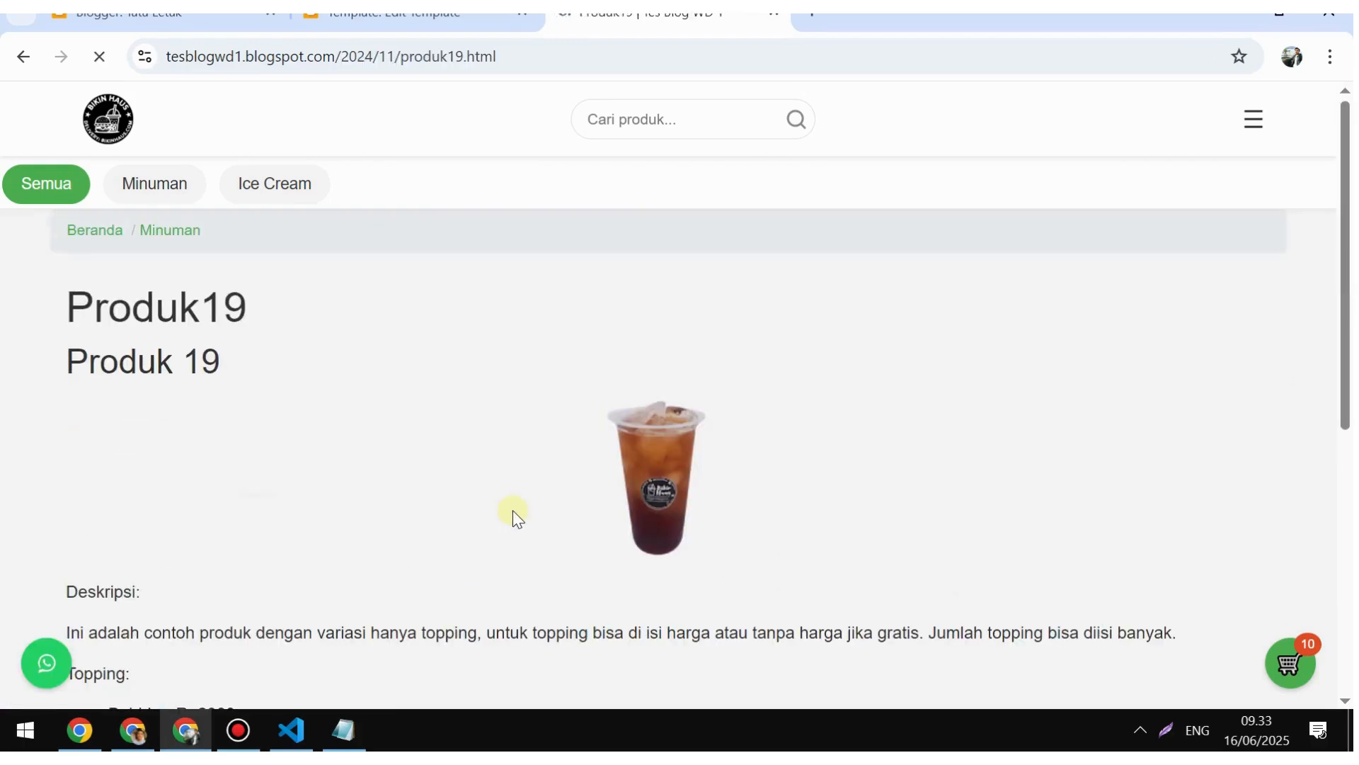
Step: Examine the Produk Terkait section and its product cards below the Produk19 details
{"action": "scroll", "coordinate": [514, 518], "scroll_direction": "down", "scroll_amount": 4}
{"action": "scroll", "coordinate": [512, 514], "scroll_direction": "down", "scroll_amount": 3}
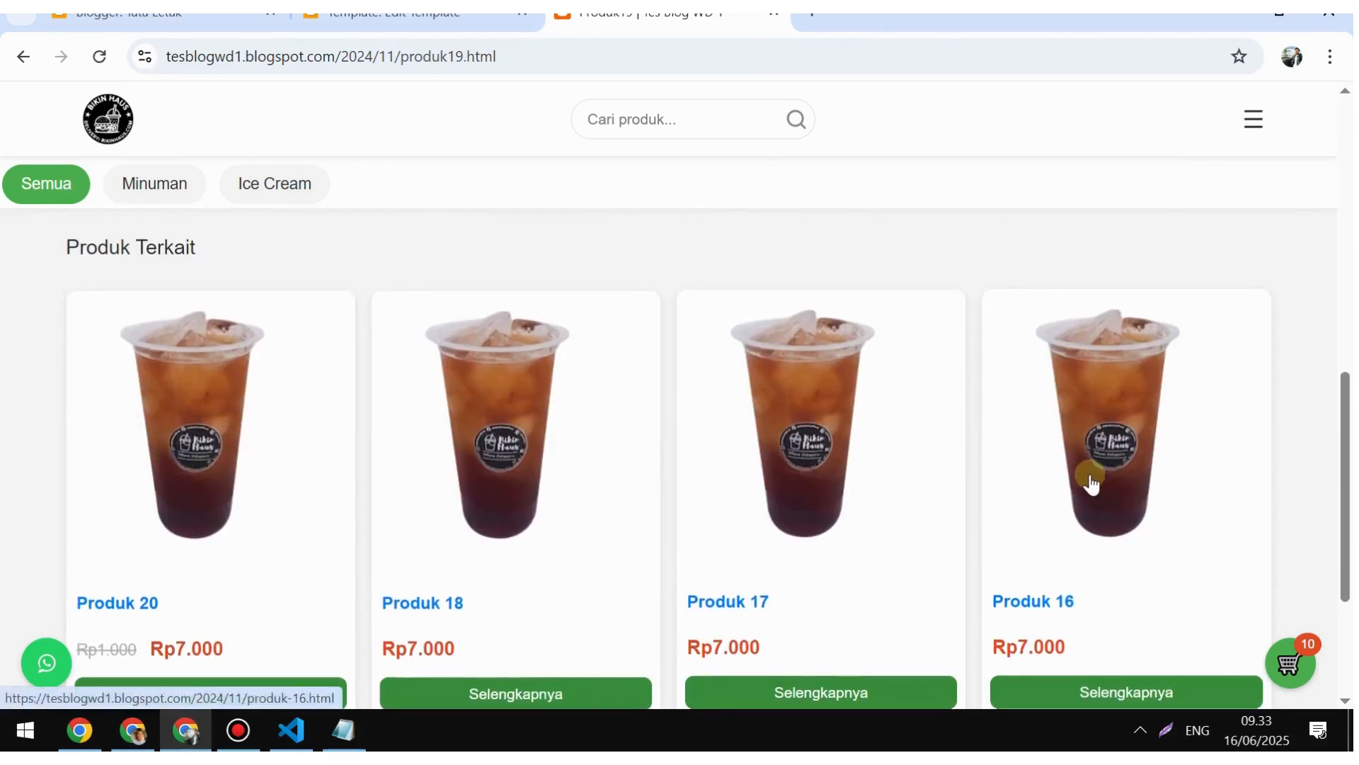
{"action": "scroll", "coordinate": [779, 503], "scroll_direction": "down", "scroll_amount": 2}
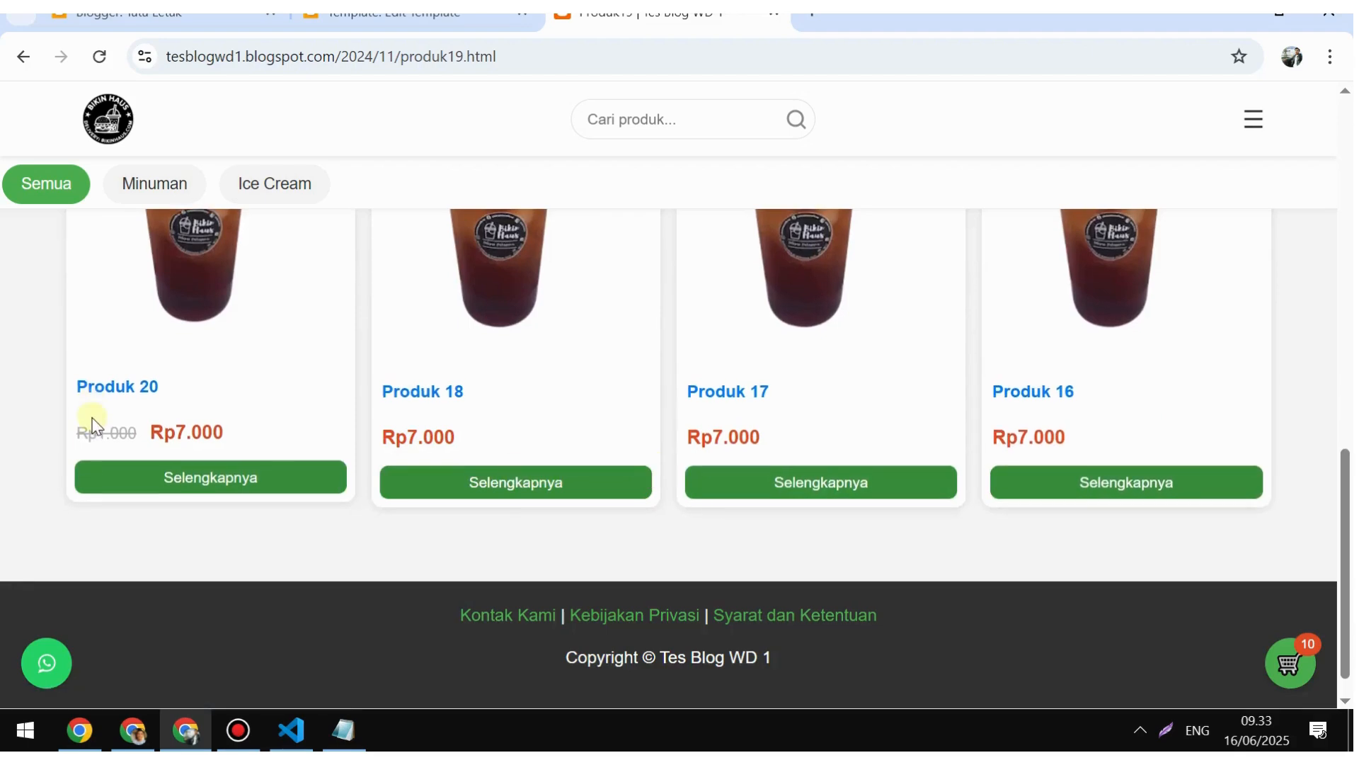
{"action": "scroll", "coordinate": [92, 419], "scroll_direction": "up", "scroll_amount": 3}
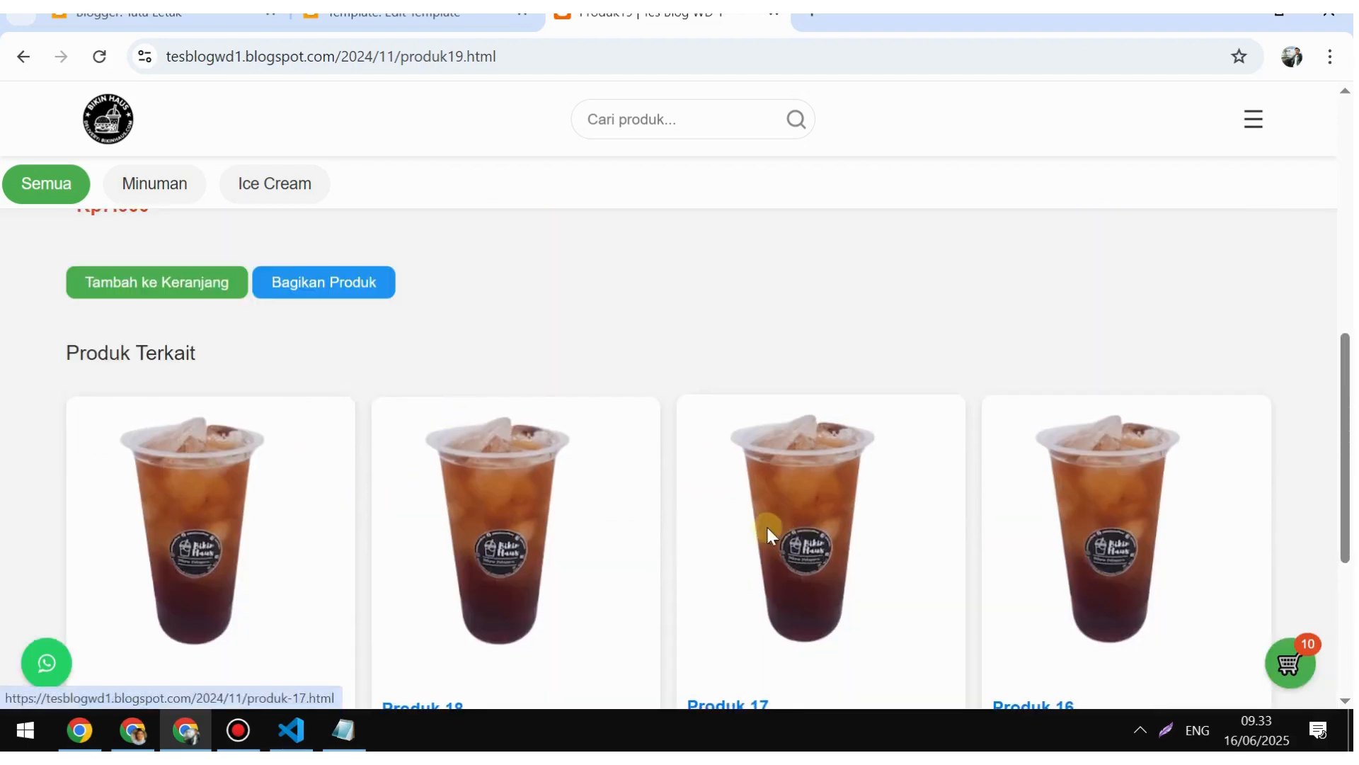
{"action": "scroll", "coordinate": [772, 523], "scroll_direction": "down", "scroll_amount": 2}
{"action": "scroll", "coordinate": [756, 510], "scroll_direction": "up", "scroll_amount": 8}
{"action": "scroll", "coordinate": [756, 509], "scroll_direction": "down", "scroll_amount": 4}
{"action": "scroll", "coordinate": [755, 509], "scroll_direction": "down", "scroll_amount": 5}
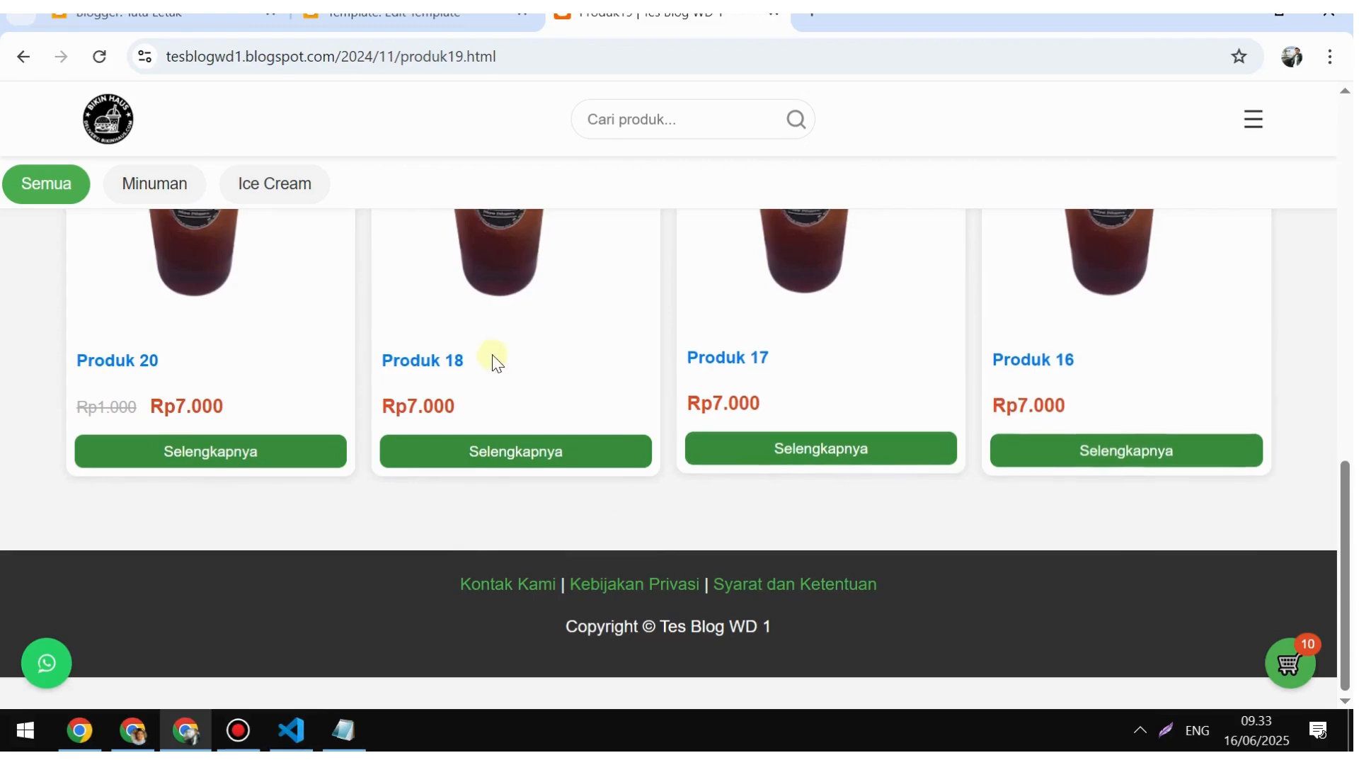
{"action": "scroll", "coordinate": [489, 516], "scroll_direction": "up", "scroll_amount": 4}
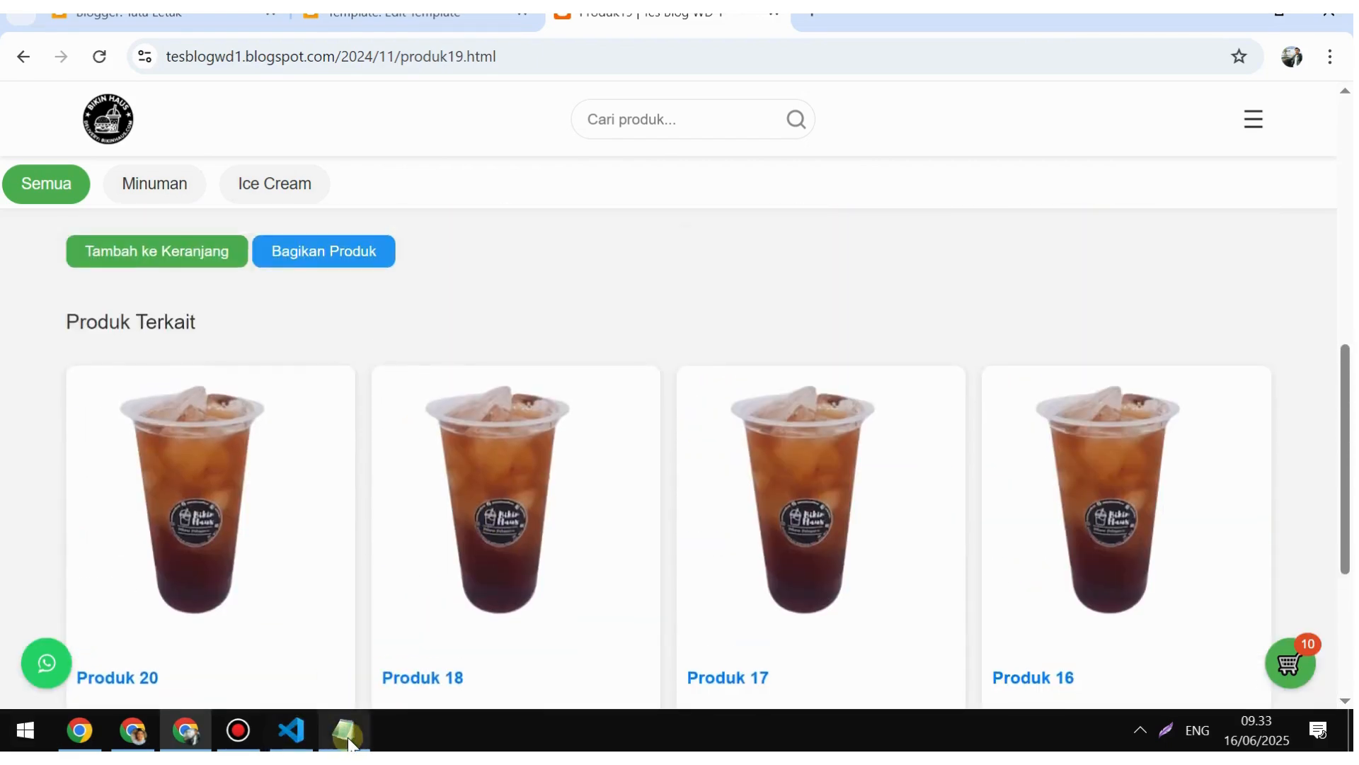
Step: Switch to Notepad, go through the entries on purchase option buttons and related posts, and highlight the flat ongkir entry
{"action": "left_click", "coordinate": [344, 730]}
{"action": "left_click_drag", "start_coordinate": [135, 434], "coordinate": [192, 467]}
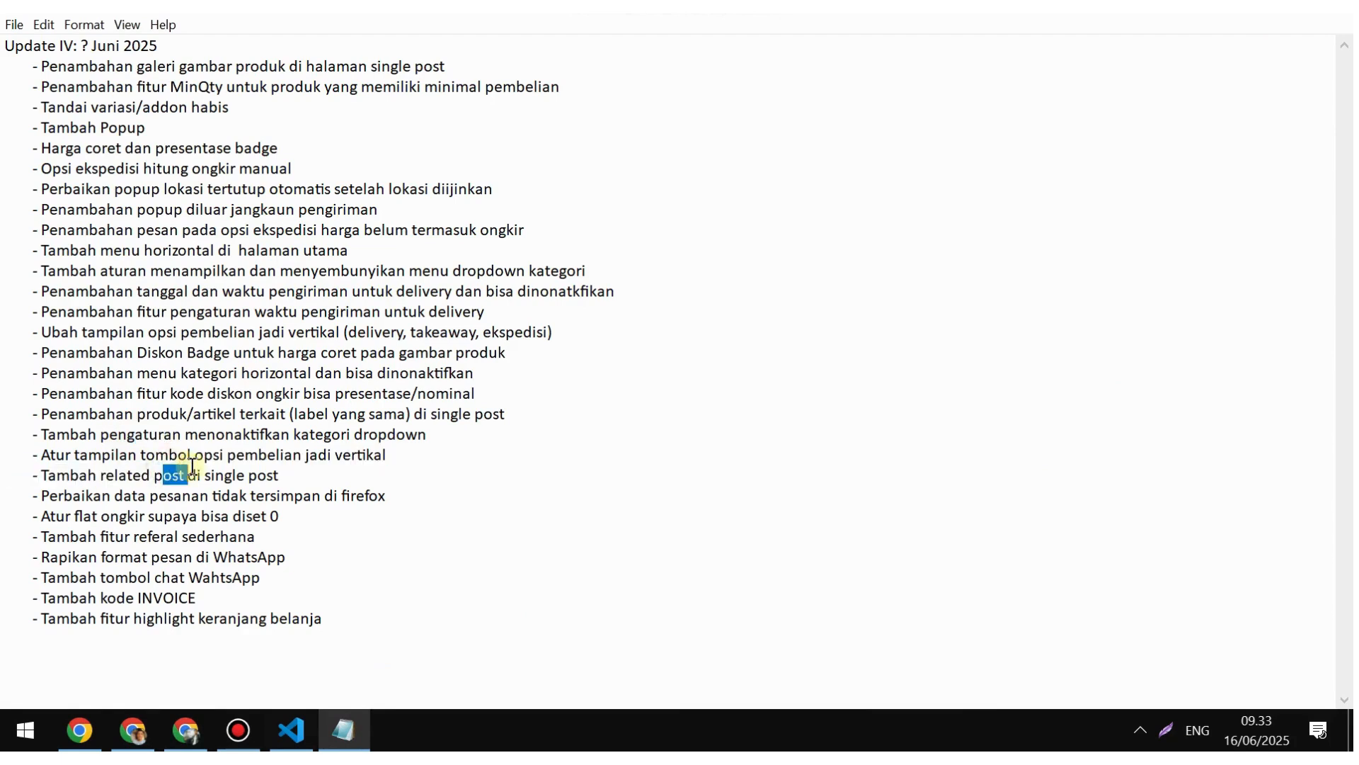
{"action": "left_click", "coordinate": [189, 454]}
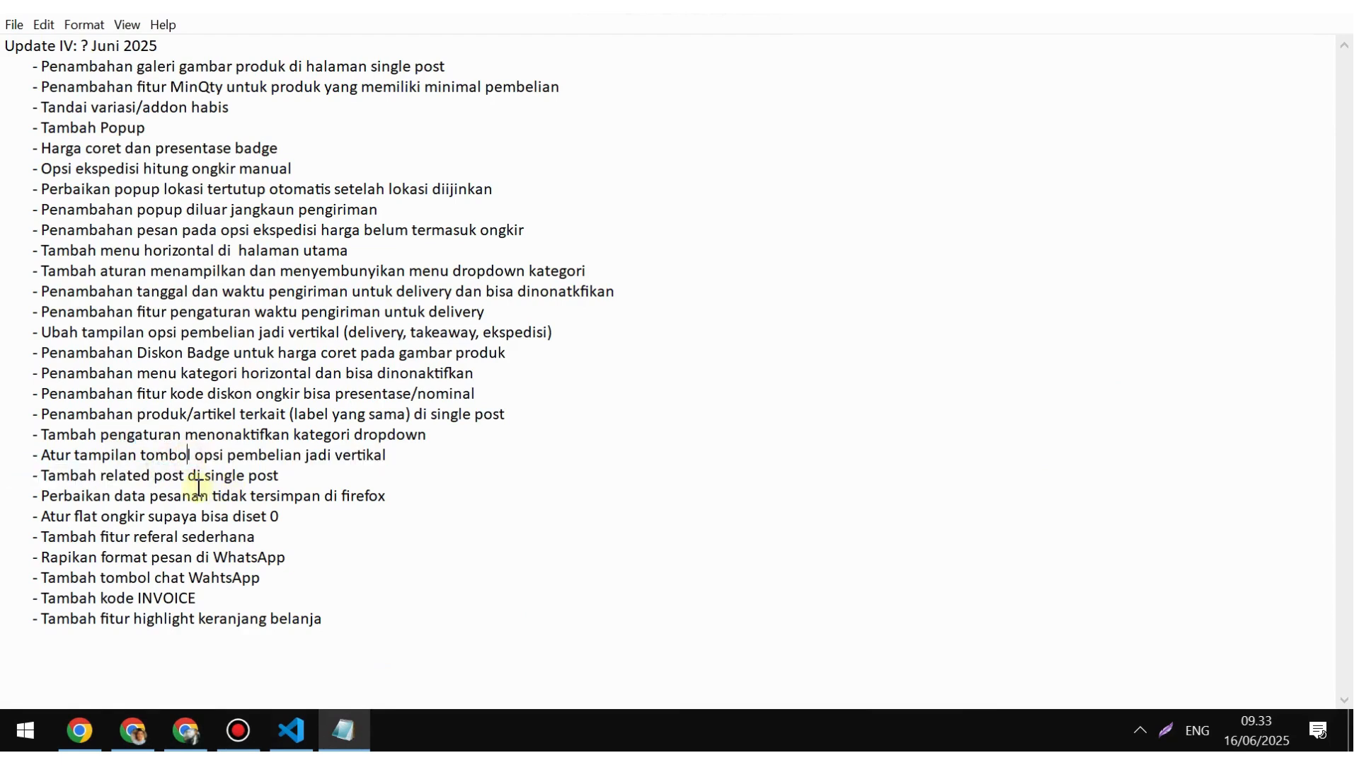
{"action": "left_click", "coordinate": [202, 478]}
{"action": "left_click", "coordinate": [229, 515]}
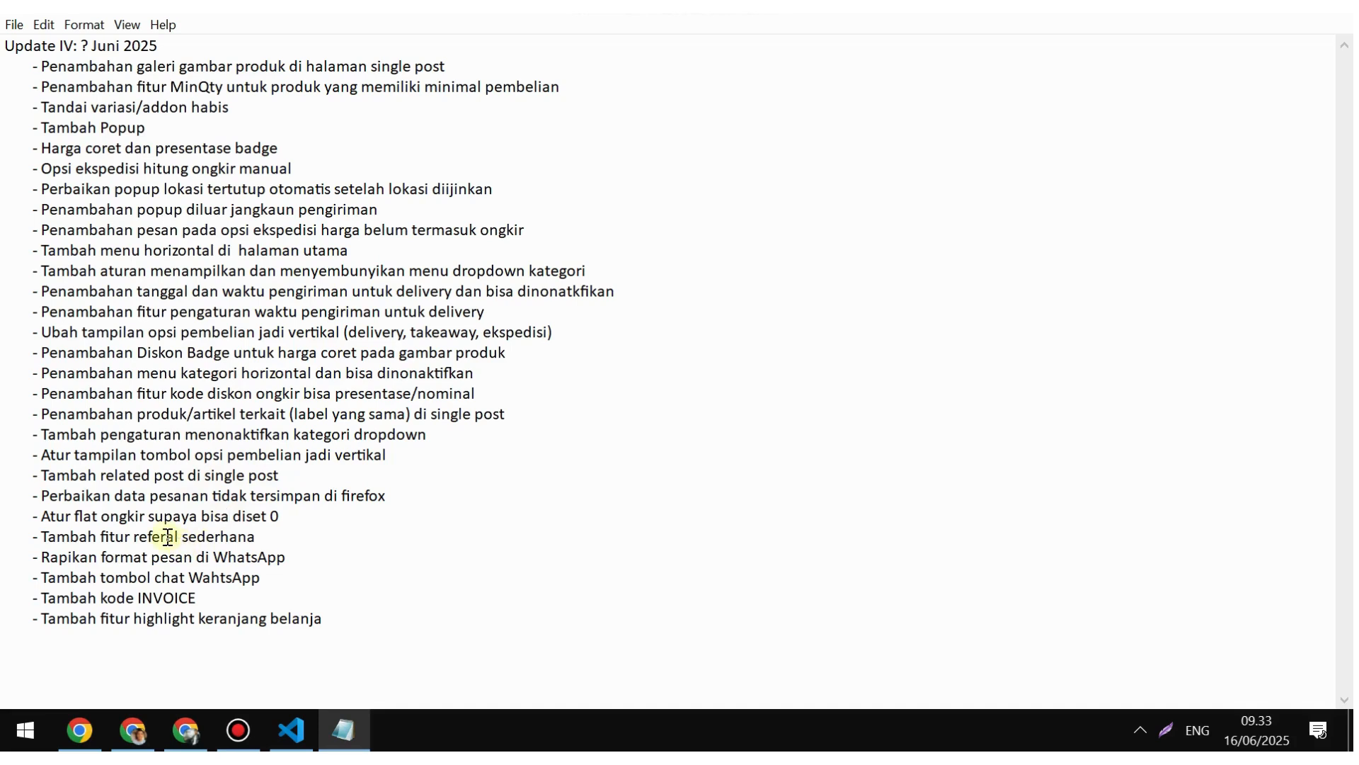
{"action": "left_click_drag", "start_coordinate": [84, 516], "coordinate": [154, 517]}
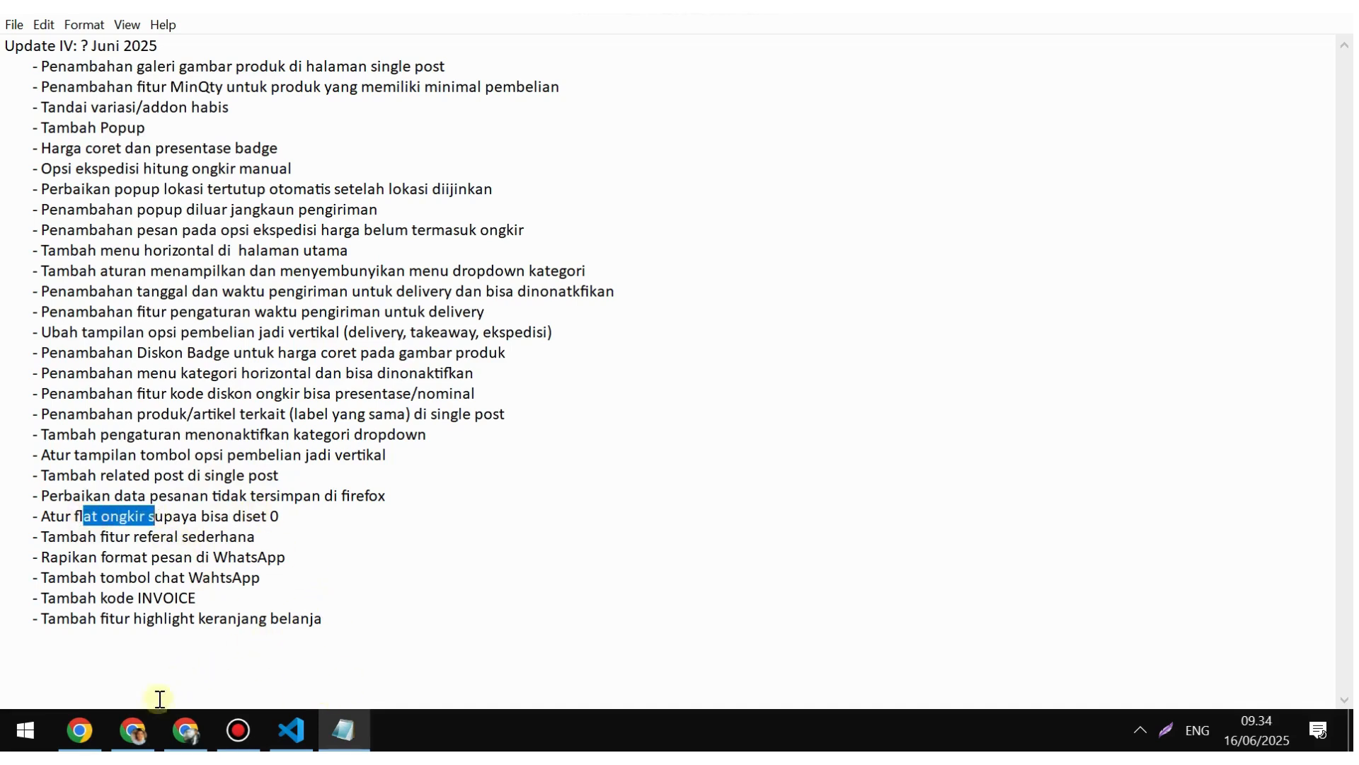
Step: Return to the Blogger layout in Chrome and close the delivery date gadget without saving
{"action": "left_click", "coordinate": [184, 735]}
{"action": "left_click", "coordinate": [170, 17]}
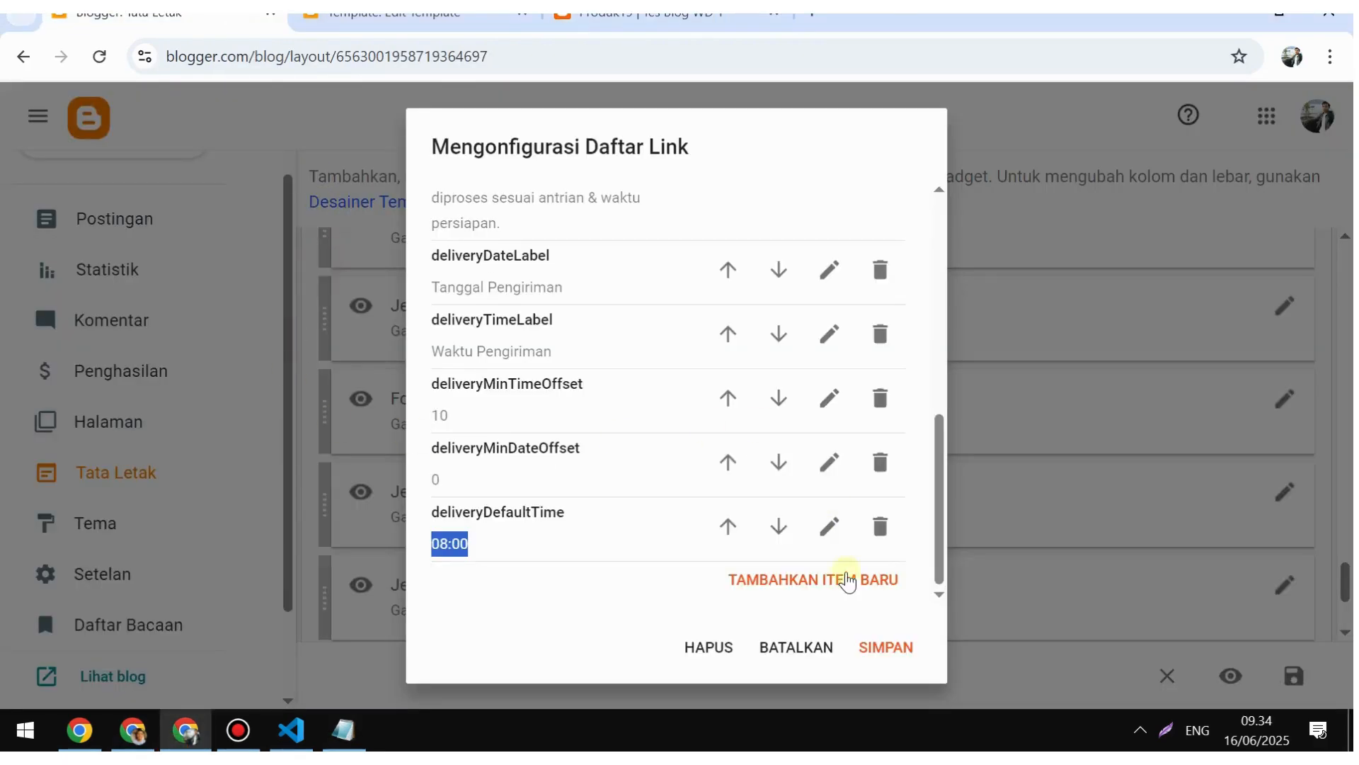
{"action": "left_click", "coordinate": [821, 648]}
Step: Open the Konfigurasi Tarif gadget, highlight flatRate and its value, and close the gadget without saving
{"action": "scroll", "coordinate": [861, 511], "scroll_direction": "up", "scroll_amount": 5}
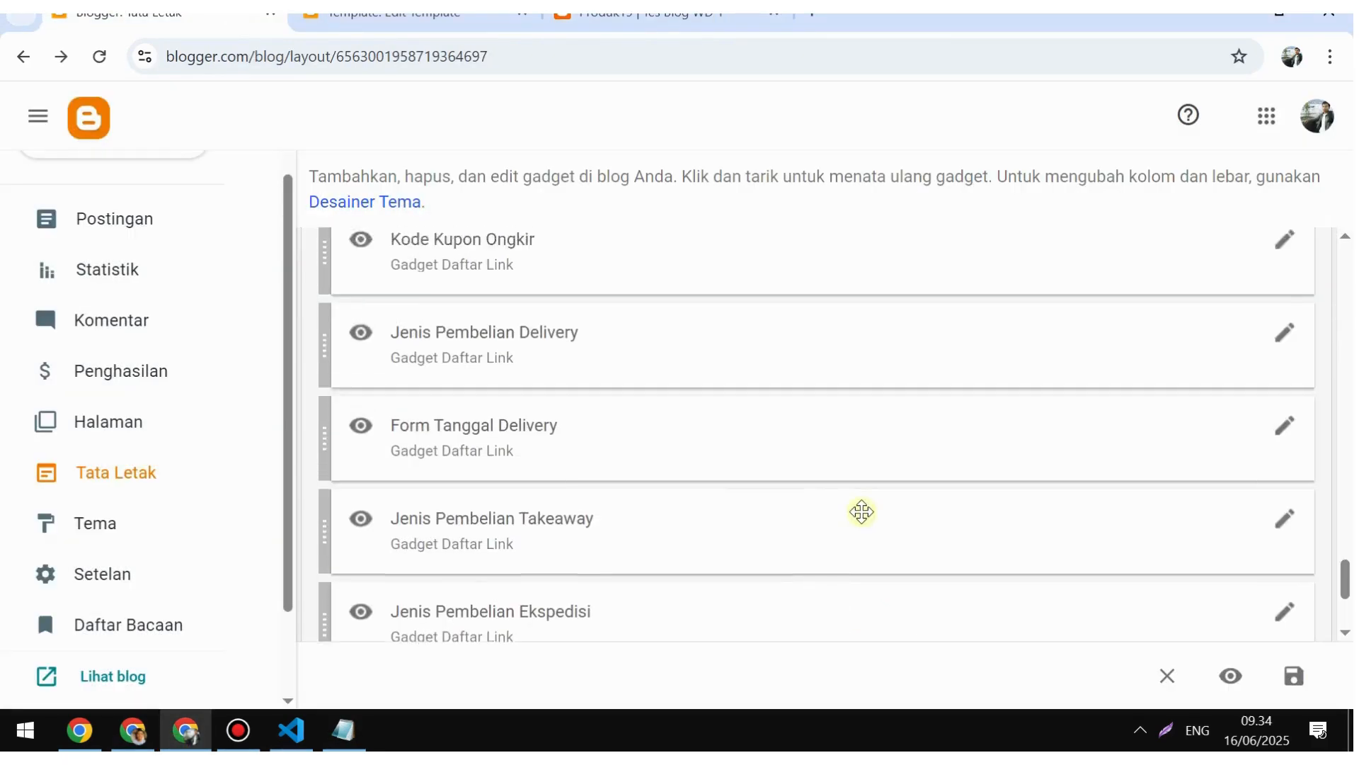
{"action": "scroll", "coordinate": [860, 511], "scroll_direction": "up", "scroll_amount": 5}
{"action": "scroll", "coordinate": [860, 510], "scroll_direction": "down", "scroll_amount": 2}
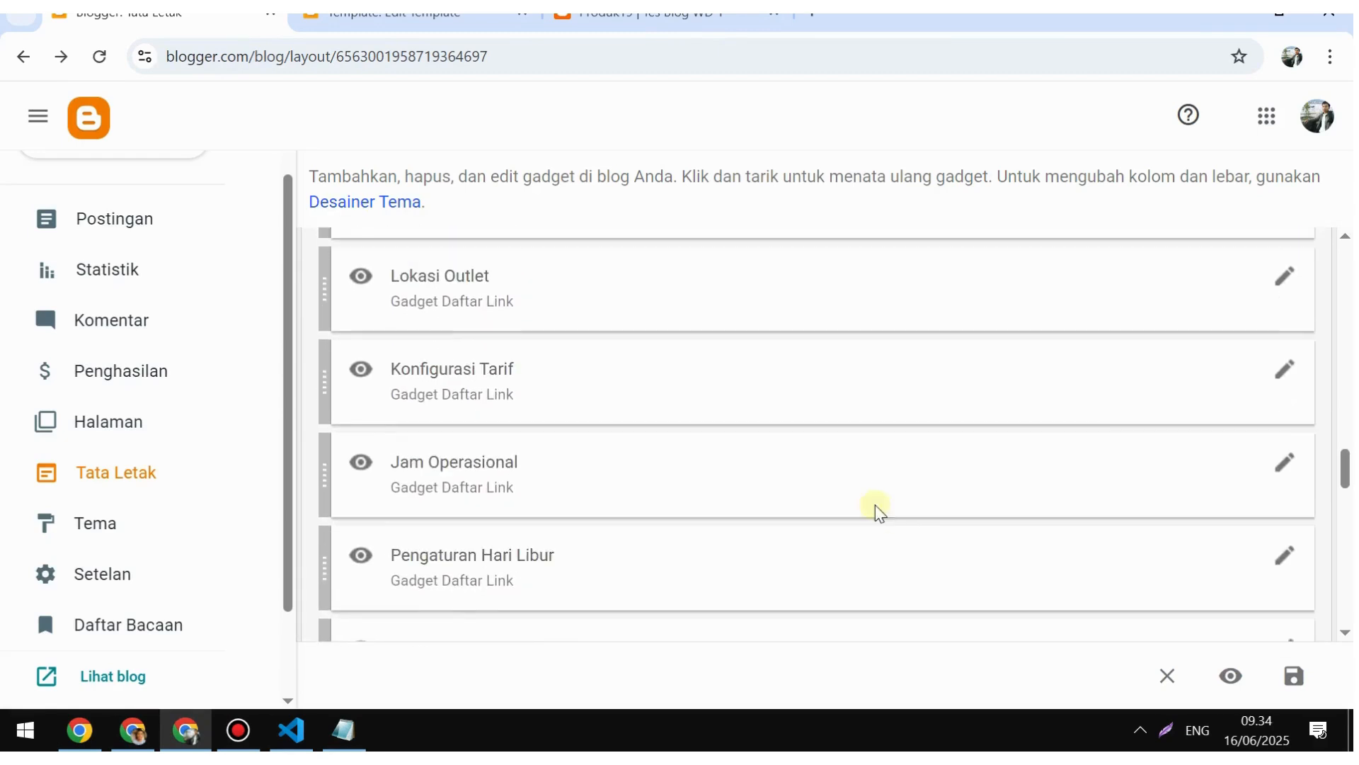
{"action": "left_click", "coordinate": [1283, 356]}
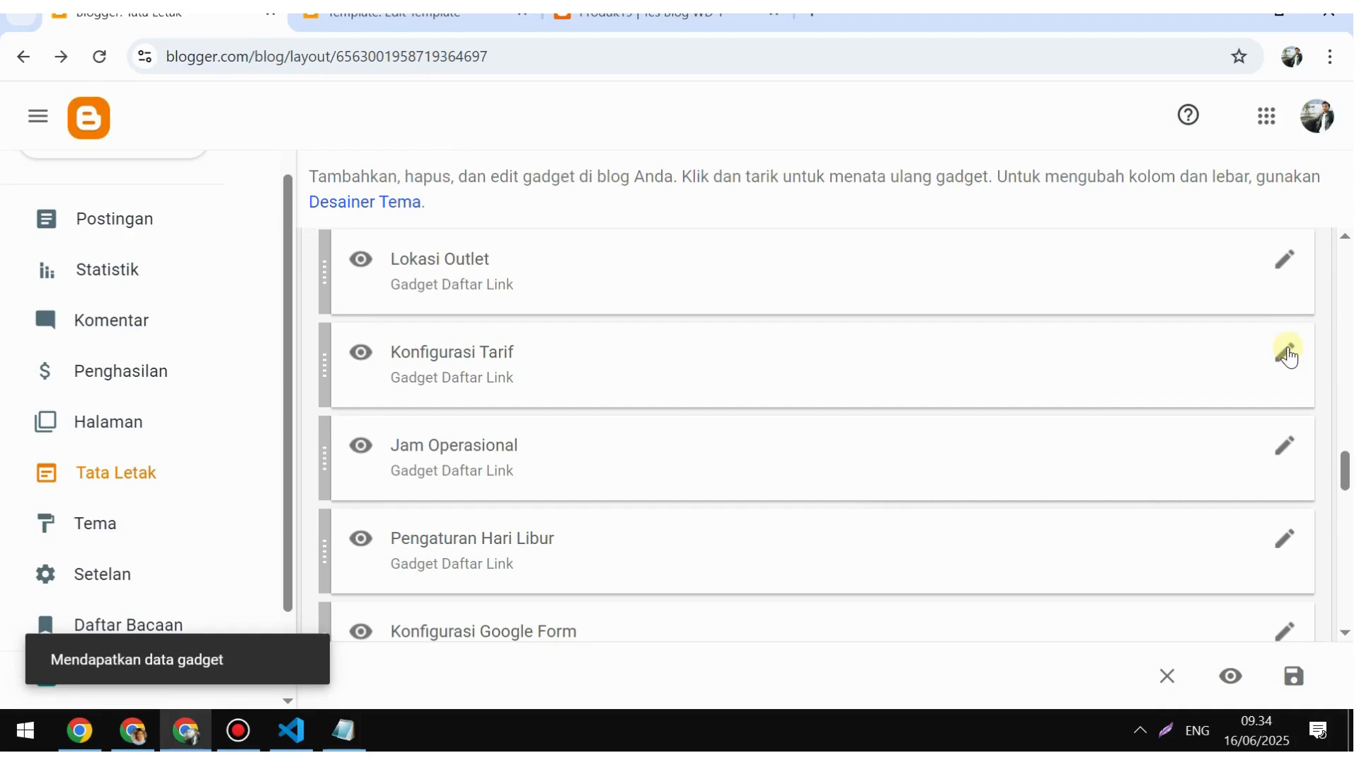
{"action": "scroll", "coordinate": [606, 460], "scroll_direction": "down", "scroll_amount": 2}
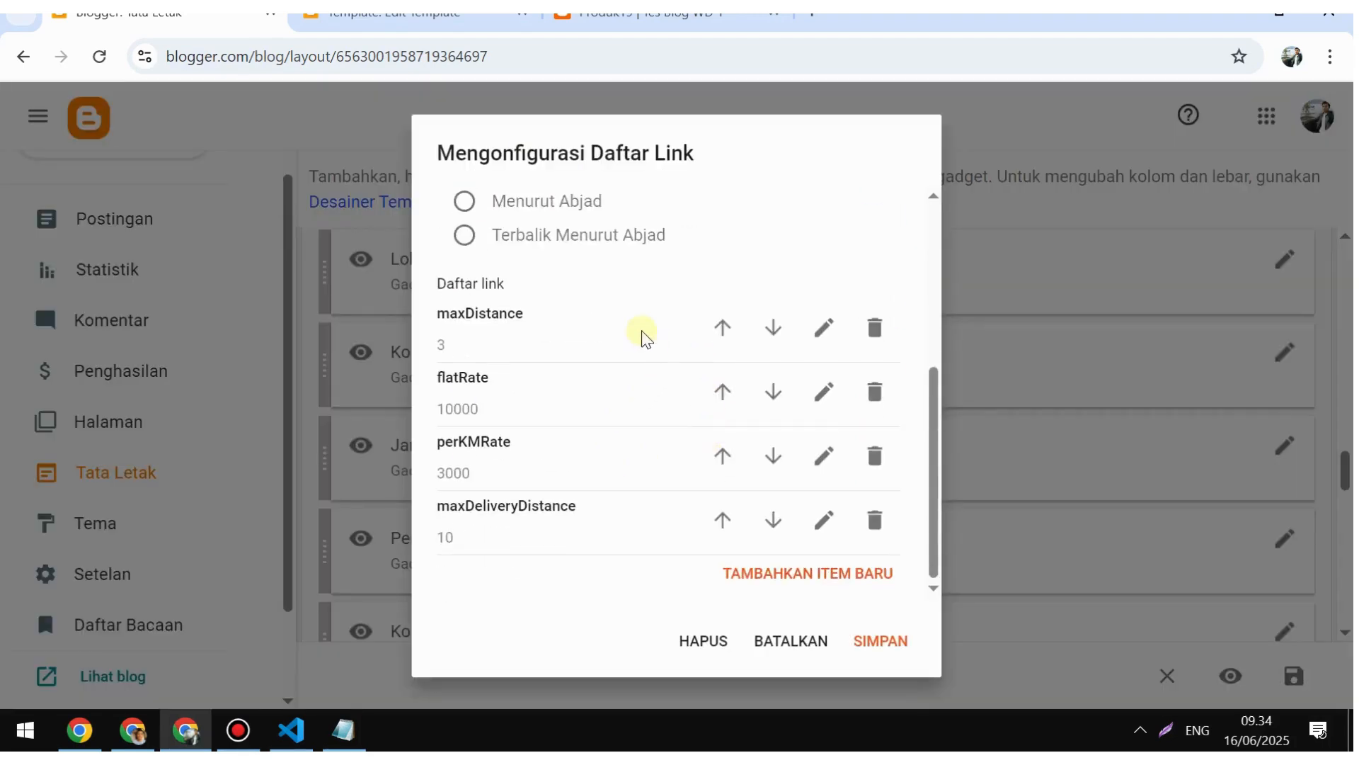
{"action": "left_click_drag", "start_coordinate": [441, 378], "coordinate": [484, 369]}
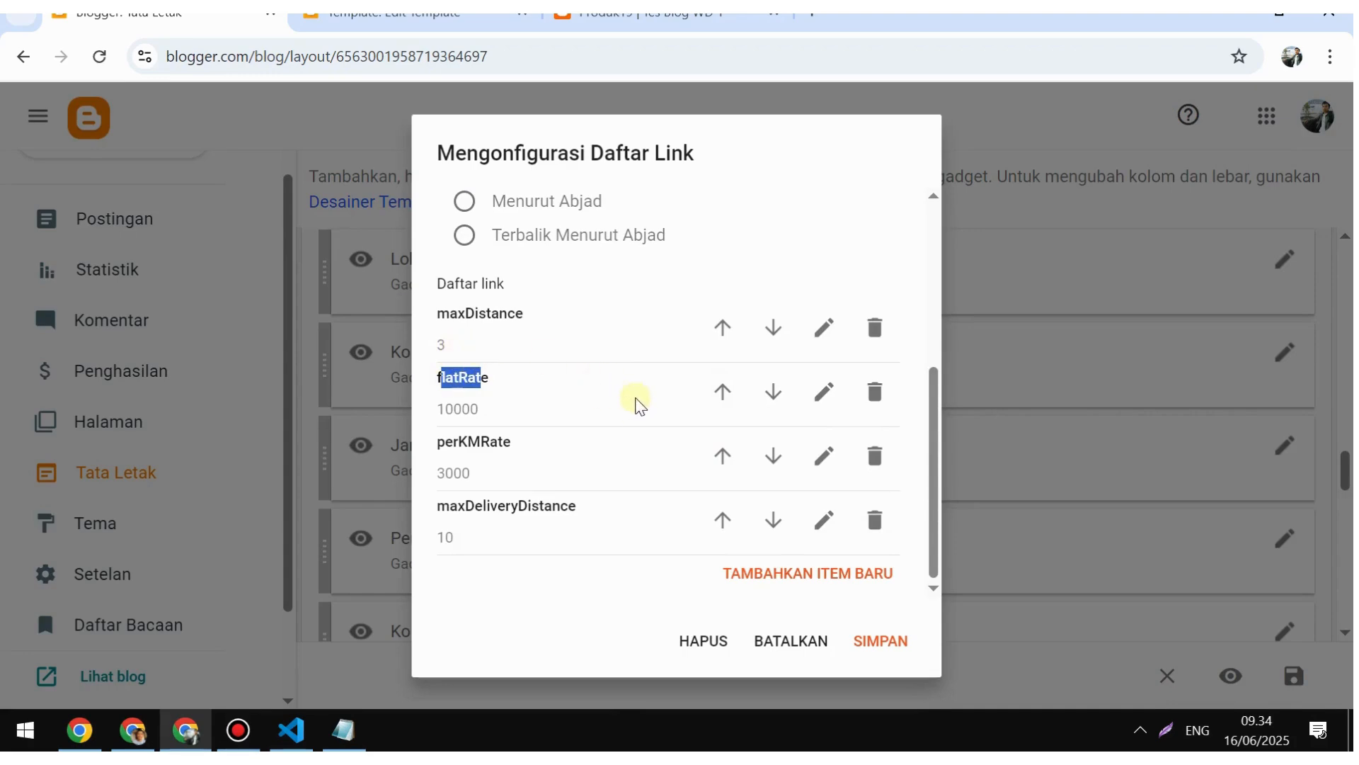
{"action": "left_click_drag", "start_coordinate": [439, 408], "coordinate": [480, 405]}
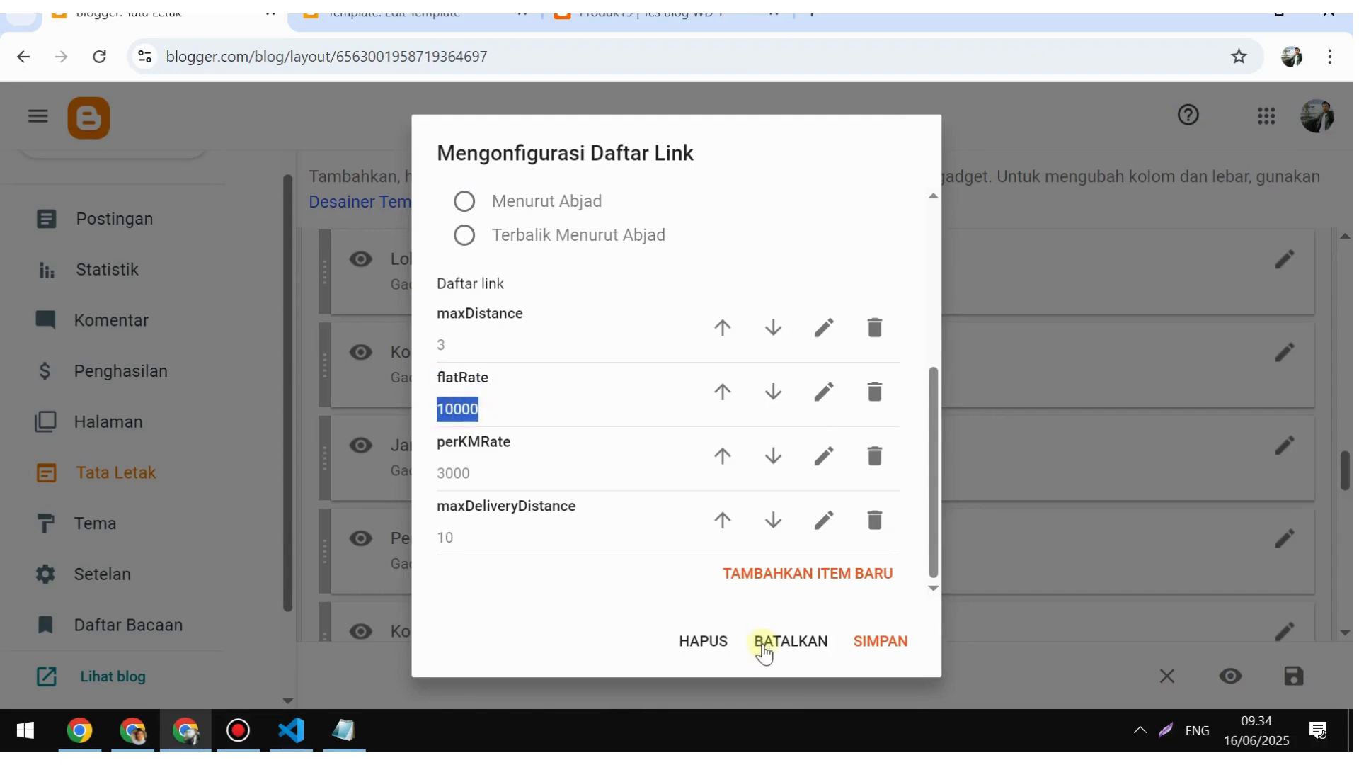
{"action": "key", "text": "Escape"}
Step: Switch to Notepad and highlight the changelog entry on the simple referral feature
{"action": "left_click", "coordinate": [343, 730]}
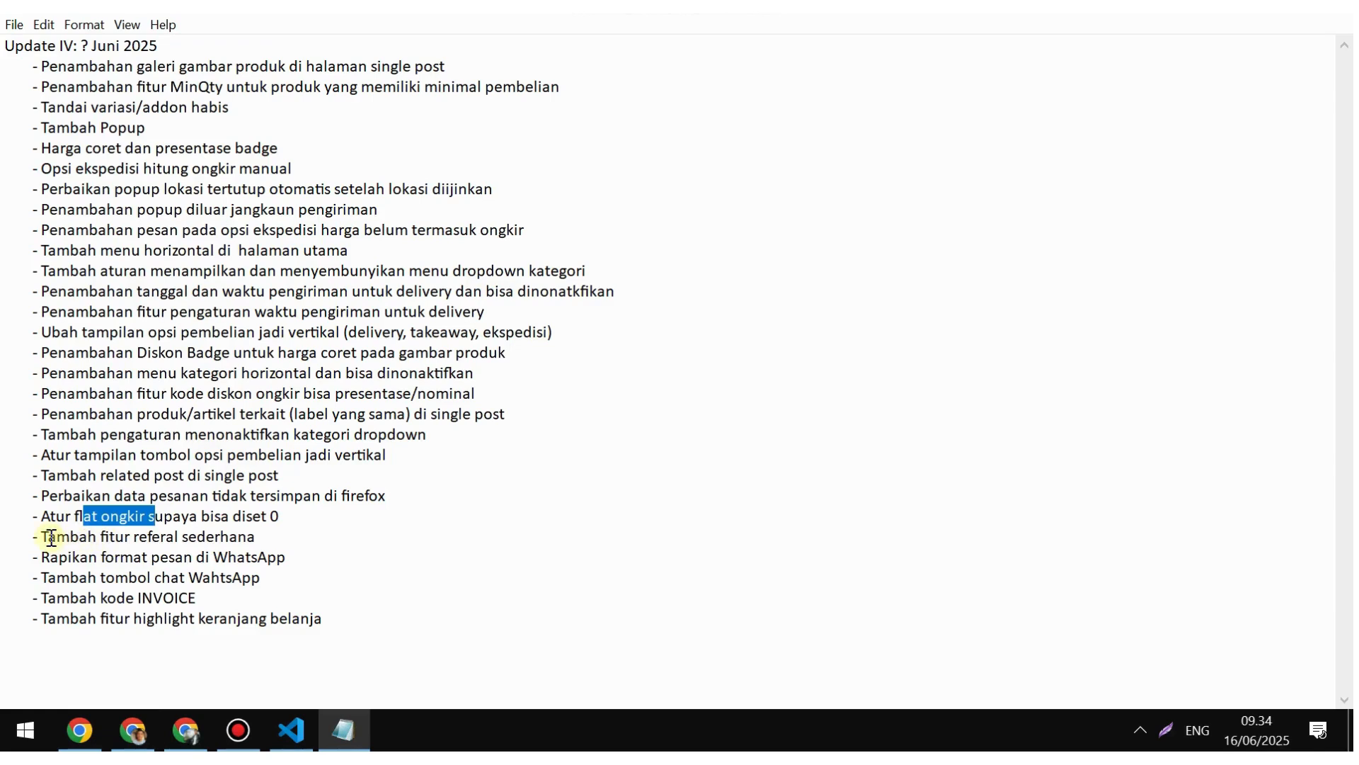
{"action": "left_click_drag", "start_coordinate": [44, 534], "coordinate": [284, 544]}
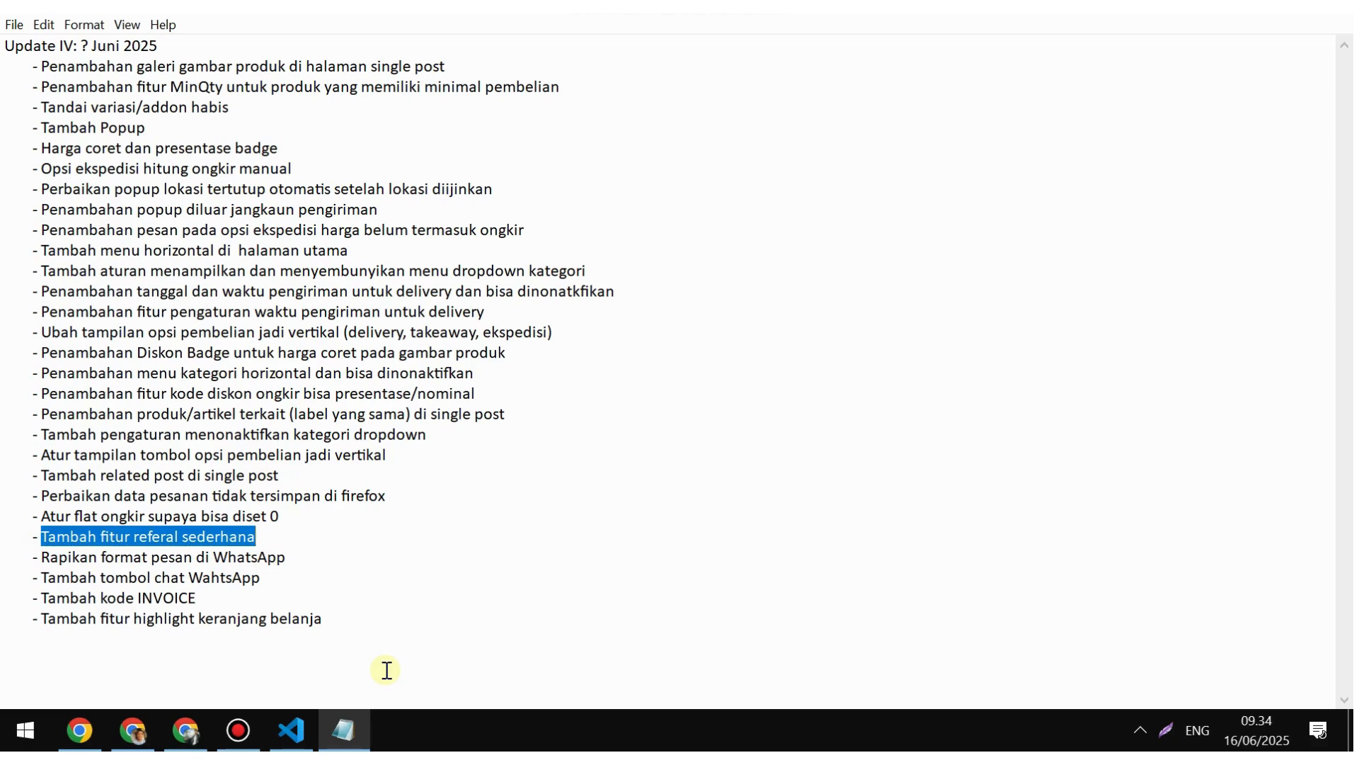
{"action": "left_click", "coordinate": [300, 528]}
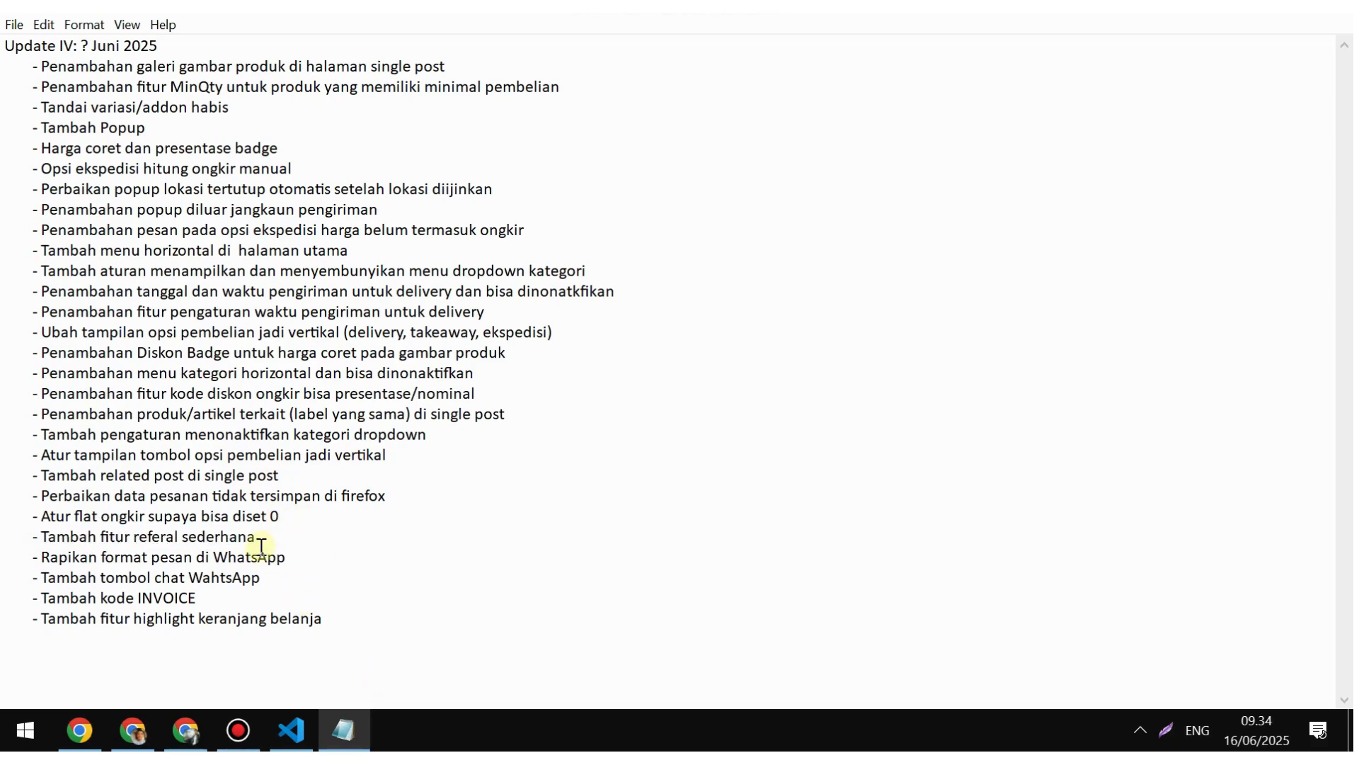
{"action": "left_click_drag", "start_coordinate": [264, 532], "coordinate": [48, 536]}
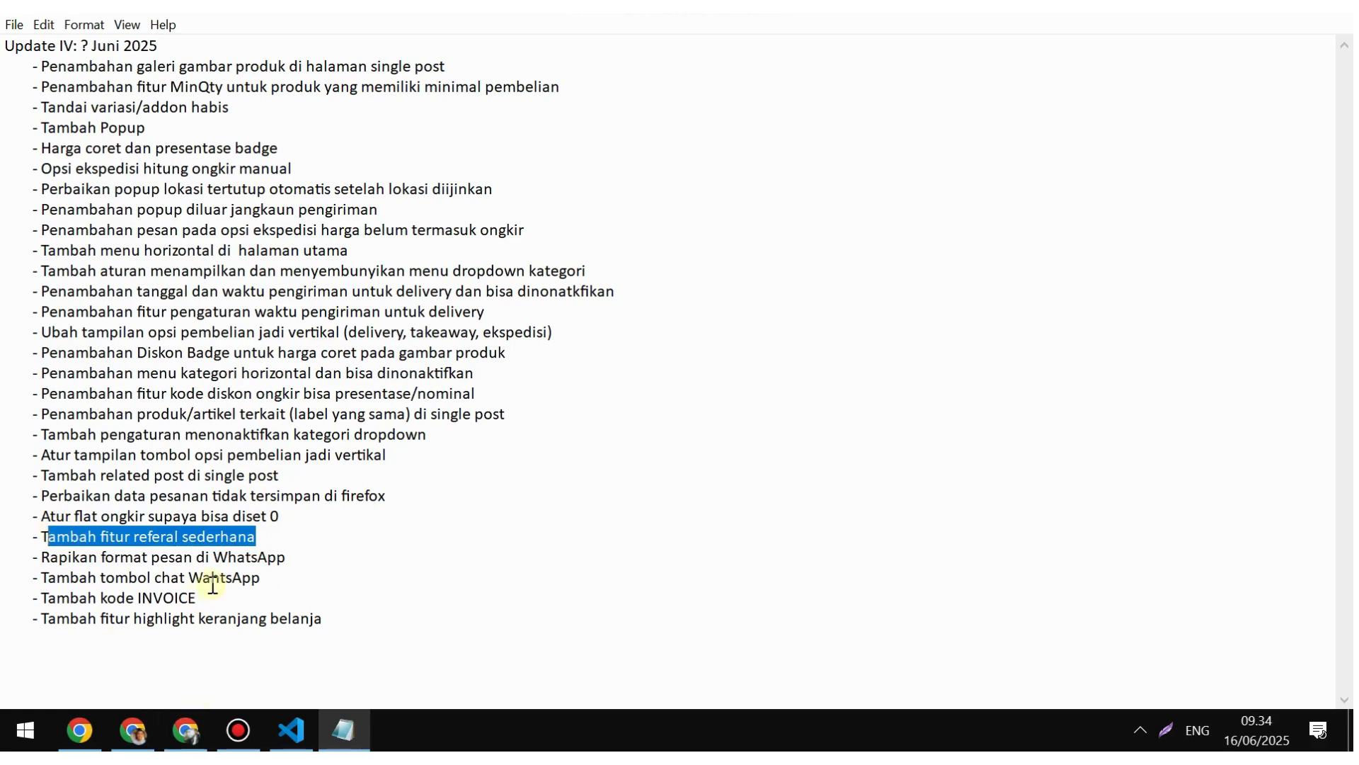
{"action": "left_click", "coordinate": [275, 537]}
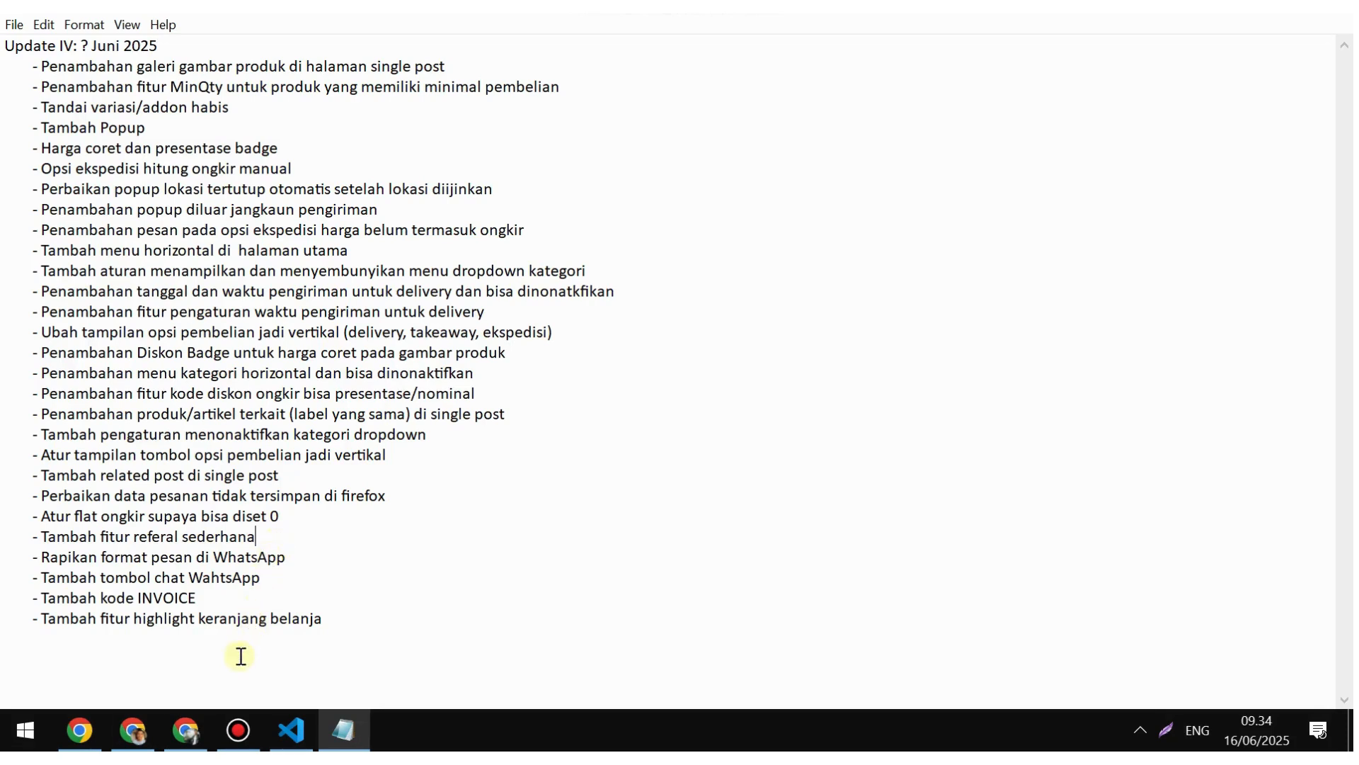
Step: Return to the store in Chrome and go from the Produk19 page to the store's home page
{"action": "left_click", "coordinate": [200, 728]}
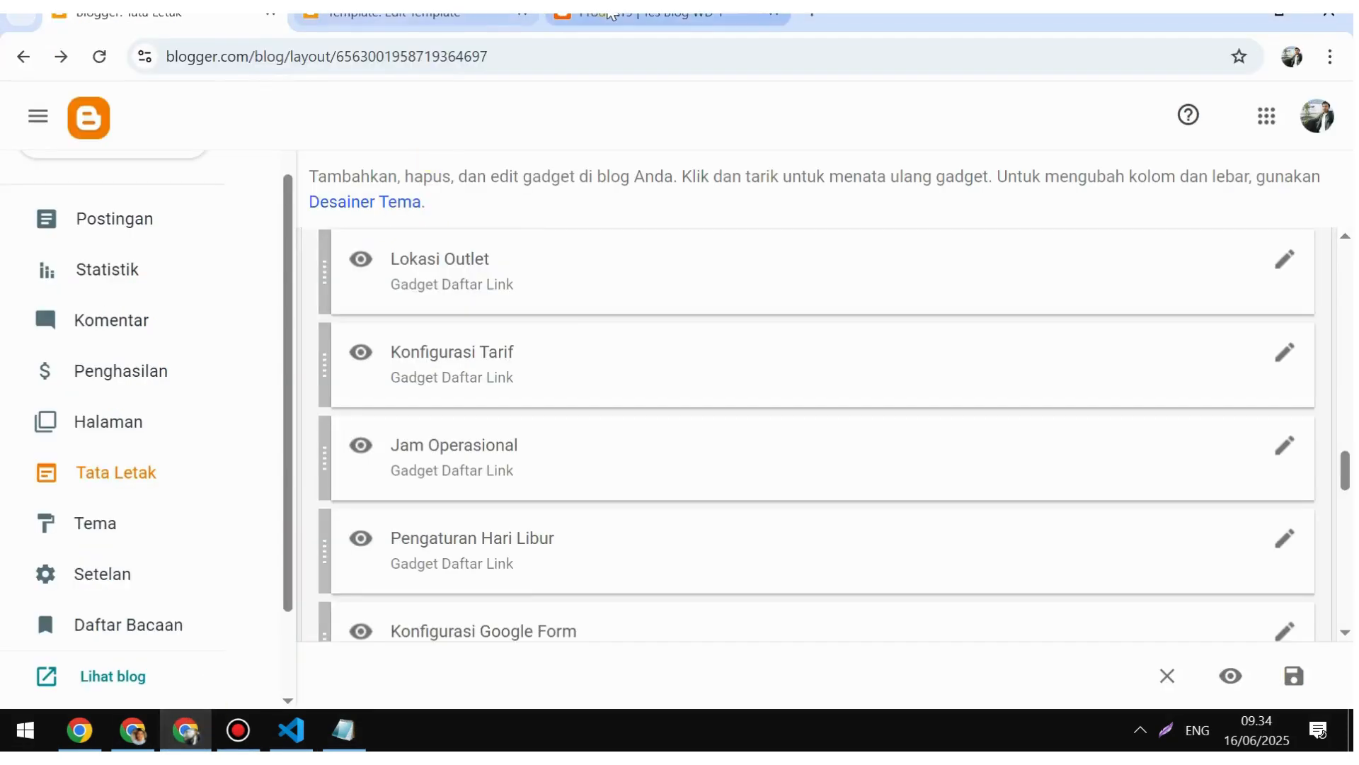
{"action": "left_click", "coordinate": [607, 13]}
{"action": "left_click", "coordinate": [507, 45]}
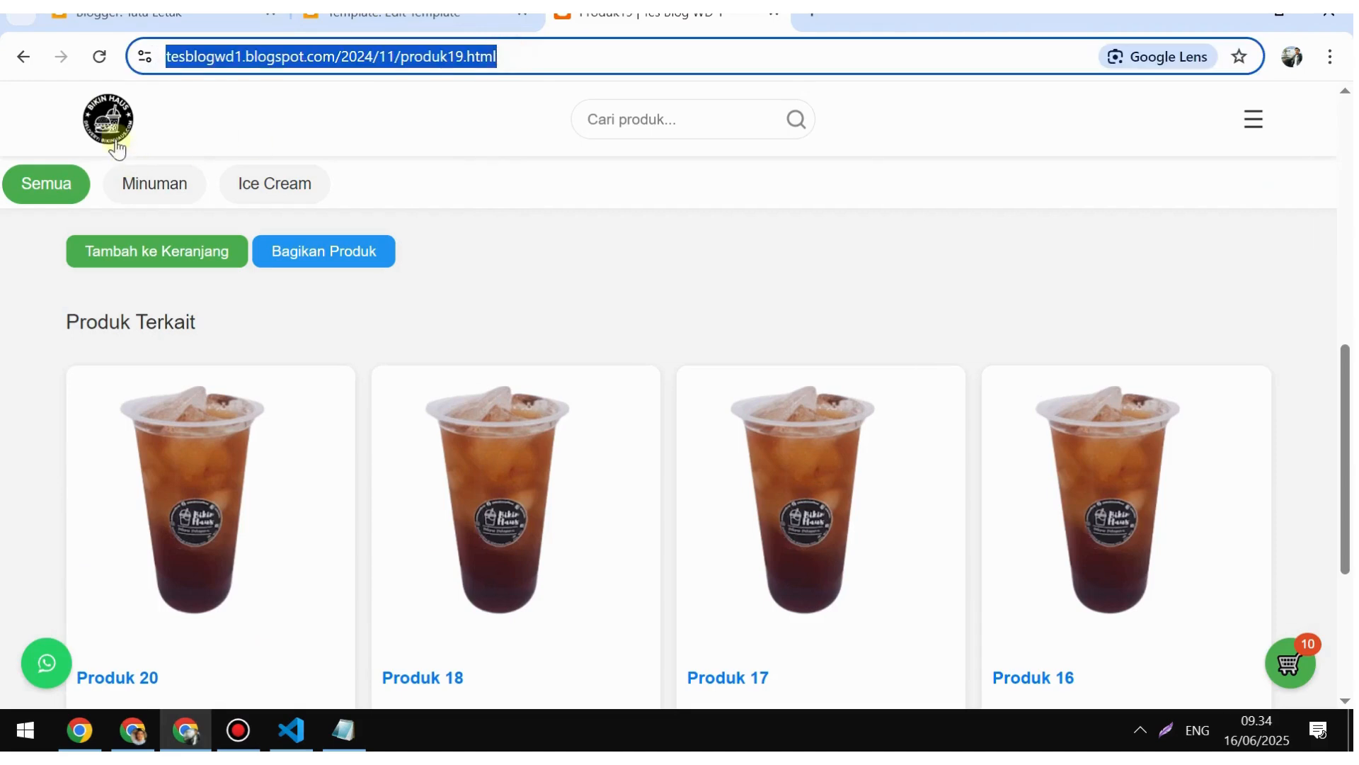
{"action": "left_click", "coordinate": [99, 320]}
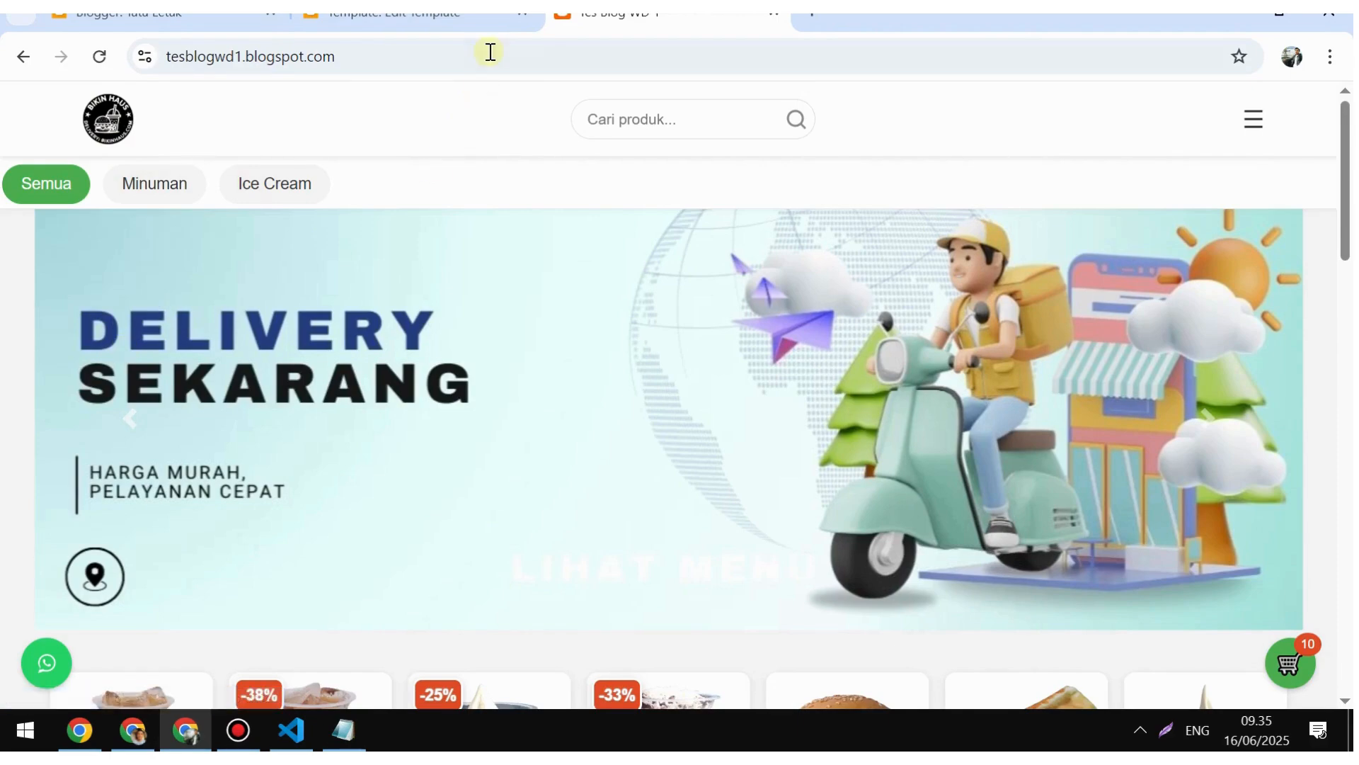
{"action": "left_click", "coordinate": [525, 54]}
{"action": "left_click", "coordinate": [525, 56]}
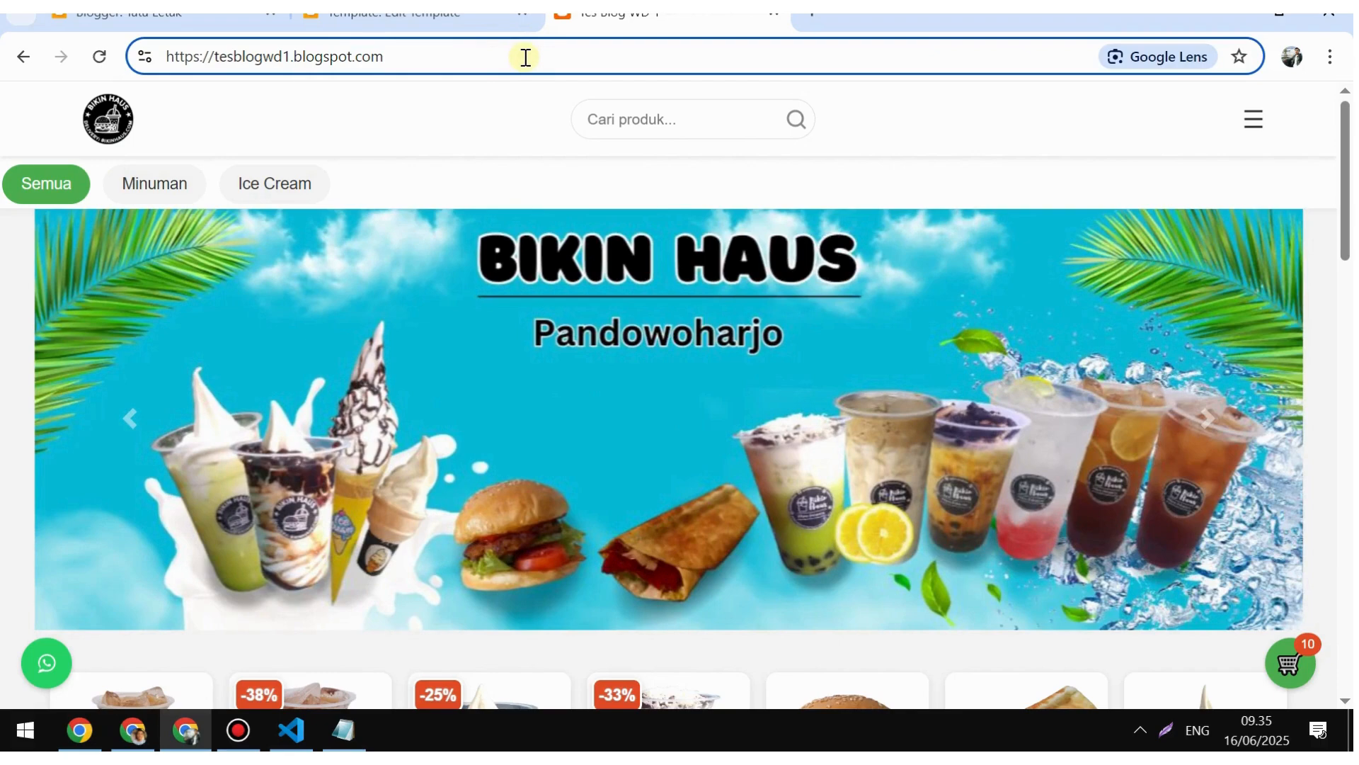
{"action": "type", "text": "/"}
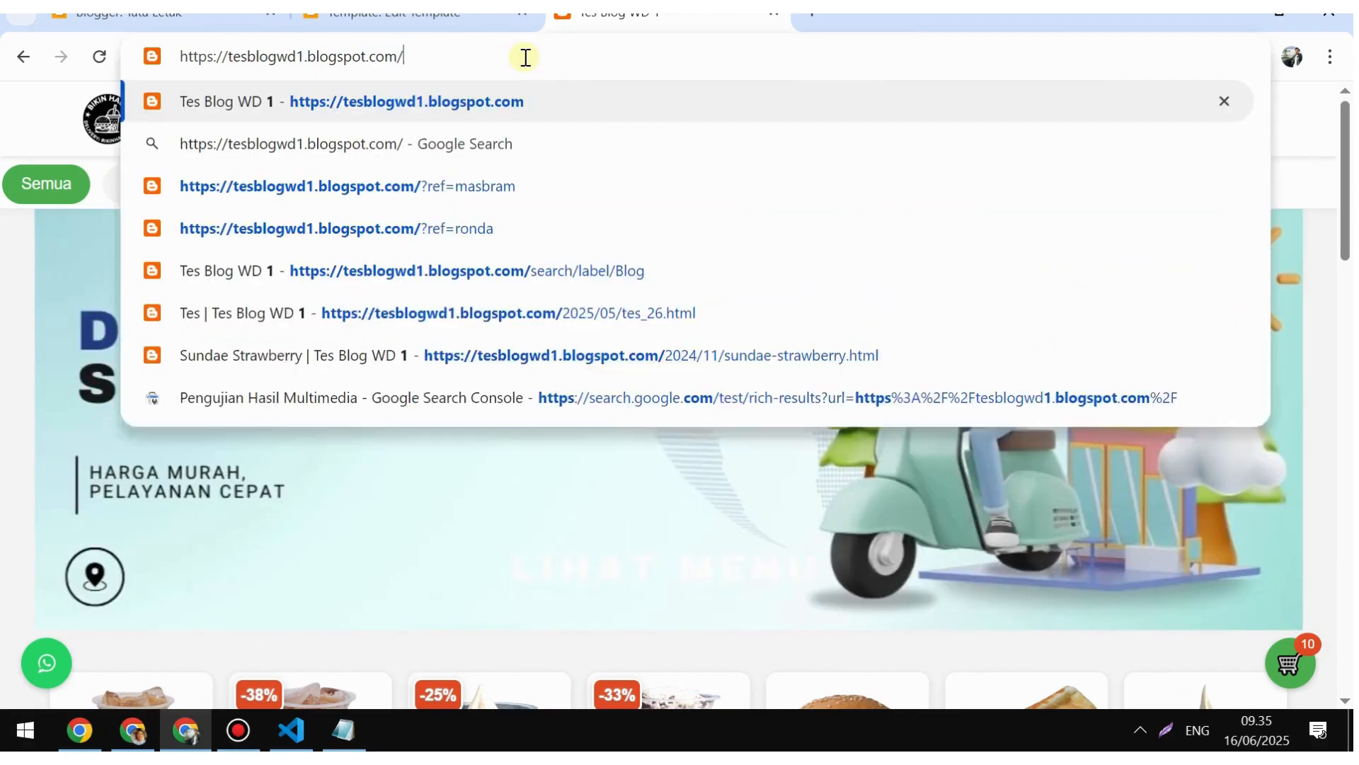
{"action": "type", "text": "?"}
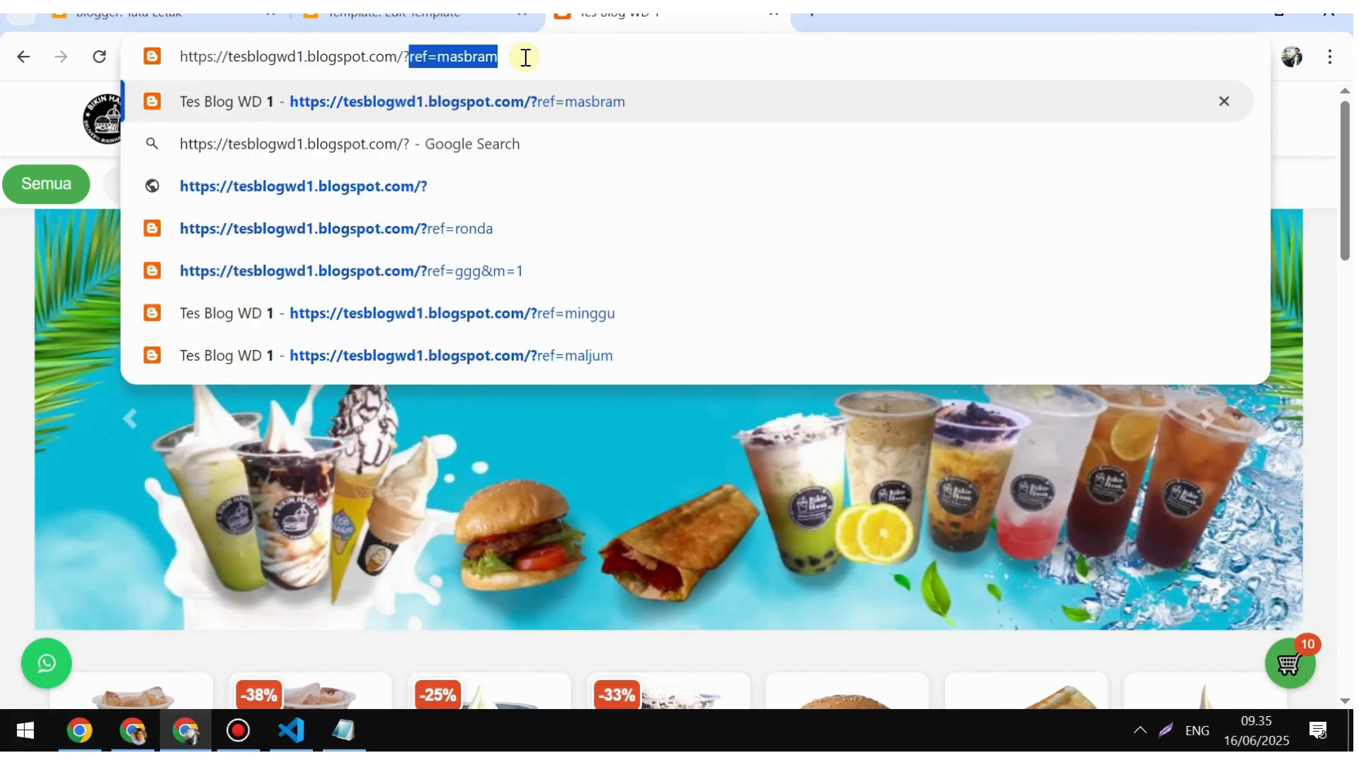
{"action": "type", "text": "ref=se"}
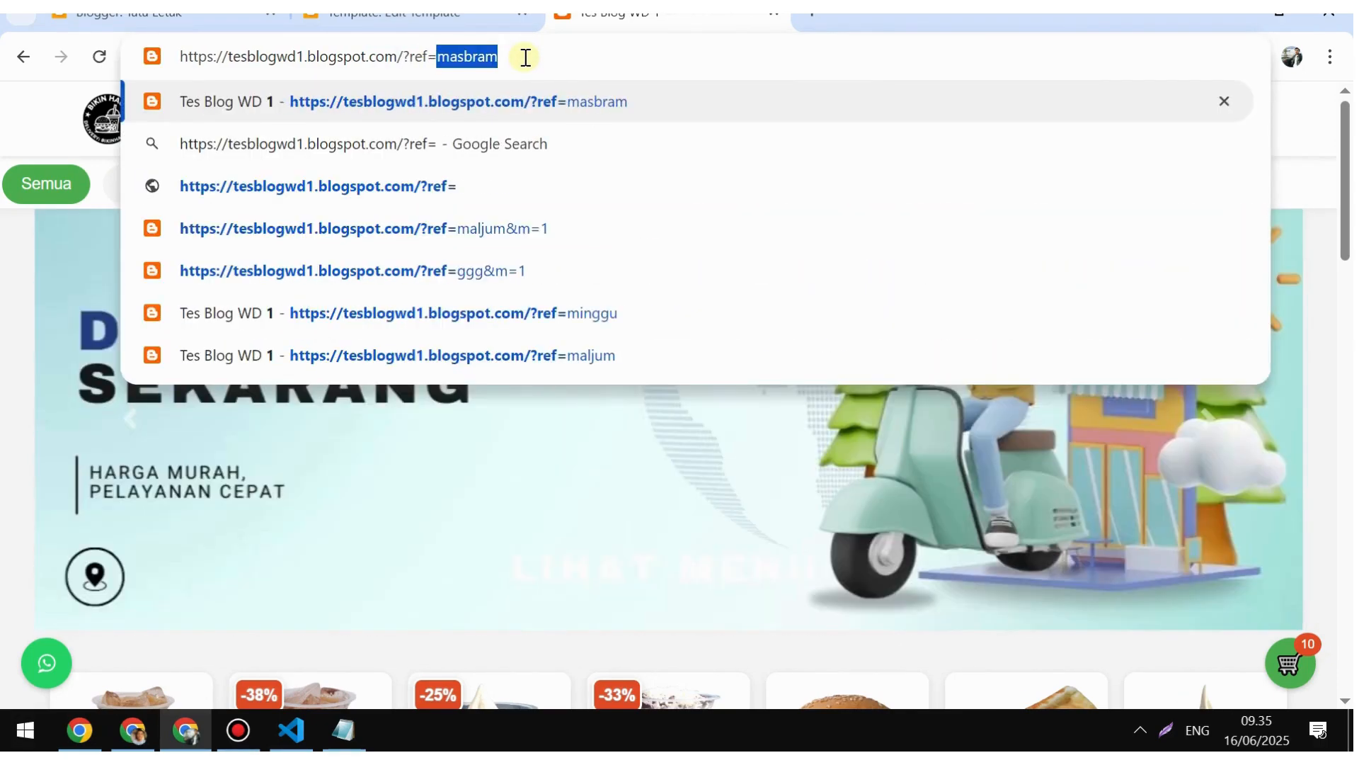
{"action": "type", "text": "nin"}
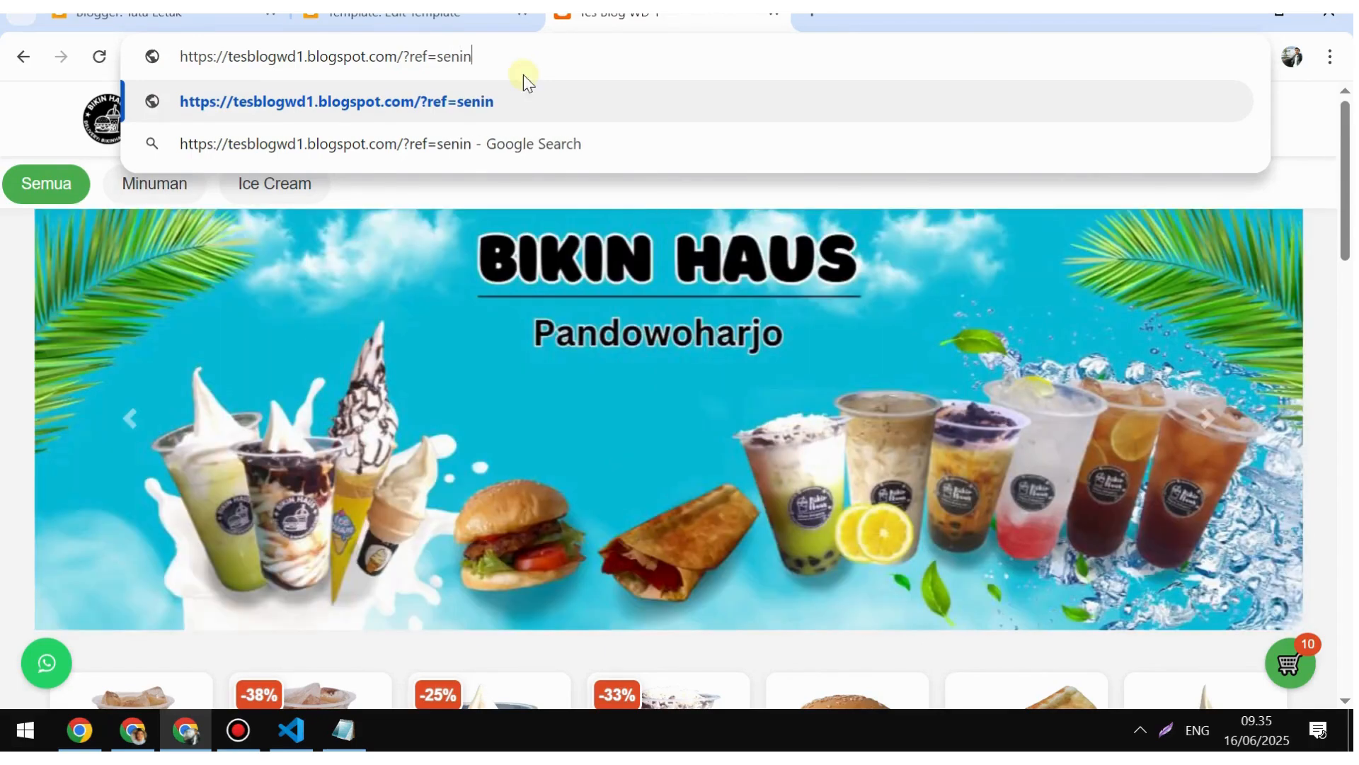
{"action": "left_click_drag", "start_coordinate": [522, 56], "coordinate": [167, 66]}
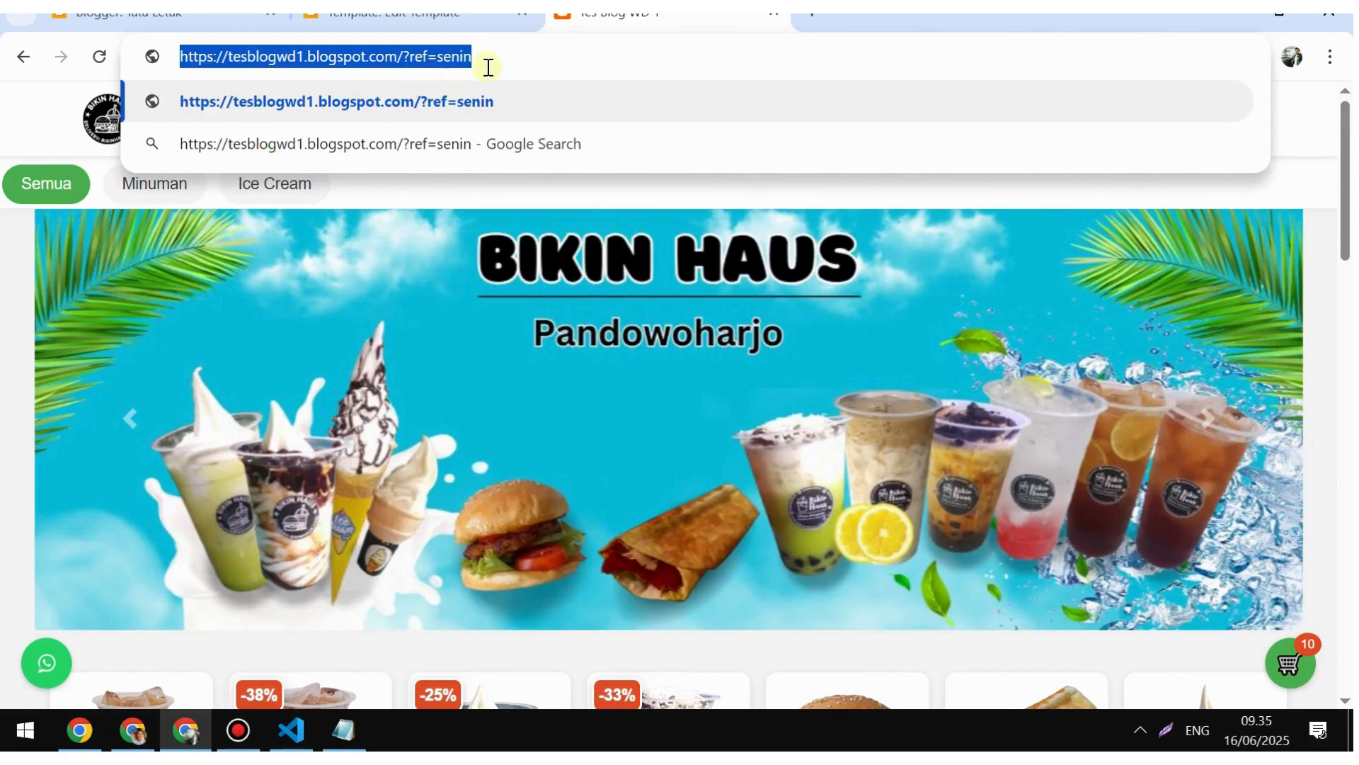
{"action": "left_click", "coordinate": [493, 64]}
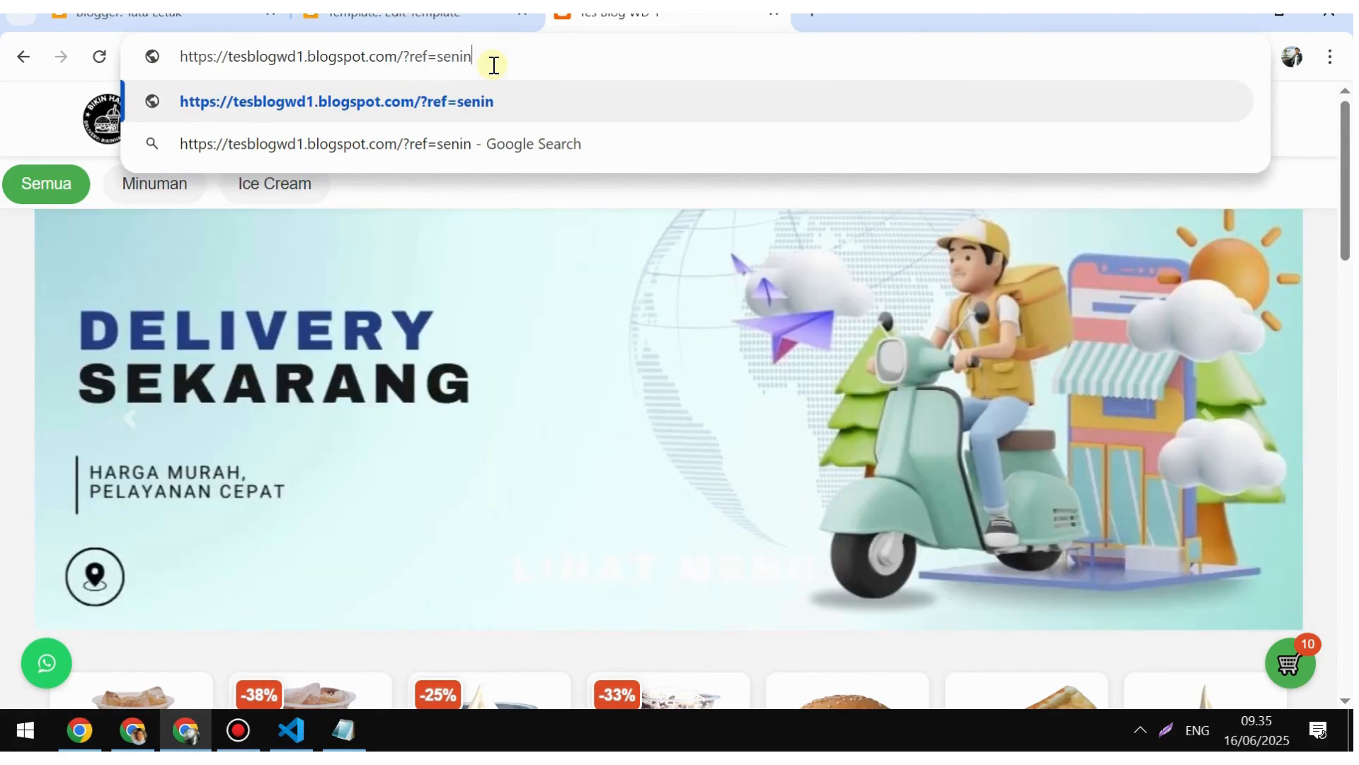
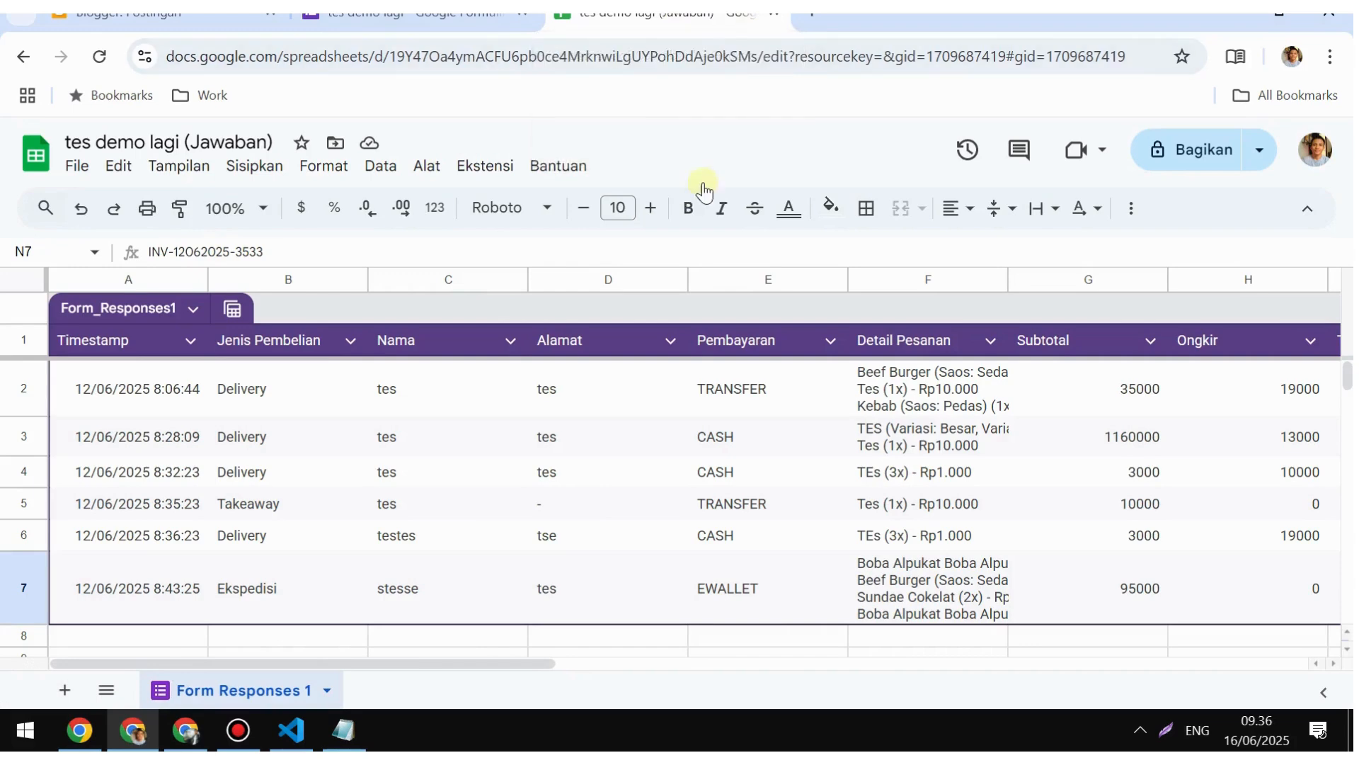
Step: Copy the respondent link of the tes demo lagi form and open it in a new browser tab
{"action": "left_click", "coordinate": [461, 20]}
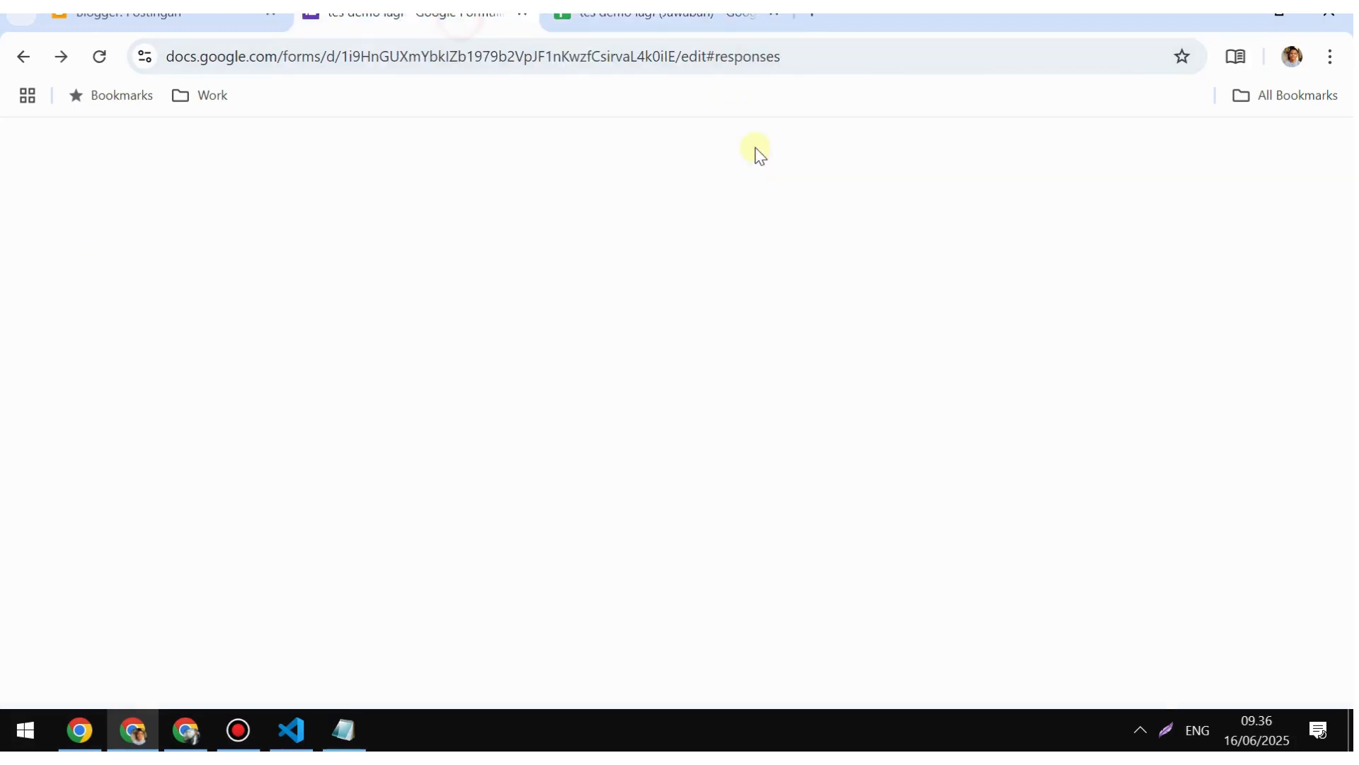
{"action": "left_click", "coordinate": [978, 150]}
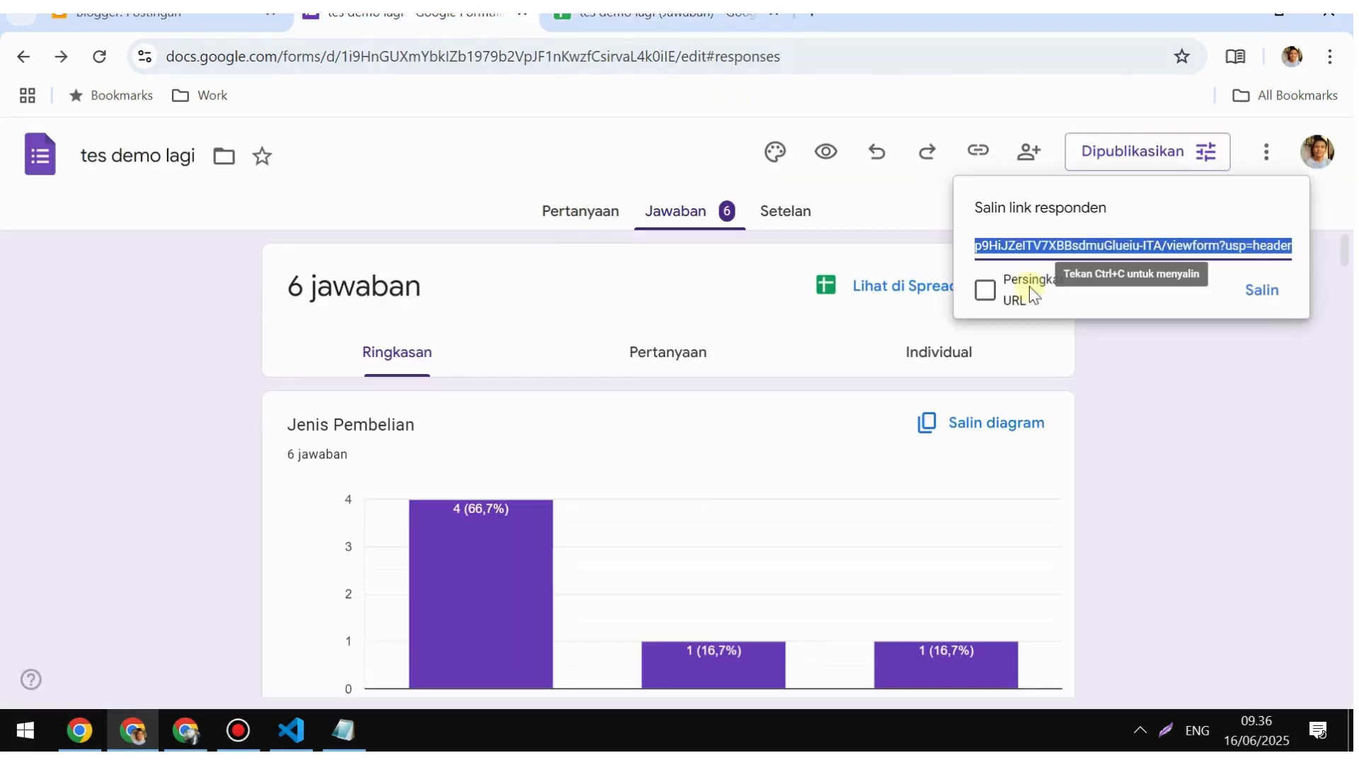
{"action": "left_click", "coordinate": [1260, 291]}
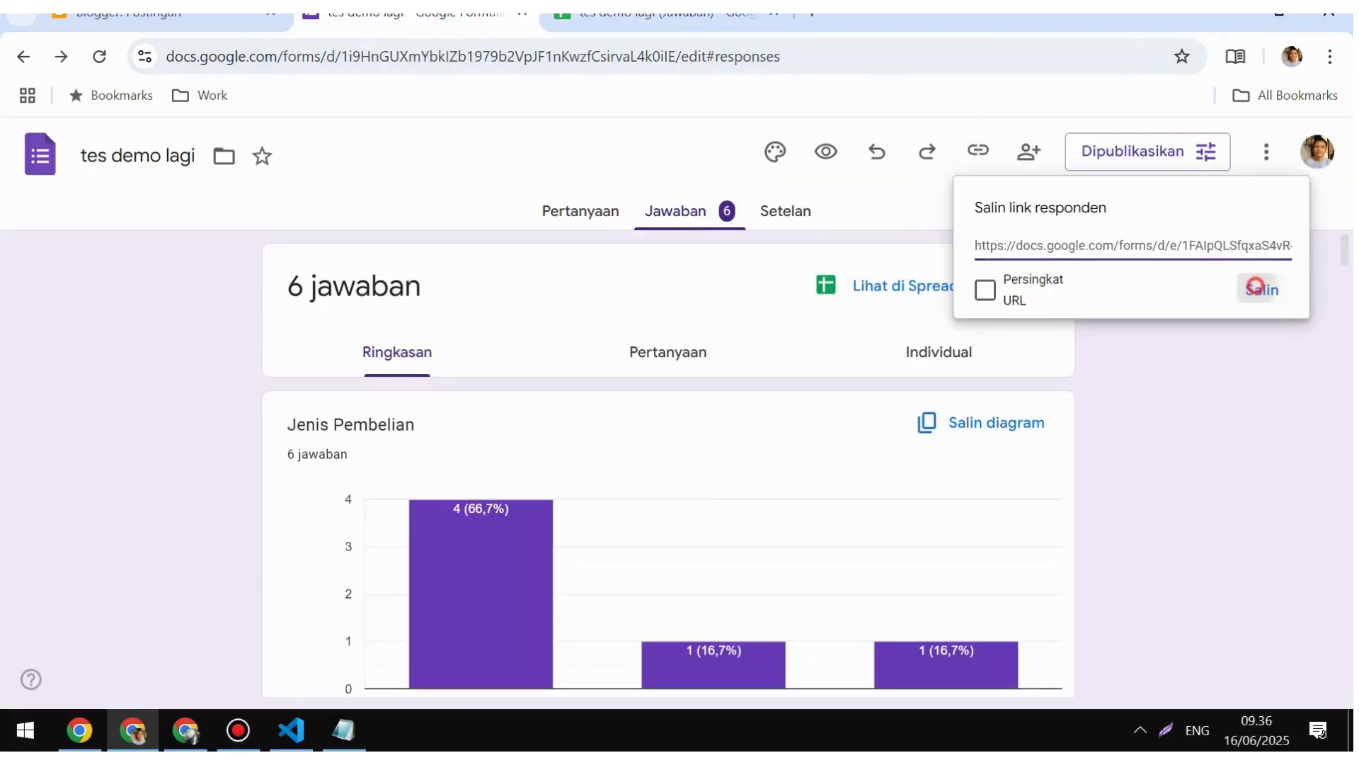
{"action": "left_click", "coordinate": [821, 15]}
{"action": "type", "text": "https://docs.google.com/forms/d/e/1FAIpQLSfqxaS4vR-xwCURiDs3Lpp9HiJZeITV7XBBsdmuGlueiu-ITA/viewform?usp=header"}
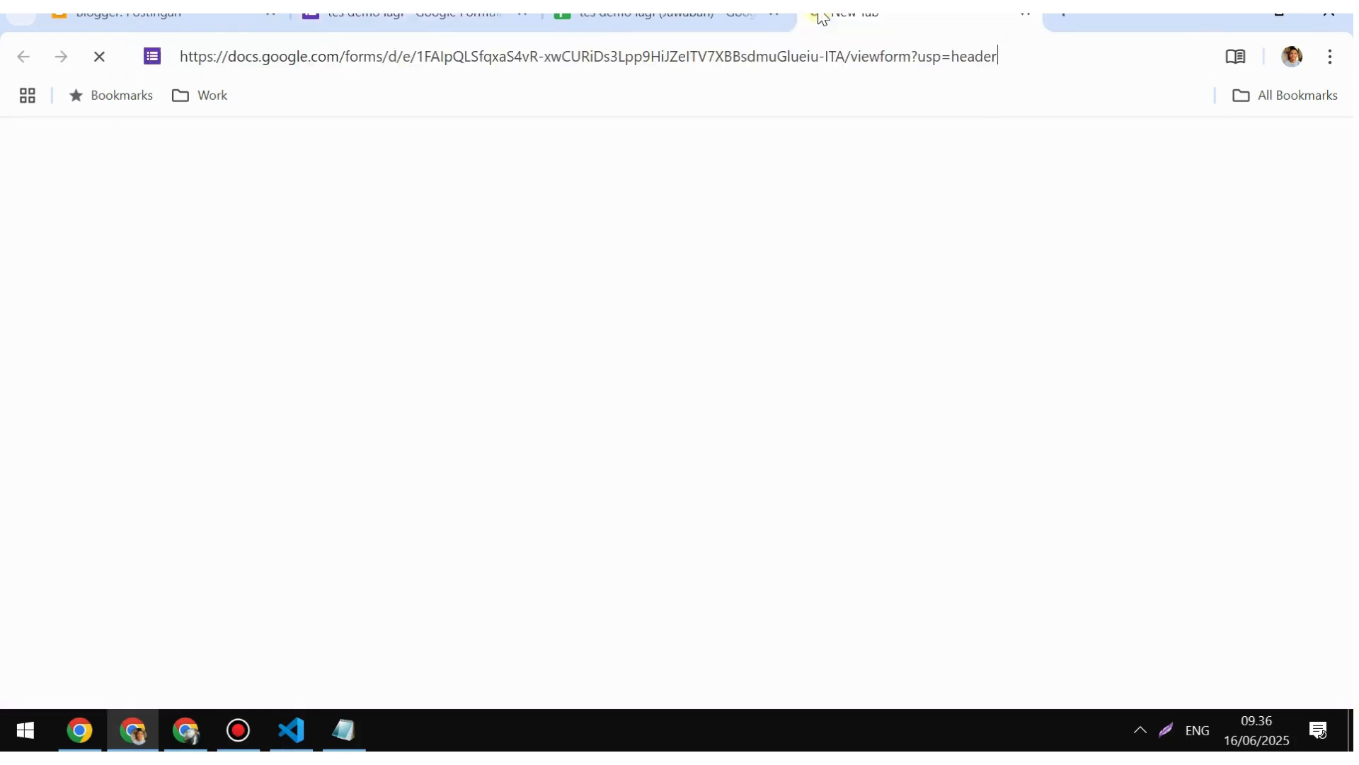
{"action": "key", "text": "Return"}
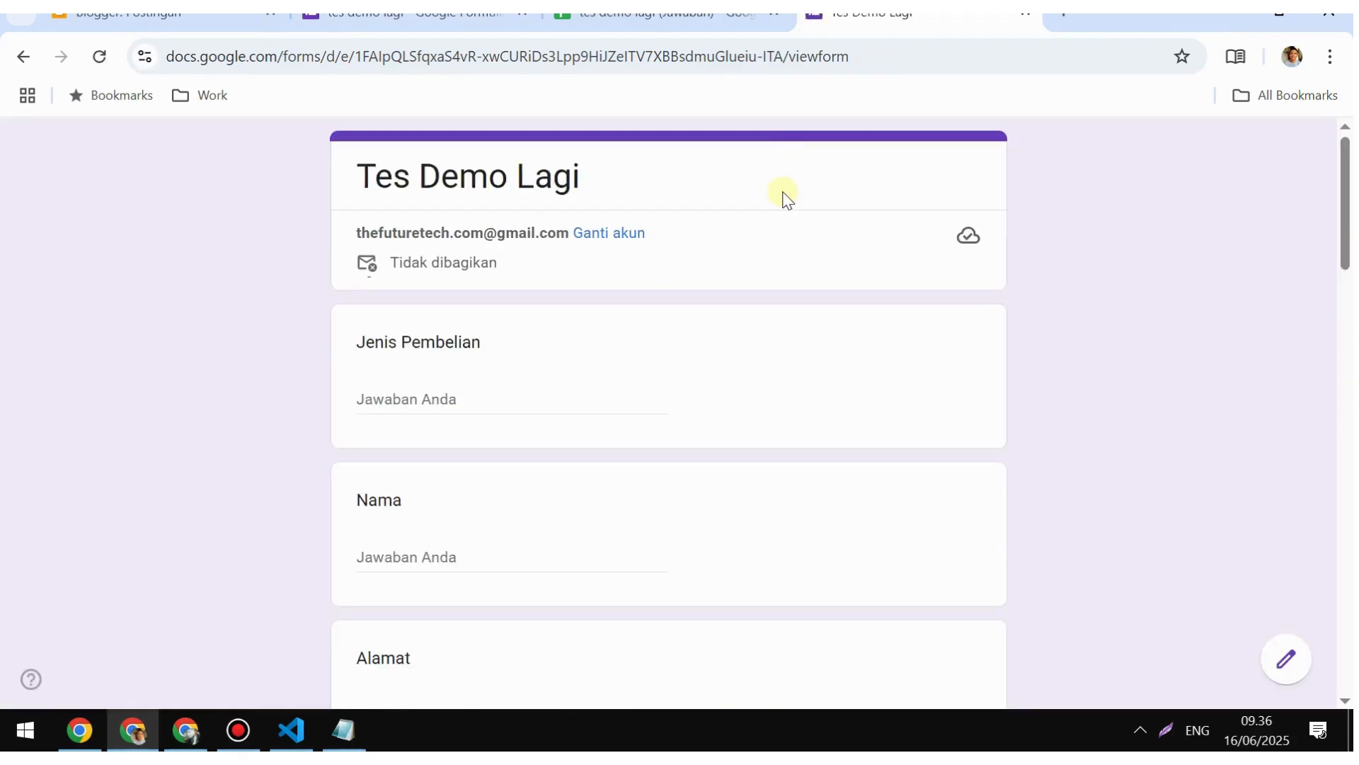
Step: Inspect the published form's HTML, search it for "formrespons", and select the form's action URL
{"action": "key", "text": "ctrl+shift+i"}
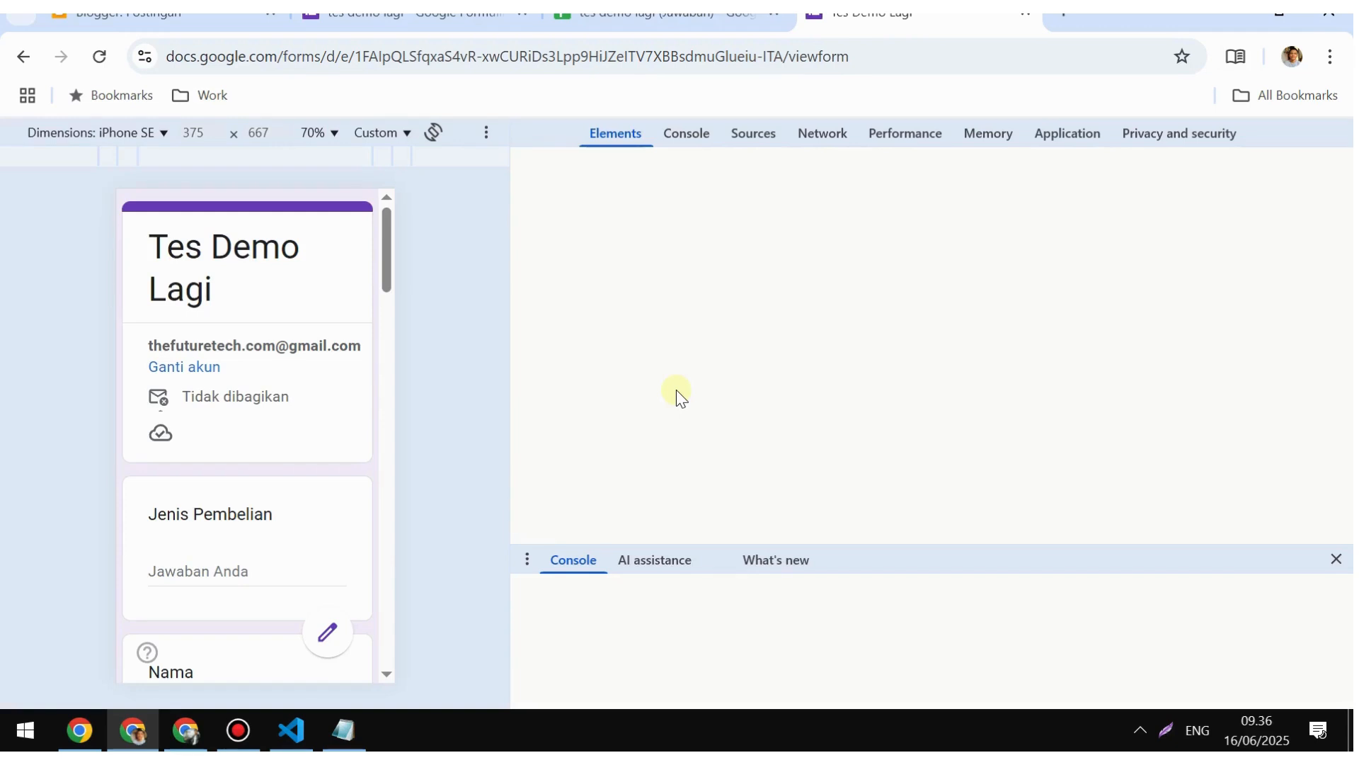
{"action": "key", "text": "ctrl+f"}
{"action": "type", "text": "formrespons"}
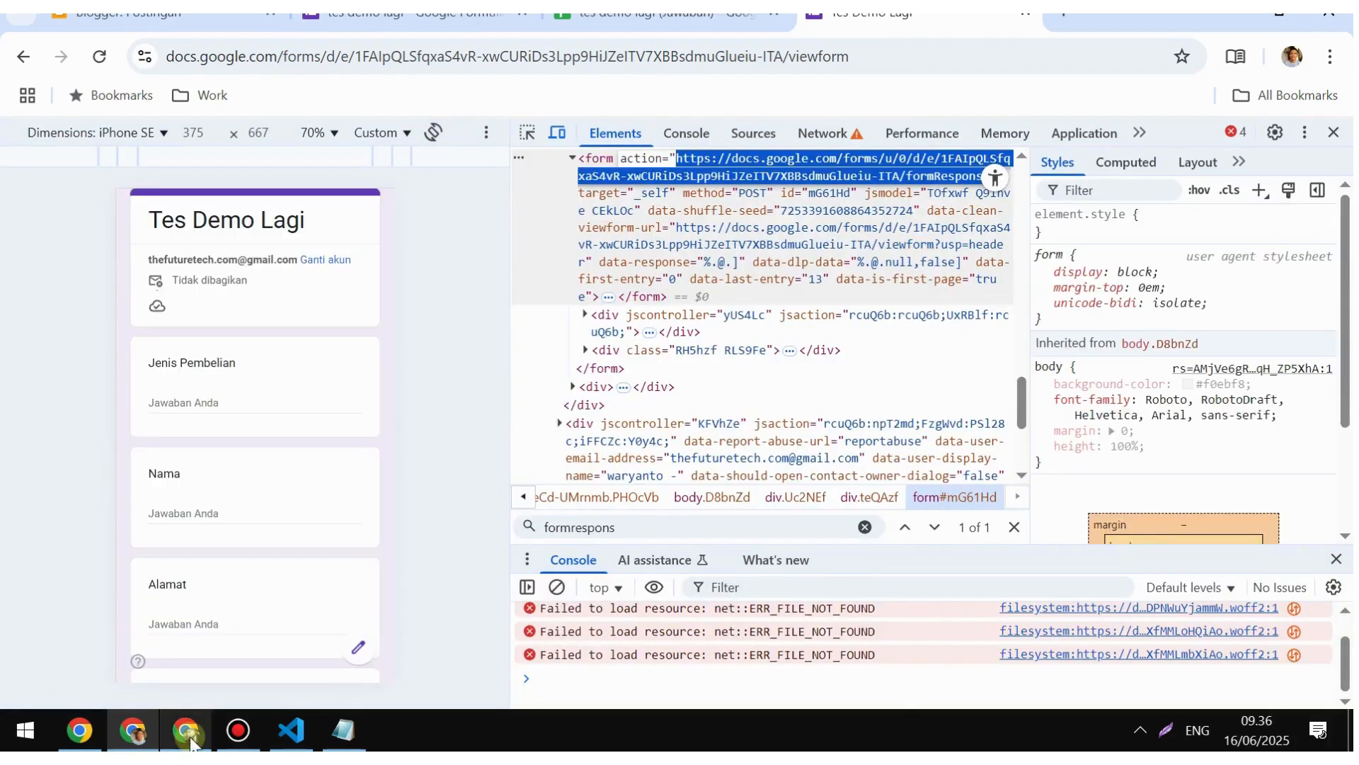
Step: Switch to the Blogger layout and set formUrl in the Google Form configuration gadget to the tes demo lagi form's formResponse URL, saving the gadget
{"action": "left_click", "coordinate": [186, 730]}
{"action": "scroll", "coordinate": [649, 430], "scroll_direction": "down", "scroll_amount": 2}
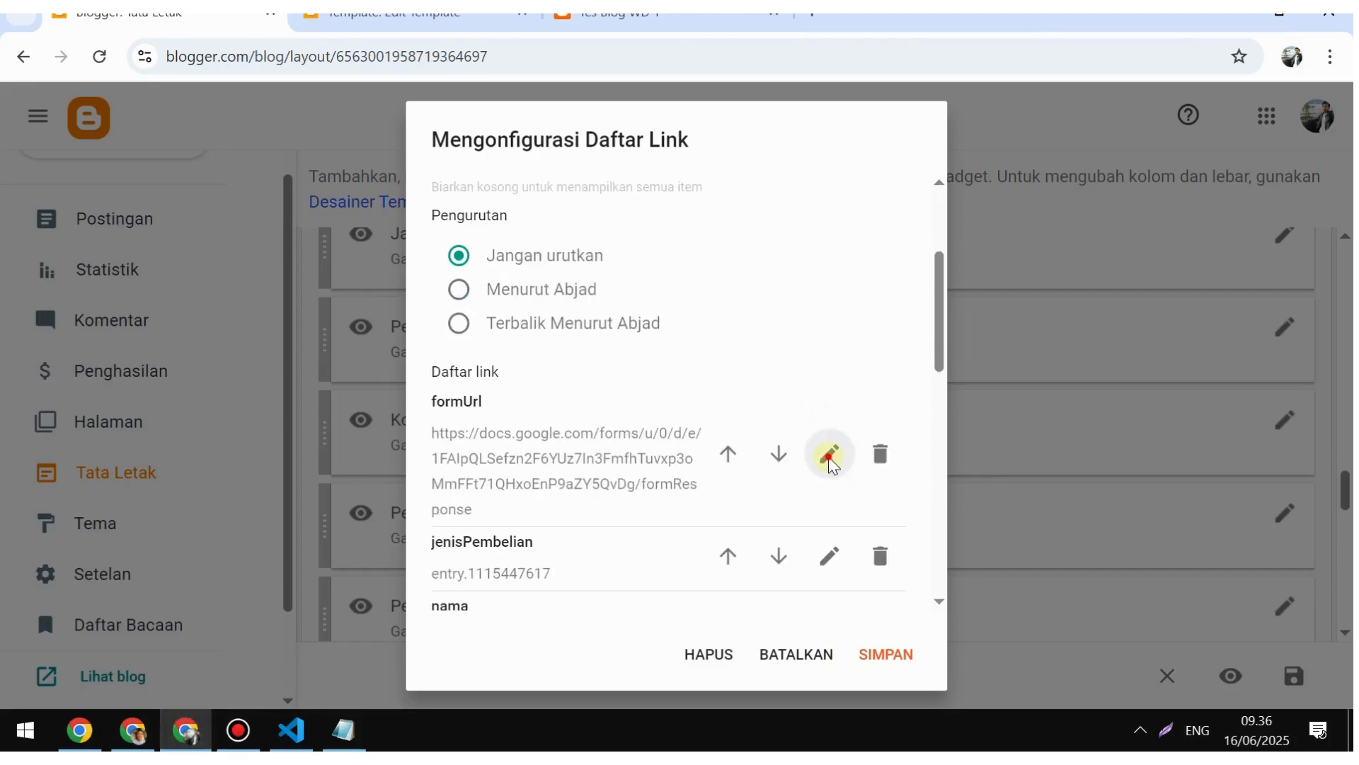
{"action": "left_click", "coordinate": [830, 456]}
{"action": "left_click", "coordinate": [631, 536]}
{"action": "key", "text": "ctrl+a"}
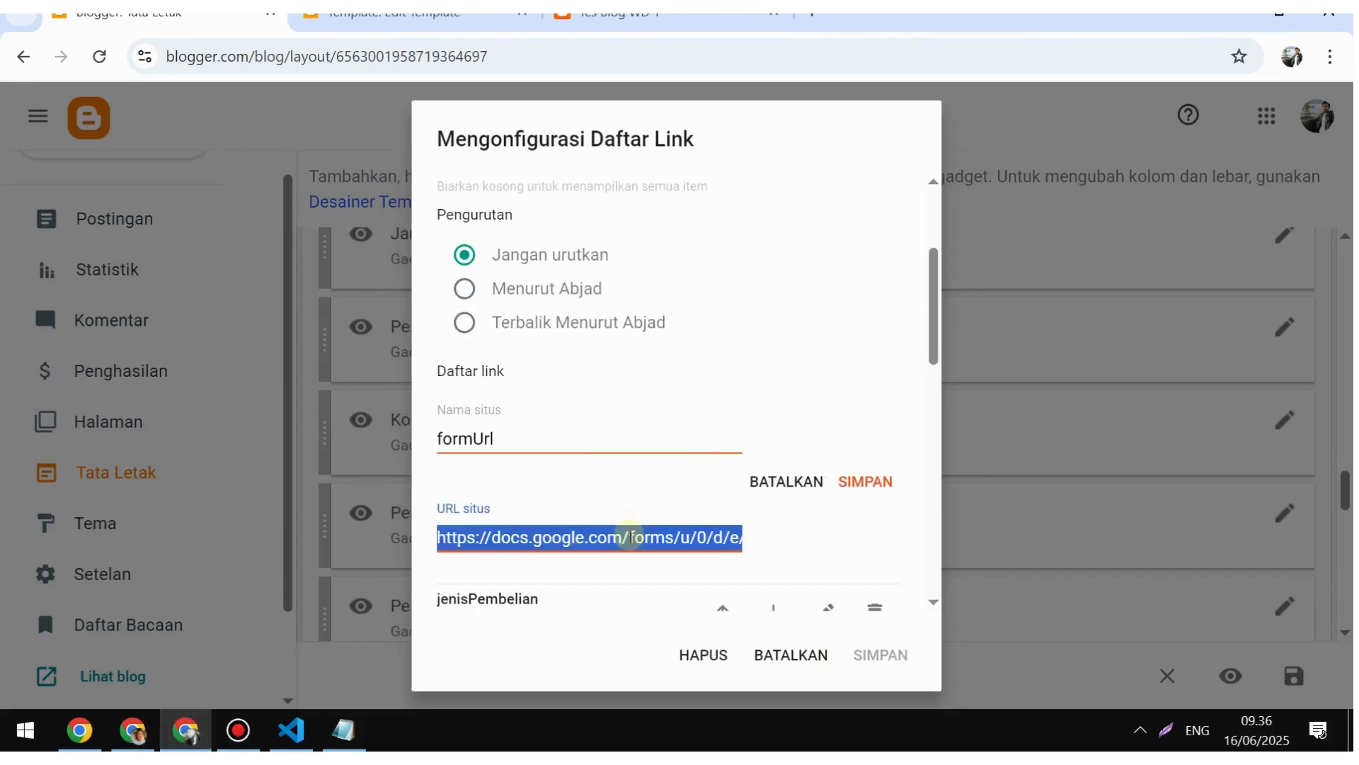
{"action": "type", "text": "https://docs.google.com/forms/u/0/d/e/1FAIpQLSfqxaS4vR-xwCURiDs3Lpp9HiJZeITV7XBBsdmuGlueiu-ITA/formResponse"}
{"action": "left_click", "coordinate": [864, 483]}
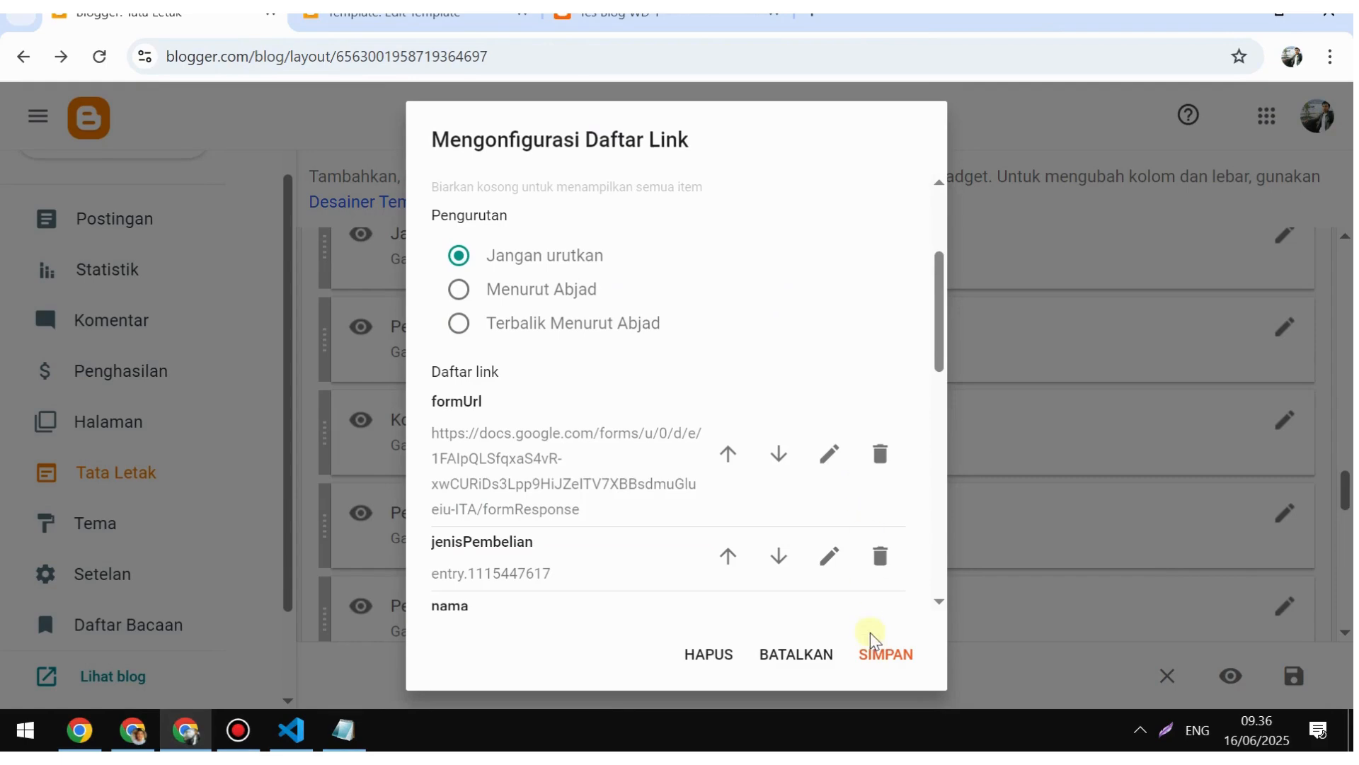
{"action": "left_click", "coordinate": [877, 656]}
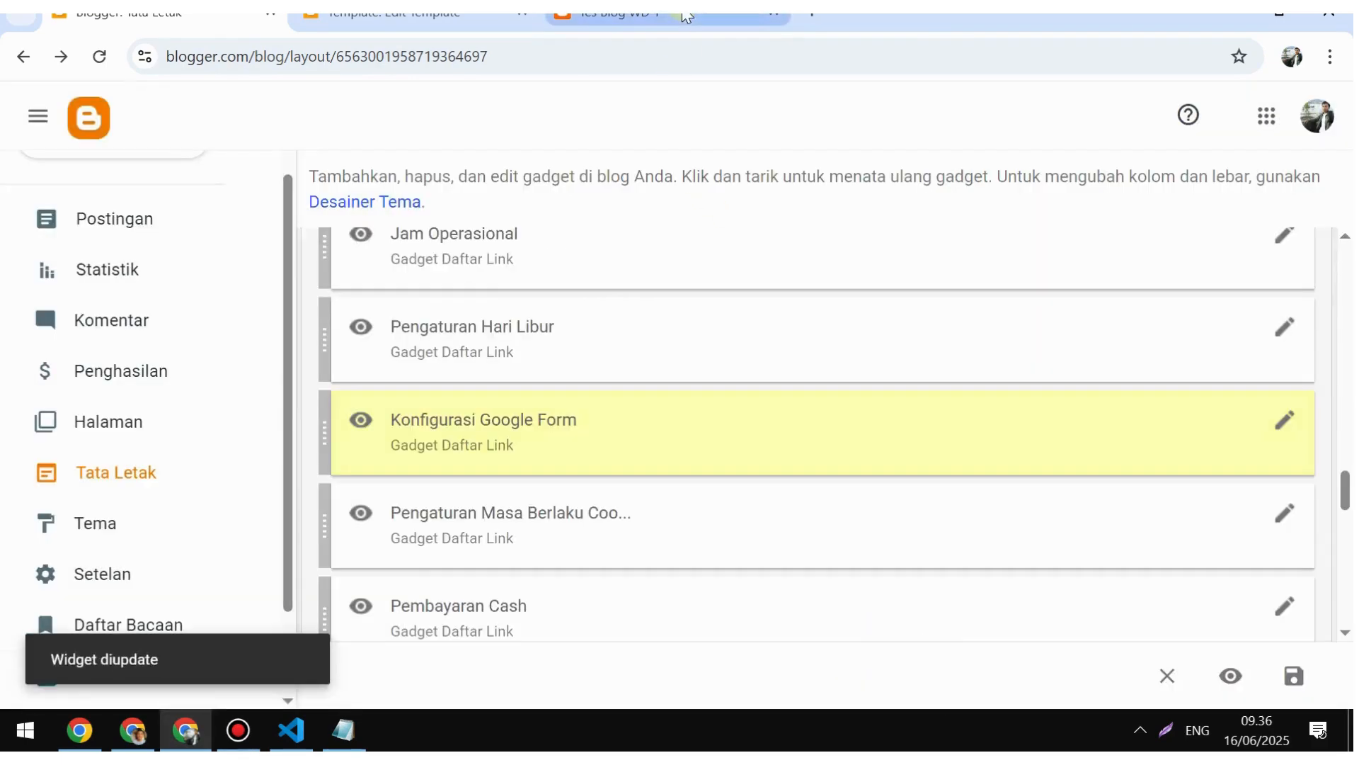
{"action": "left_click", "coordinate": [686, 15]}
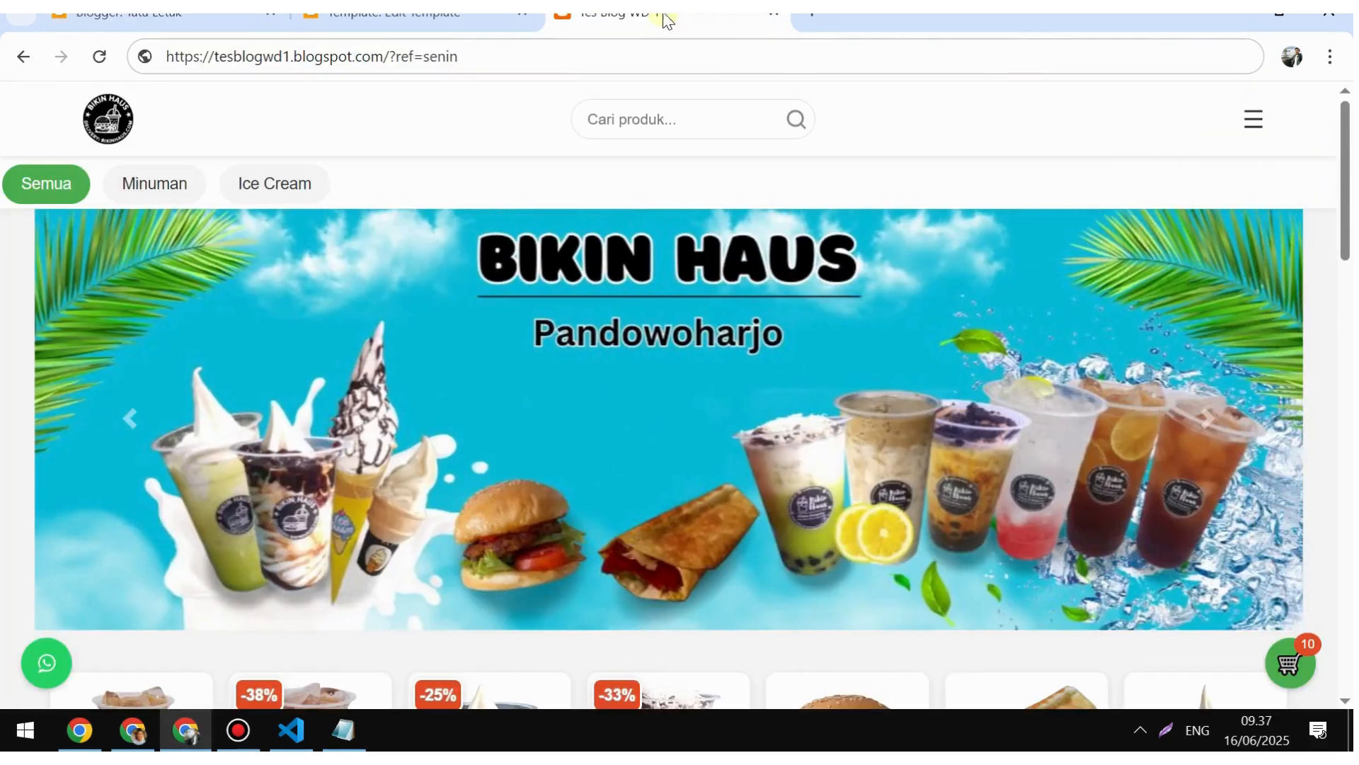
{"action": "left_click", "coordinate": [576, 52]}
{"action": "key", "text": "Return"}
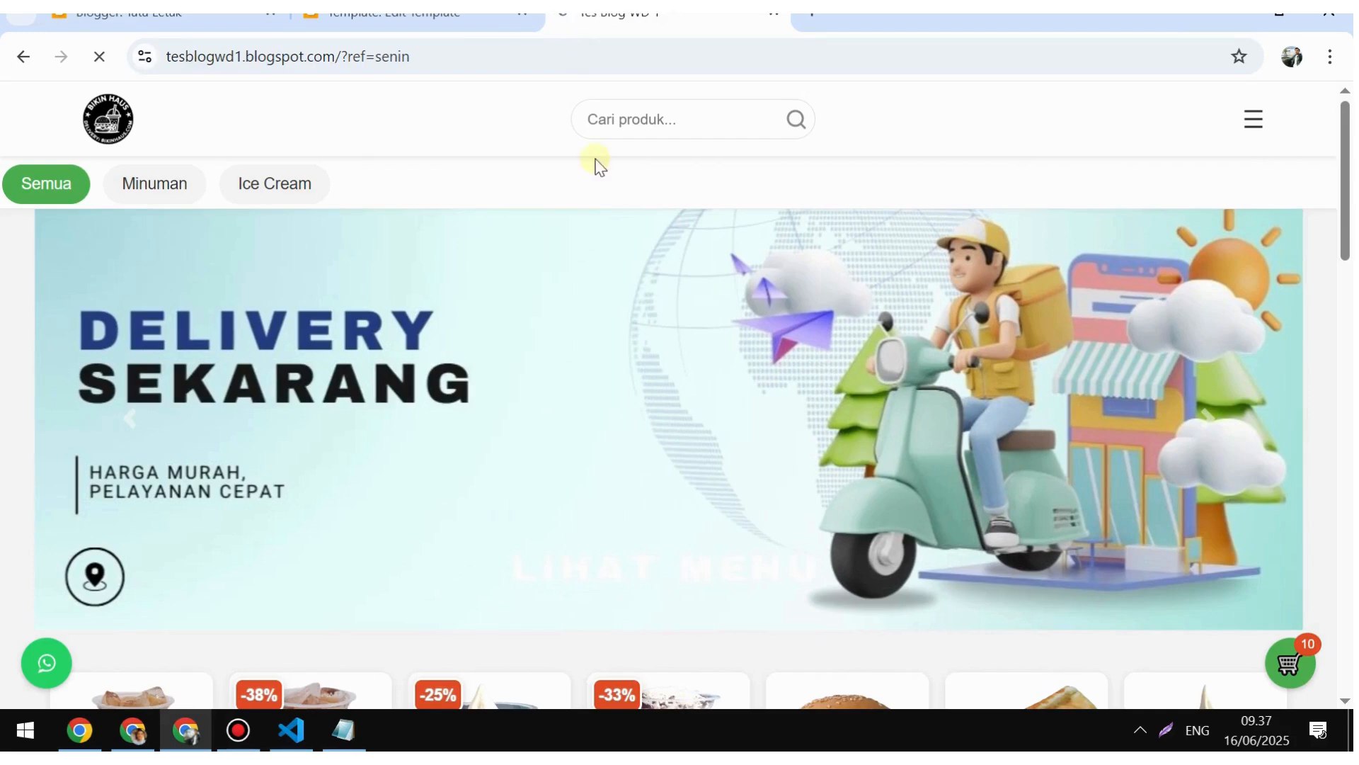
{"action": "left_click", "coordinate": [388, 64]}
{"action": "double_click", "coordinate": [389, 63]}
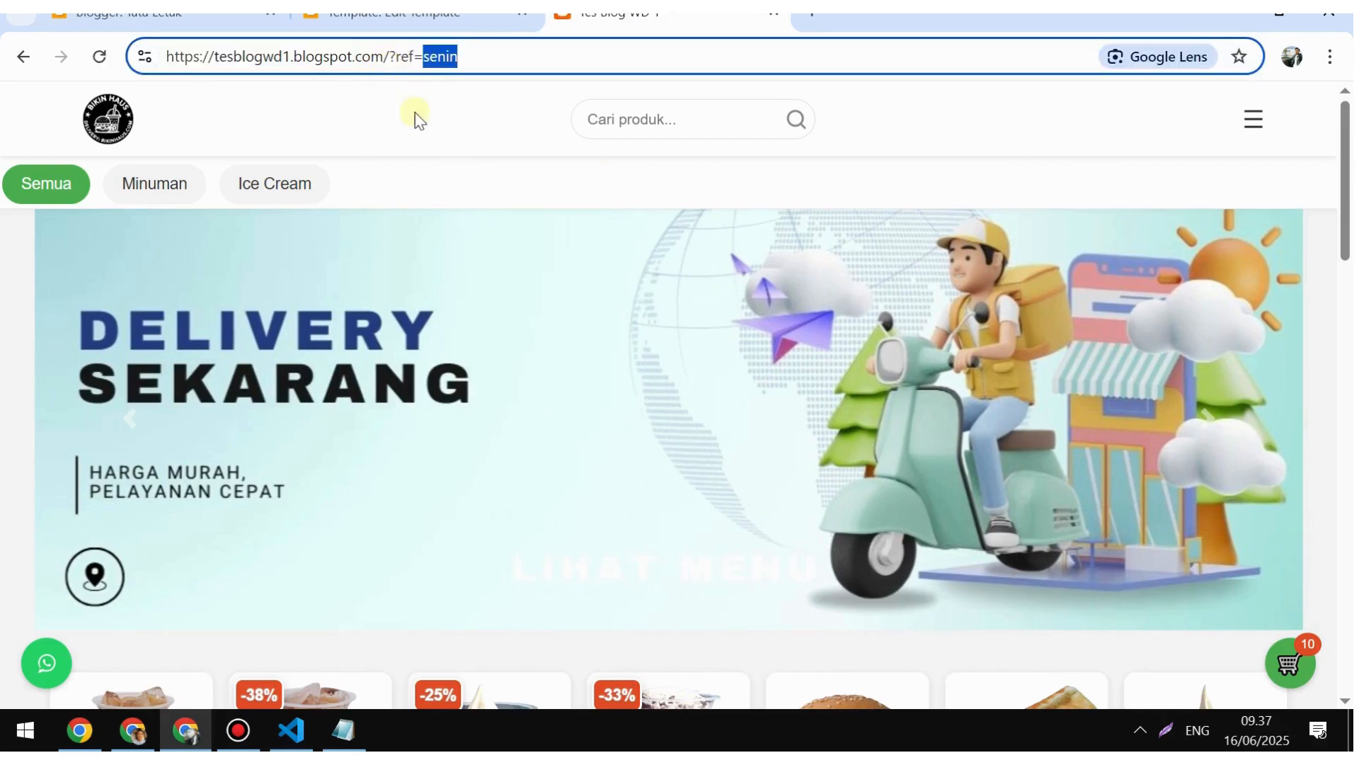
{"action": "scroll", "coordinate": [490, 279], "scroll_direction": "down", "scroll_amount": 4}
{"action": "scroll", "coordinate": [490, 278], "scroll_direction": "down", "scroll_amount": 2}
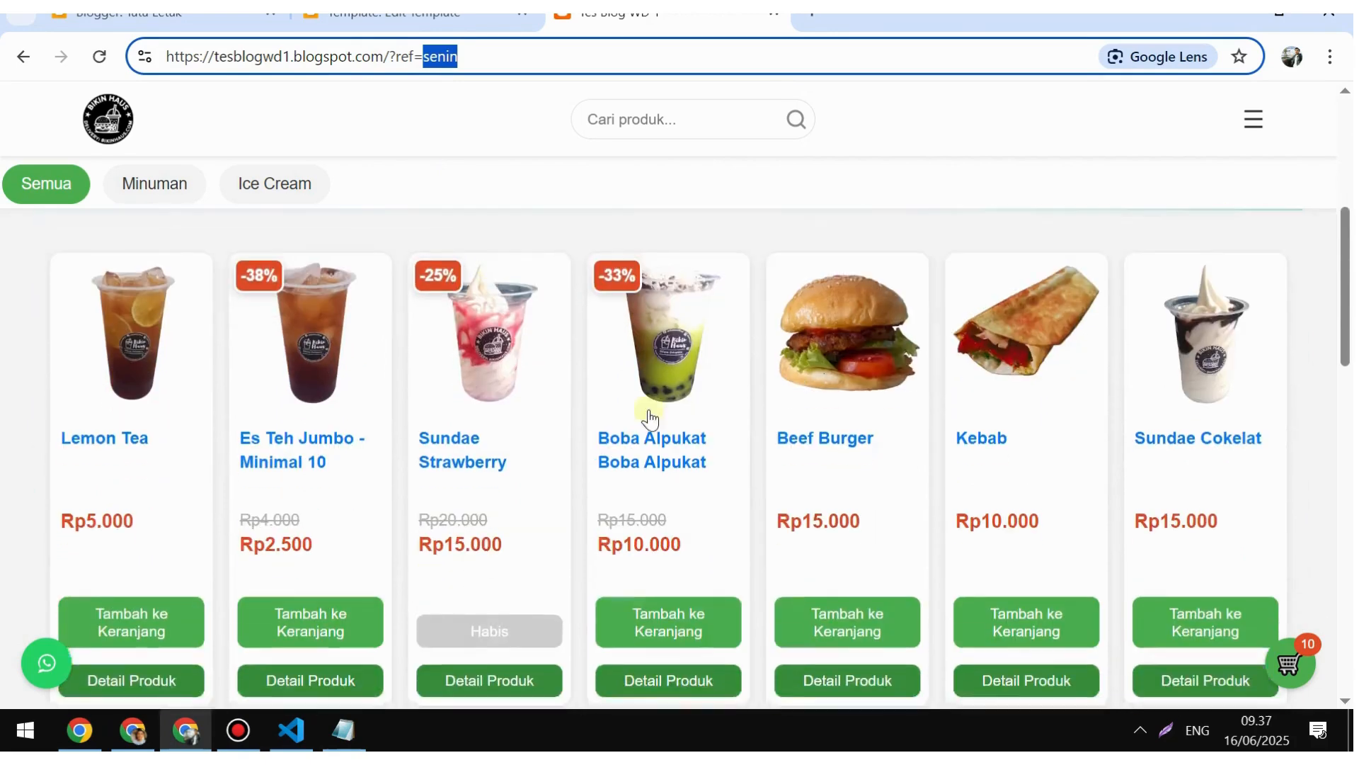
Step: Check out the shopping cart as a Takeaway purchase and choose TRANSFER as the payment method
{"action": "left_click", "coordinate": [1308, 681]}
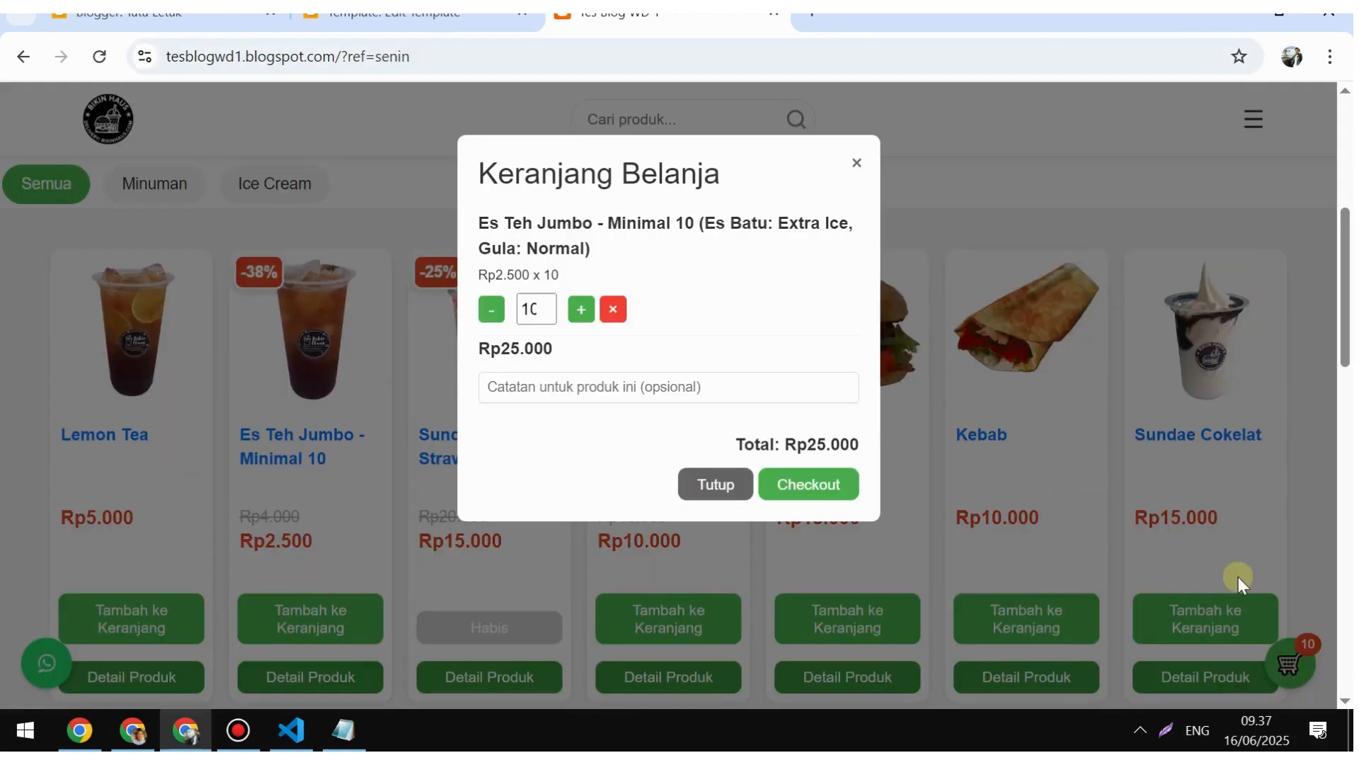
{"action": "left_click", "coordinate": [791, 486]}
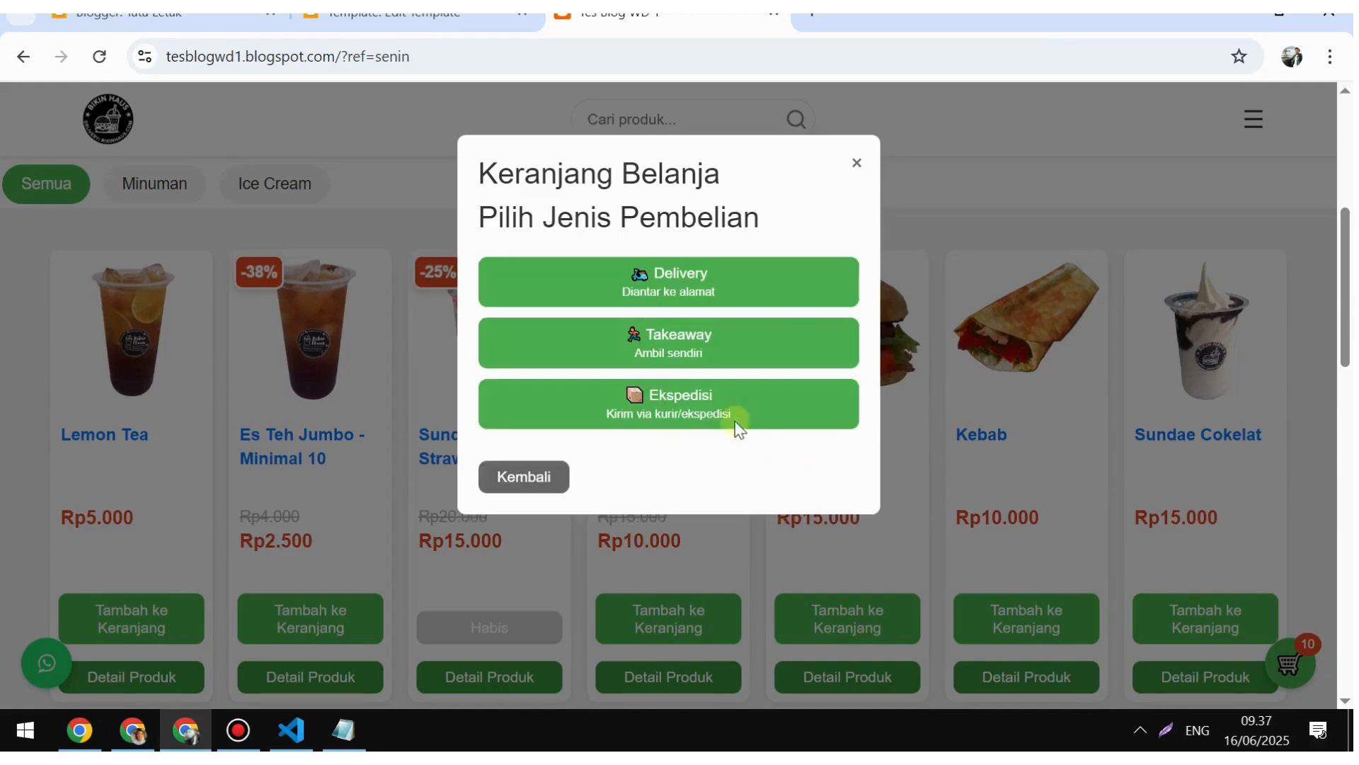
{"action": "left_click", "coordinate": [708, 344]}
{"action": "left_click", "coordinate": [731, 343]}
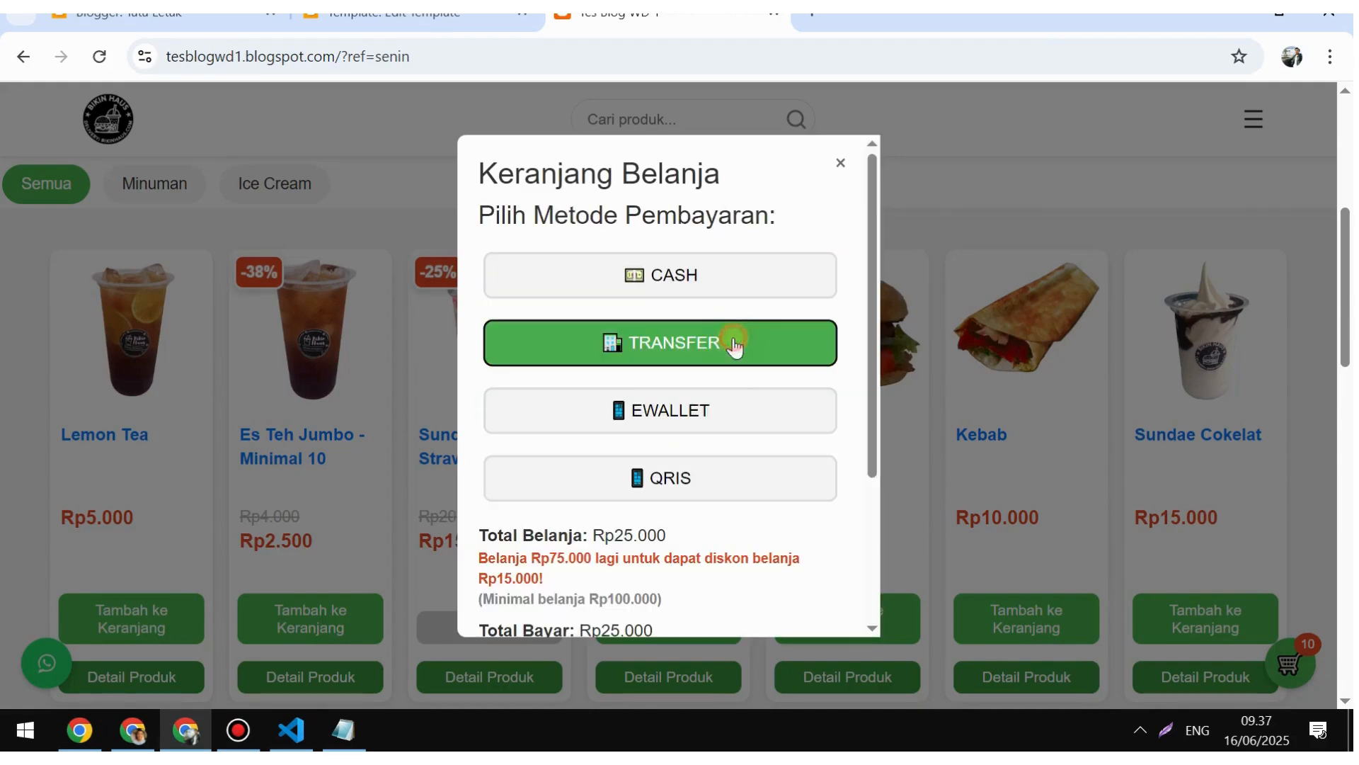
Step: Enter the customer's full name in the checkout form and place the order through WhatsApp
{"action": "scroll", "coordinate": [753, 429], "scroll_direction": "down", "scroll_amount": 1}
{"action": "scroll", "coordinate": [753, 428], "scroll_direction": "down", "scroll_amount": 2}
{"action": "left_click", "coordinate": [666, 461]}
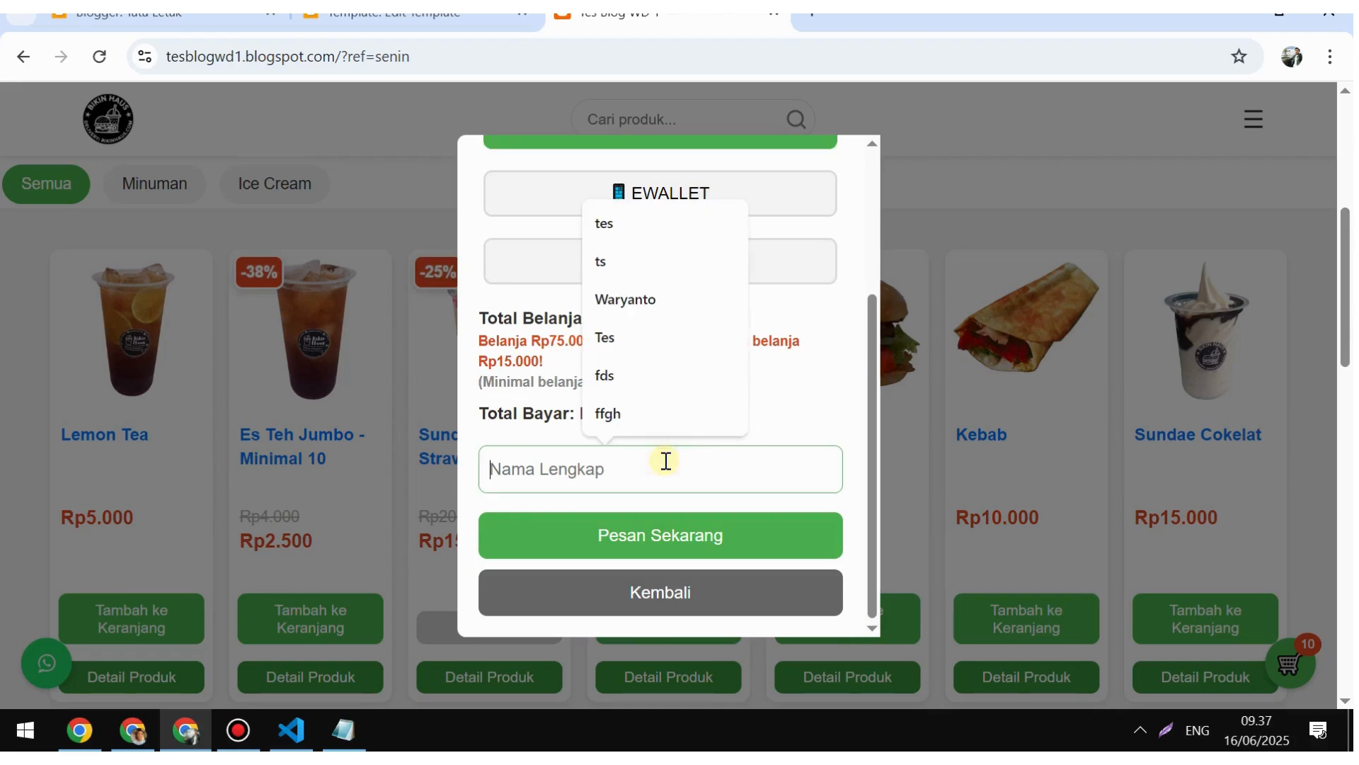
{"action": "type", "text": "Anton"}
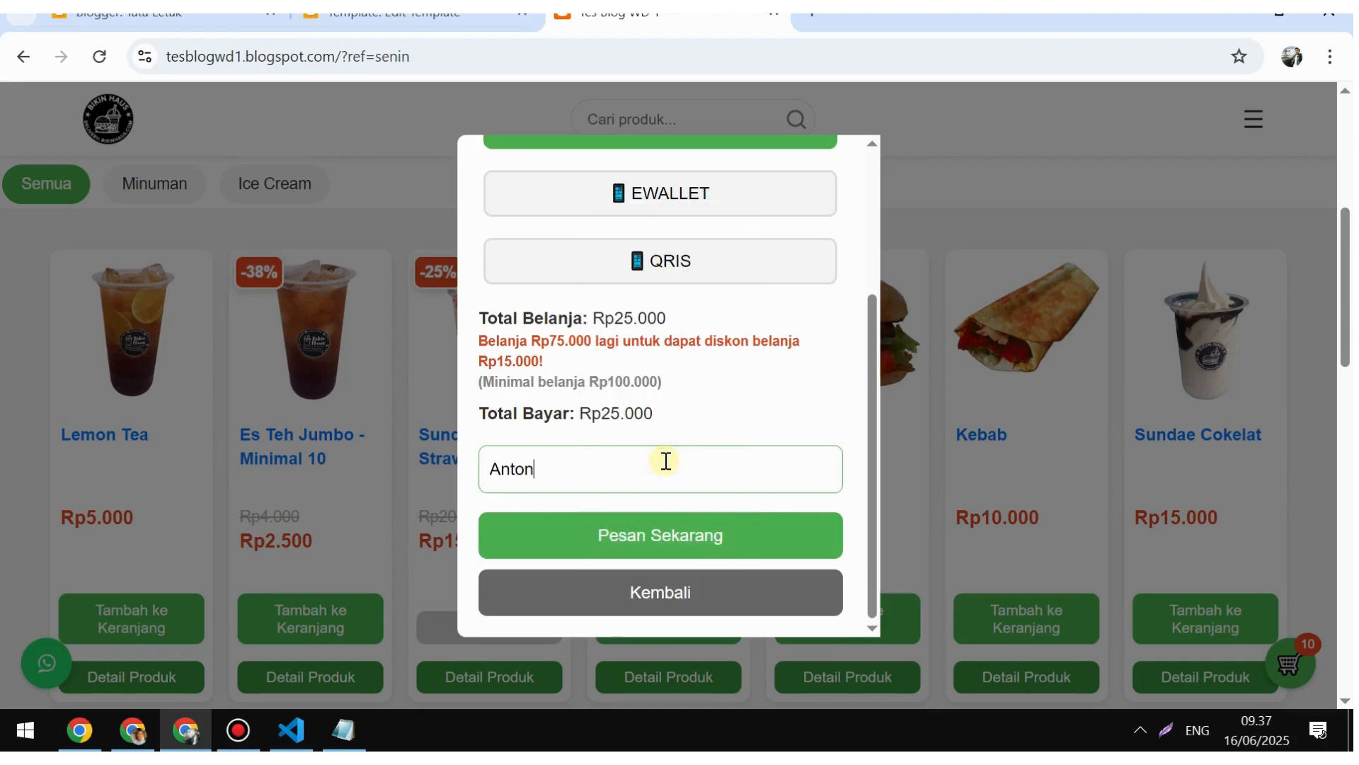
{"action": "left_click", "coordinate": [677, 546]}
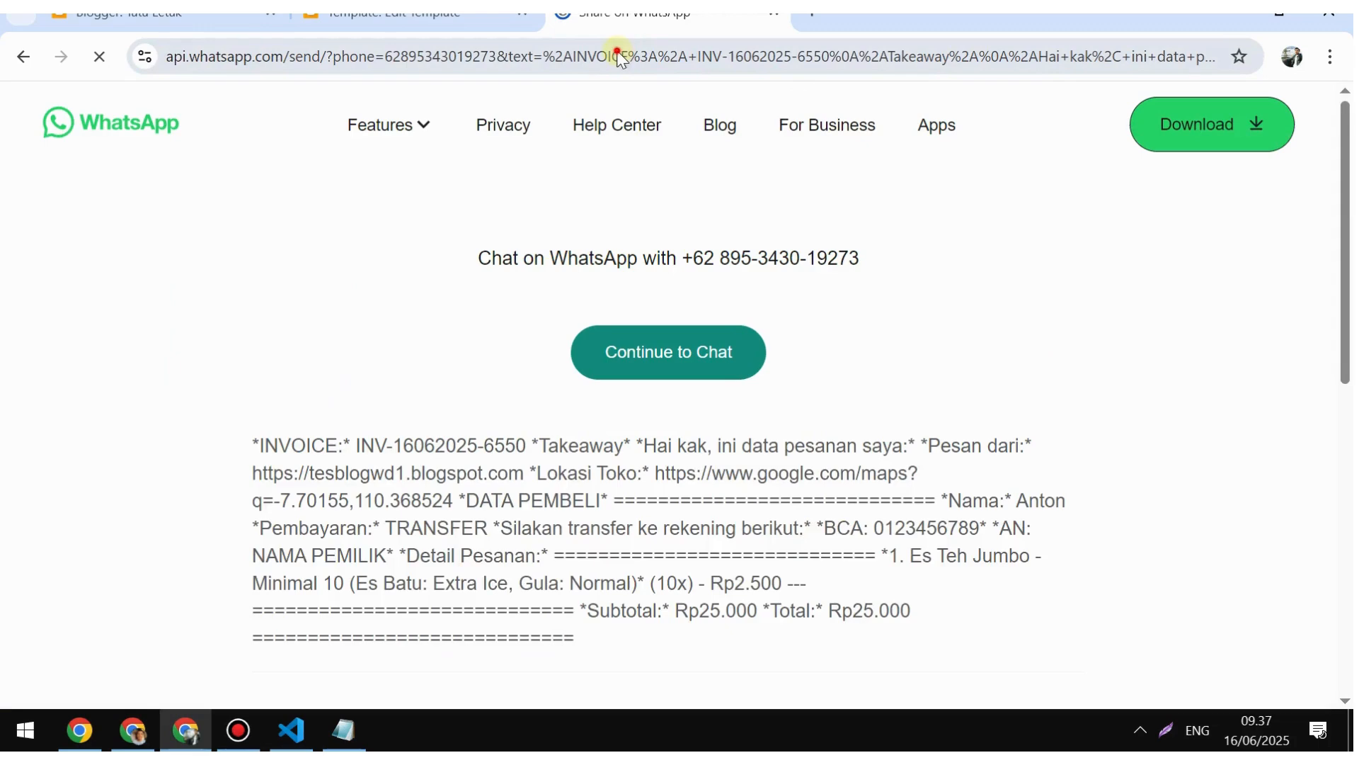
{"action": "left_click", "coordinate": [618, 57]}
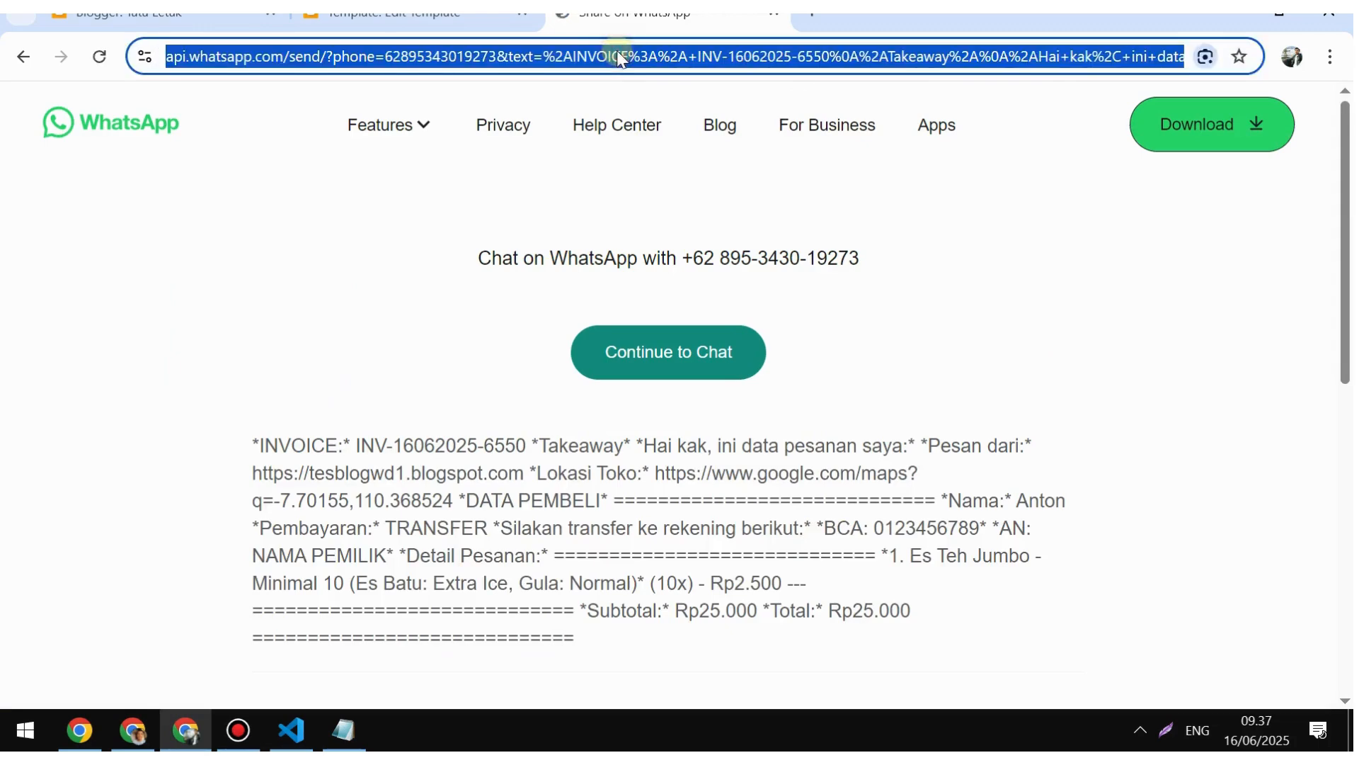
Step: Switch to the tes demo lagi form's responses and review the summary from Jenis Pembelian down to the Referal chart
{"action": "key", "text": "alt+Tab"}
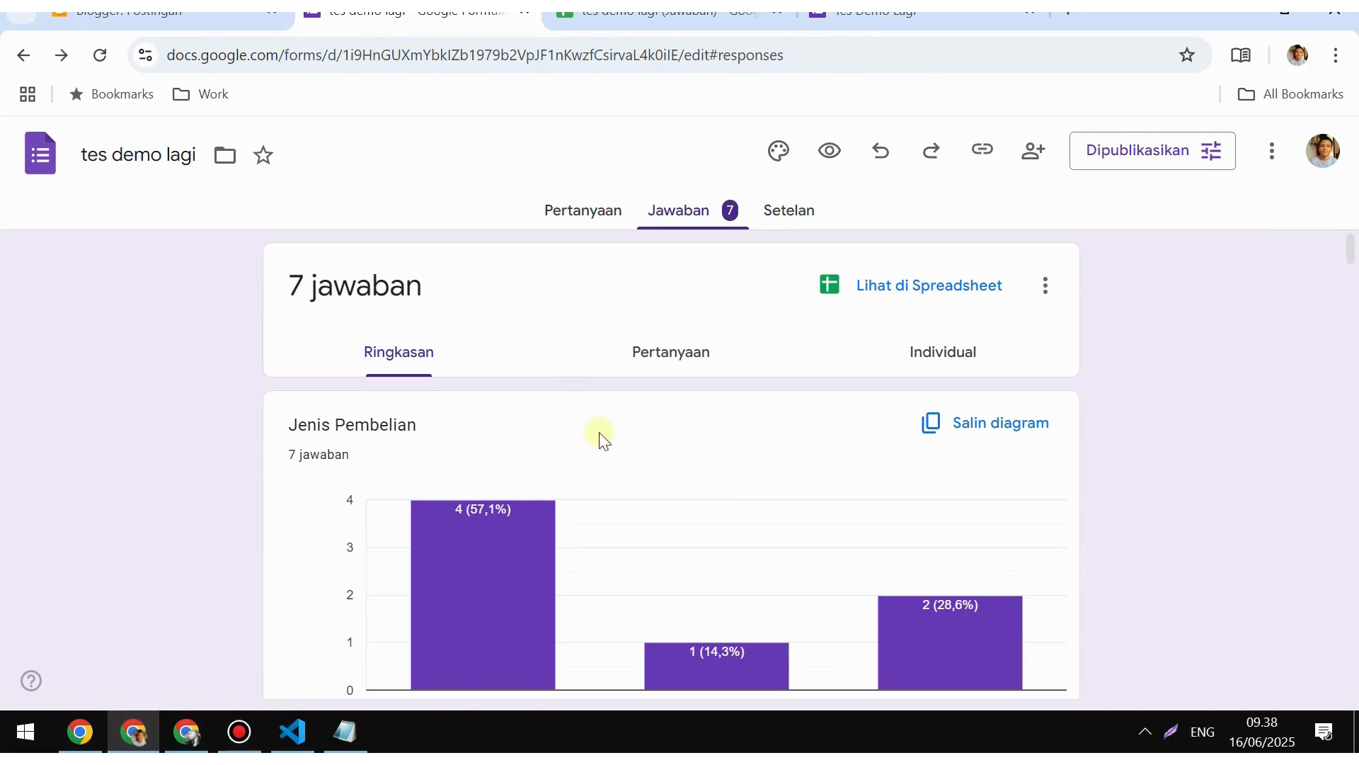
{"action": "scroll", "coordinate": [623, 479], "scroll_direction": "down", "scroll_amount": 10}
{"action": "scroll", "coordinate": [622, 479], "scroll_direction": "down", "scroll_amount": 10}
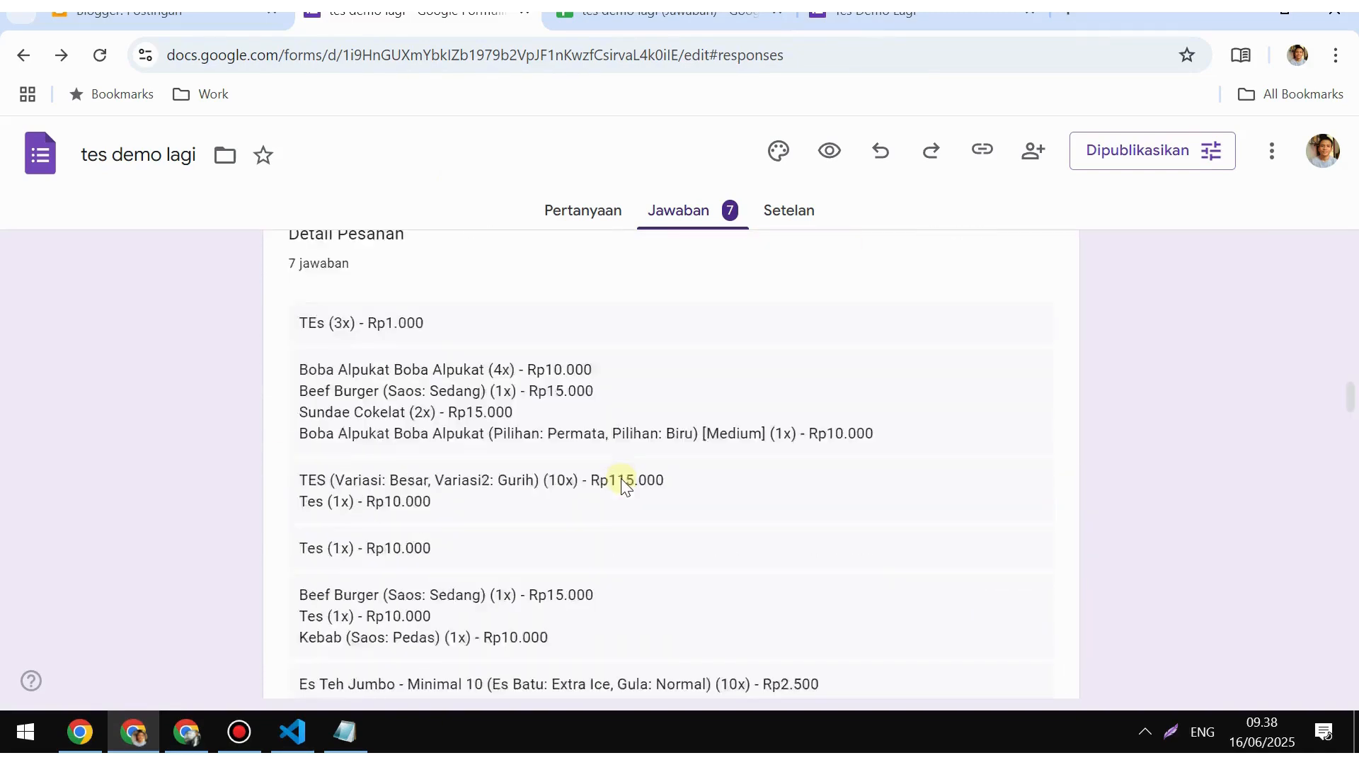
{"action": "scroll", "coordinate": [549, 501], "scroll_direction": "down", "scroll_amount": 5}
{"action": "scroll", "coordinate": [552, 499], "scroll_direction": "down", "scroll_amount": 10}
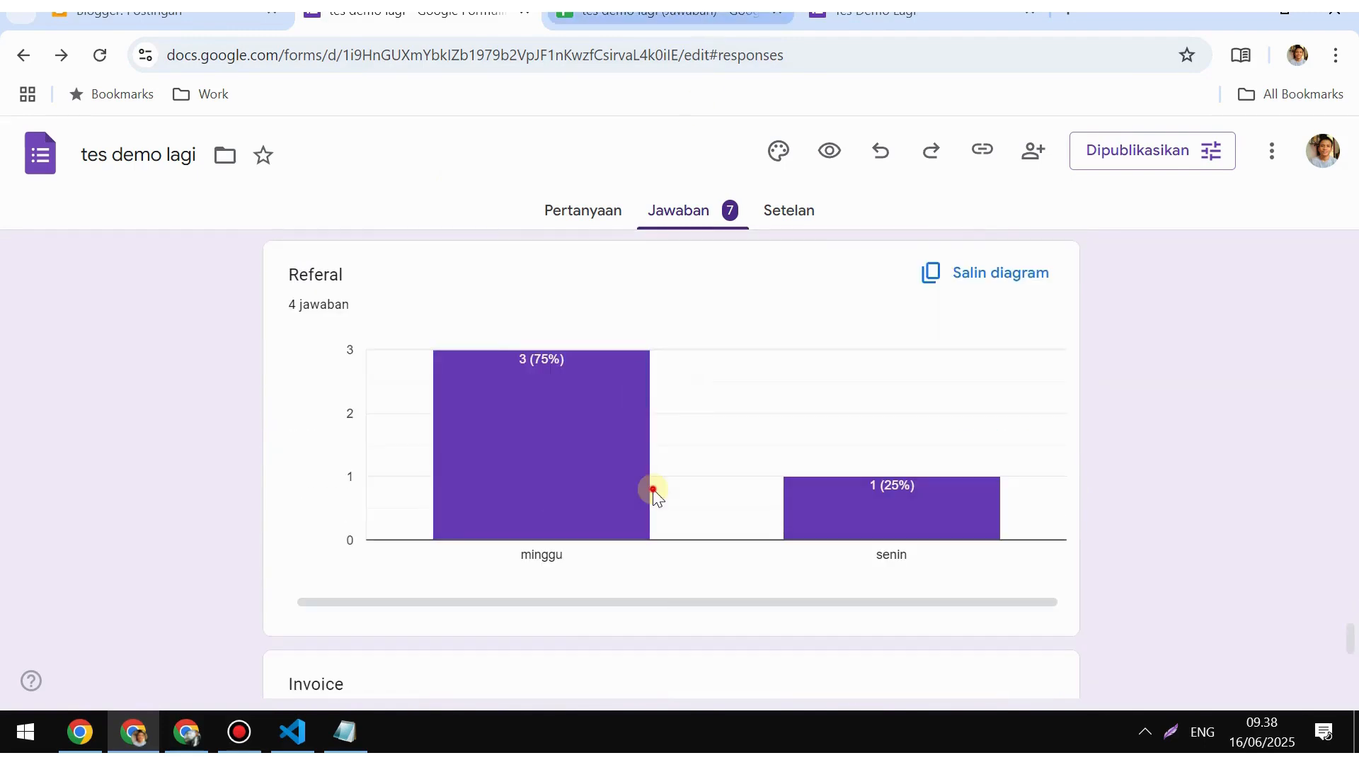
Step: View the tes demo lagi (Jawaban) spreadsheet and inspect the newest order in row 8 through its Referal and Invoice cells
{"action": "key", "text": "ctrl+Tab"}
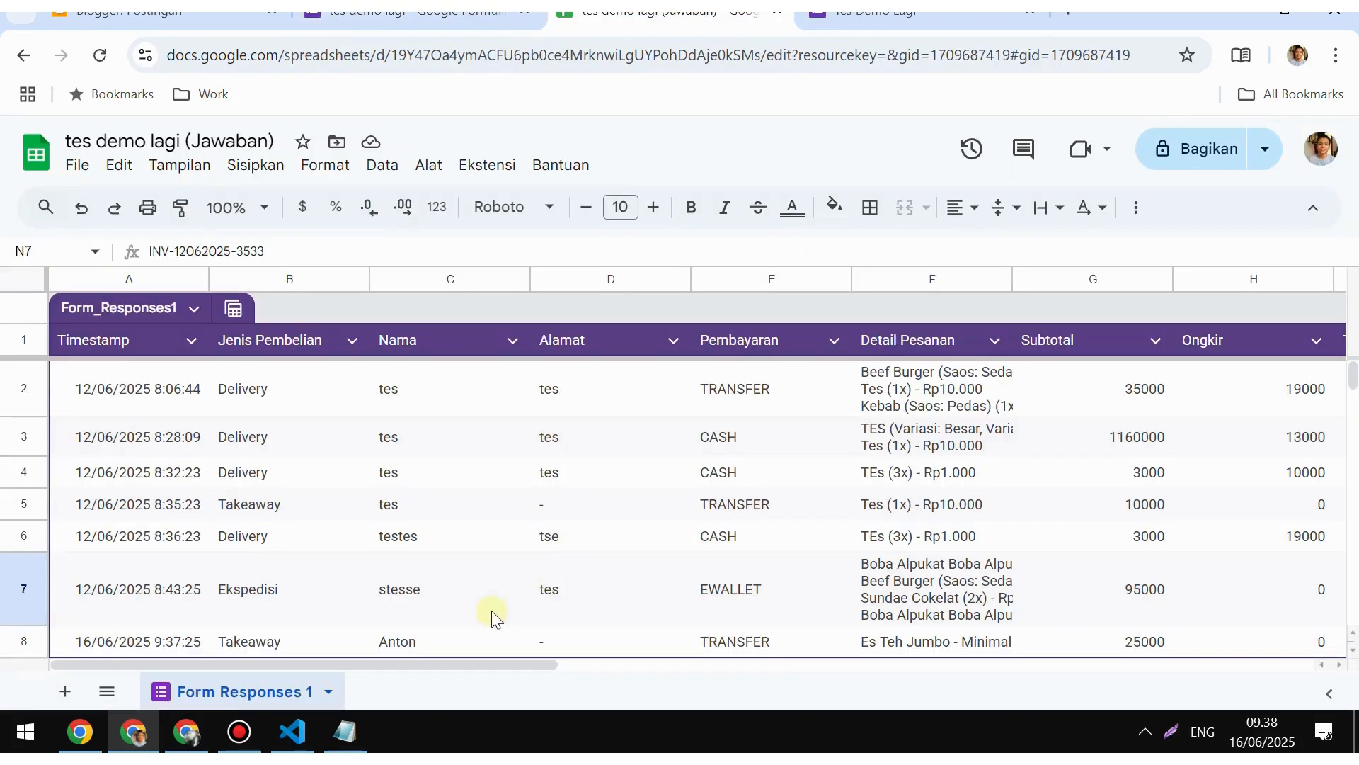
{"action": "scroll", "coordinate": [488, 609], "scroll_direction": "down", "scroll_amount": 3}
{"action": "scroll", "coordinate": [443, 541], "scroll_direction": "up", "scroll_amount": 3}
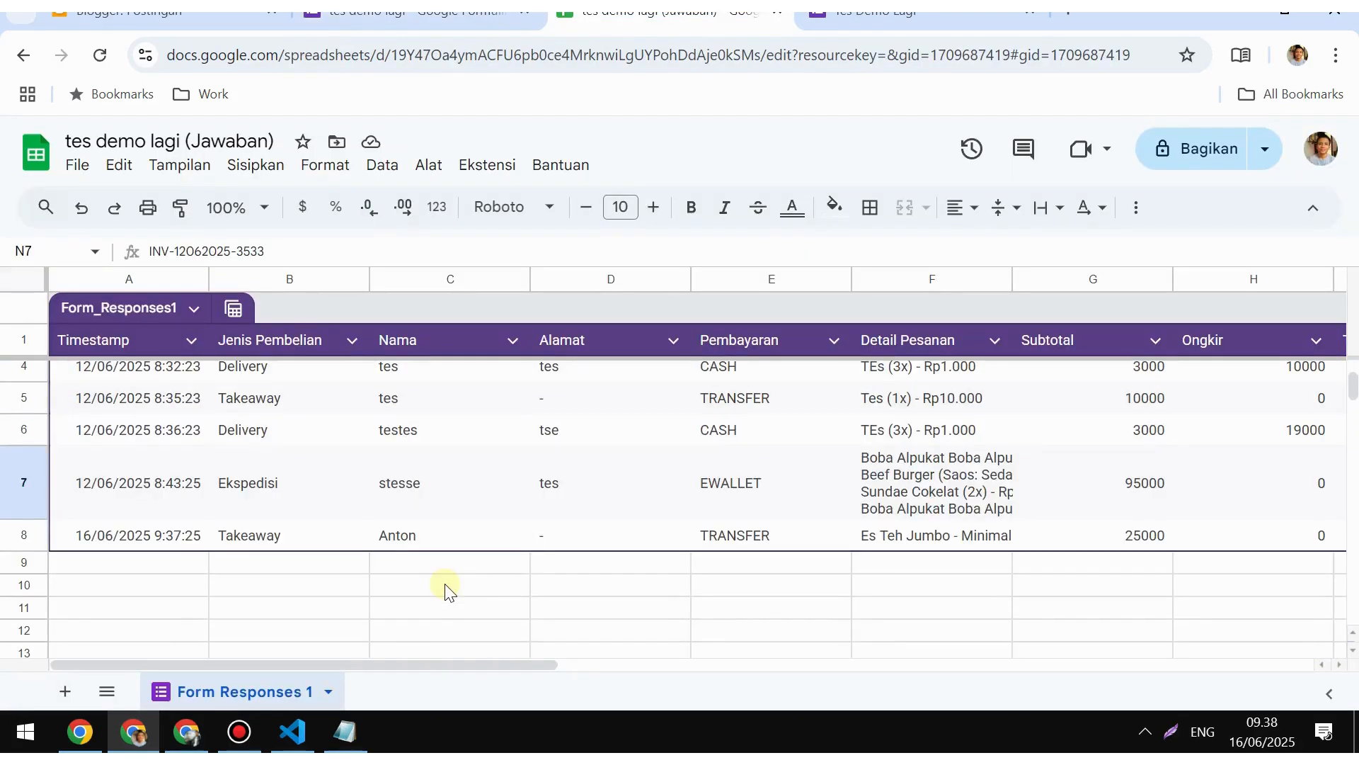
{"action": "left_click", "coordinate": [393, 539]}
{"action": "left_click", "coordinate": [24, 539]}
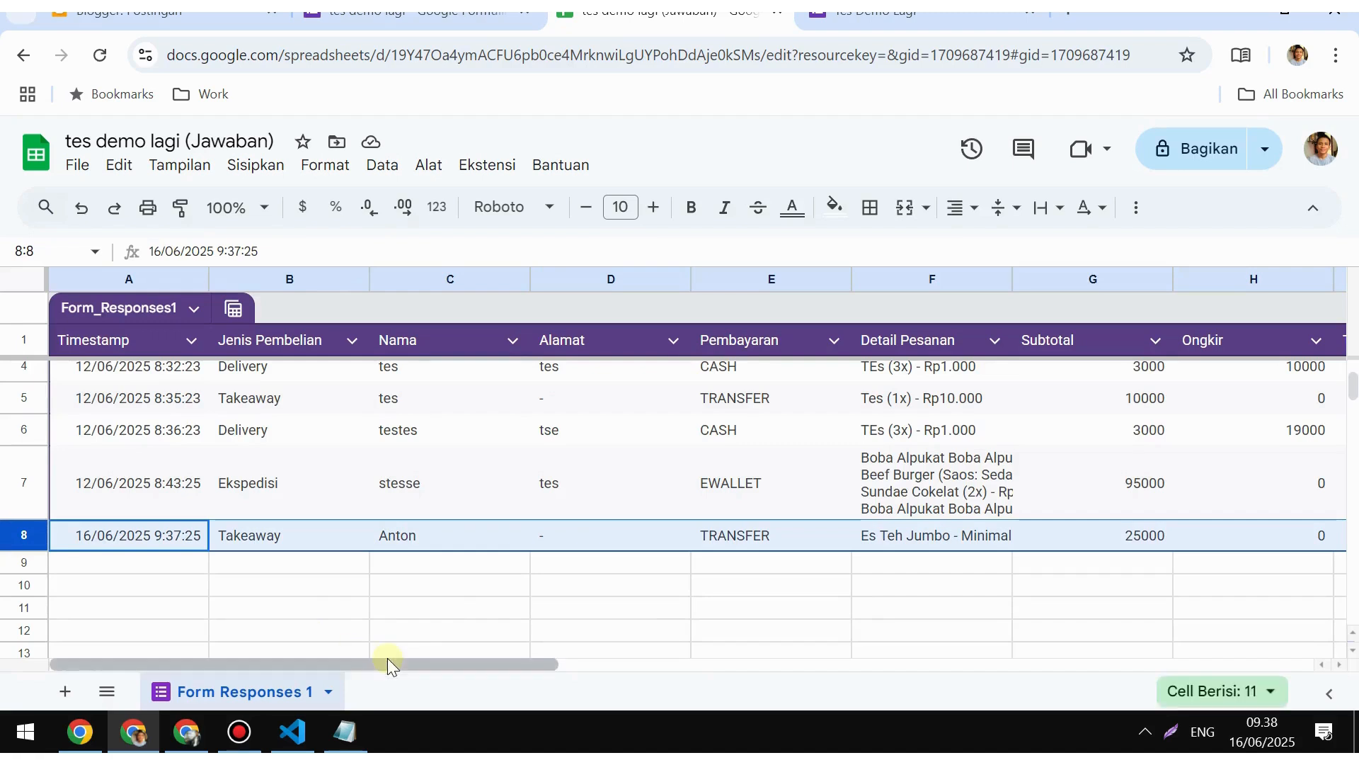
{"action": "left_click_drag", "start_coordinate": [388, 660], "coordinate": [966, 670]}
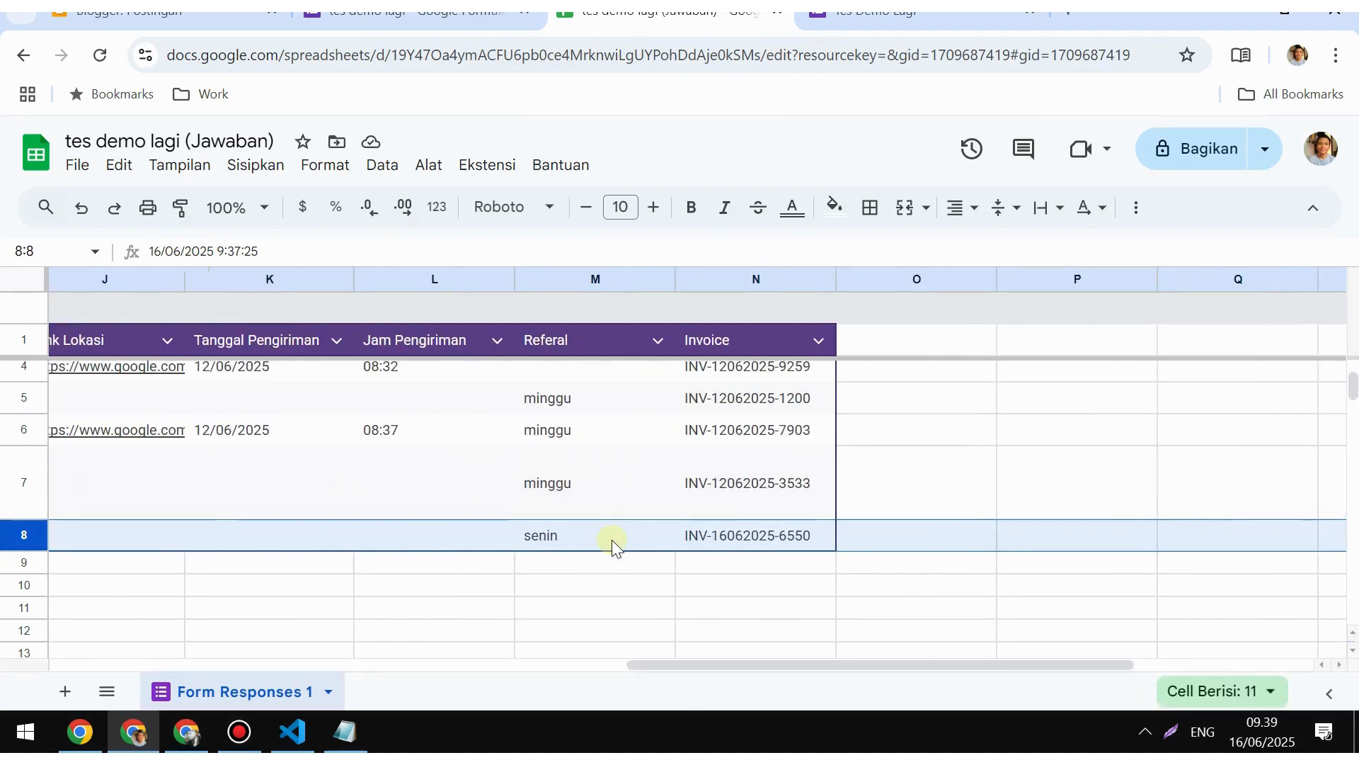
{"action": "left_click", "coordinate": [612, 540]}
{"action": "left_click", "coordinate": [714, 546]}
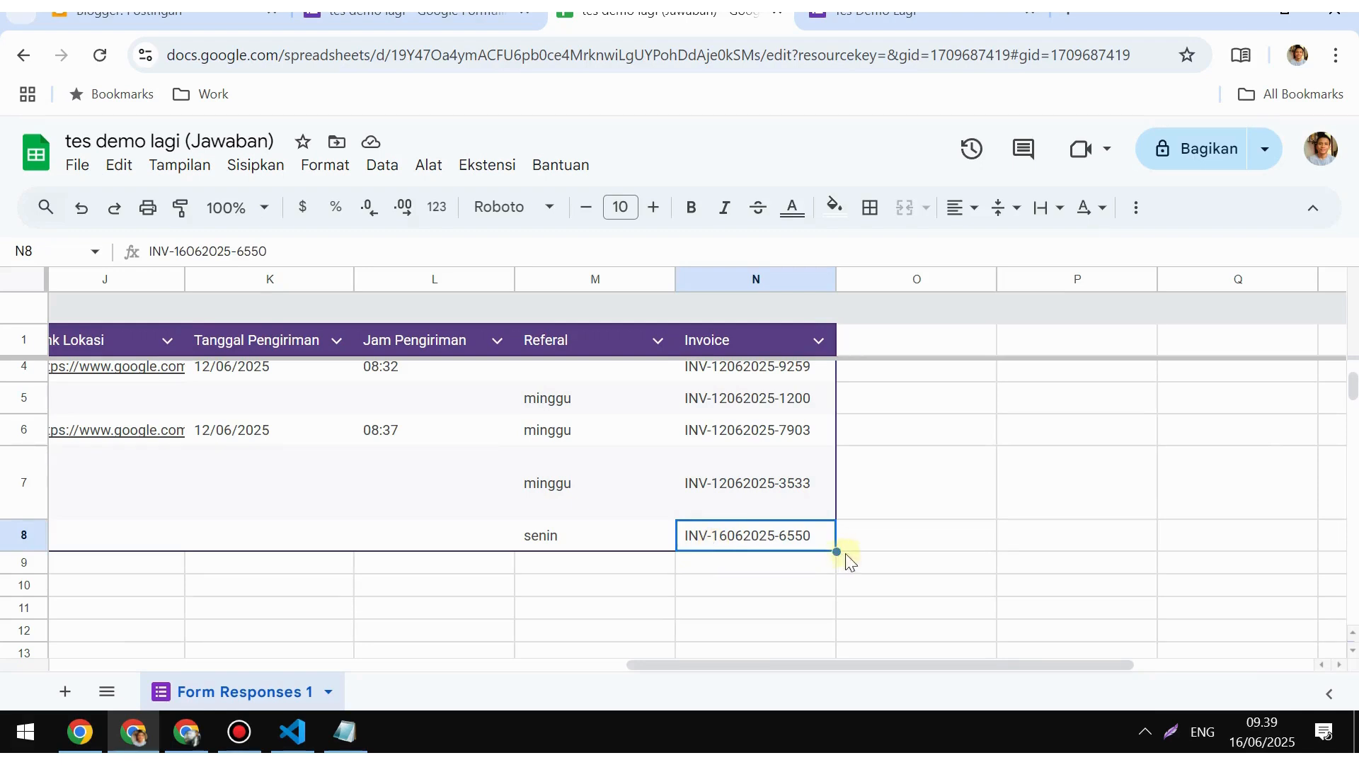
Step: Enter the payment note Bayar in cell O8, next to the newest order's invoice number
{"action": "left_click", "coordinate": [872, 542]}
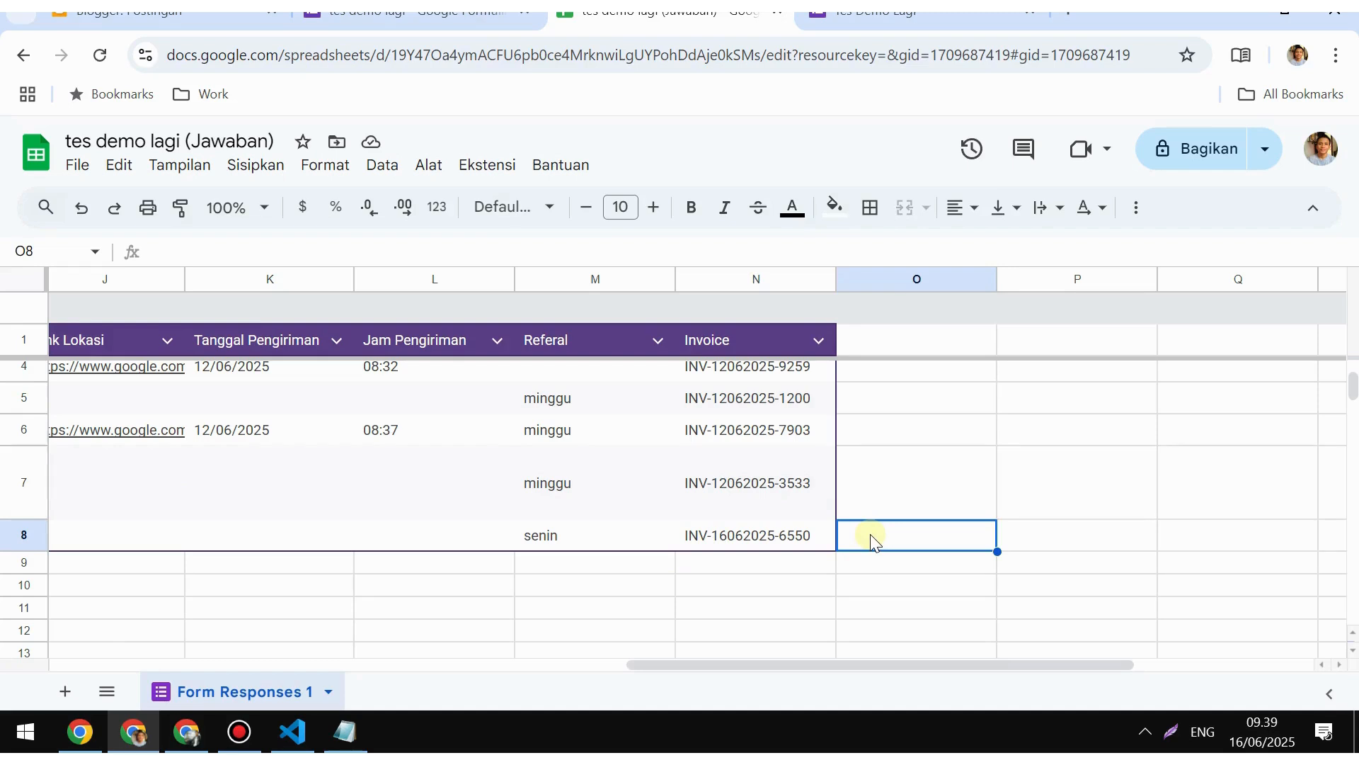
{"action": "type", "text": "Bayar"}
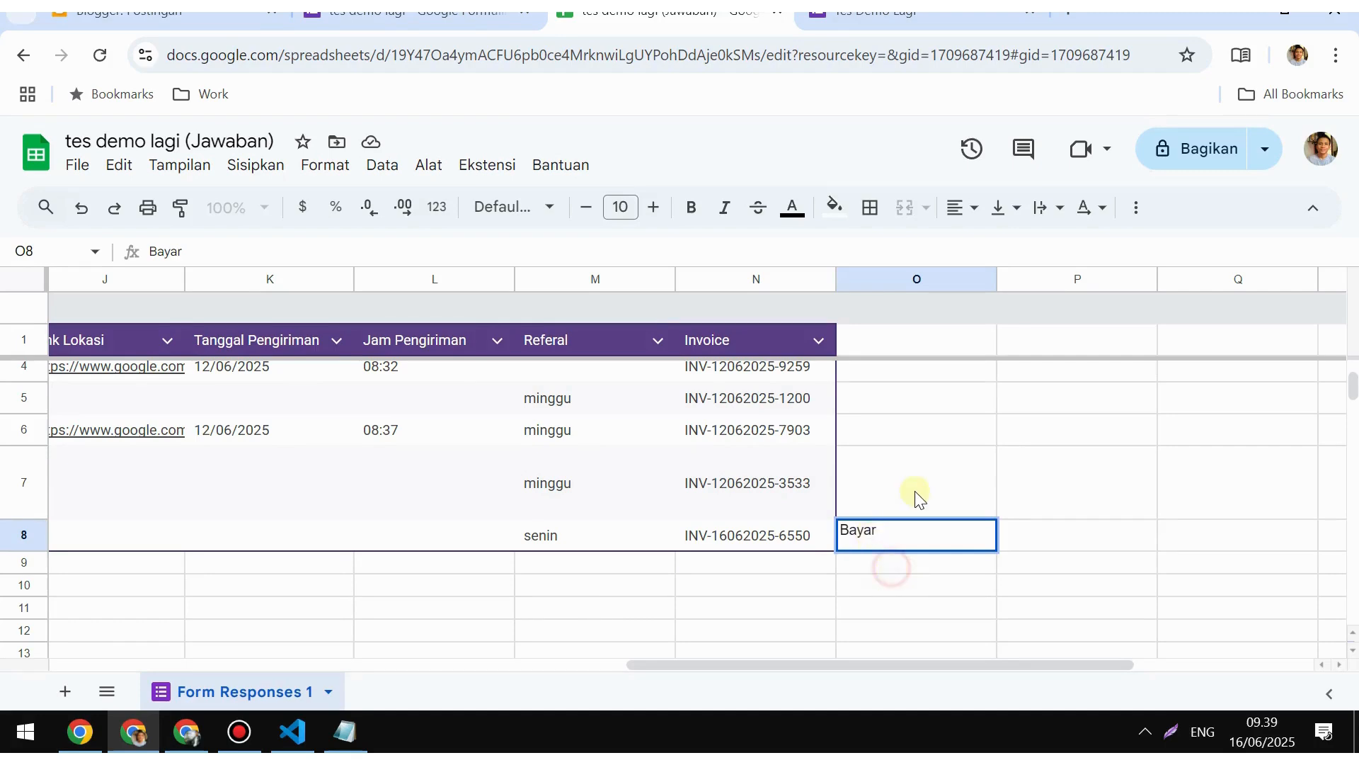
{"action": "key", "text": "Return"}
{"action": "left_click", "coordinate": [882, 479]}
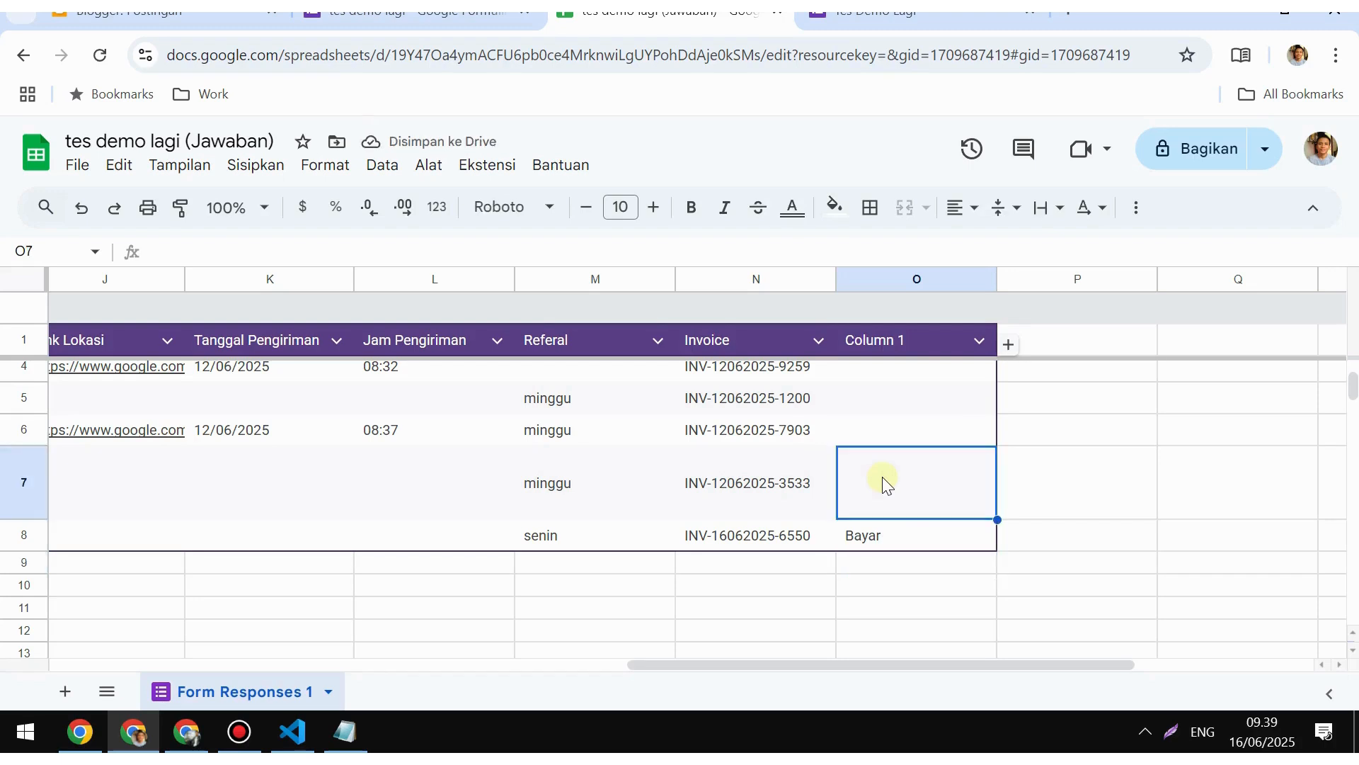
{"action": "left_click", "coordinate": [882, 533]}
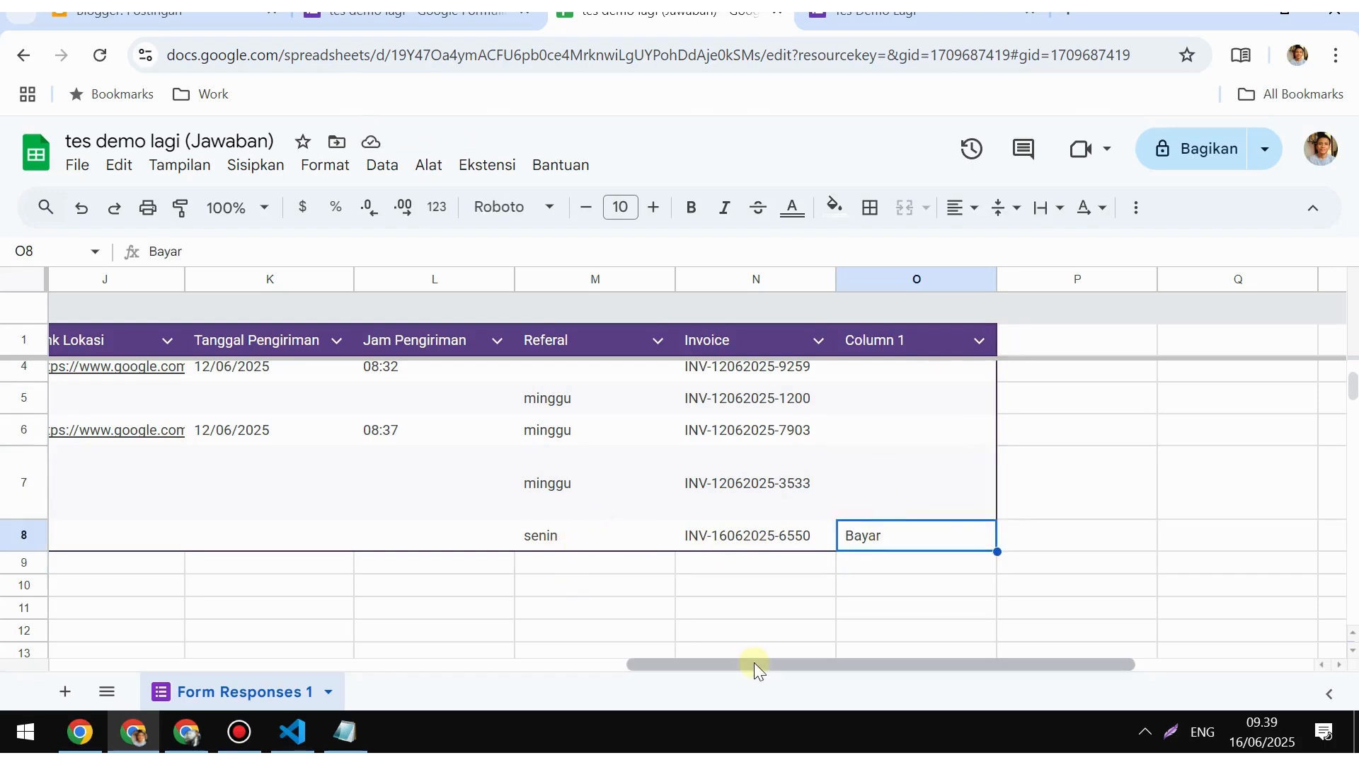
Step: Examine the Referal and Total cells of the order in row 8
{"action": "left_click_drag", "start_coordinate": [752, 663], "coordinate": [655, 667]}
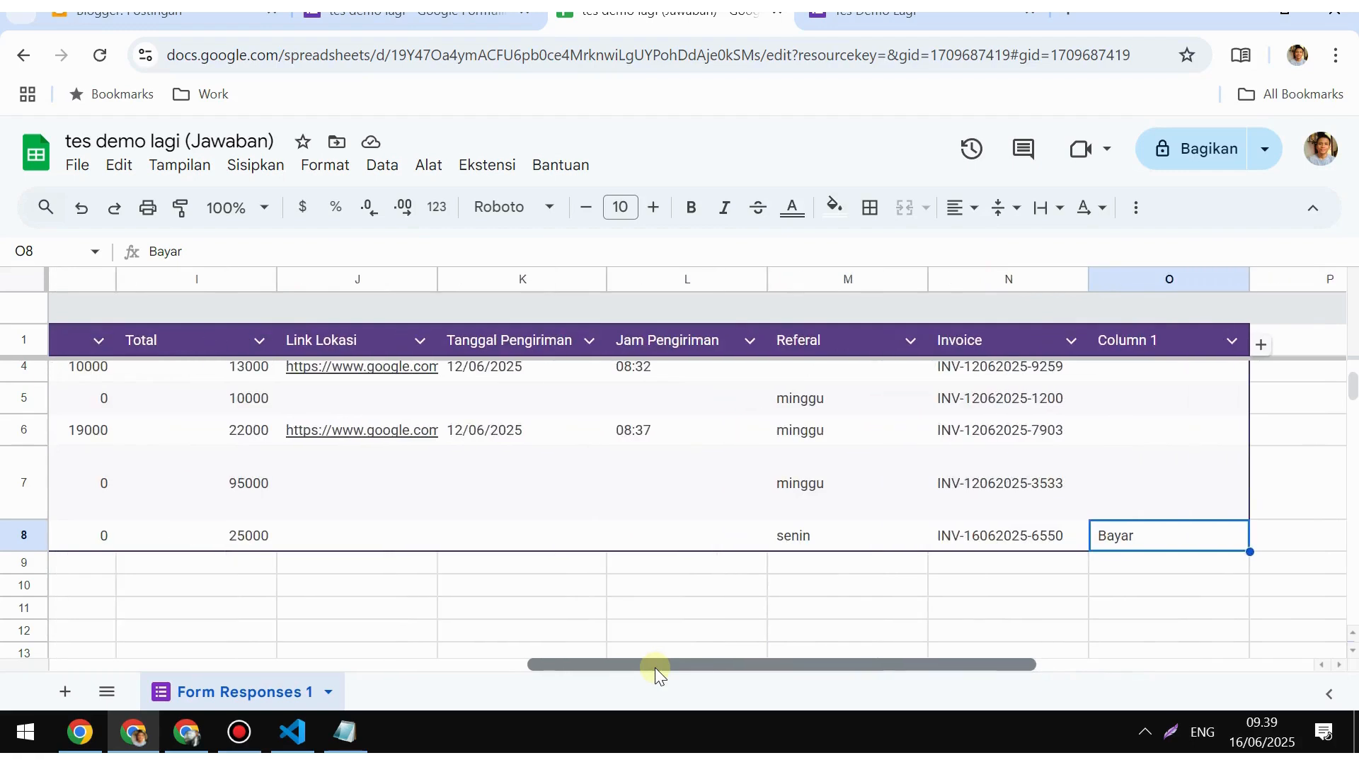
{"action": "left_click", "coordinate": [832, 544]}
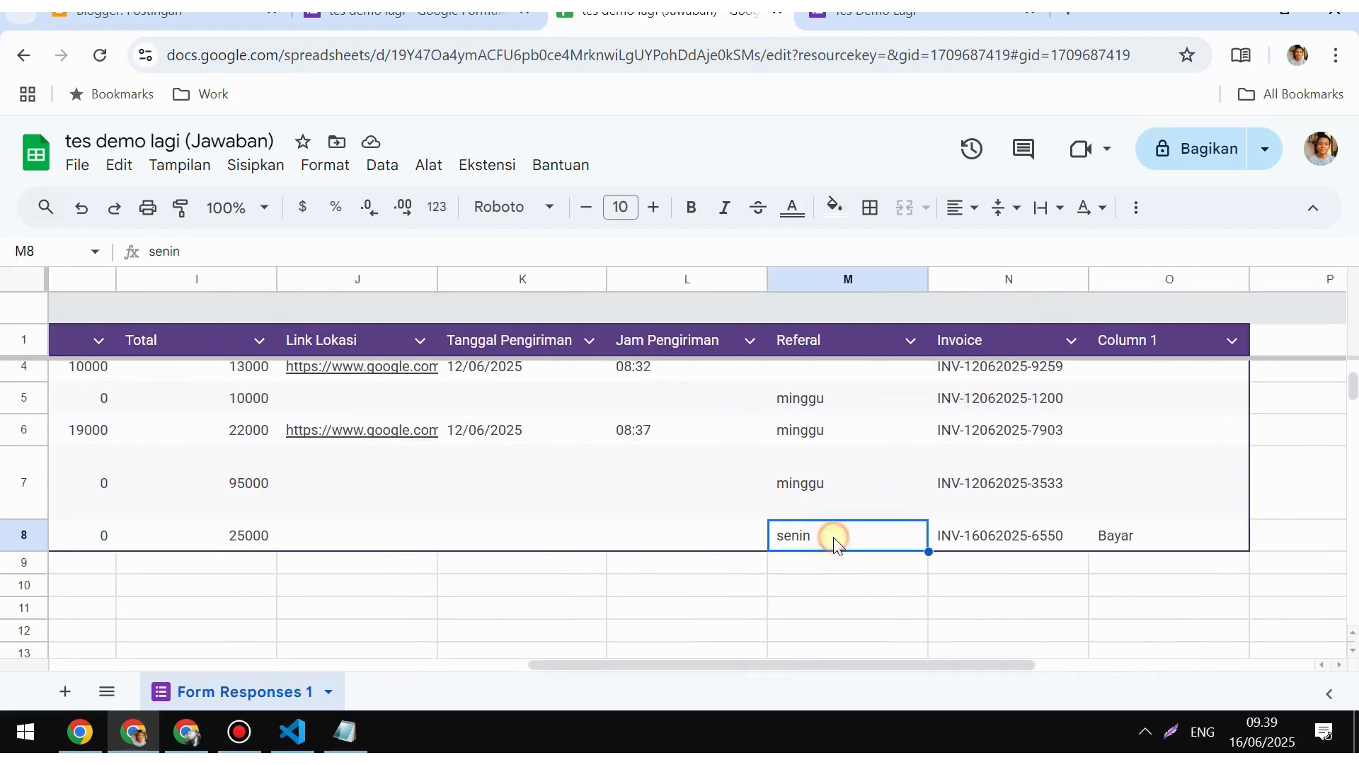
{"action": "left_click", "coordinate": [306, 544]}
{"action": "left_click", "coordinate": [256, 538]}
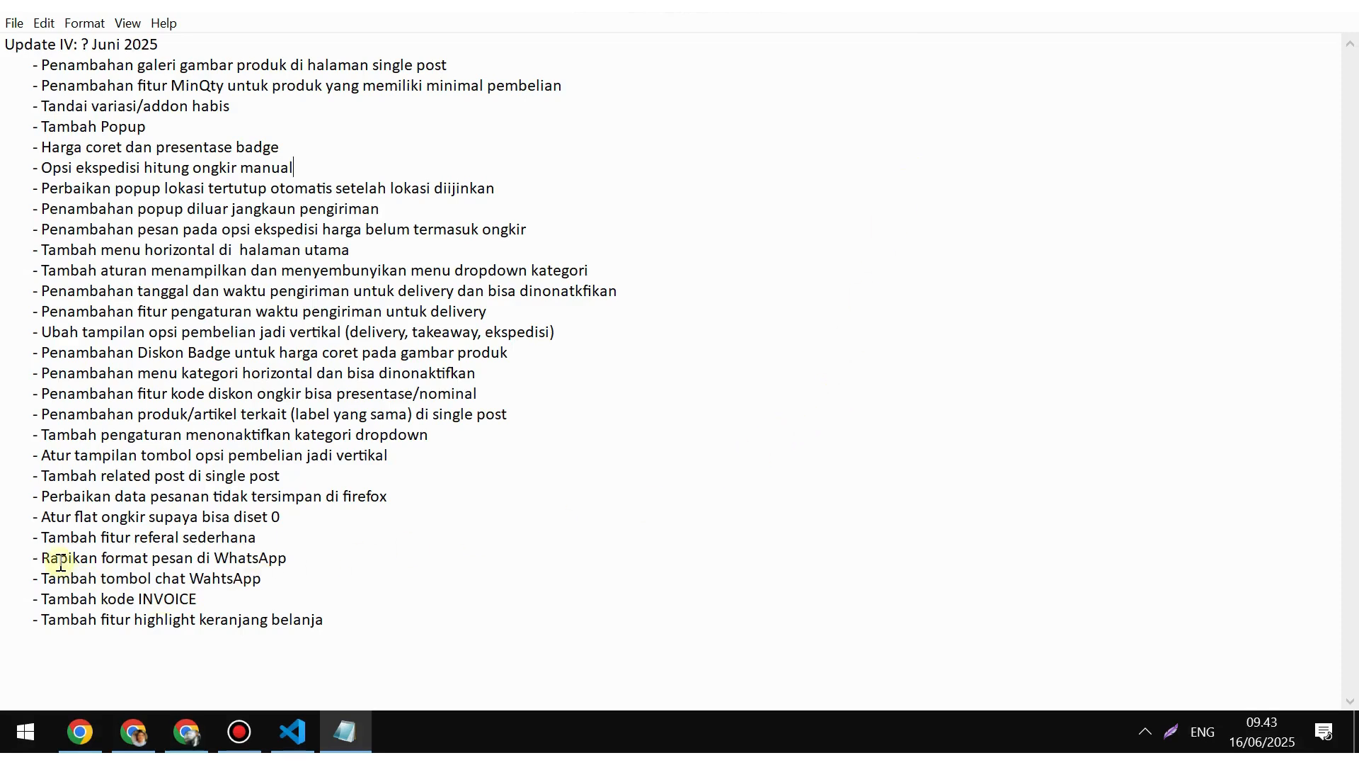
Step: Highlight "Rapikan format pesan di WhatsApp" in the Notepad update list, then return to the responses spreadsheet in Chrome
{"action": "left_click_drag", "start_coordinate": [44, 559], "coordinate": [296, 558]}
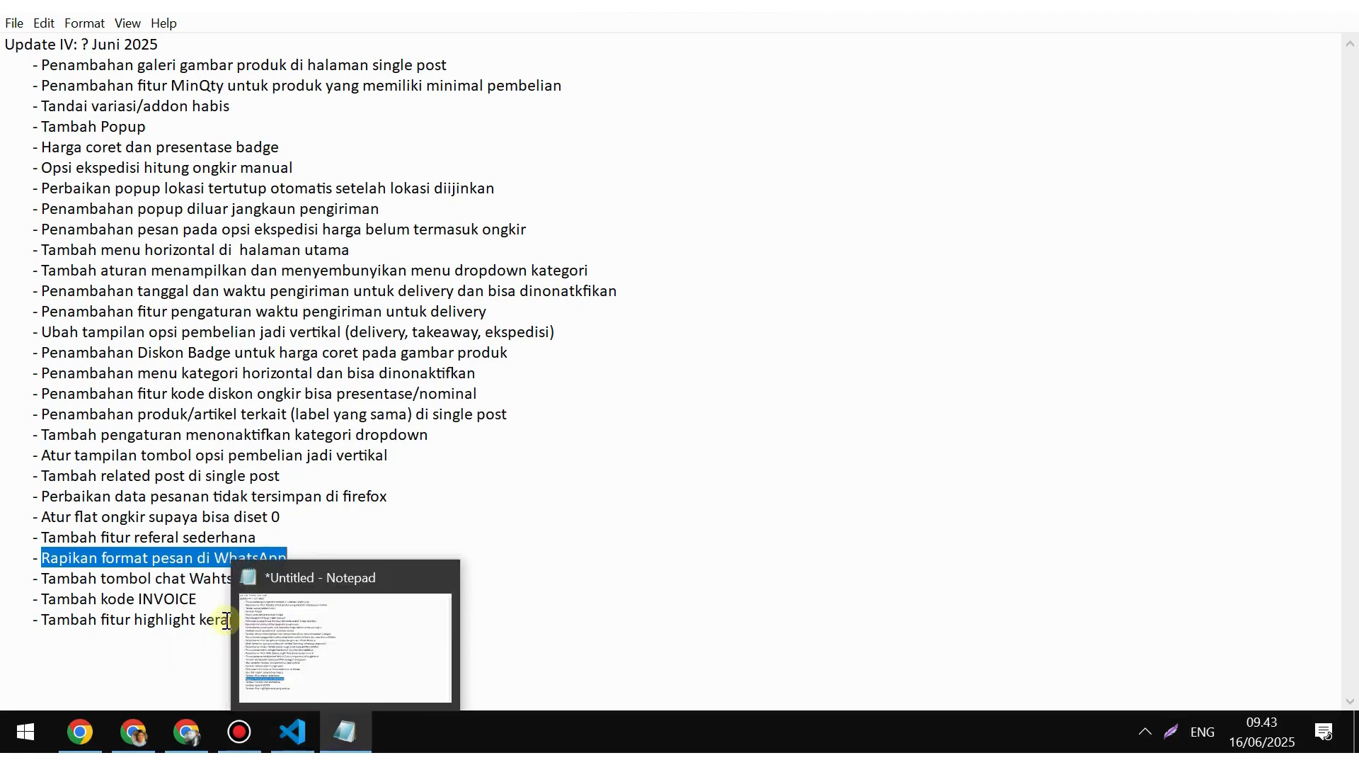
{"action": "left_click", "coordinate": [132, 737]}
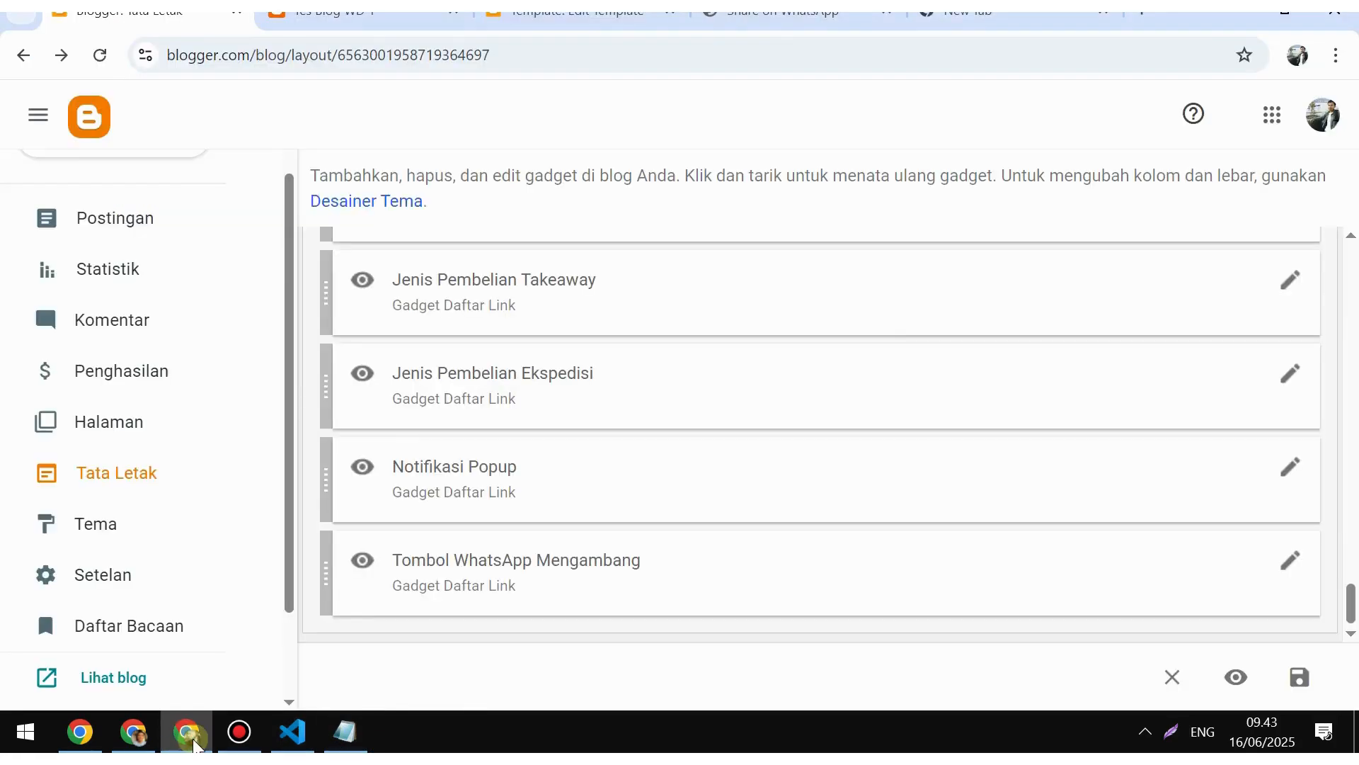
{"action": "left_click", "coordinate": [132, 737]}
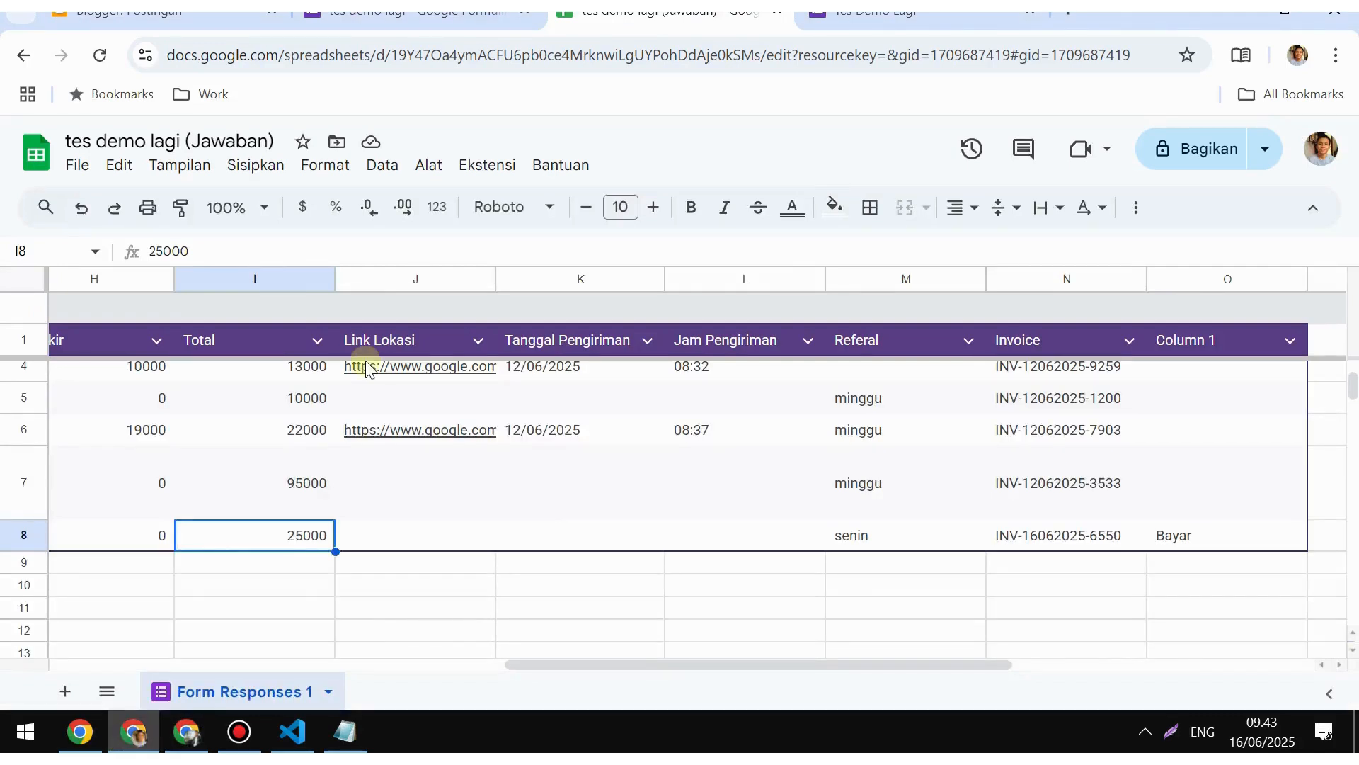
Step: Switch to the WhatsApp chat and highlight the invoice line and the "Pesan dari" store link in the order message
{"action": "key", "text": "alt+Tab"}
{"action": "left_click_drag", "start_coordinate": [238, 246], "coordinate": [456, 244]}
{"action": "left_click", "coordinate": [471, 236]}
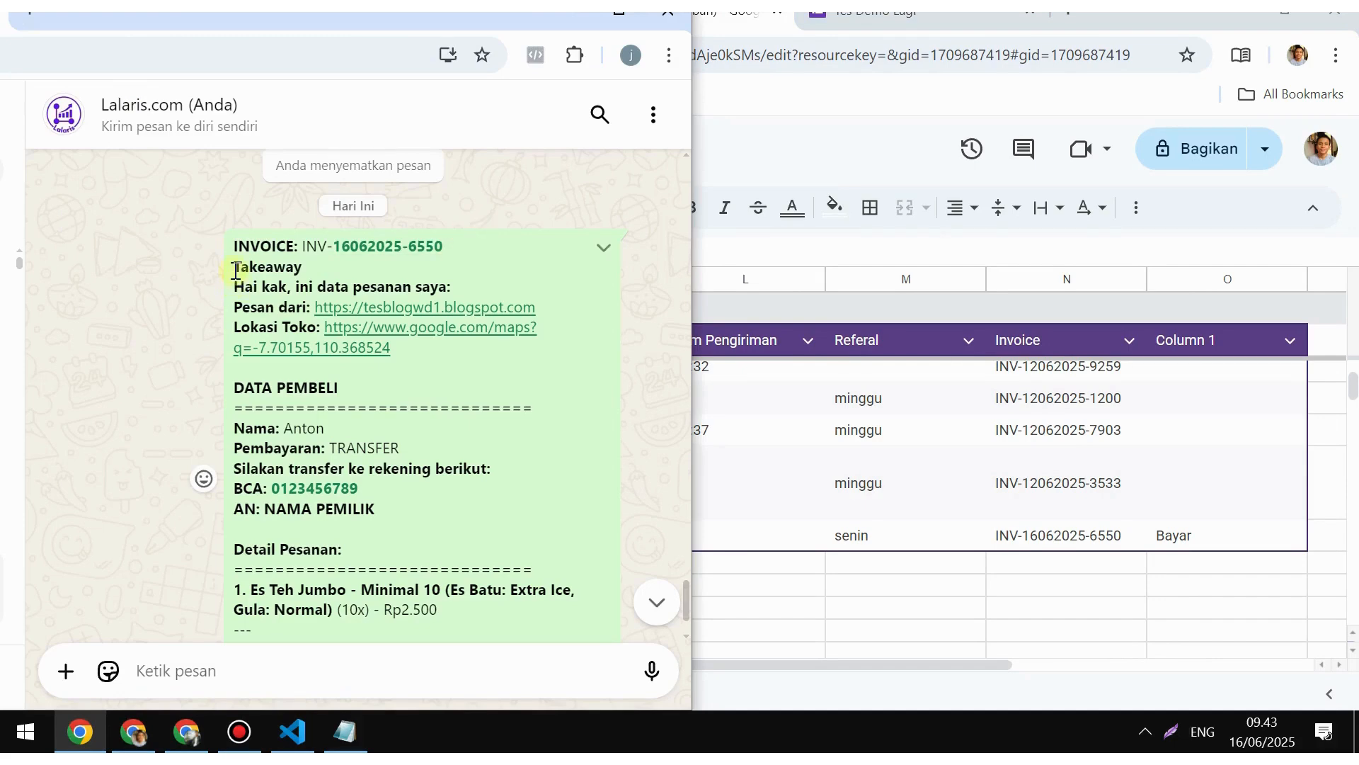
{"action": "left_click_drag", "start_coordinate": [241, 307], "coordinate": [555, 301]}
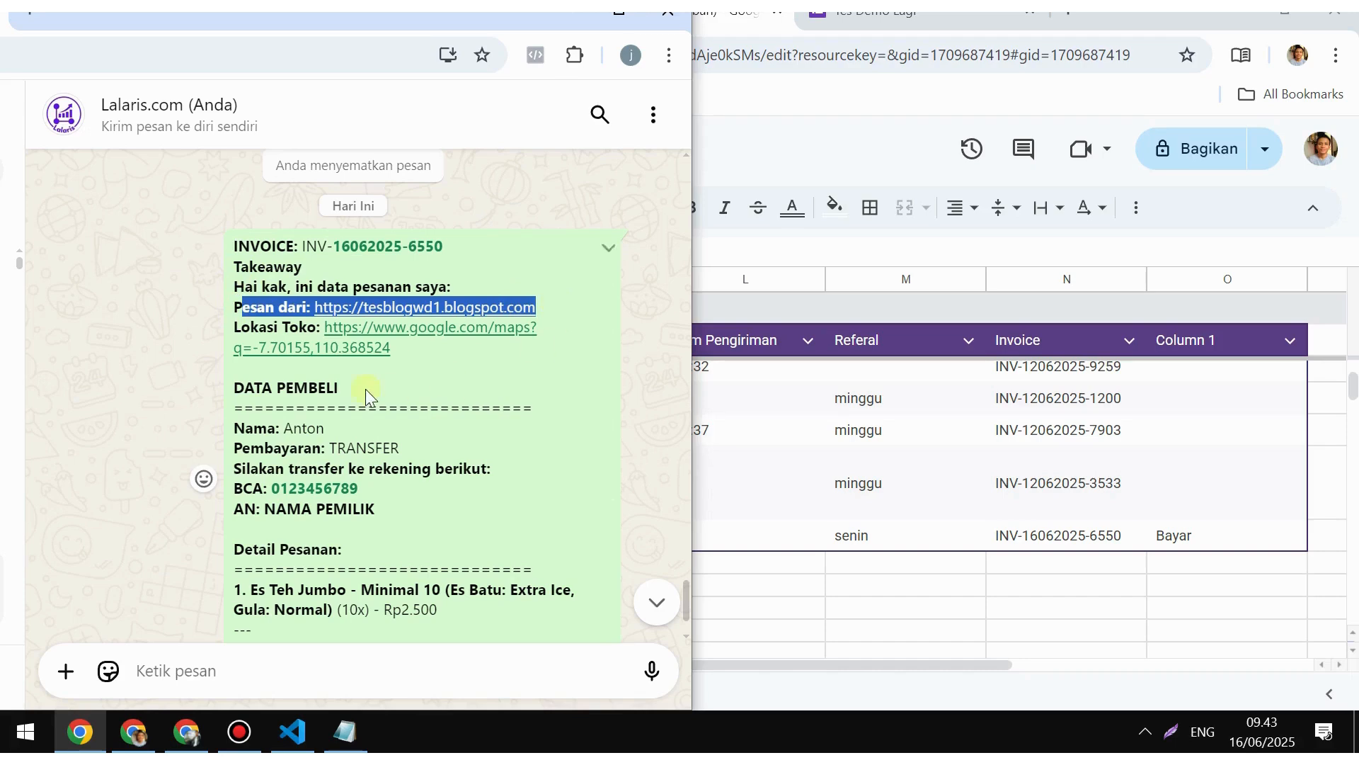
Step: Highlight the "Lokasi Toko" map link in the WhatsApp order message and review the buyer data, order details and total
{"action": "left_click_drag", "start_coordinate": [408, 354], "coordinate": [234, 327]}
{"action": "left_click", "coordinate": [453, 425]}
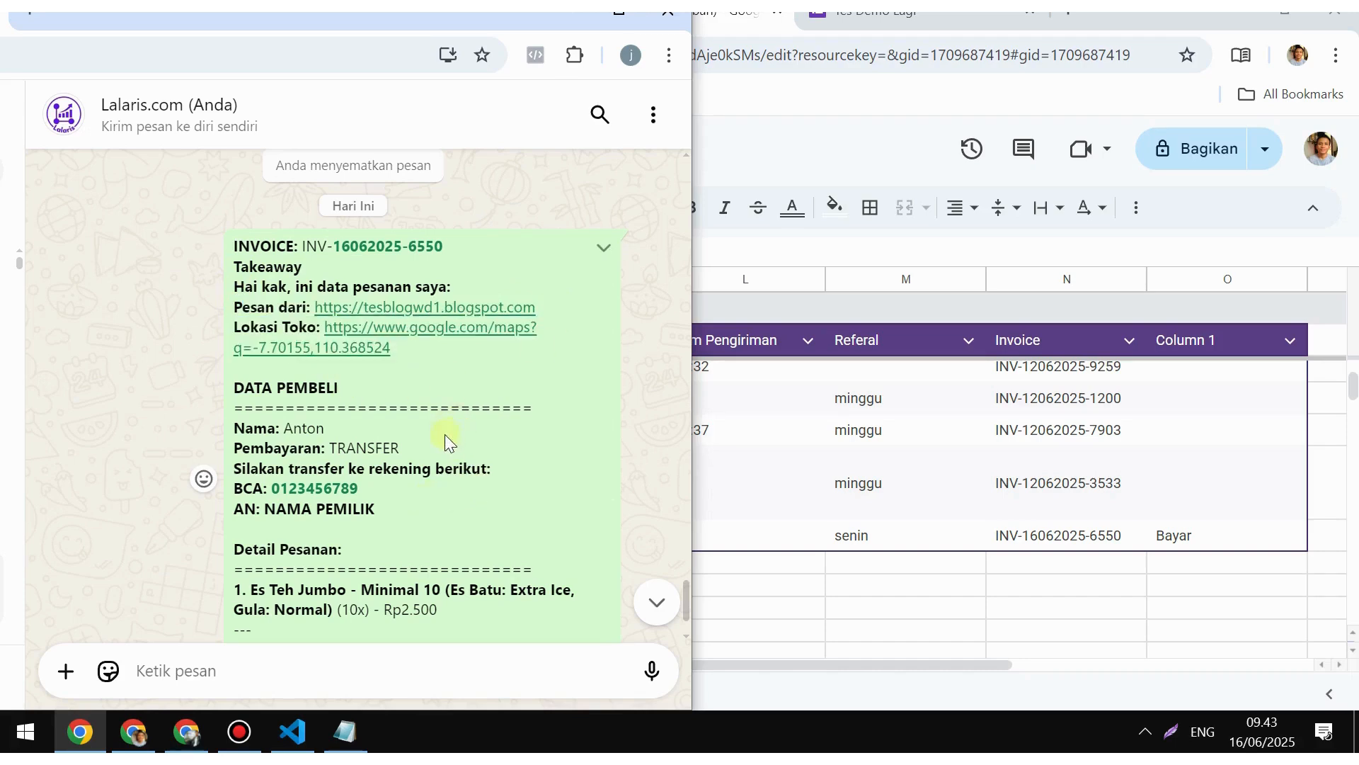
{"action": "scroll", "coordinate": [434, 491], "scroll_direction": "down", "scroll_amount": 2}
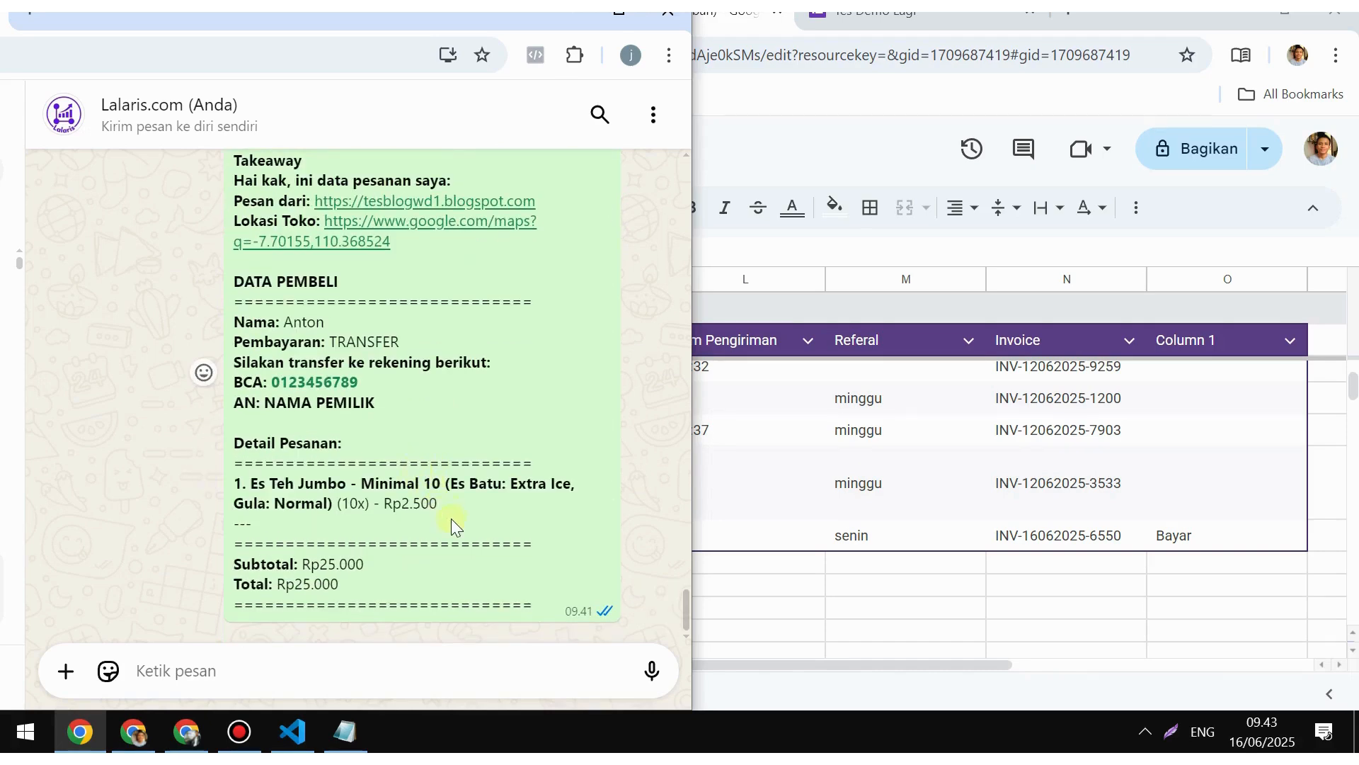
{"action": "scroll", "coordinate": [450, 520], "scroll_direction": "up", "scroll_amount": 2}
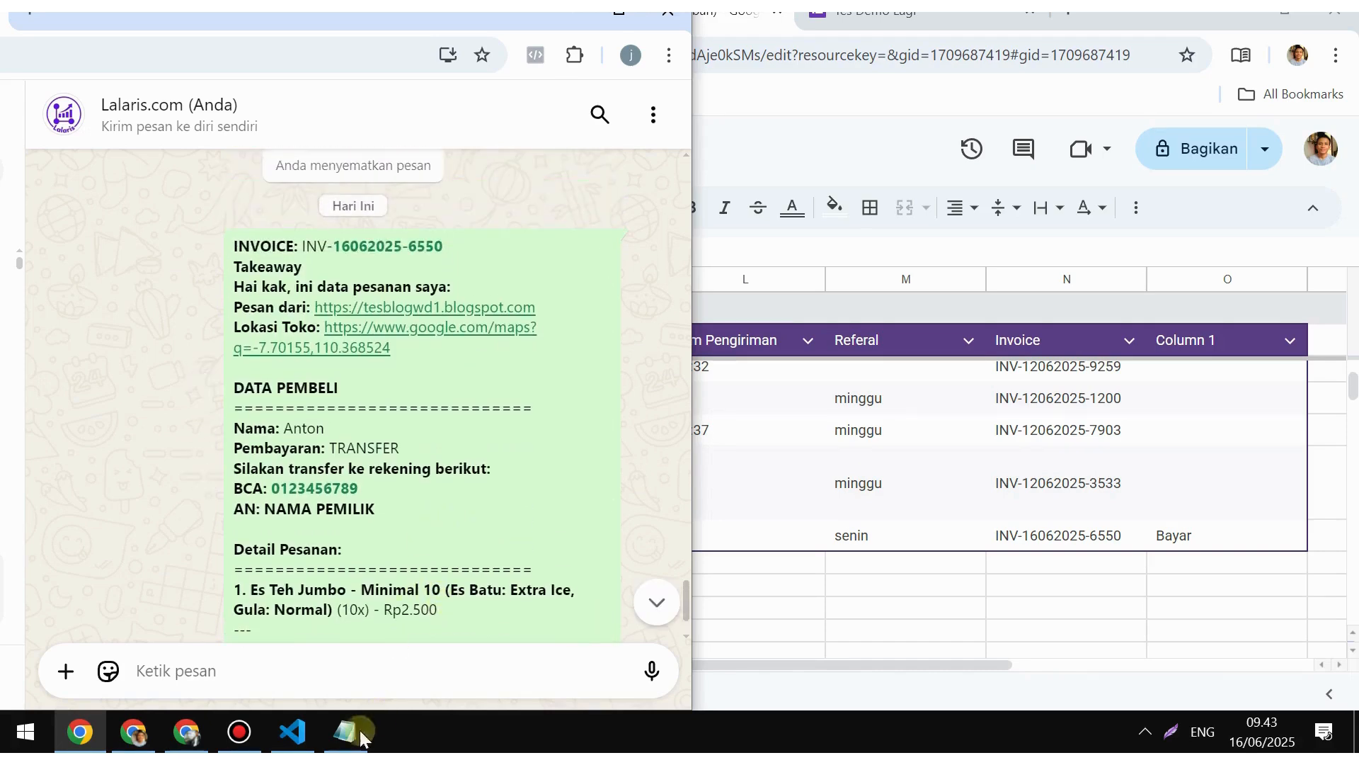
Step: Highlight "Tambah tombol chat WahtsApp" in the Notepad update list, then switch to the storefront in Chrome to view its floating chat button
{"action": "left_click", "coordinate": [345, 743]}
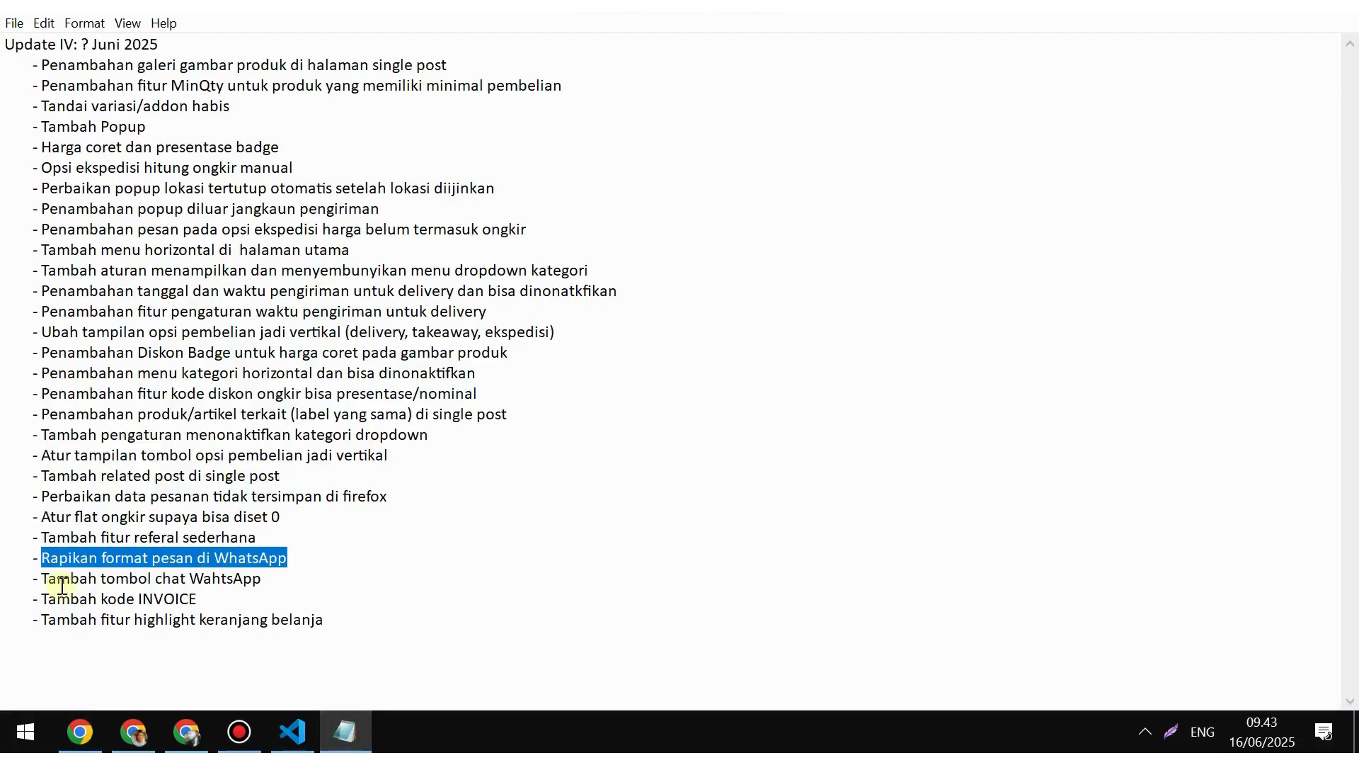
{"action": "left_click_drag", "start_coordinate": [50, 583], "coordinate": [221, 581]}
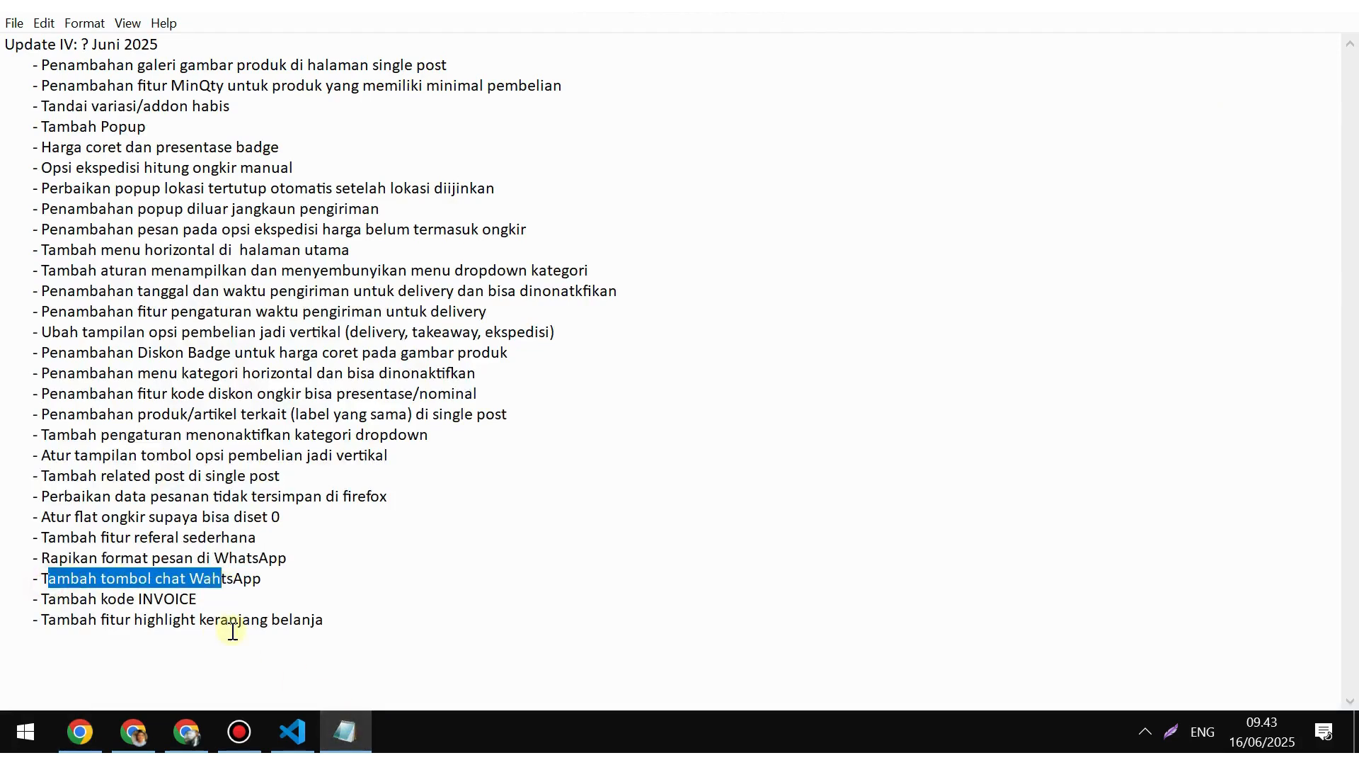
{"action": "left_click", "coordinate": [186, 732]}
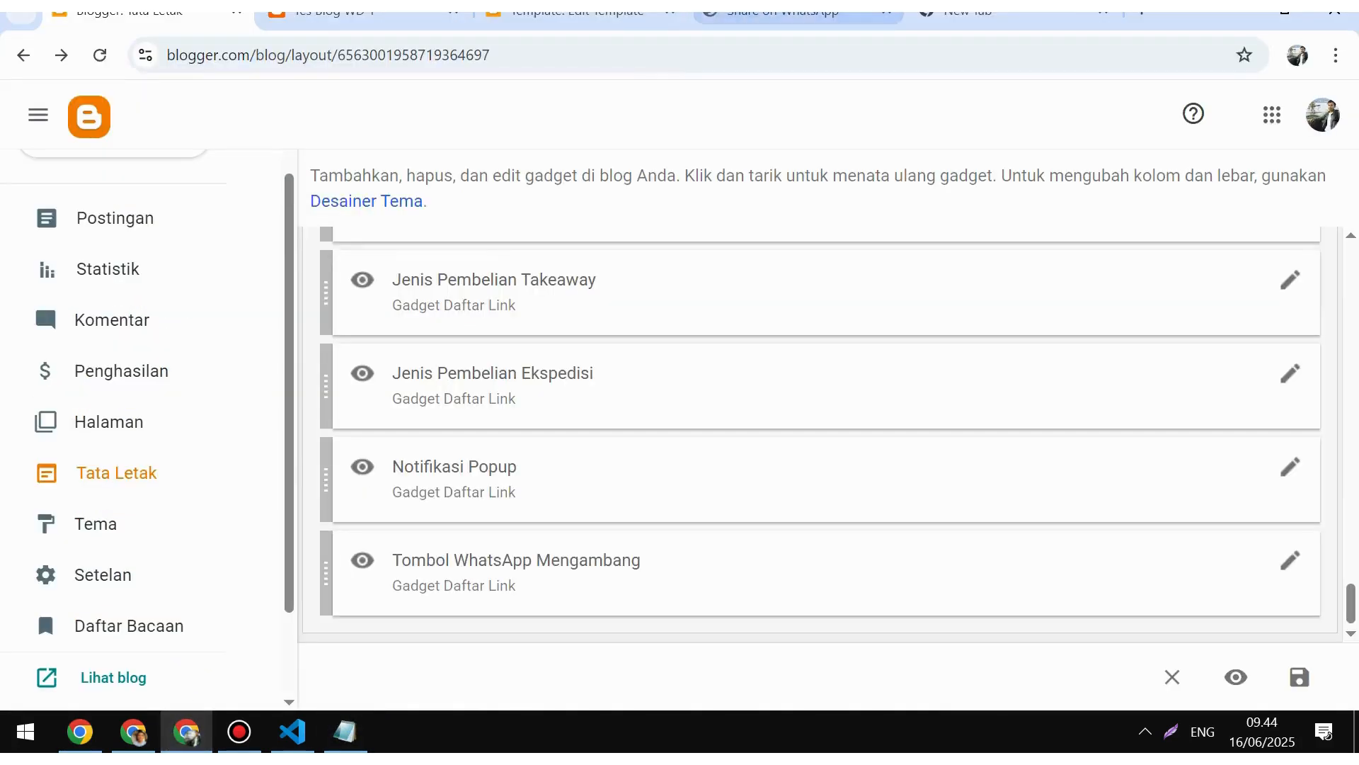
{"action": "left_click", "coordinate": [567, 13]}
{"action": "left_click", "coordinate": [340, 13]}
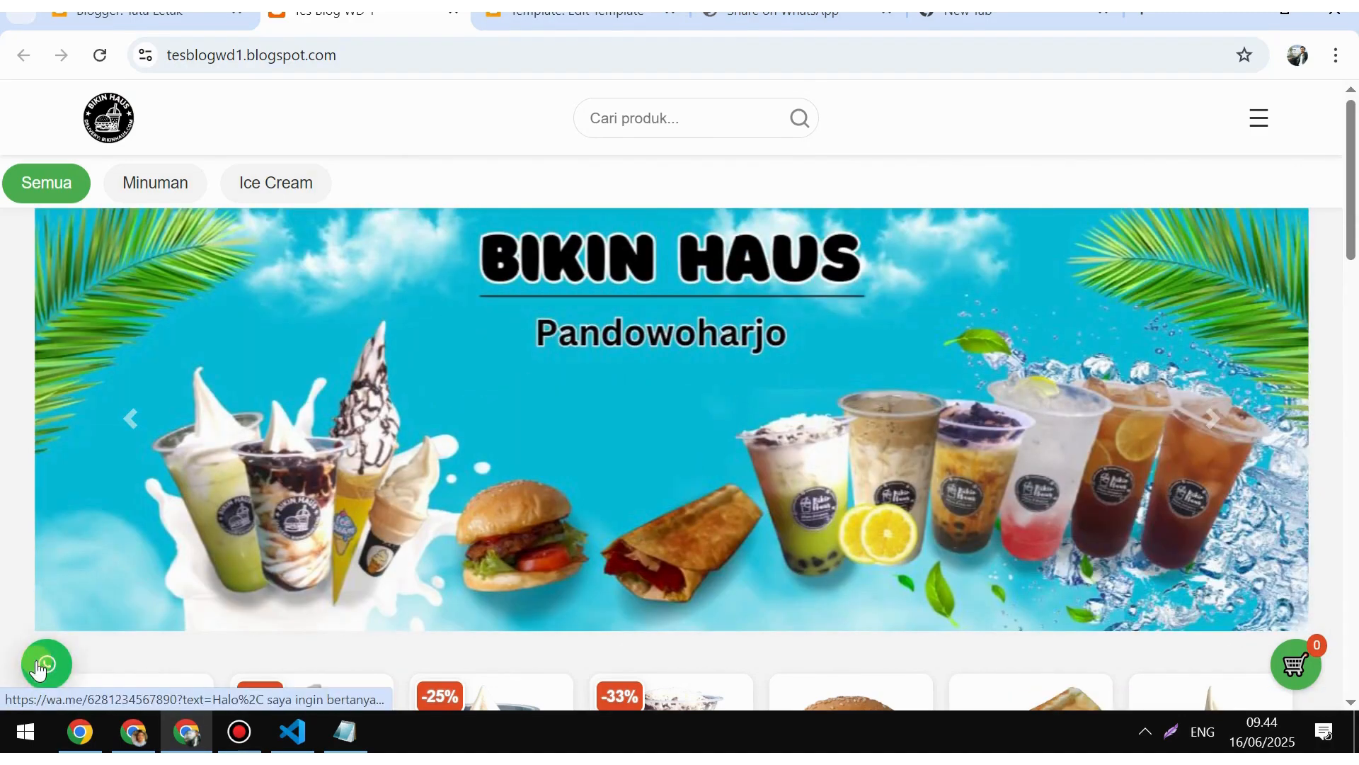
Step: Open the Tombol WhatsApp Mengambang gadget's settings in the Blogger layout and highlight its waNumber and message values
{"action": "left_click", "coordinate": [184, 14]}
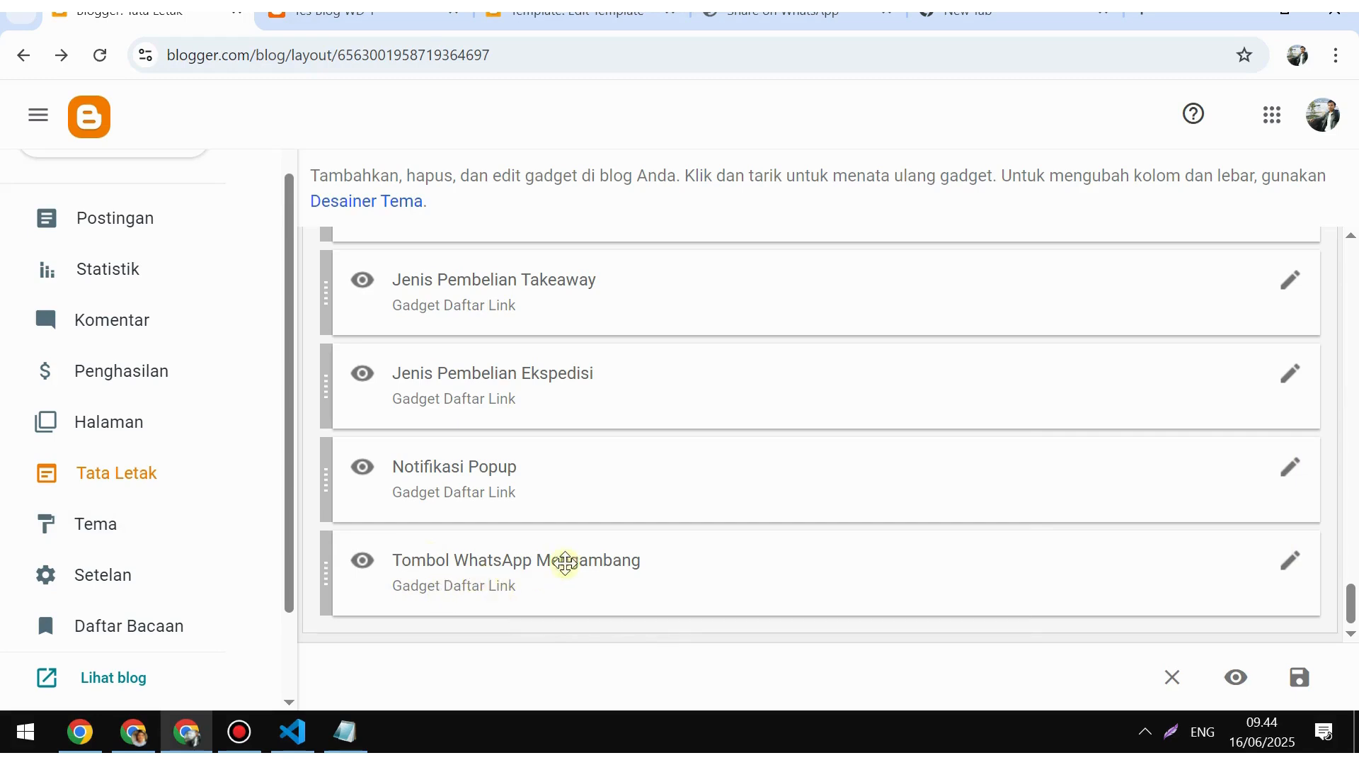
{"action": "left_click", "coordinate": [1289, 566]}
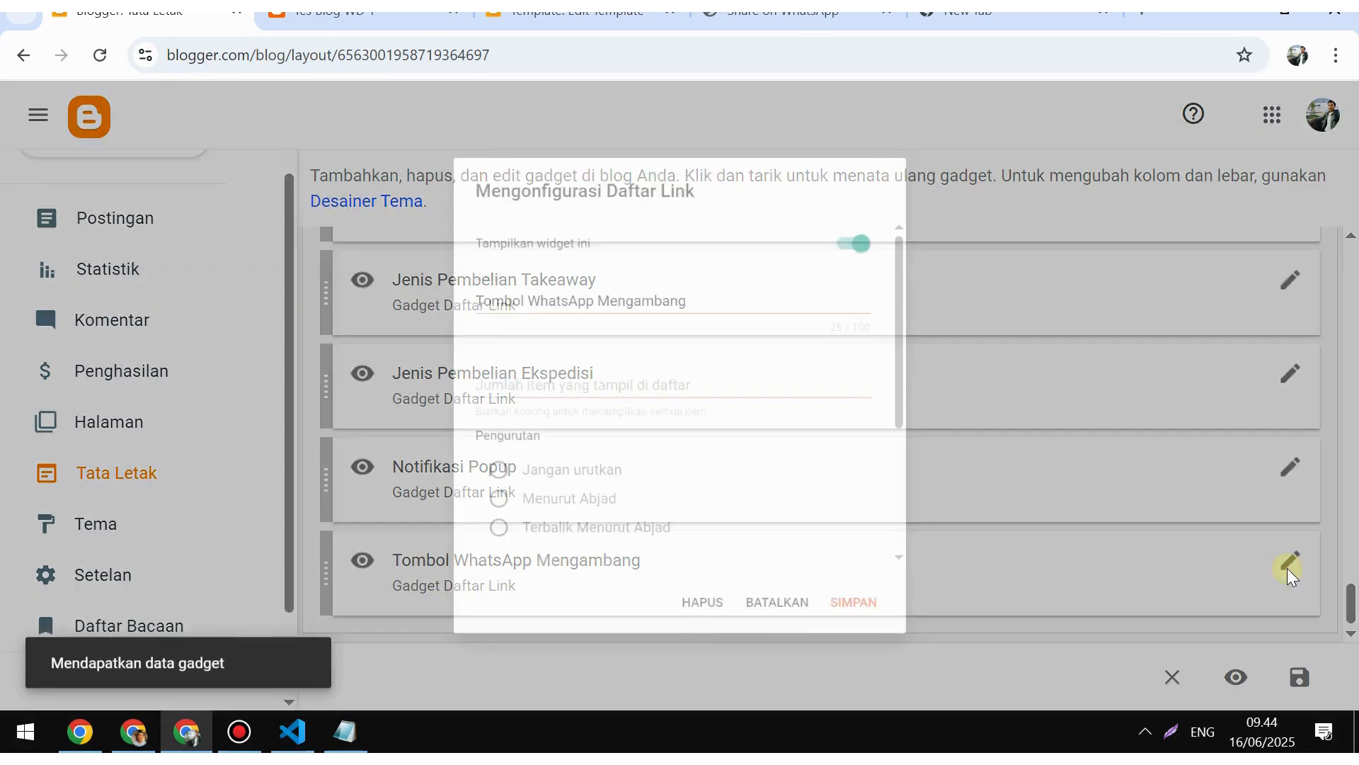
{"action": "scroll", "coordinate": [633, 464], "scroll_direction": "down", "scroll_amount": 3}
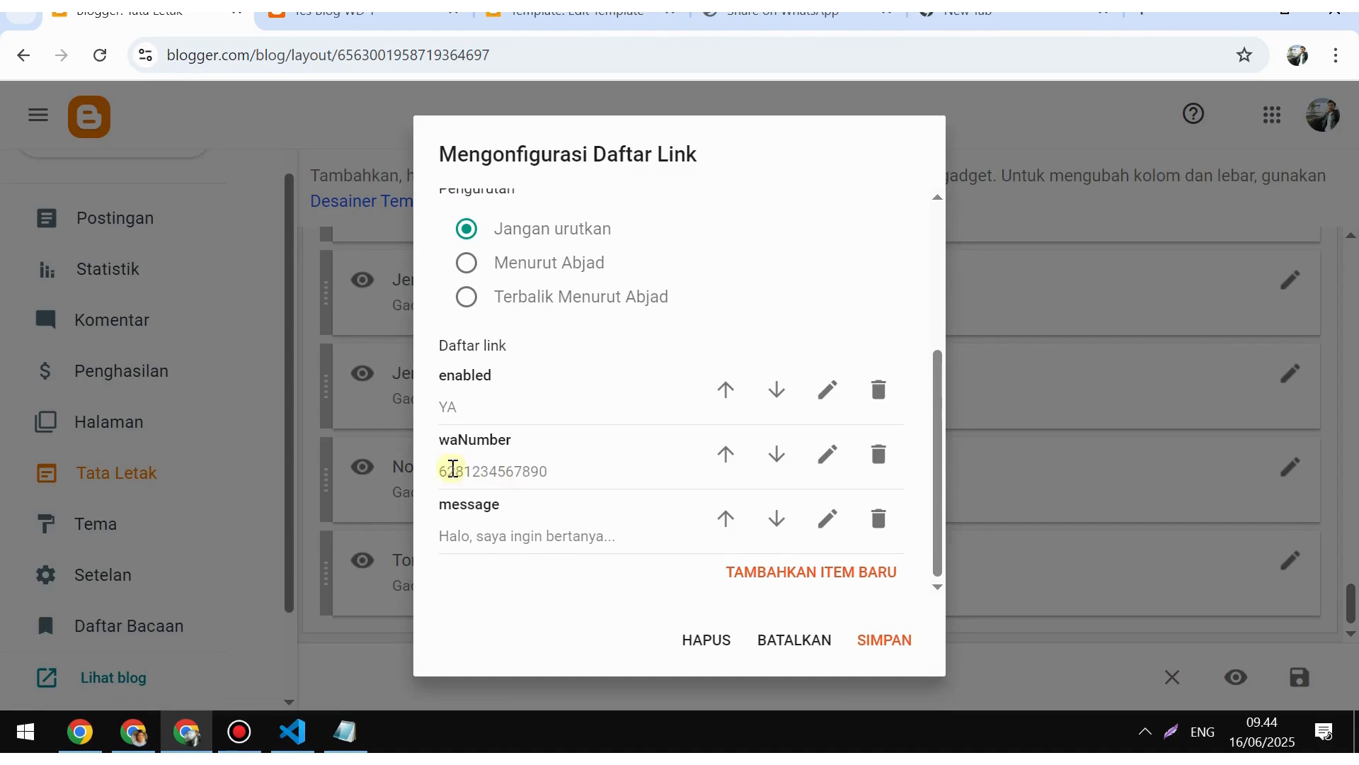
{"action": "left_click_drag", "start_coordinate": [448, 470], "coordinate": [523, 470]}
{"action": "left_click_drag", "start_coordinate": [458, 554], "coordinate": [577, 561]}
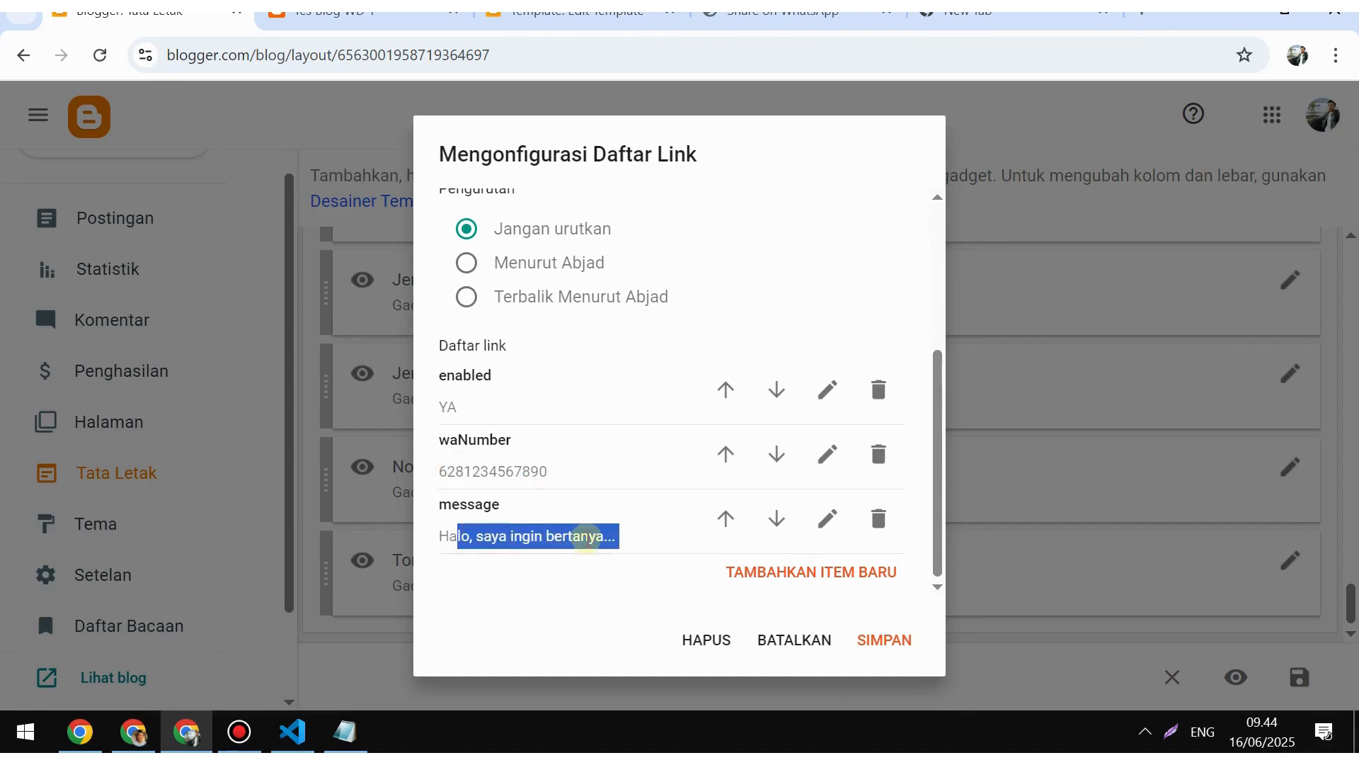
Step: Highlight "Tambah kode INVOICE" in the Notepad update list, then the invoice line in the WhatsApp order message
{"action": "left_click", "coordinate": [365, 744]}
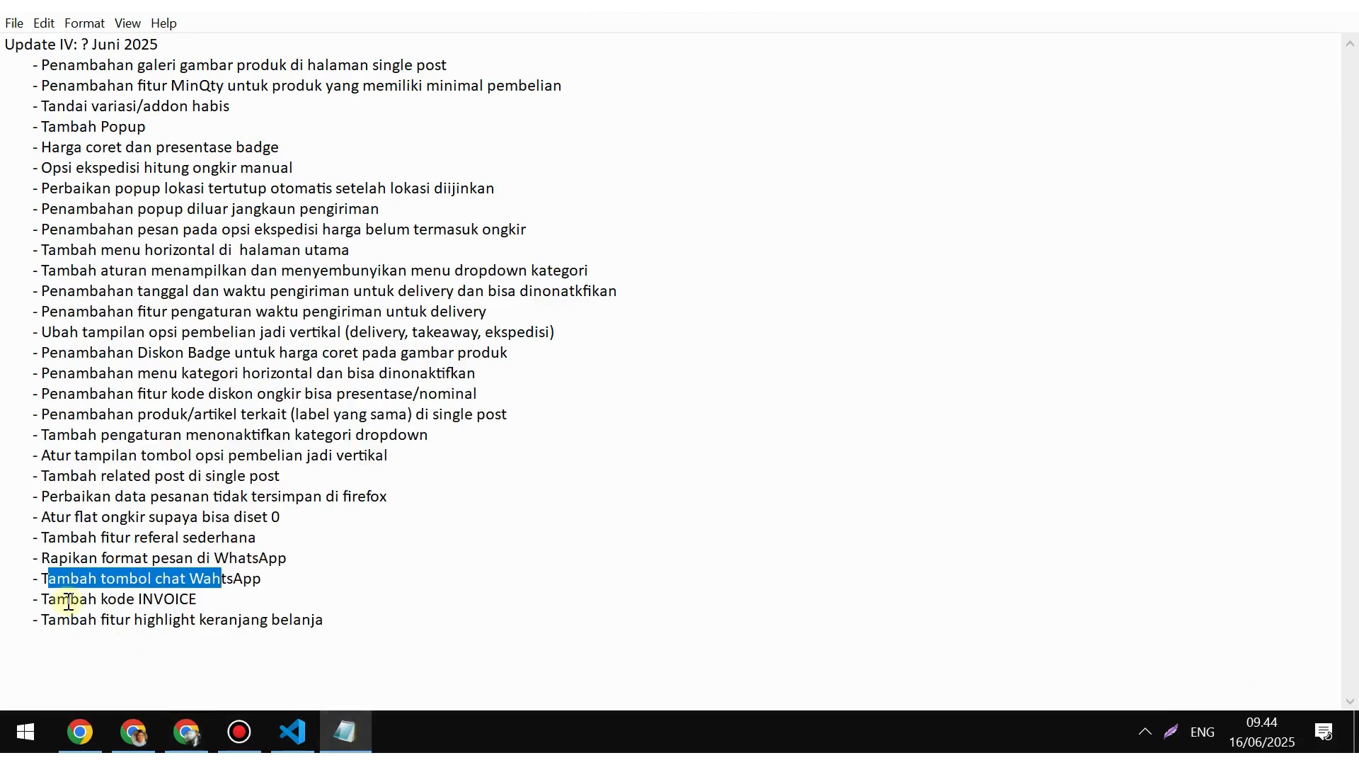
{"action": "left_click_drag", "start_coordinate": [69, 602], "coordinate": [213, 599]}
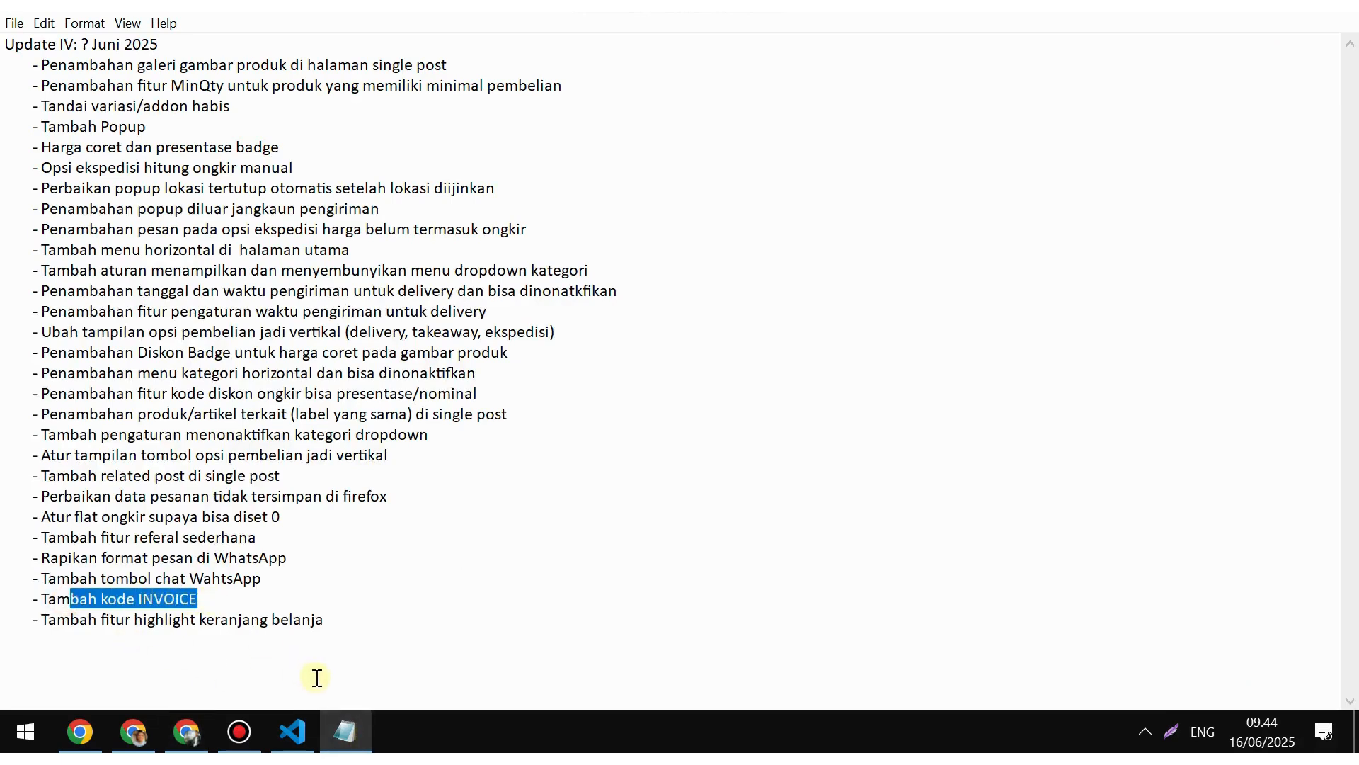
{"action": "left_click", "coordinate": [82, 737]}
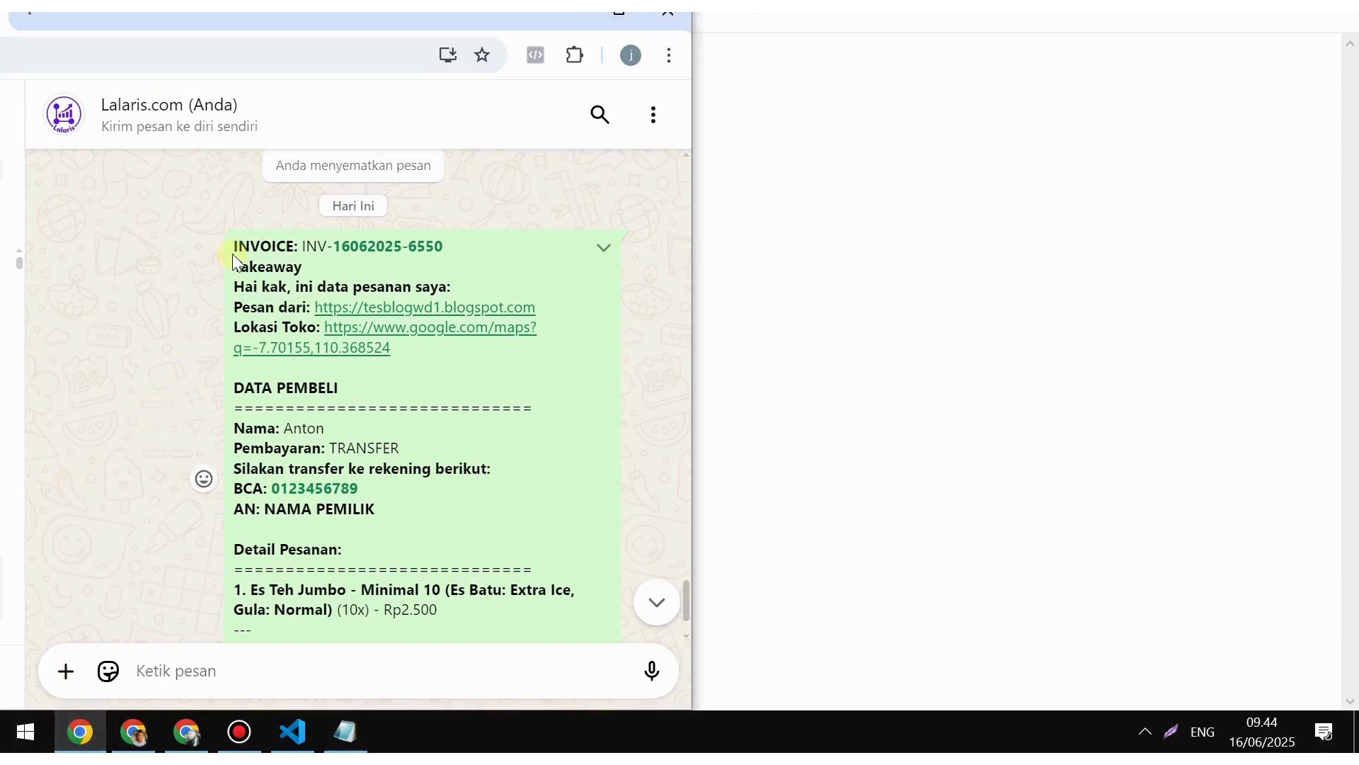
{"action": "left_click_drag", "start_coordinate": [232, 249], "coordinate": [465, 233]}
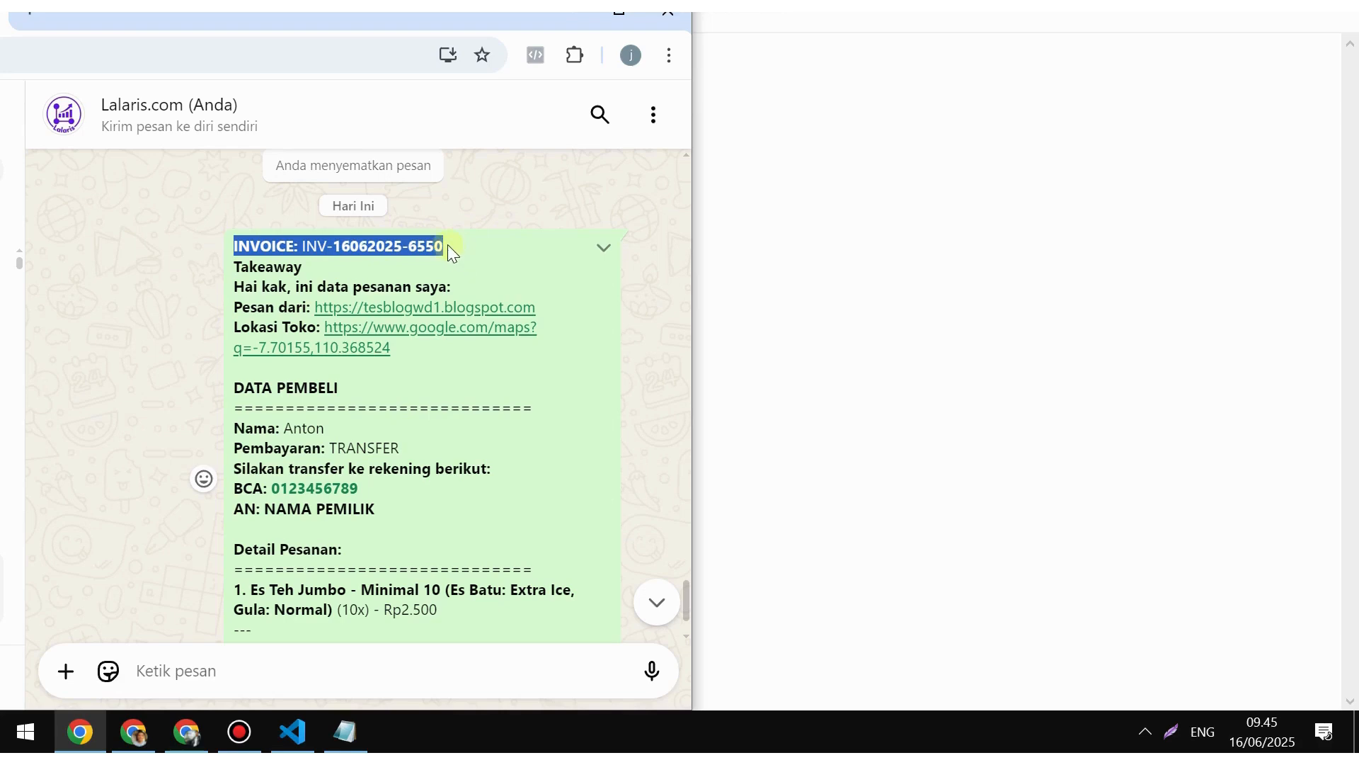
{"action": "left_click", "coordinate": [425, 264]}
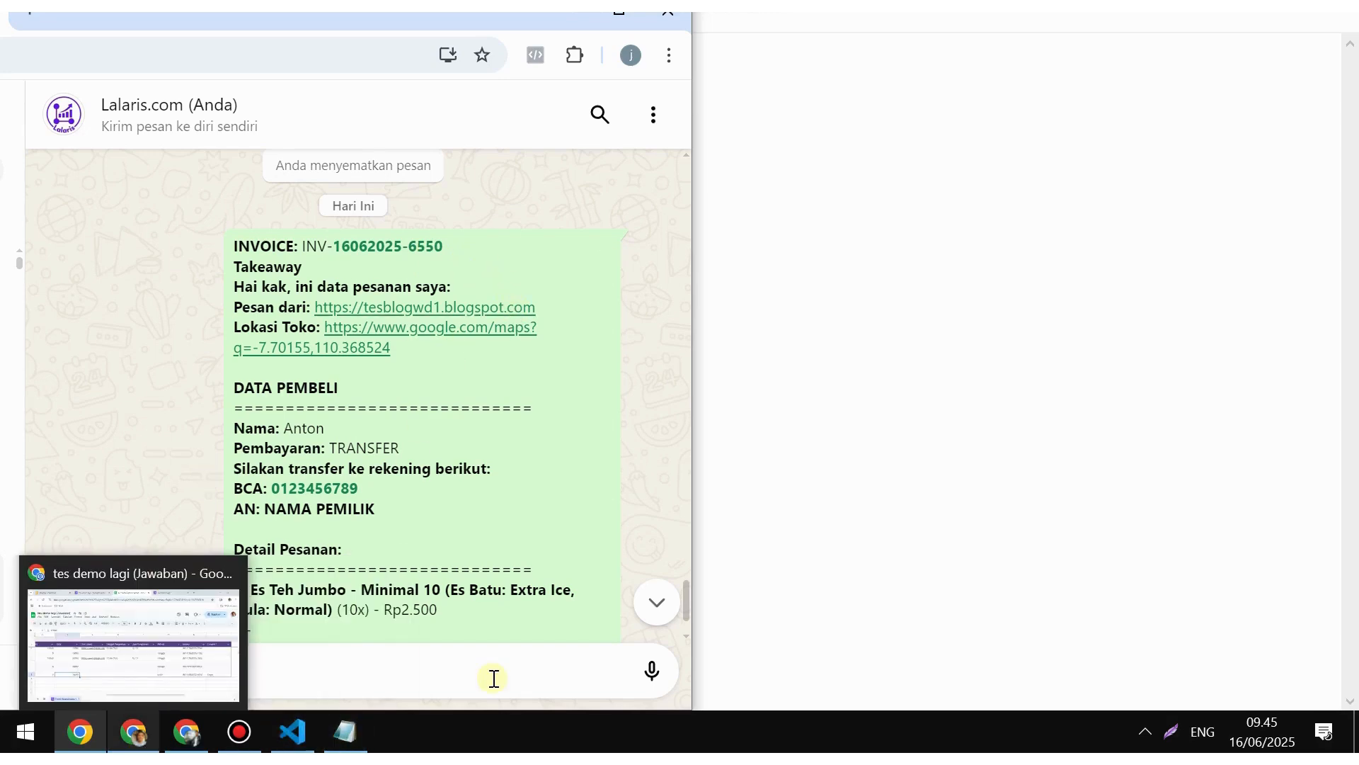
Step: Highlight "Tambah fitur highlight keranjang belanja" in the Notepad update list, then return to the storefront in Chrome
{"action": "key", "text": "alt+Tab"}
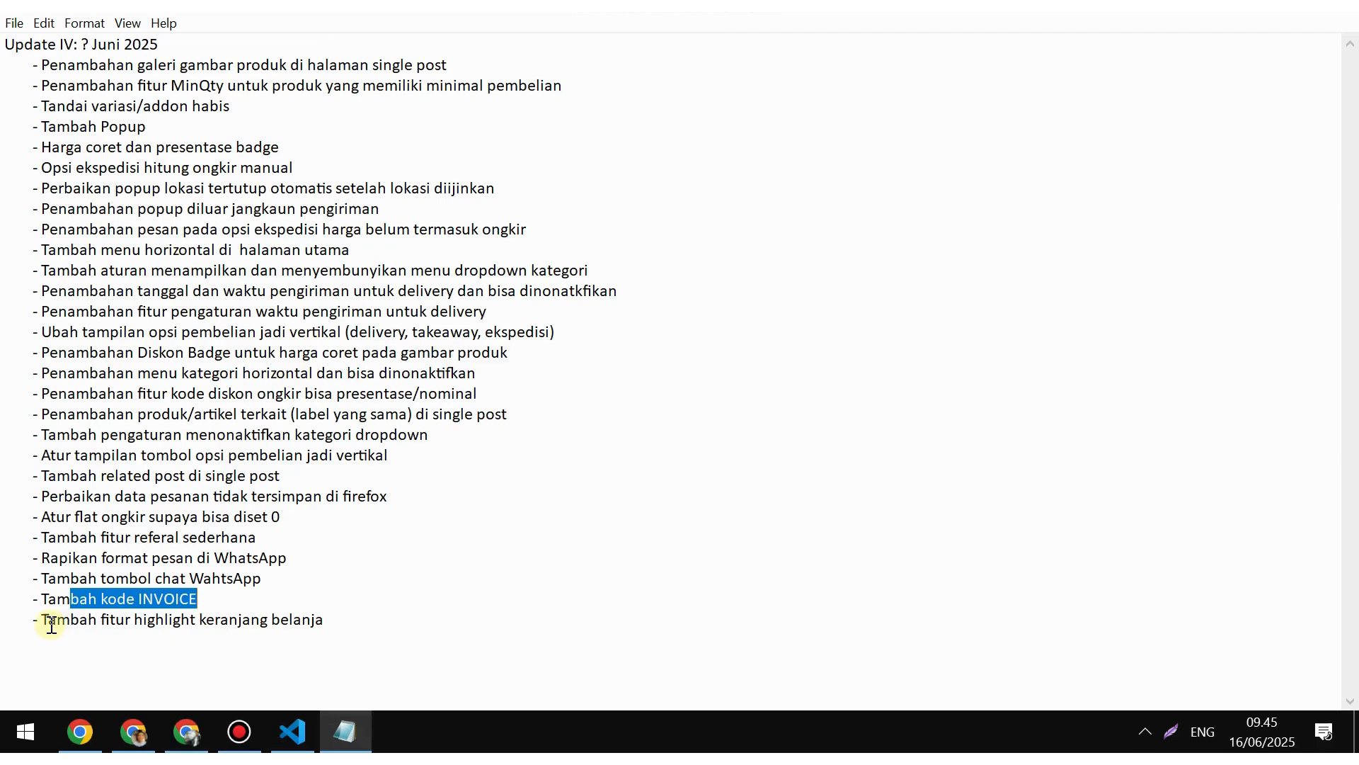
{"action": "left_click_drag", "start_coordinate": [48, 623], "coordinate": [399, 622]}
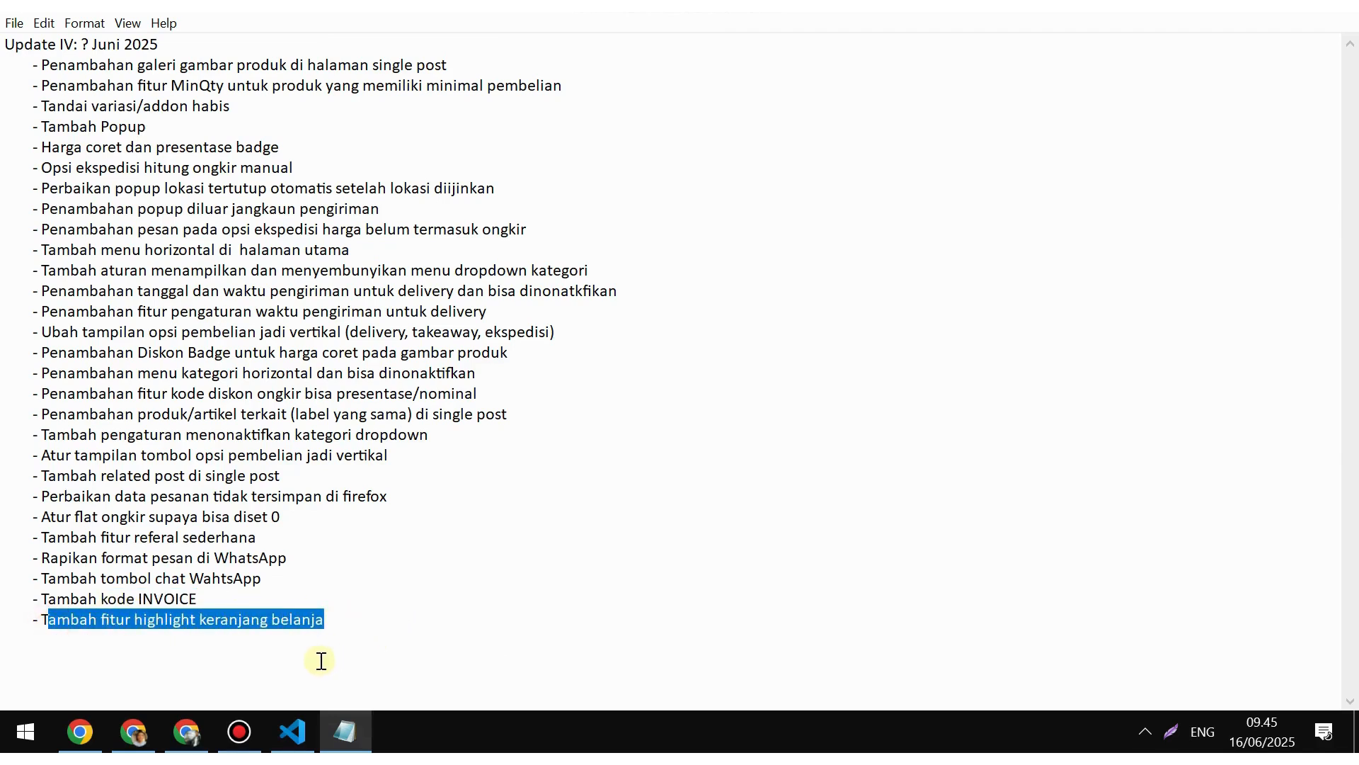
{"action": "left_click", "coordinate": [186, 732]}
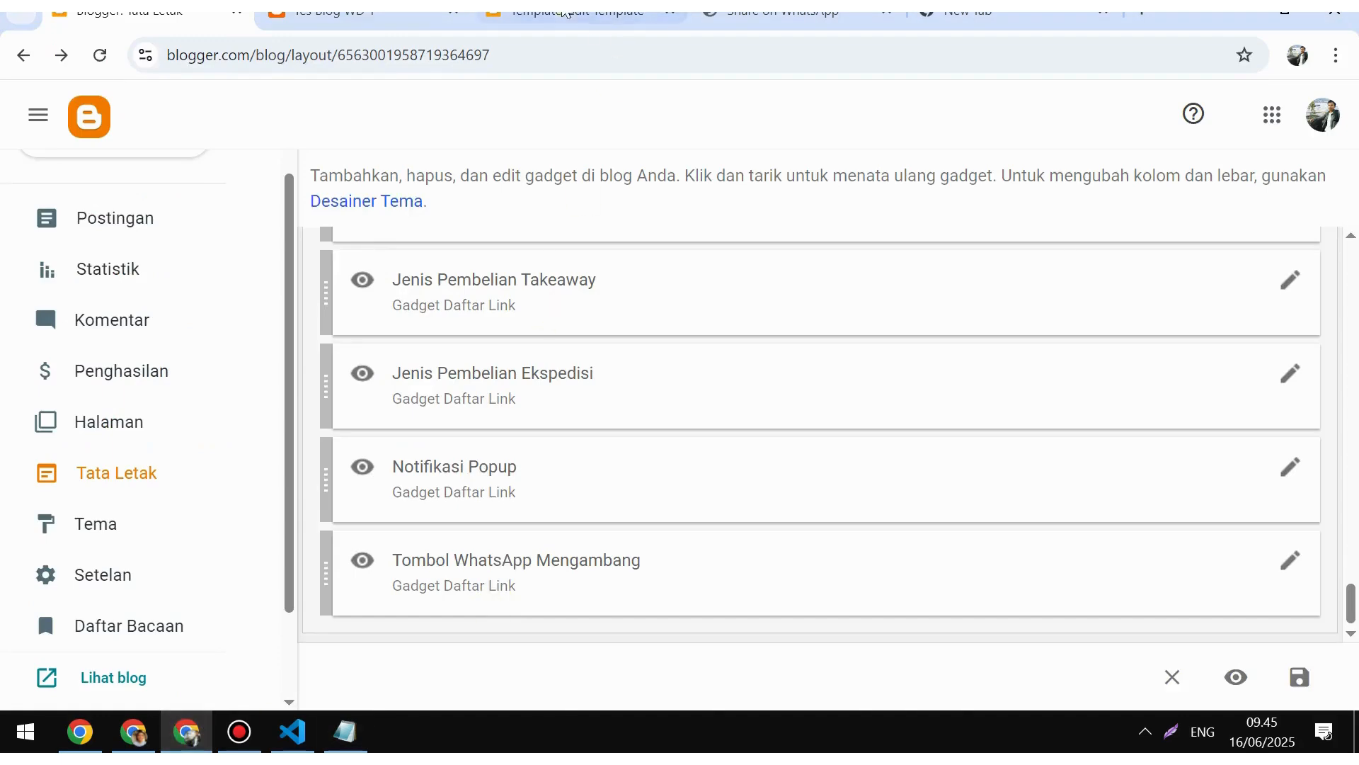
{"action": "left_click", "coordinate": [577, 11]}
{"action": "left_click", "coordinate": [340, 13]}
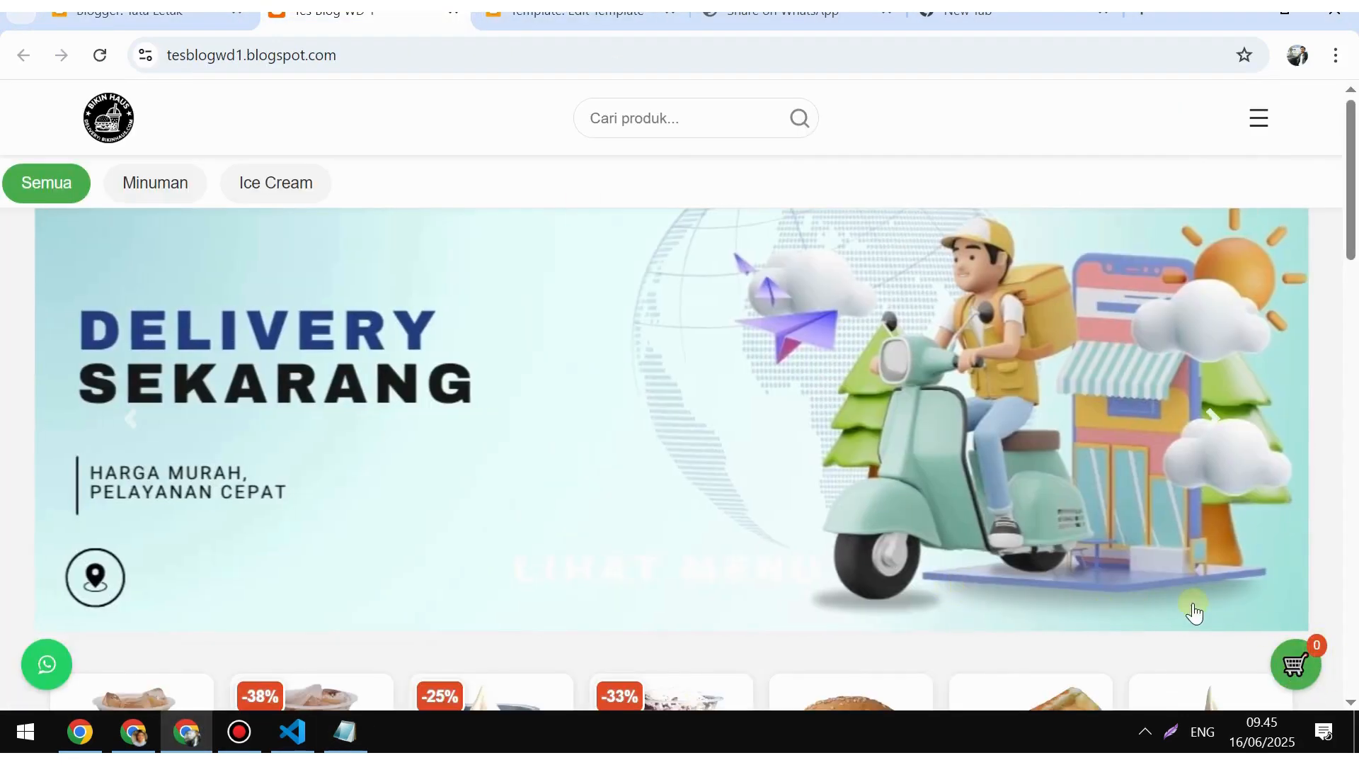
Step: Add Lemon Tea to the cart with Less Ice for Es Batu and Normal for Gula
{"action": "scroll", "coordinate": [523, 429], "scroll_direction": "down", "scroll_amount": 4}
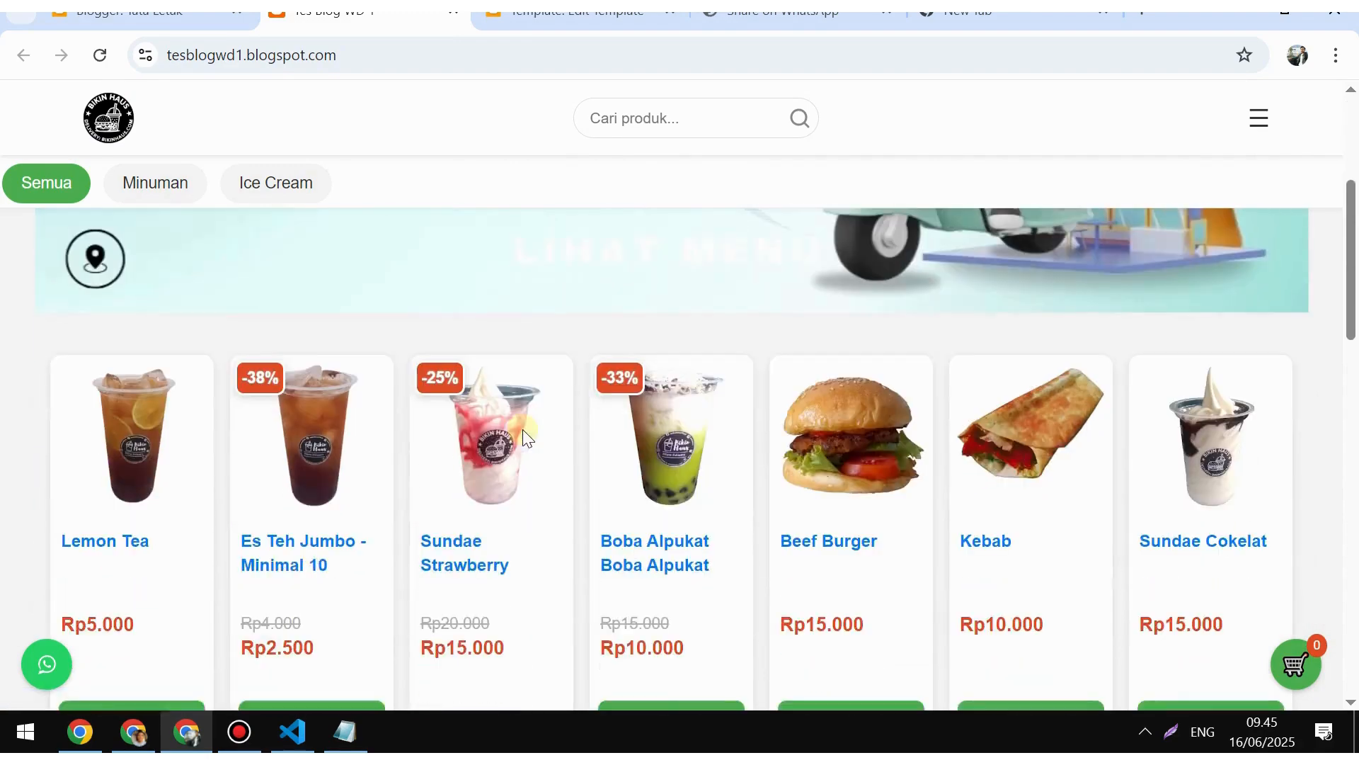
{"action": "scroll", "coordinate": [727, 577], "scroll_direction": "down", "scroll_amount": 3}
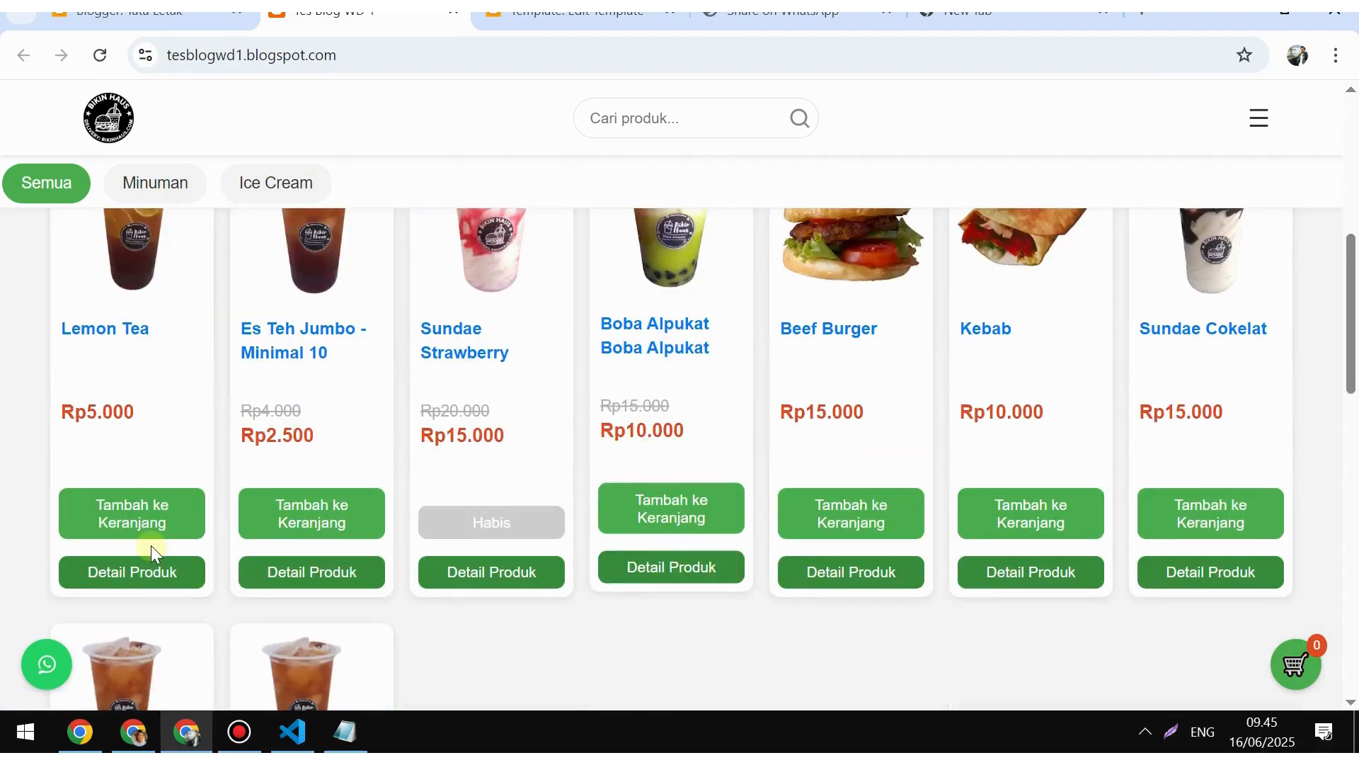
{"action": "left_click", "coordinate": [123, 522]}
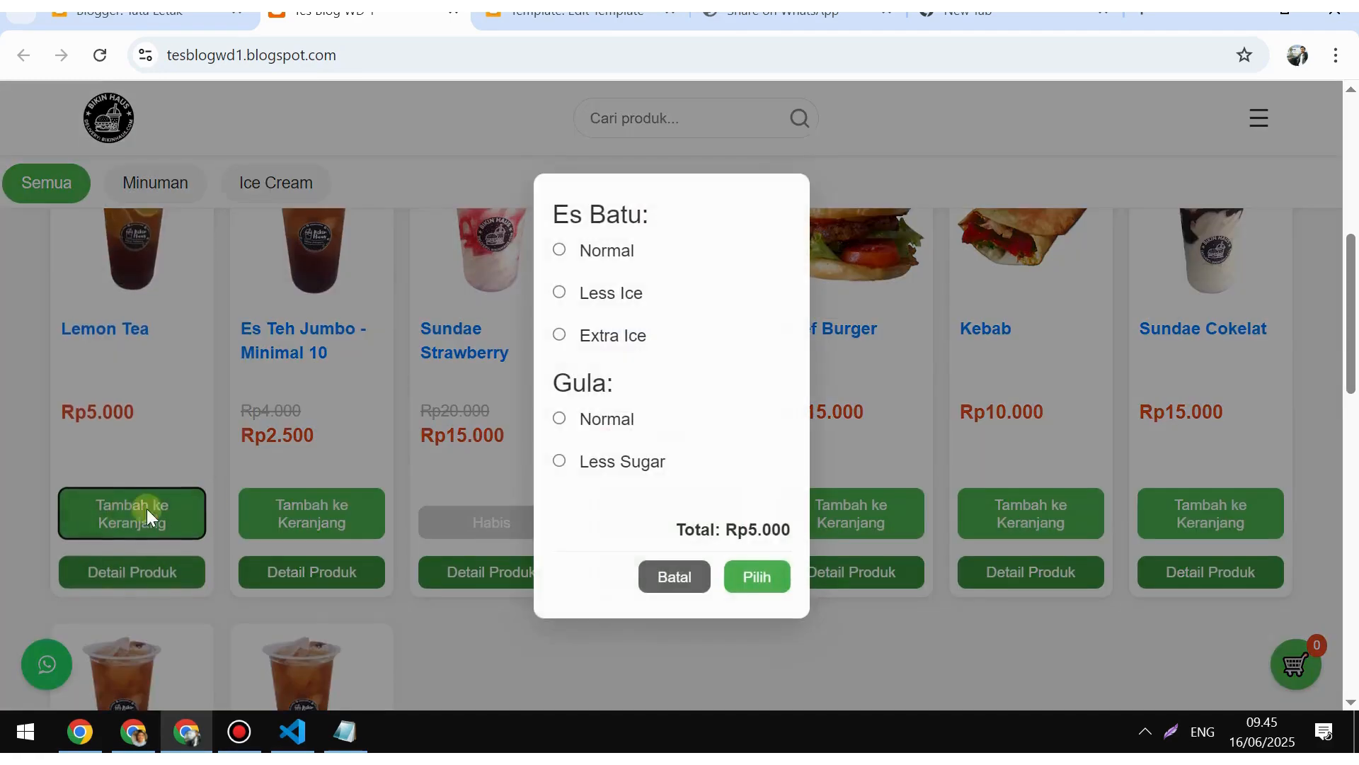
{"action": "left_click", "coordinate": [637, 300]}
{"action": "left_click", "coordinate": [609, 423]}
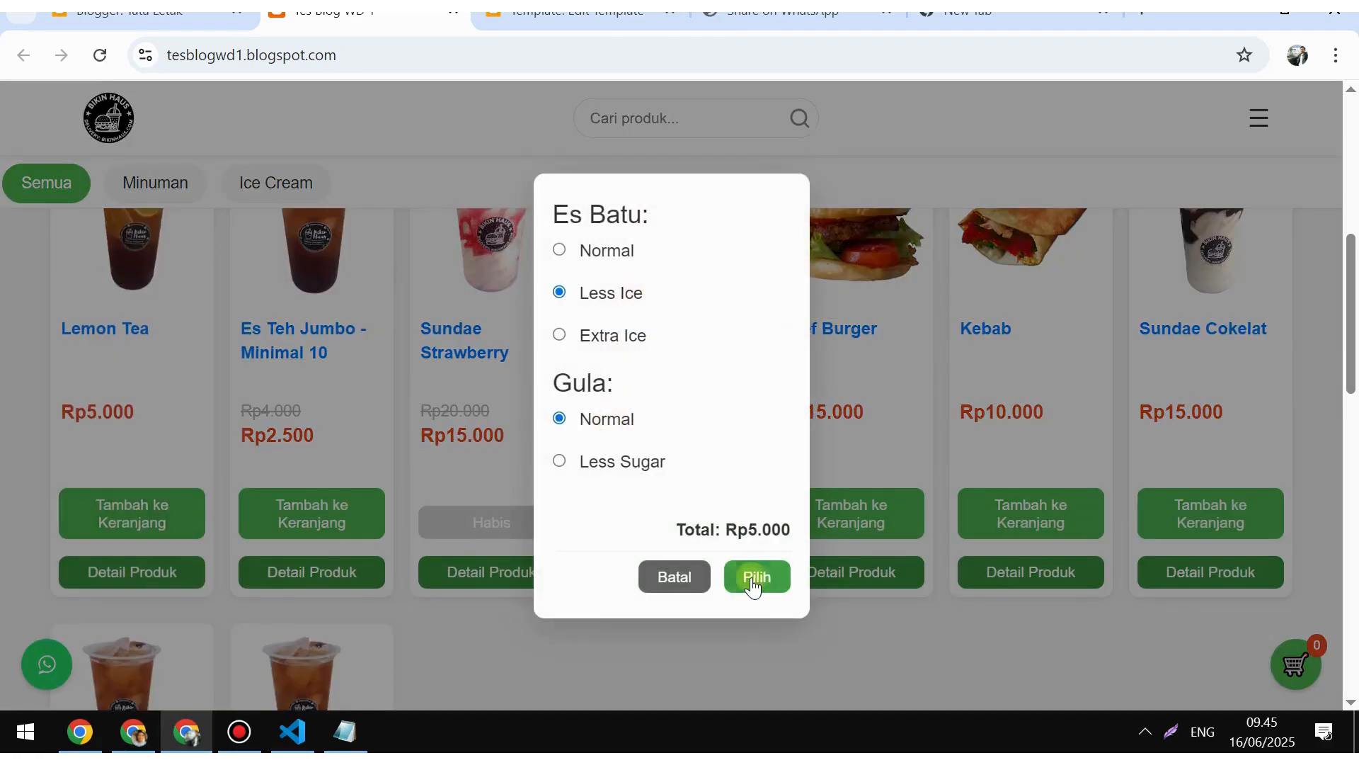
{"action": "left_click", "coordinate": [752, 576]}
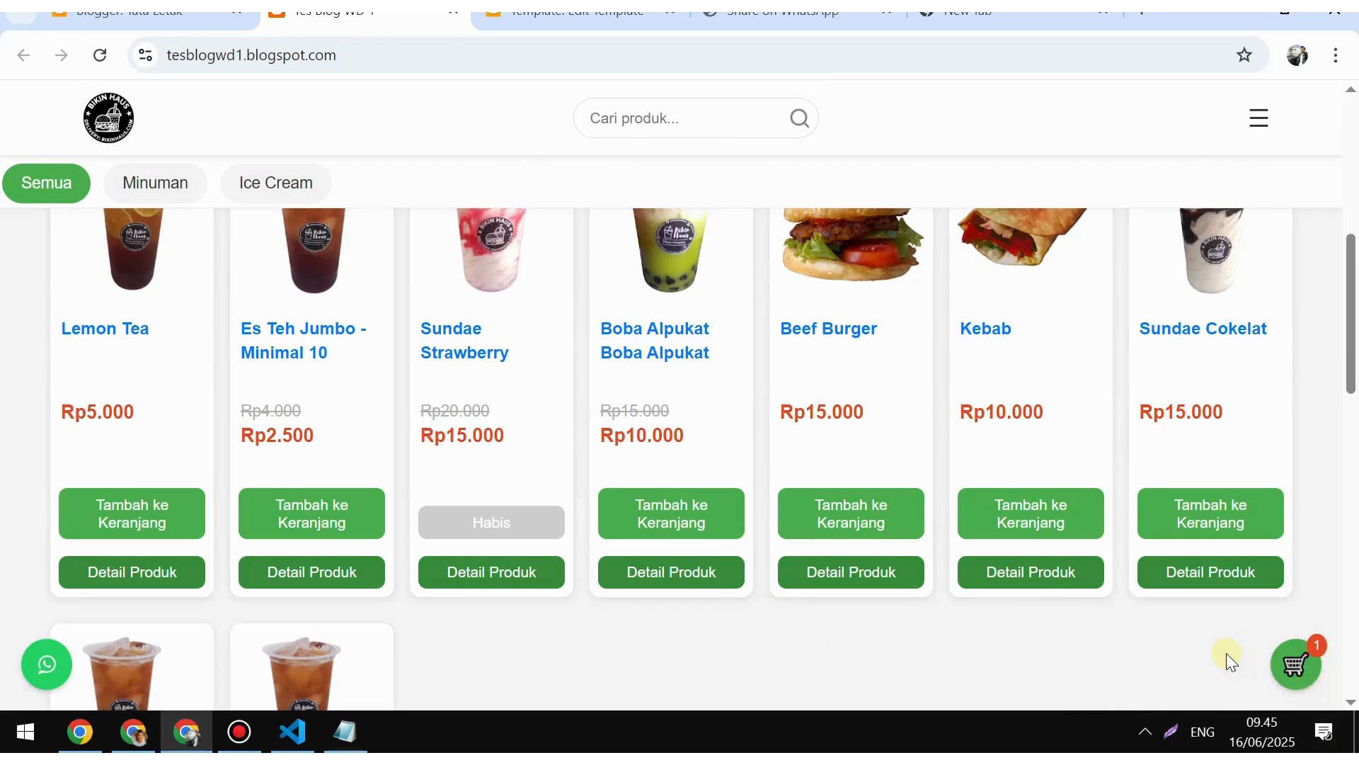
Step: Check the Notepad update list once more, then look through the storefront's remaining products and Blog section
{"action": "left_click", "coordinate": [347, 734]}
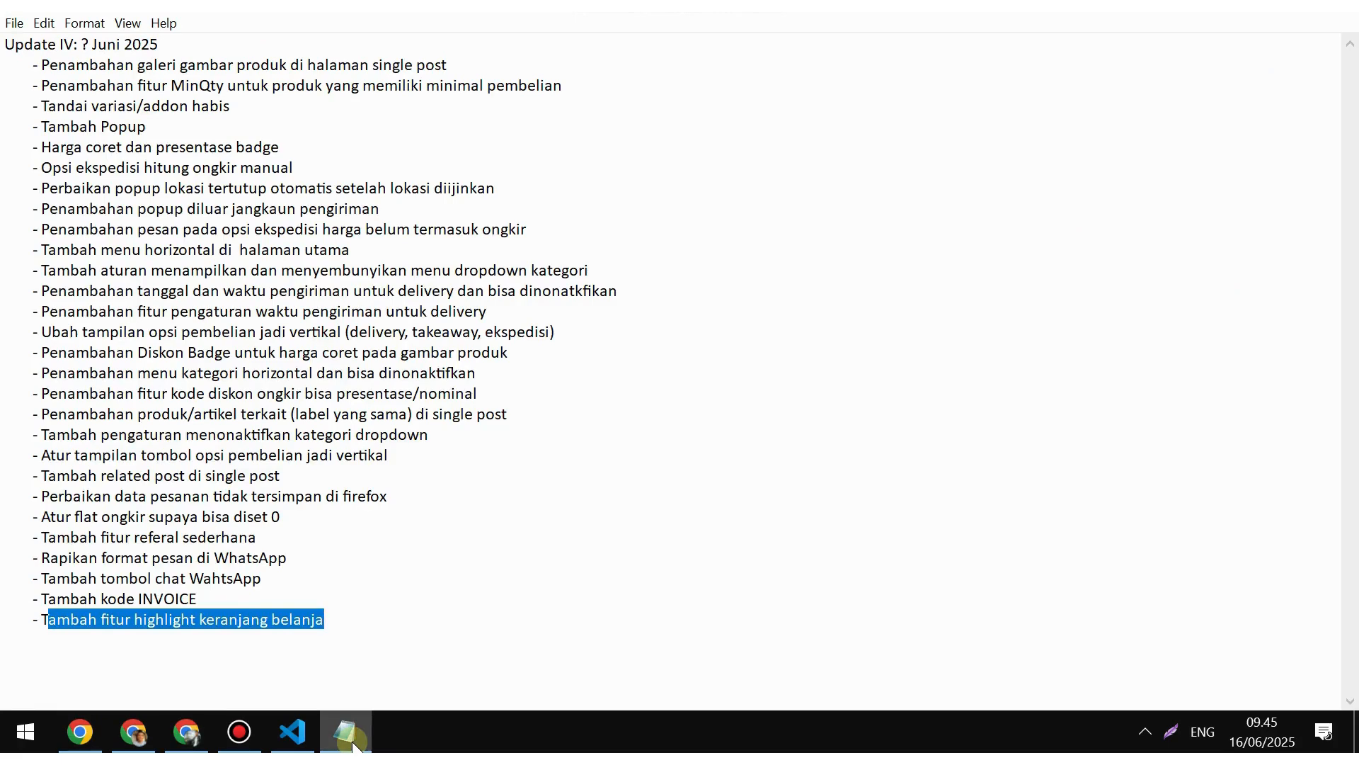
{"action": "left_click", "coordinate": [352, 746]}
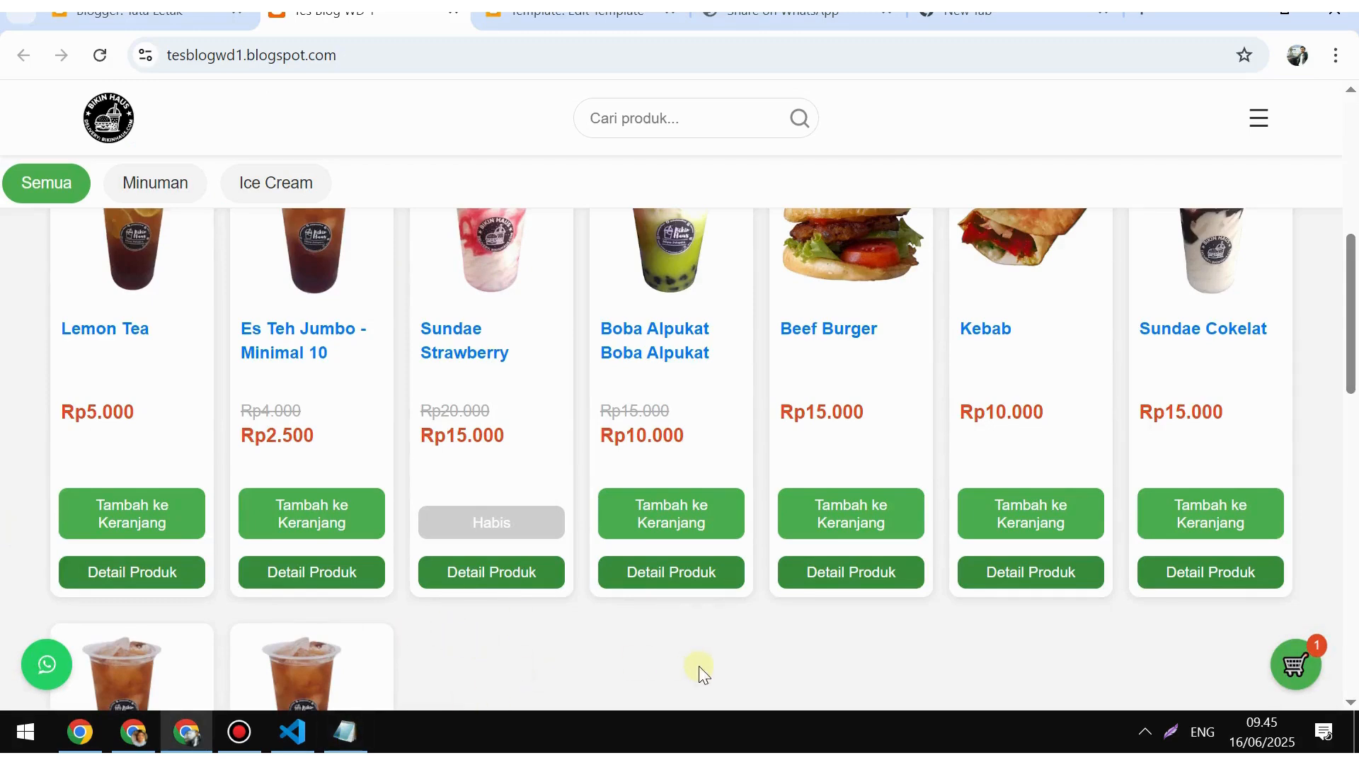
{"action": "scroll", "coordinate": [699, 666], "scroll_direction": "down", "scroll_amount": 8}
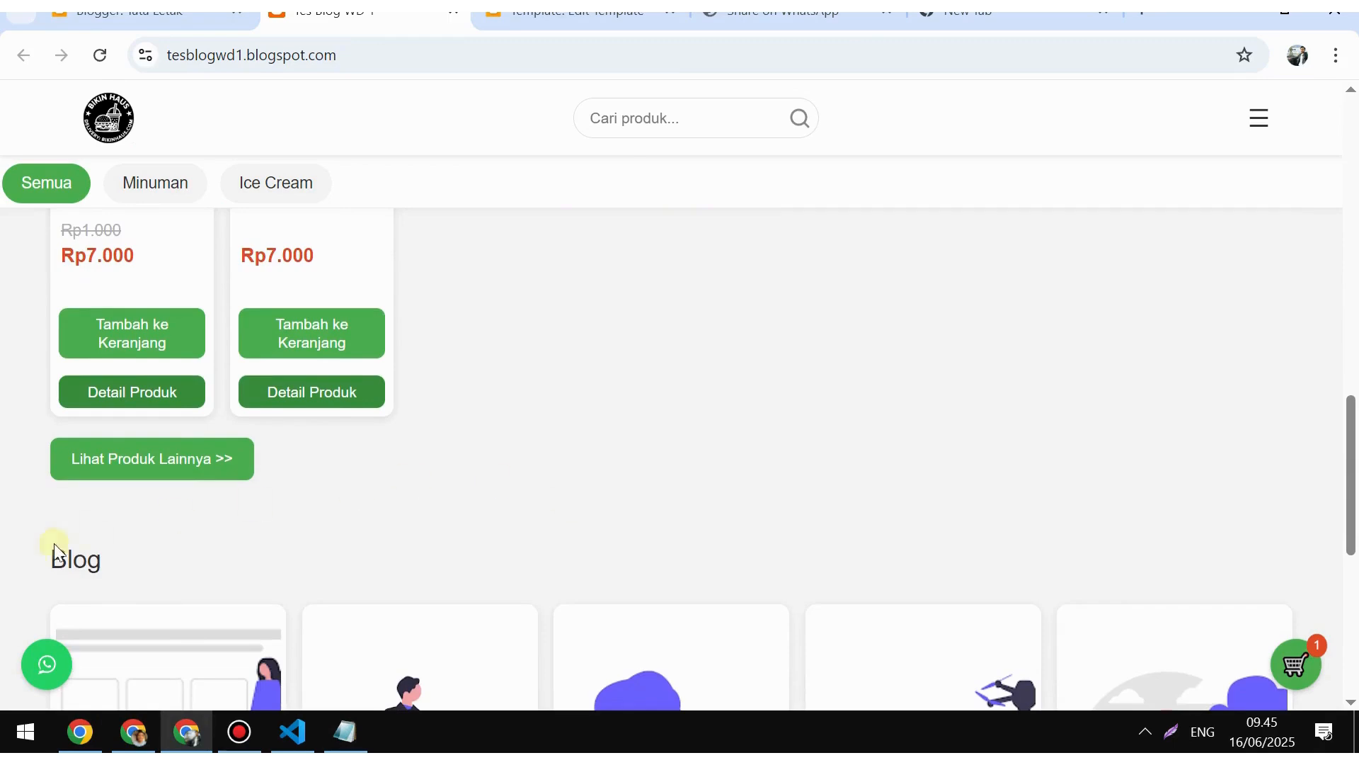
{"action": "scroll", "coordinate": [11, 550], "scroll_direction": "down", "scroll_amount": 4}
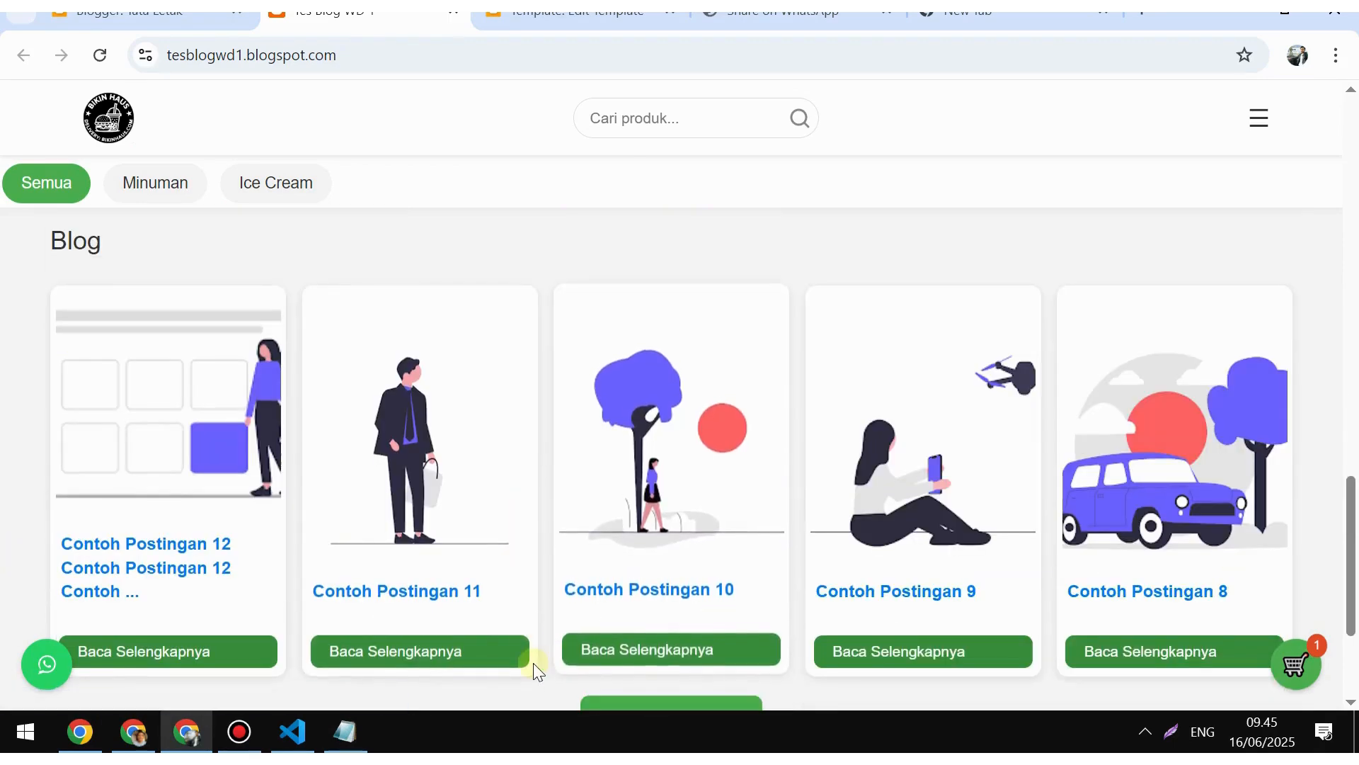
{"action": "scroll", "coordinate": [543, 659], "scroll_direction": "up", "scroll_amount": 5}
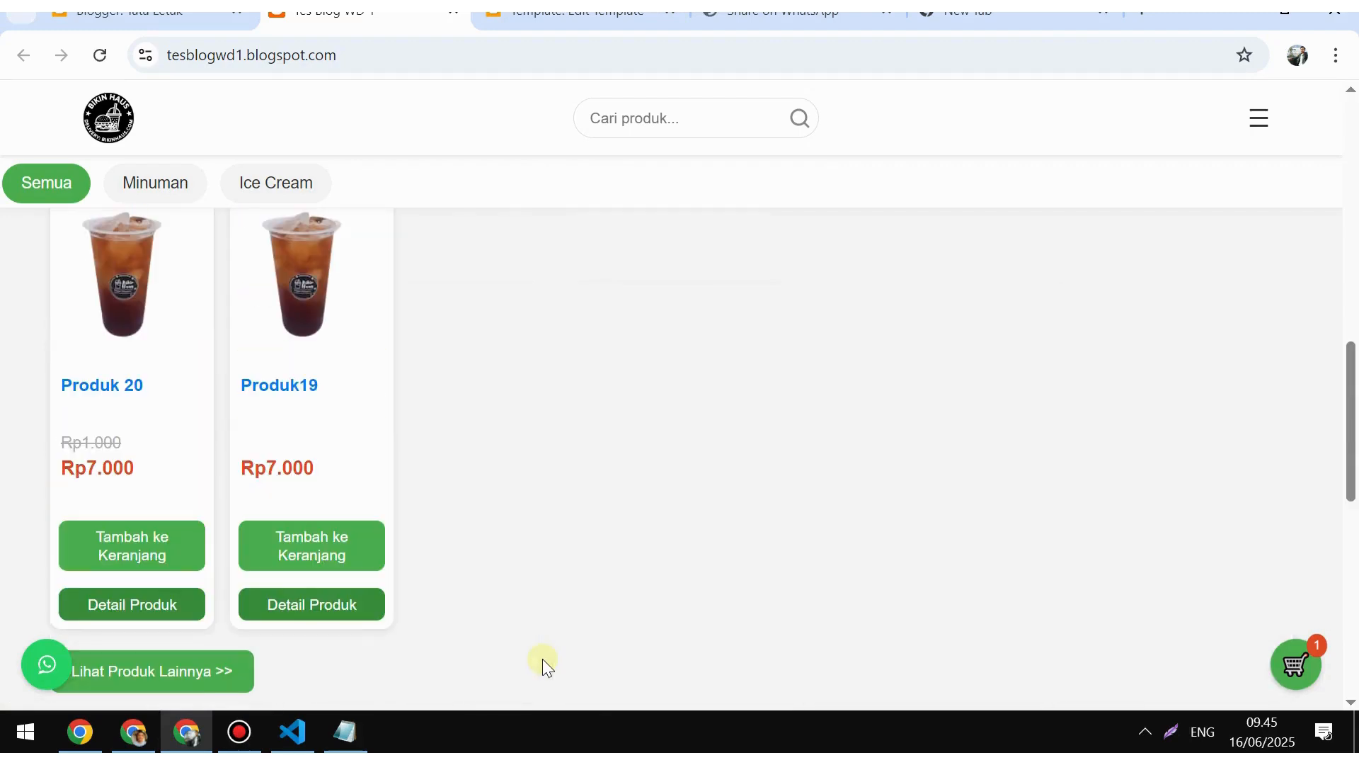